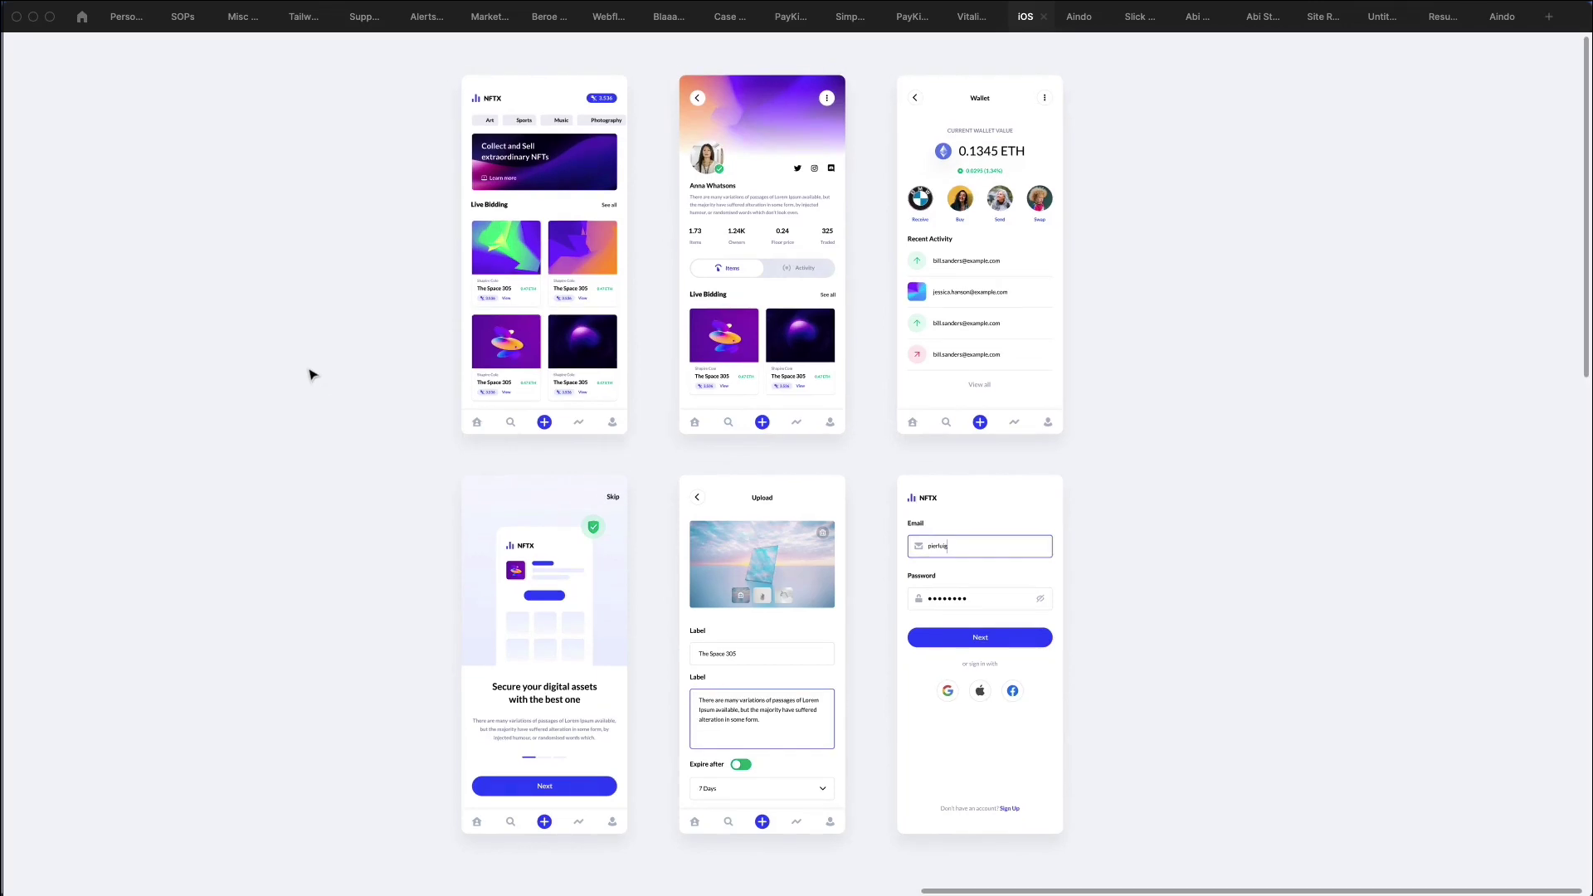
Restore Figma's hidden panels and zoom in on the profile and Wallet screens.
key(super+backslash)
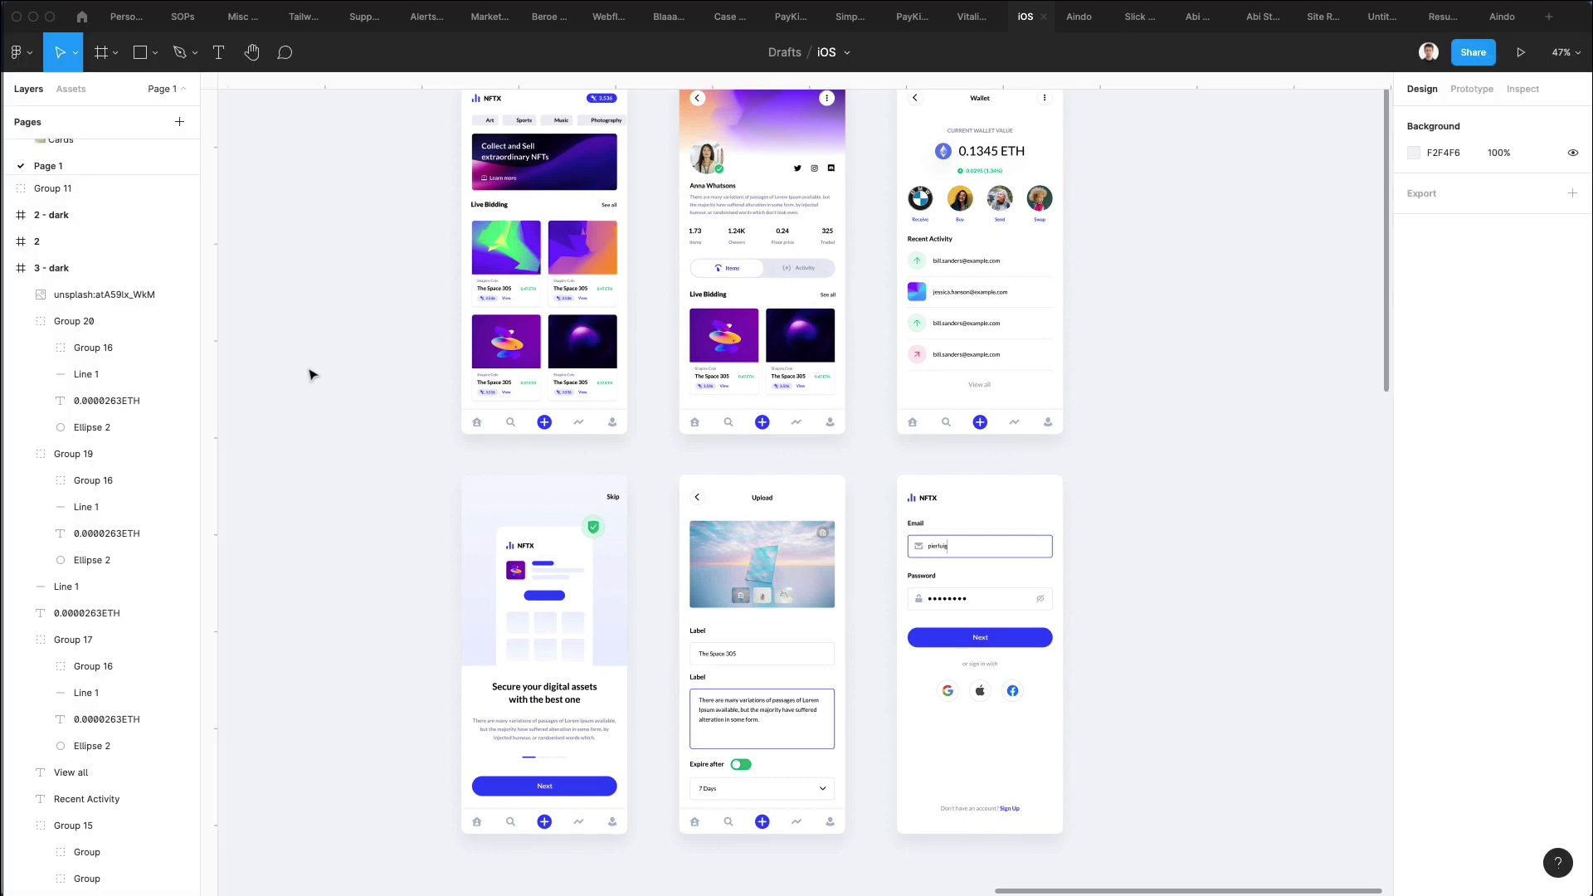
scroll(323, 368, right, 5)
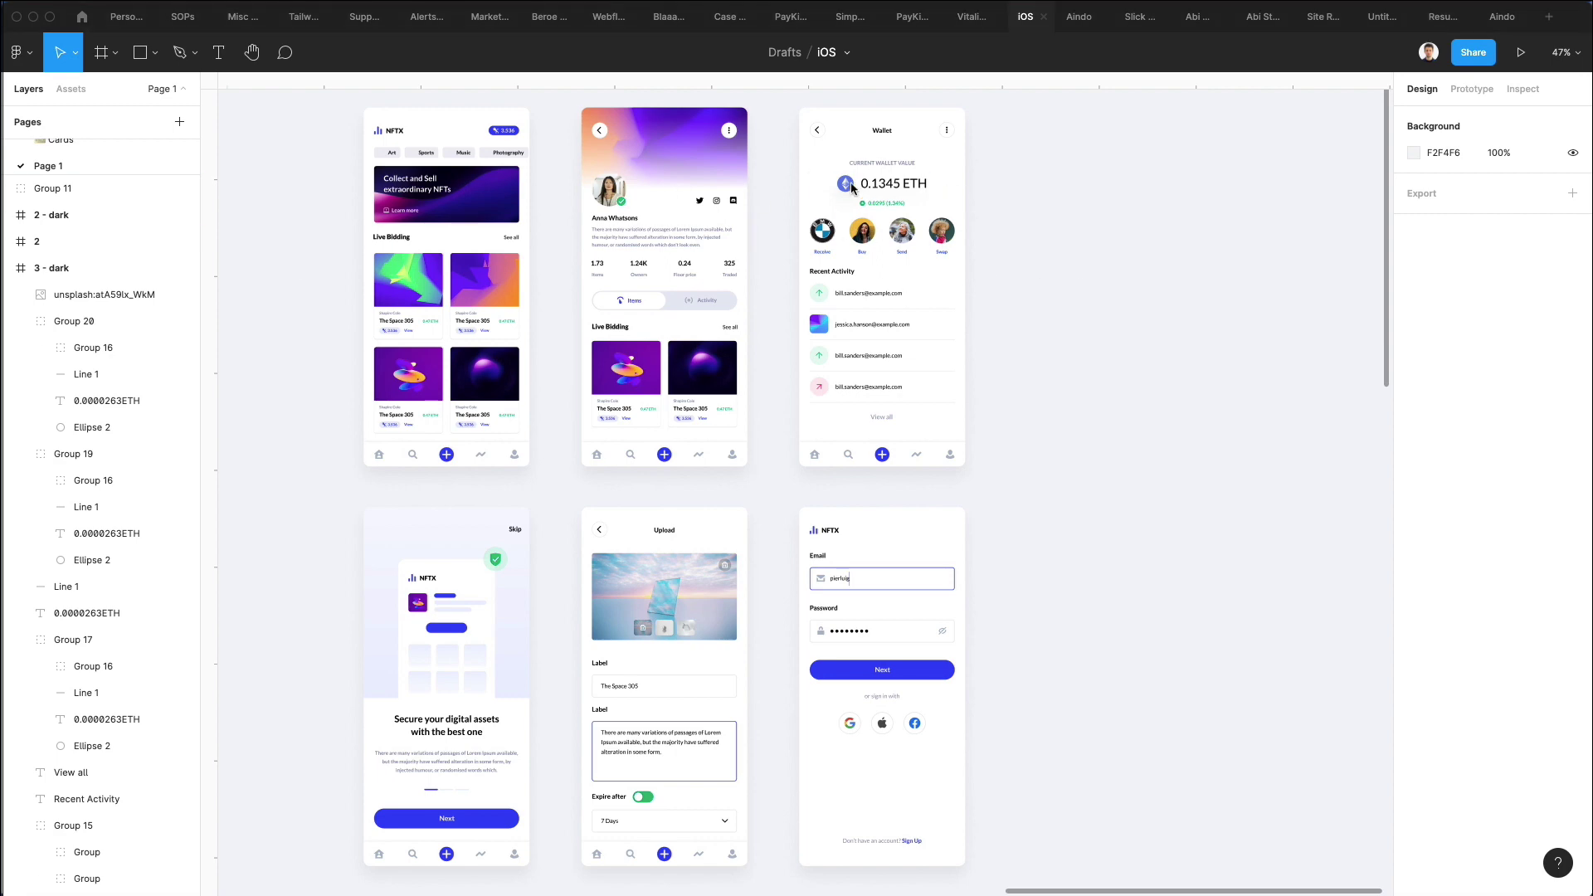
scroll(829, 141, up, 5)
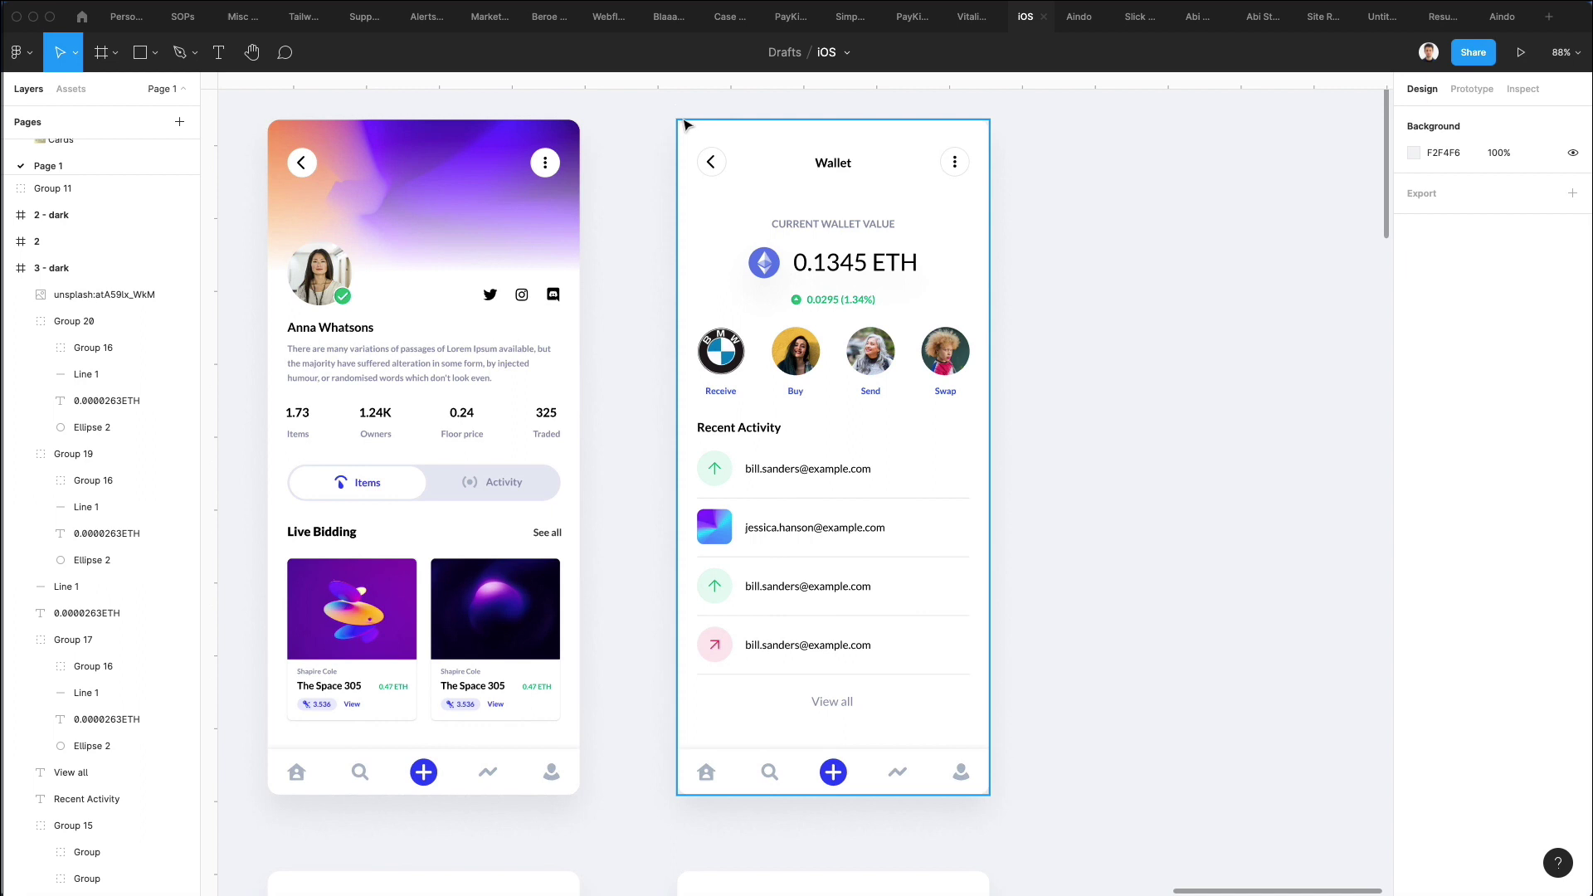
Duplicate the Wallet screen to its right and delete the copy's main contents.
click(715, 212)
drag(716, 212, 1102, 231)
scroll(1083, 234, right, 5)
click(1037, 229)
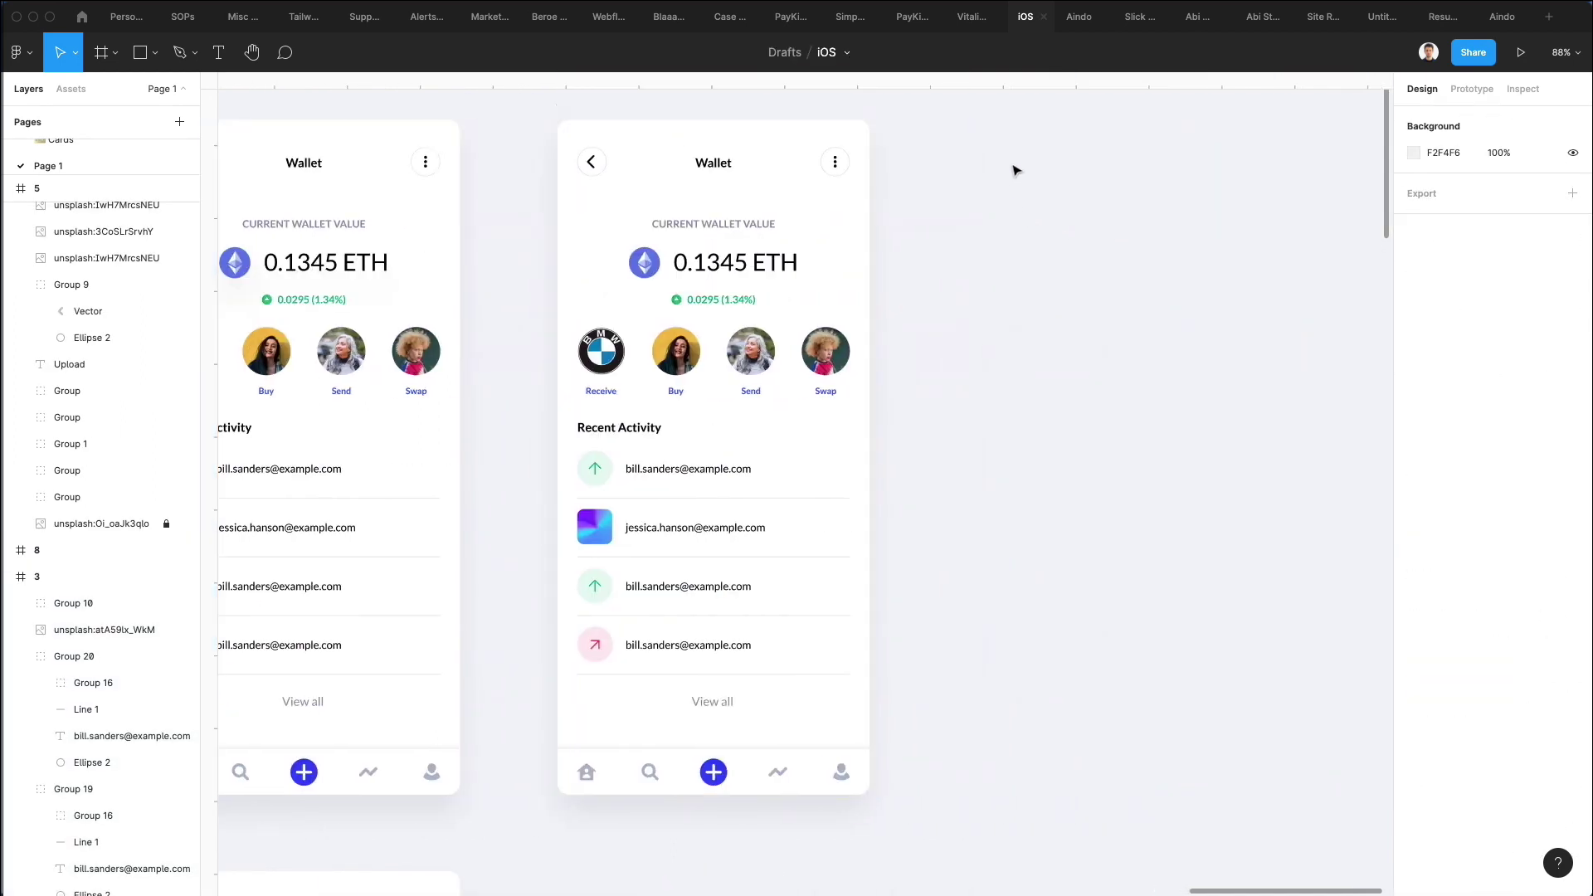
drag(525, 219, 885, 701)
key(Delete)
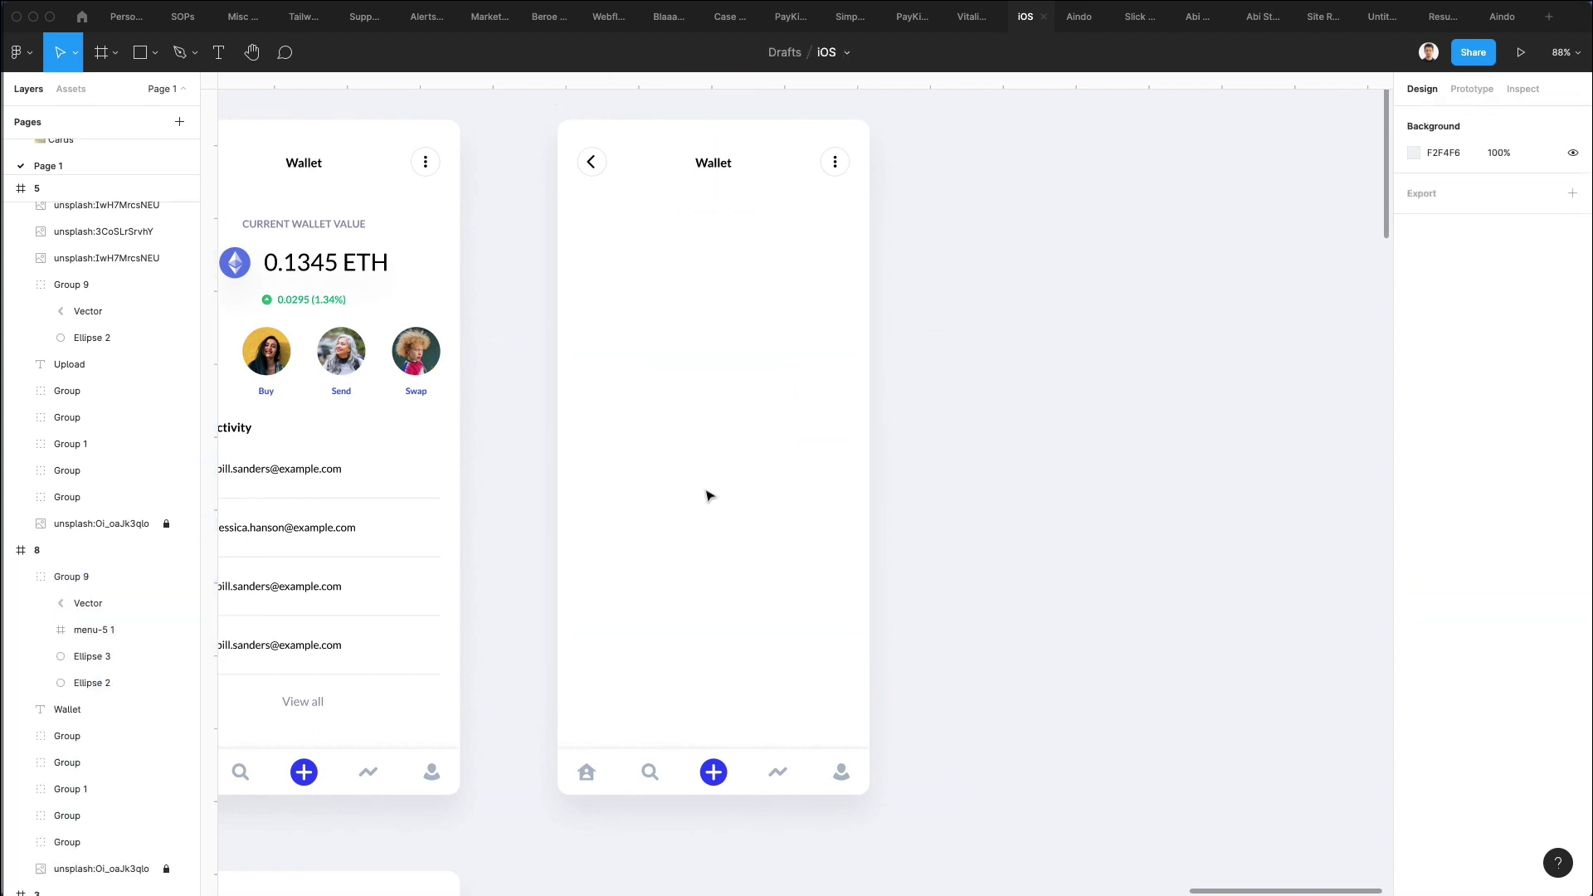
Delete the copy's tab bar icons and the leftover tab bar image layer.
scroll(710, 490, down, 2)
drag(602, 568, 864, 779)
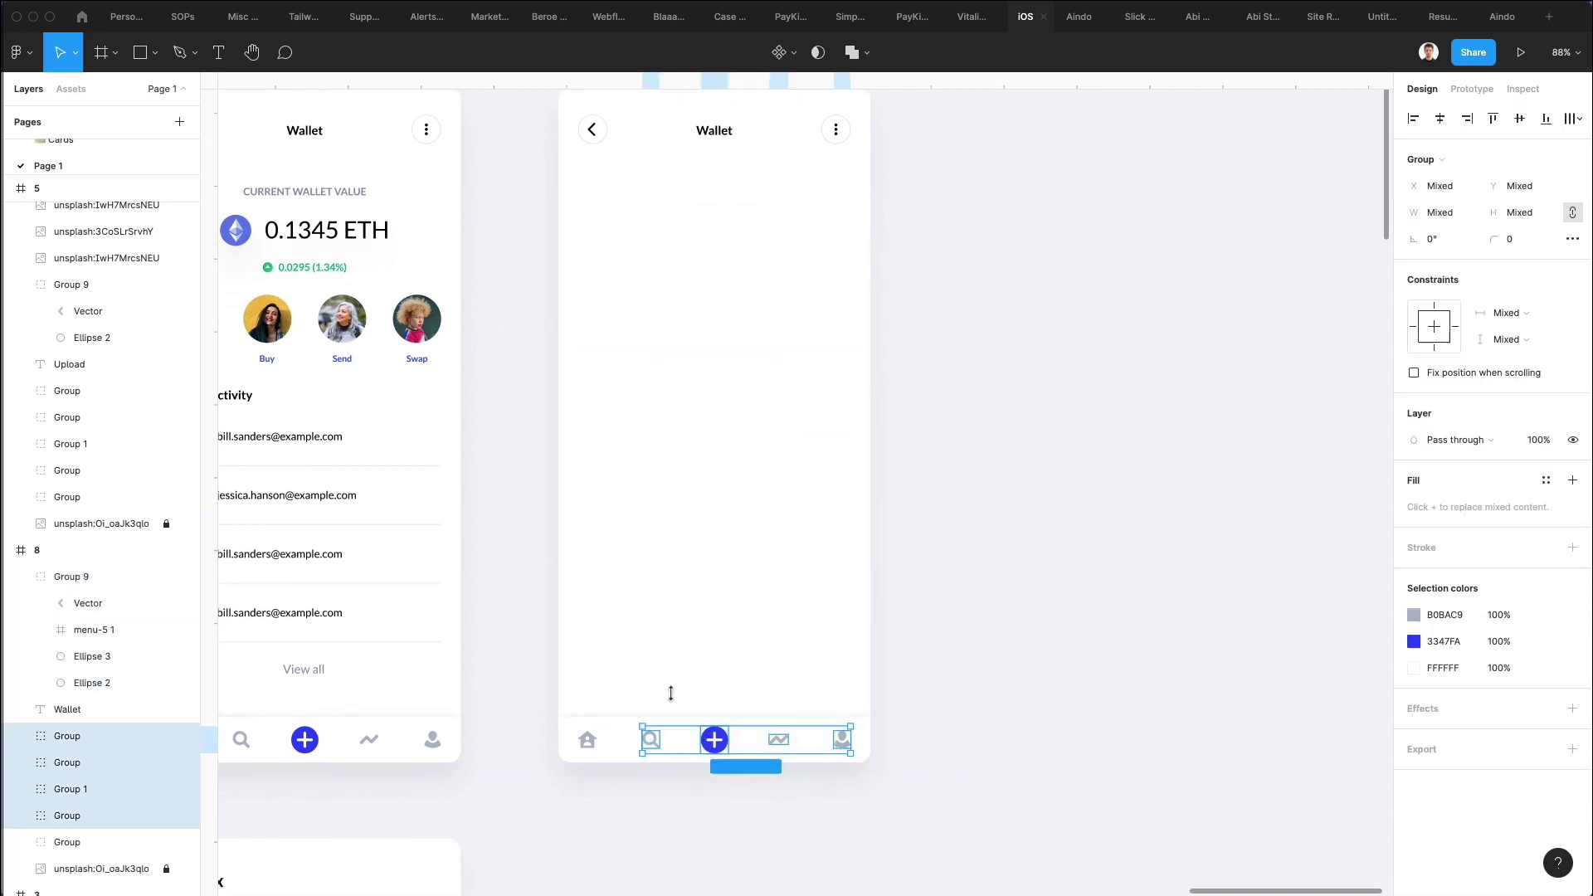
drag(591, 669, 854, 758)
key(Delete)
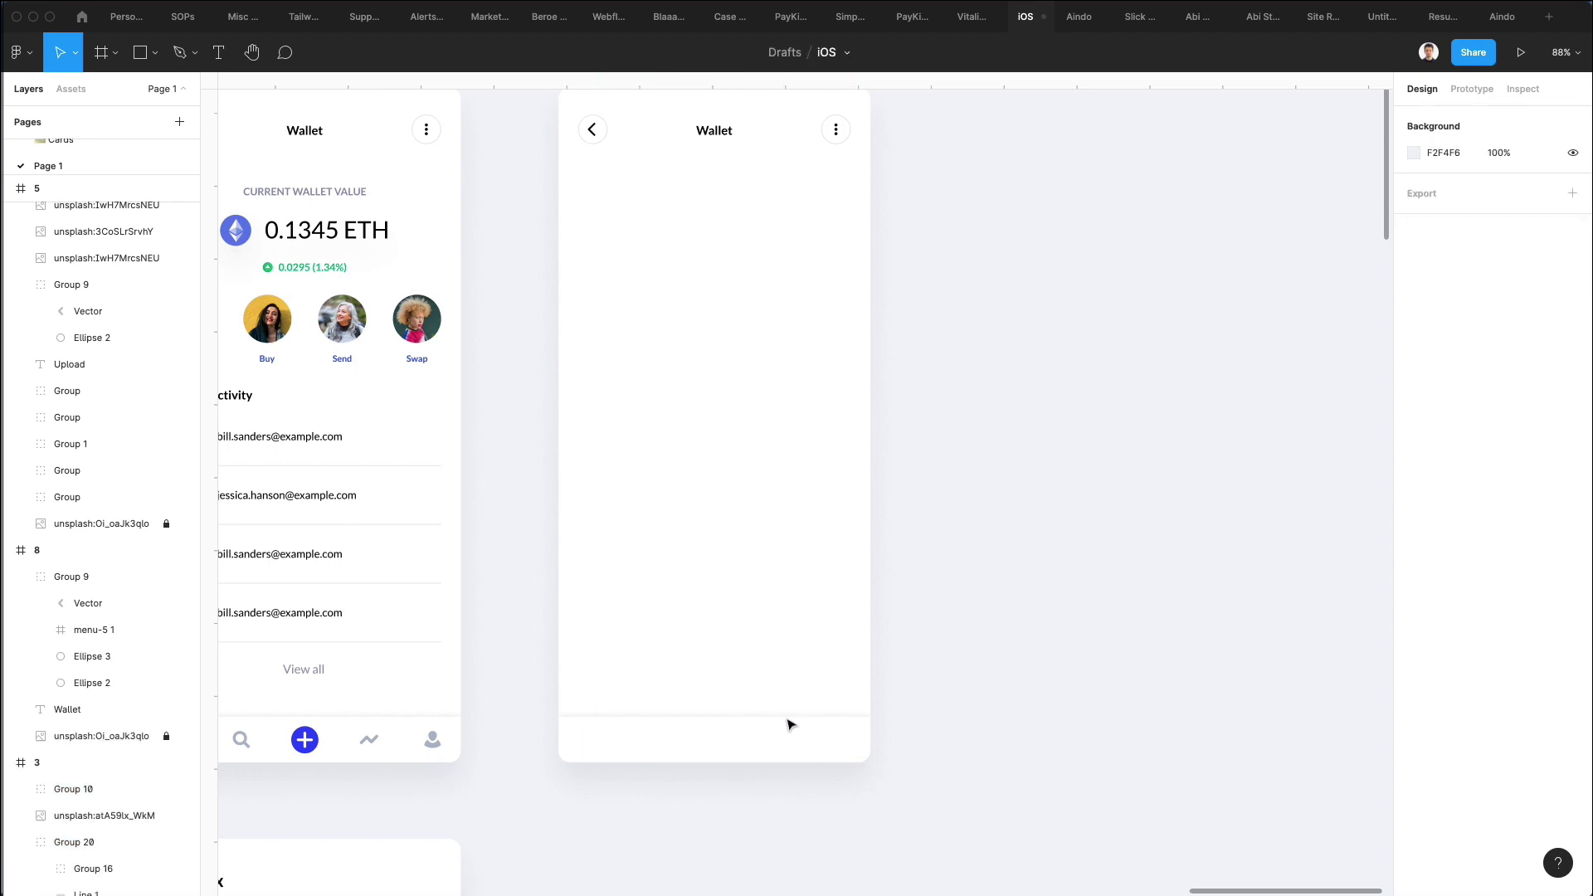
right_click(784, 725)
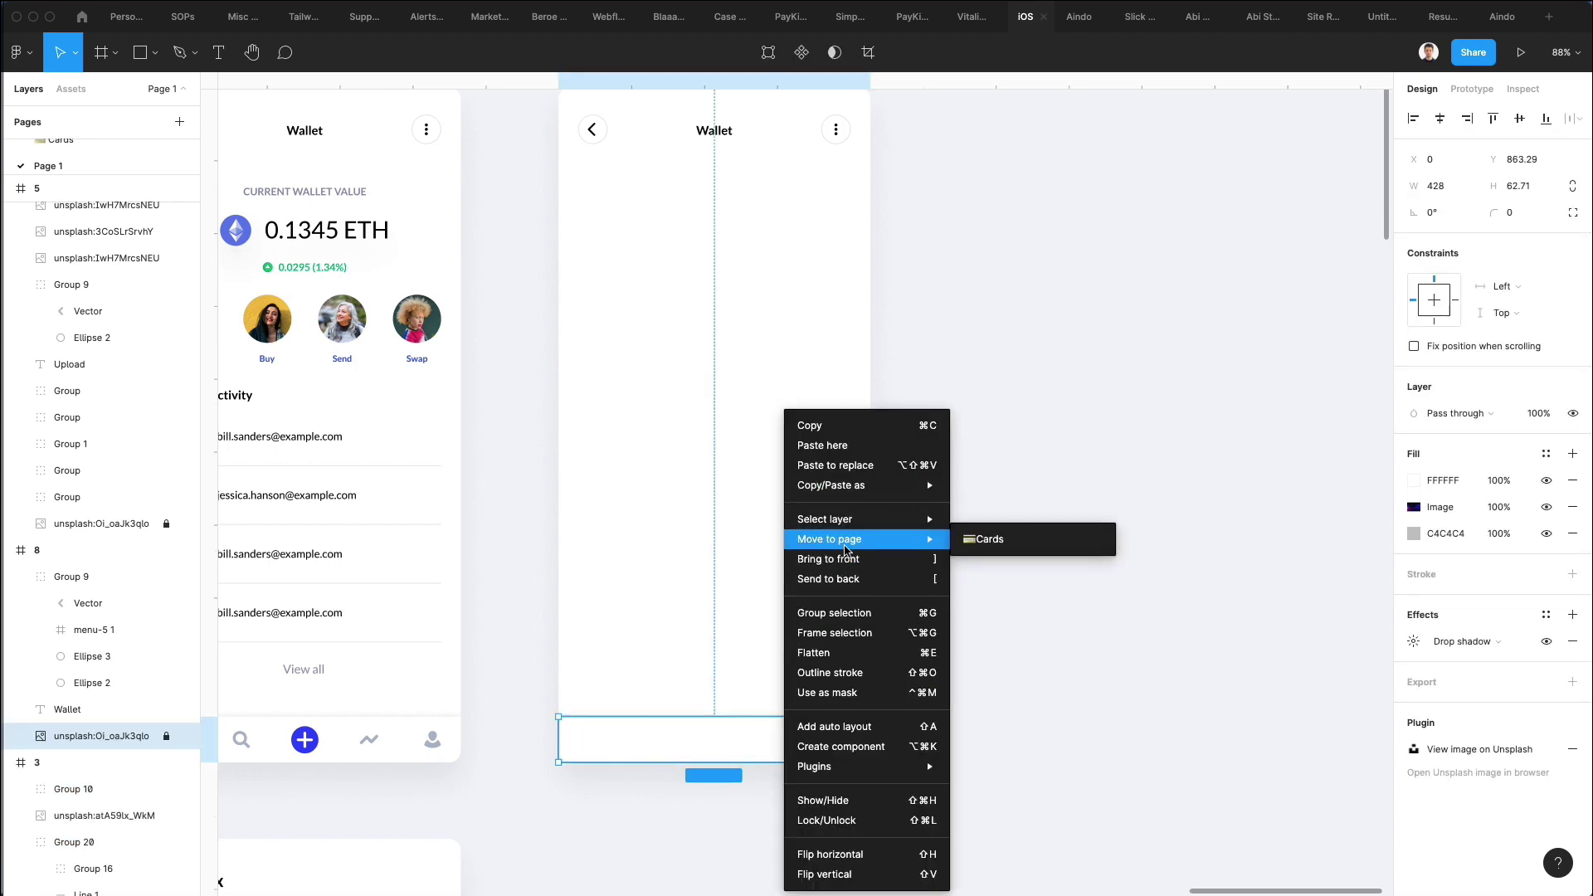
mouse_move(850, 523)
click(1020, 539)
key(Delete)
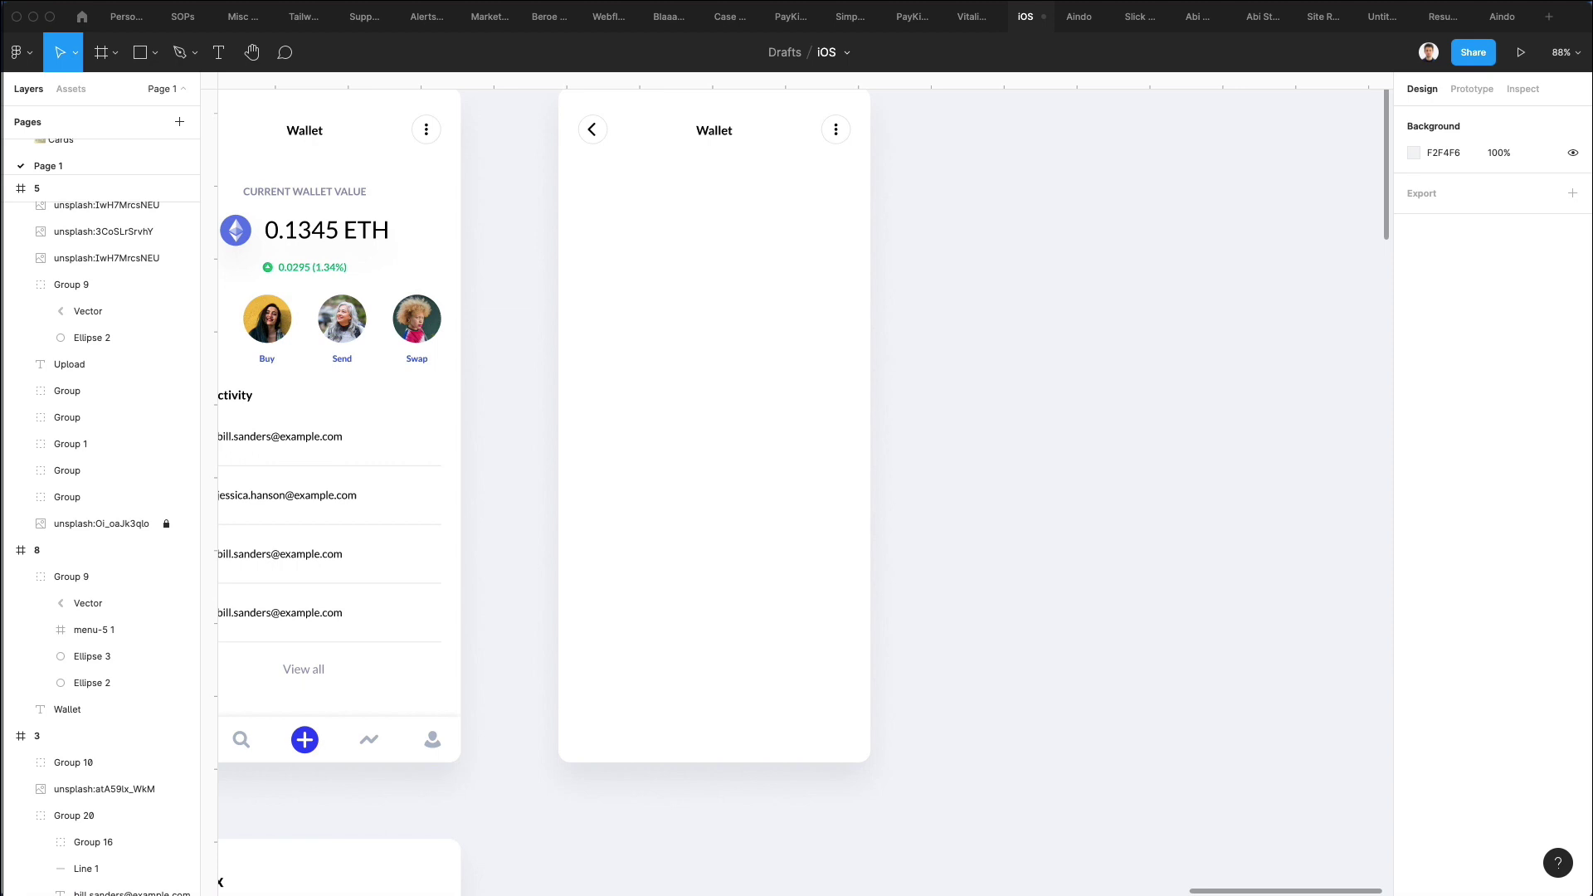
Change the copy's Wallet title to 'New Card' and centre it horizontally in the header.
scroll(658, 462, up, 1)
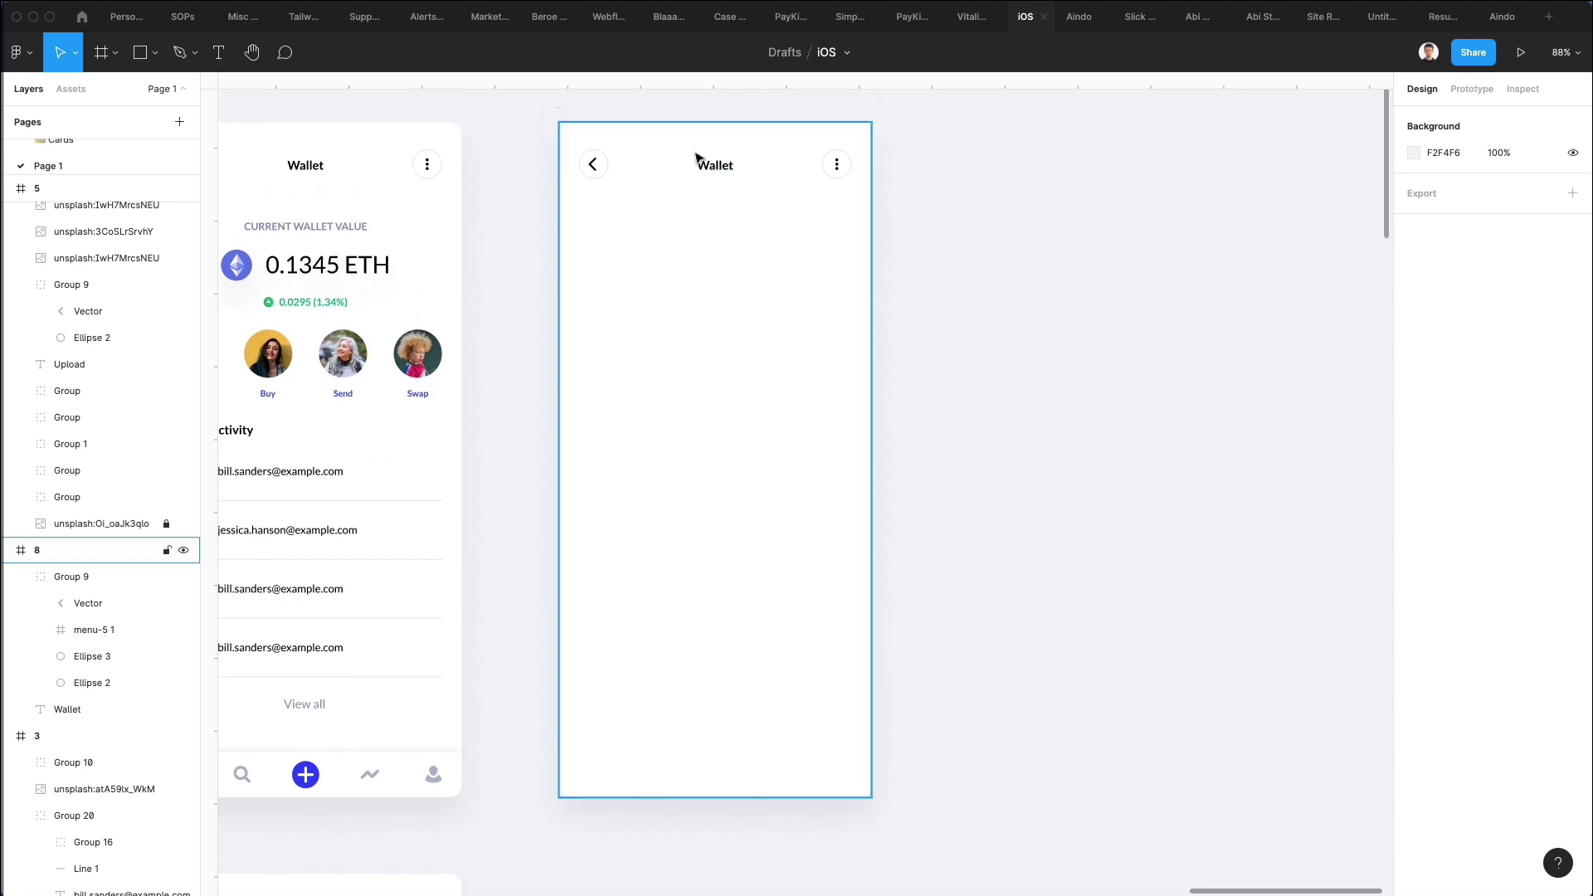
click(719, 170)
double_click(715, 165)
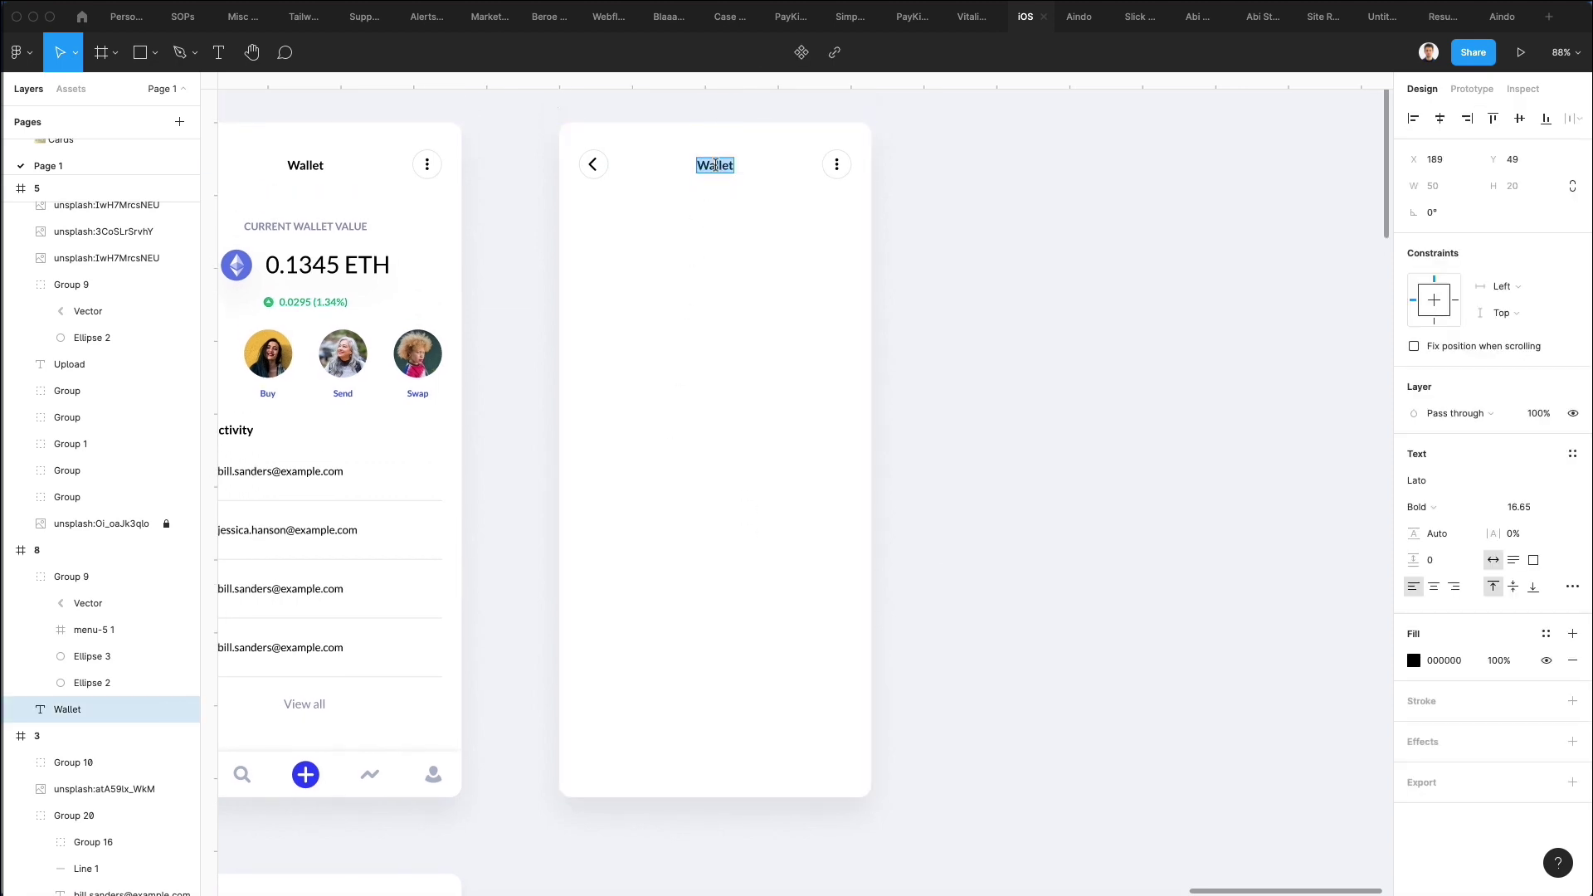
text(New Card)
key(Escape)
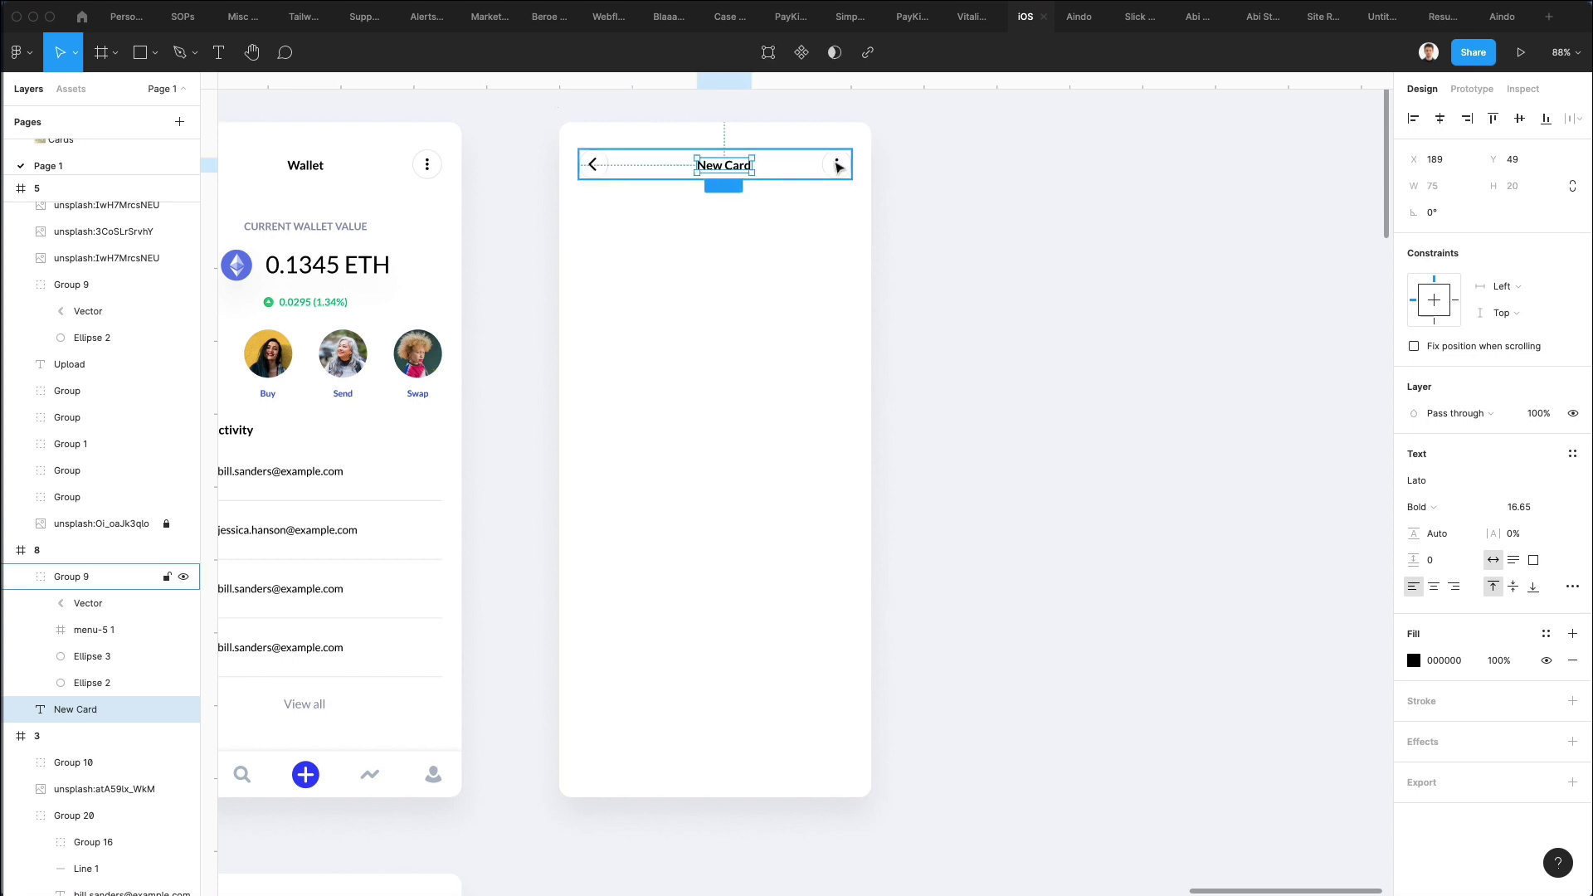
double_click(838, 166)
click(969, 166)
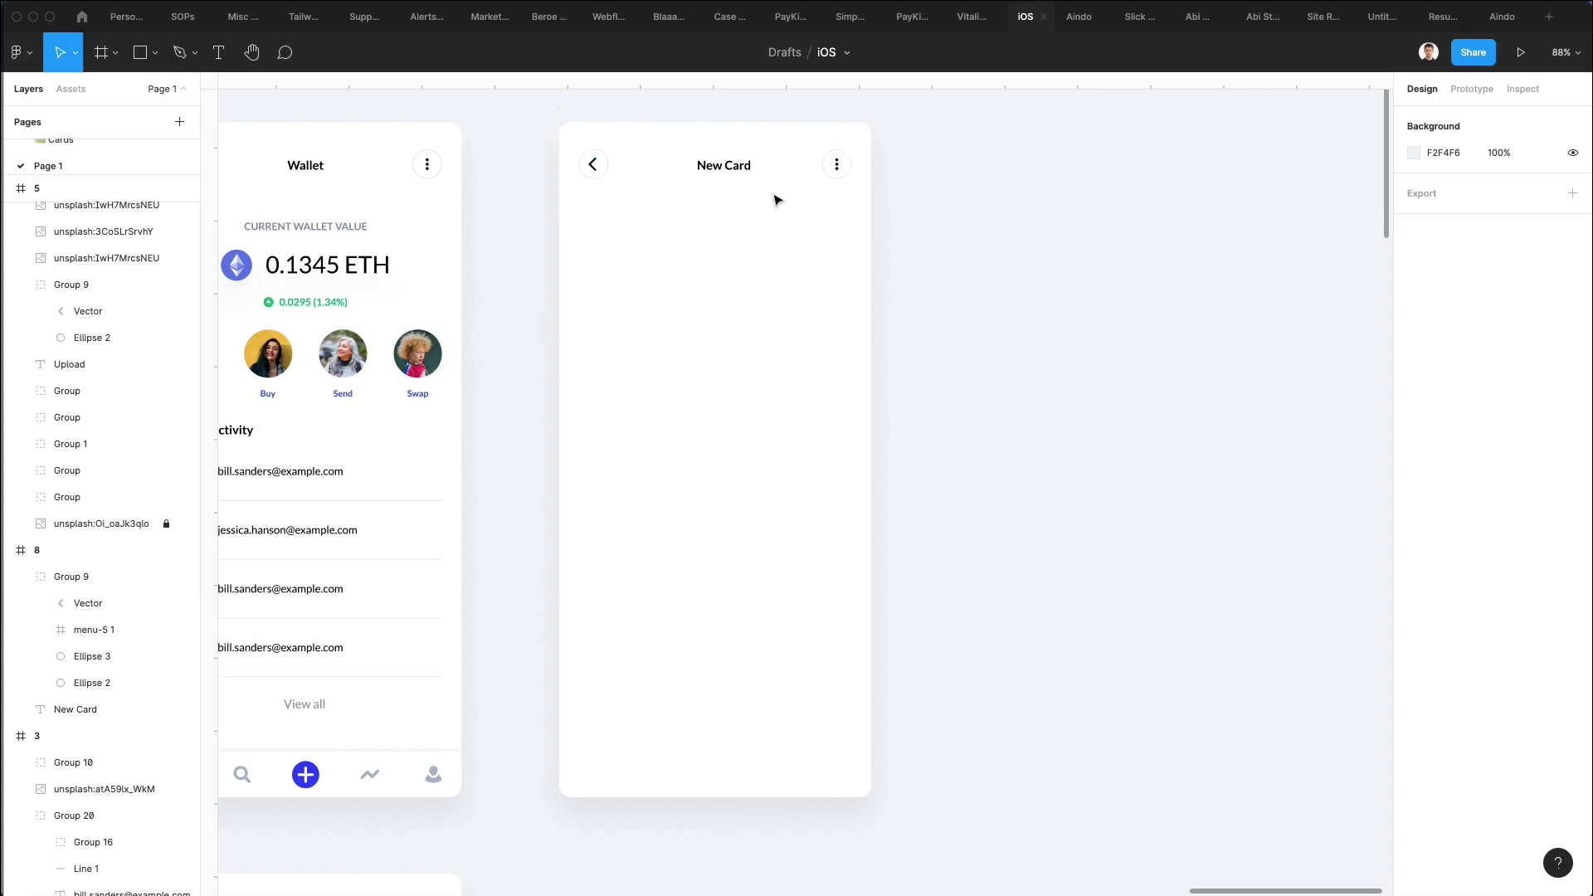
click(721, 170)
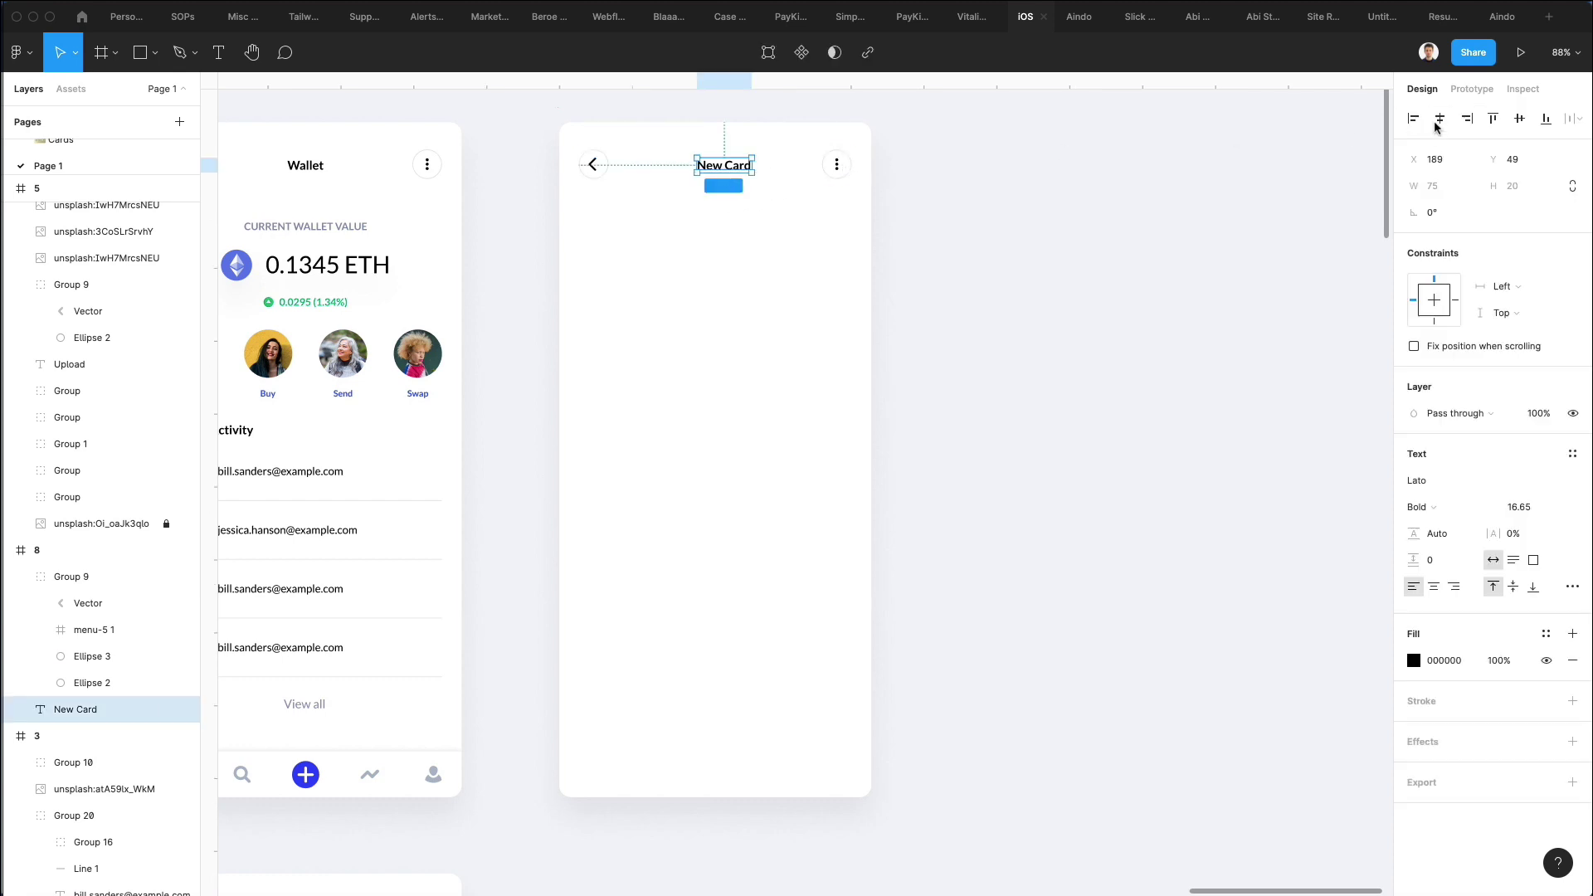
click(1007, 253)
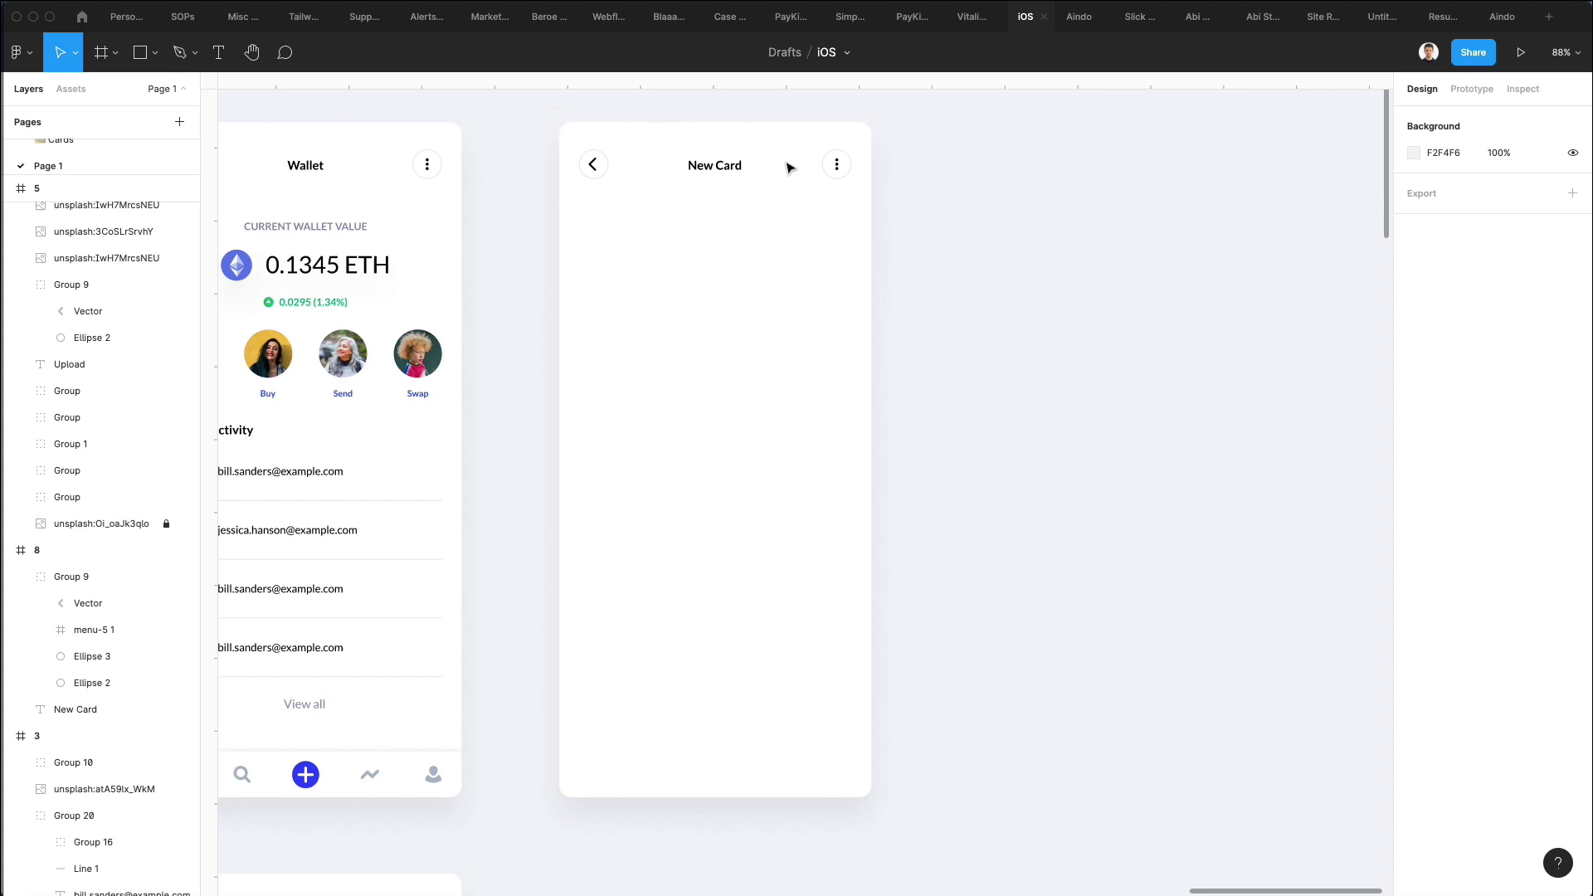
Make the New Card frame's 2-column layout grid visible and zoom in to 104%.
click(581, 116)
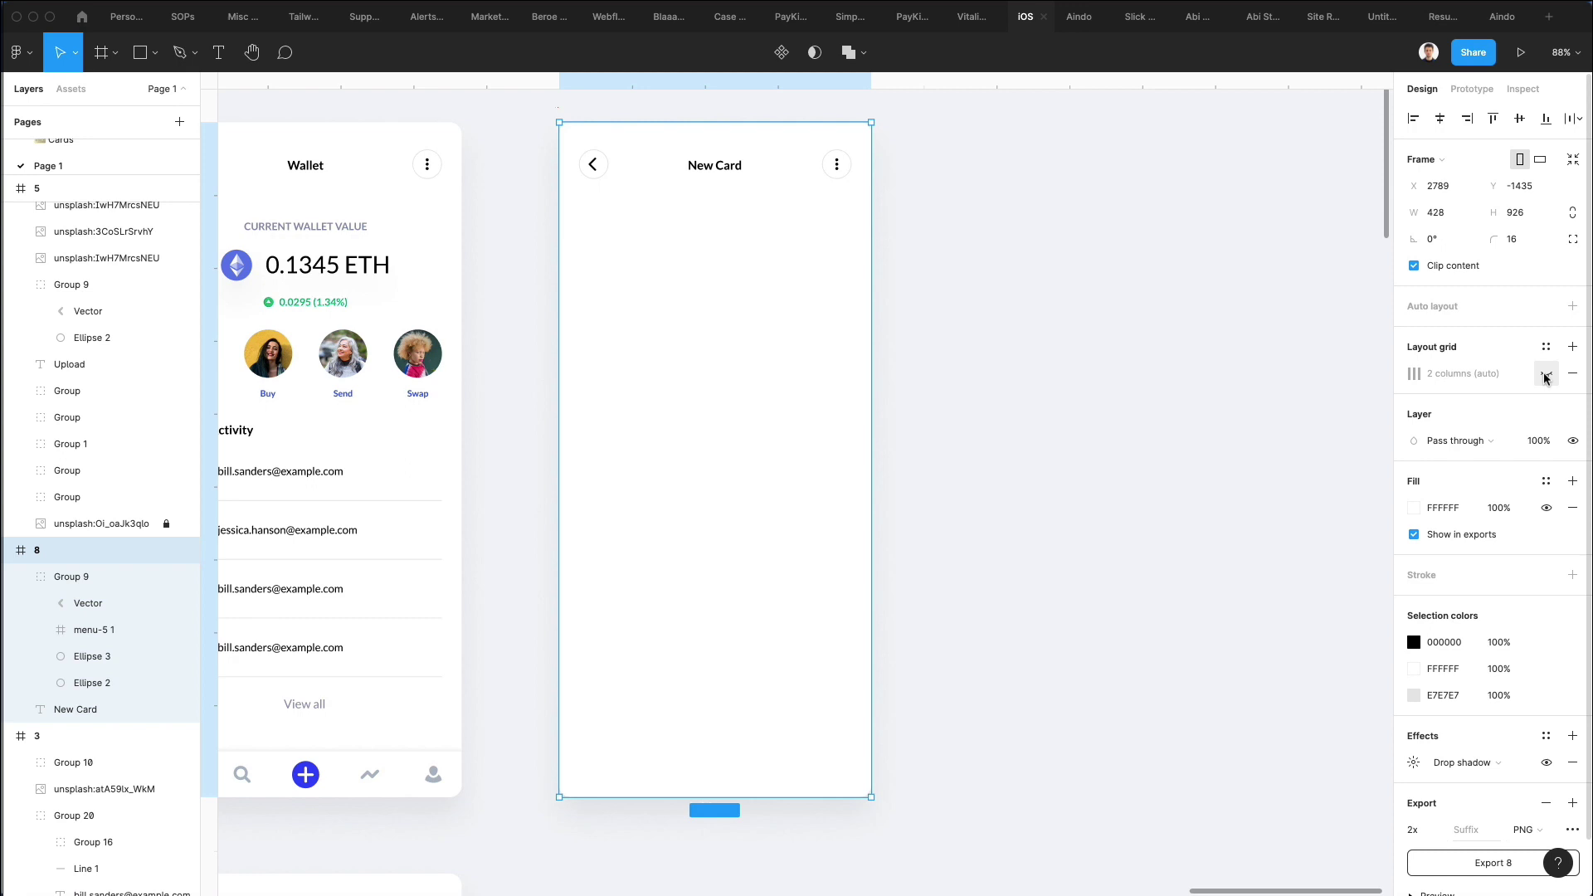
click(1544, 375)
click(1004, 375)
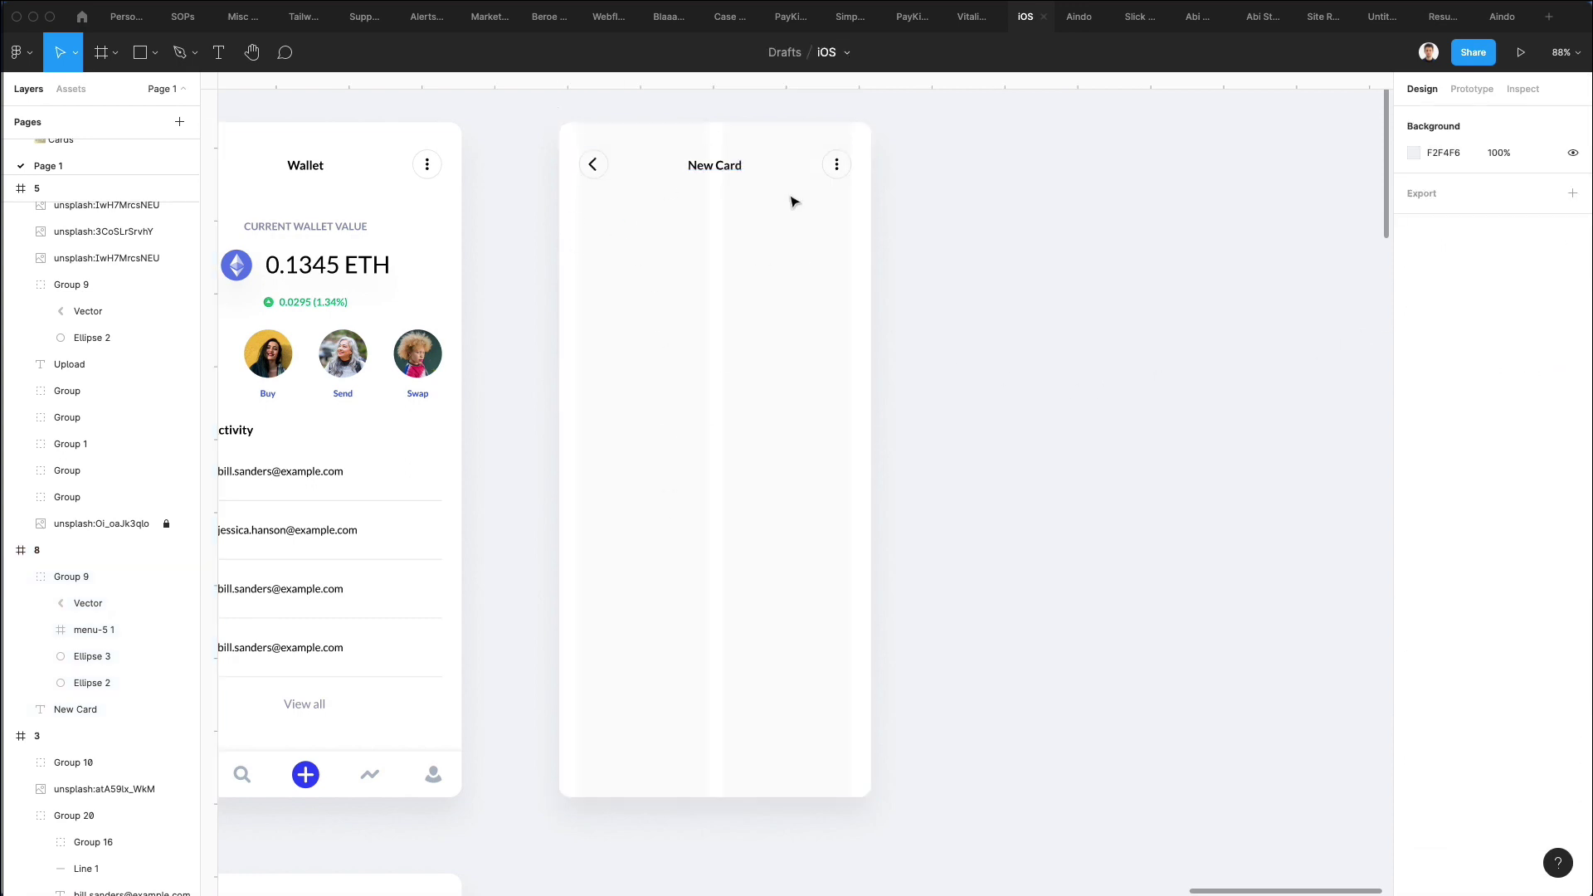
scroll(679, 291, up, 3)
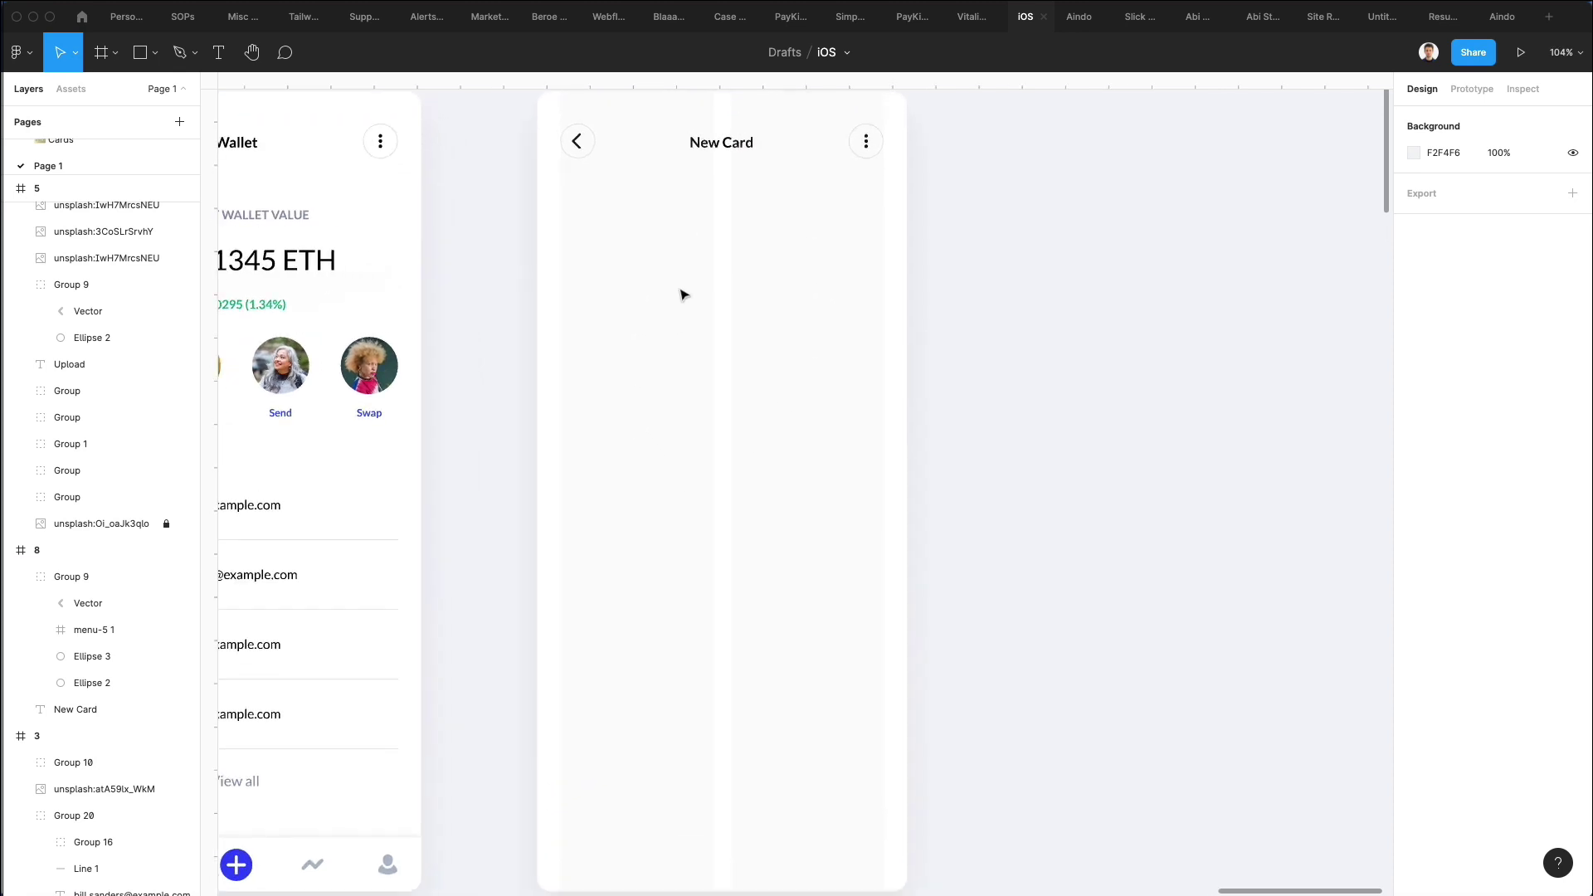
scroll(709, 266, up, 1)
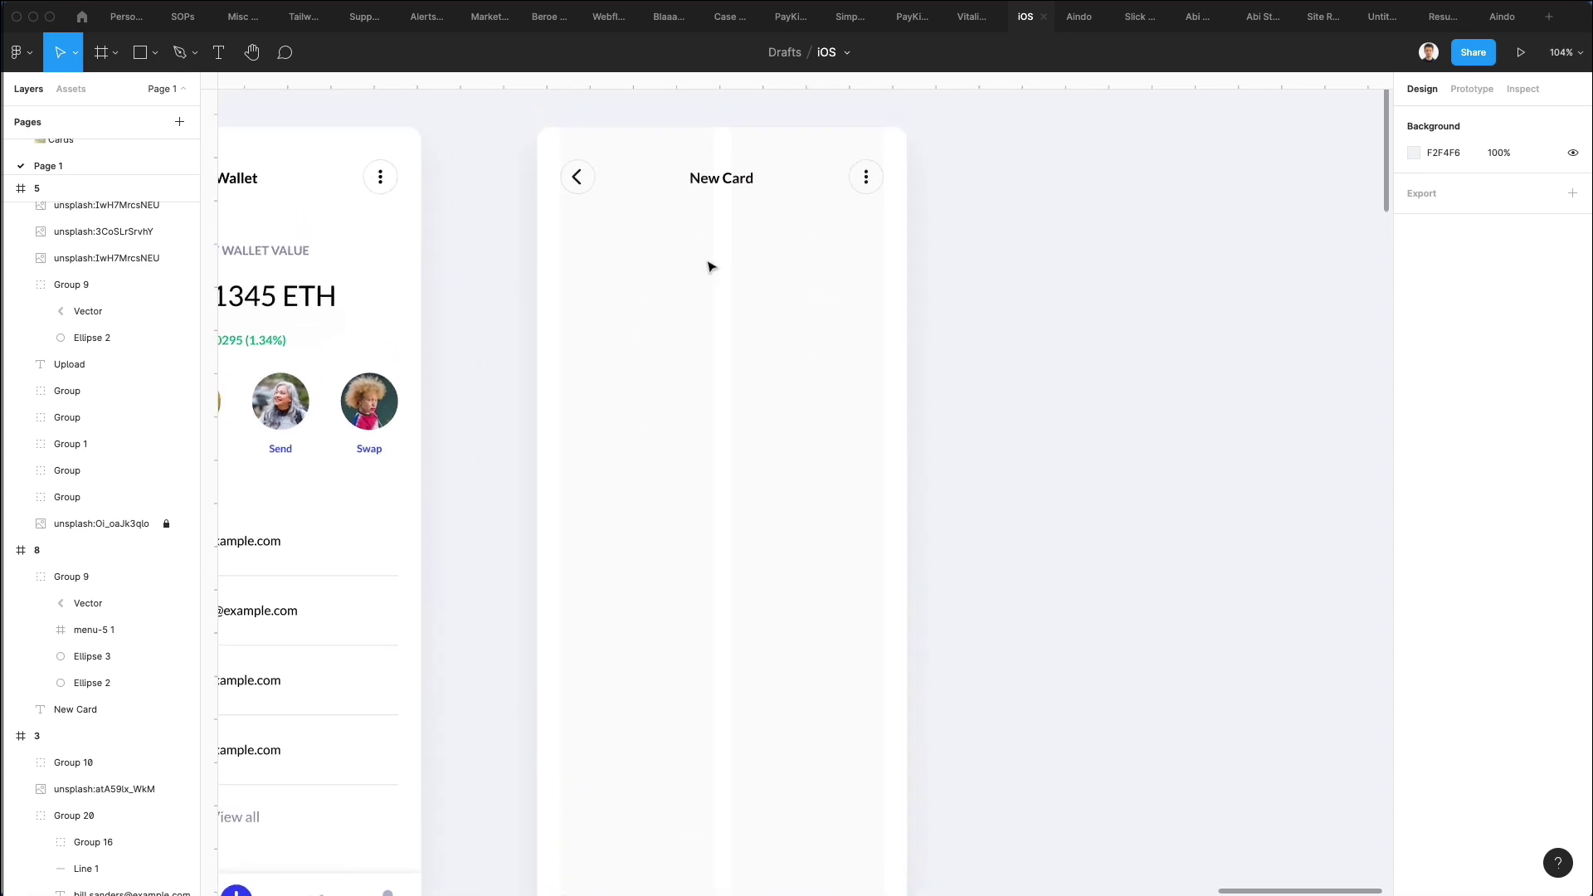
Draw a 374 × 214 card rectangle under the header with a 15 corner radius.
key(r)
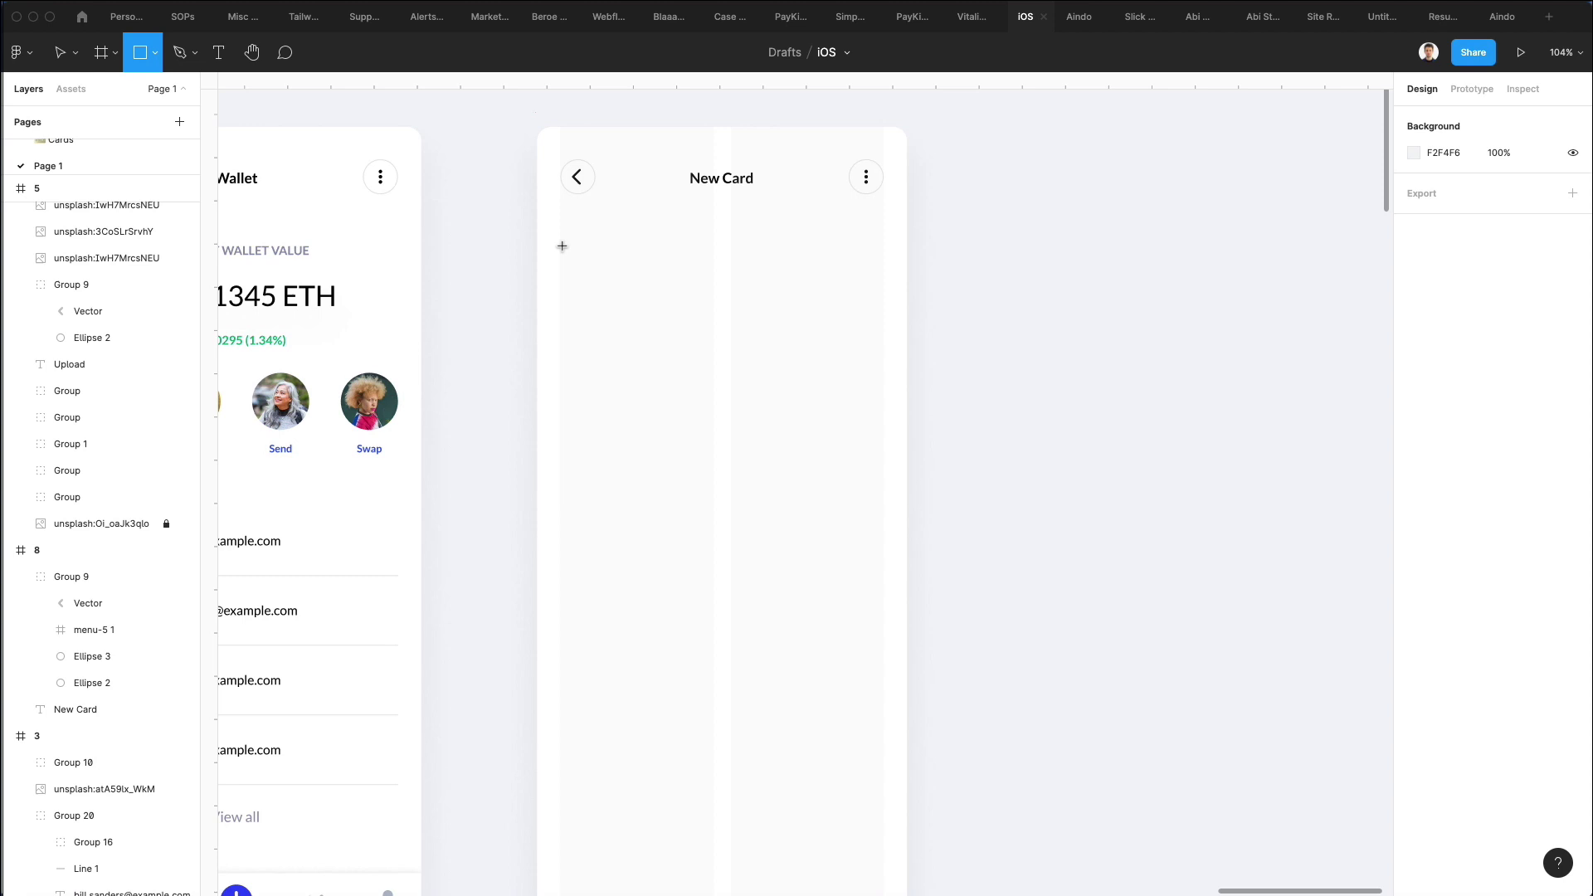
mouse_move(561, 246)
mouse_down()
mouse_move(815, 335)
mouse_move(877, 396)
mouse_move(886, 439)
mouse_move(886, 427)
mouse_up()
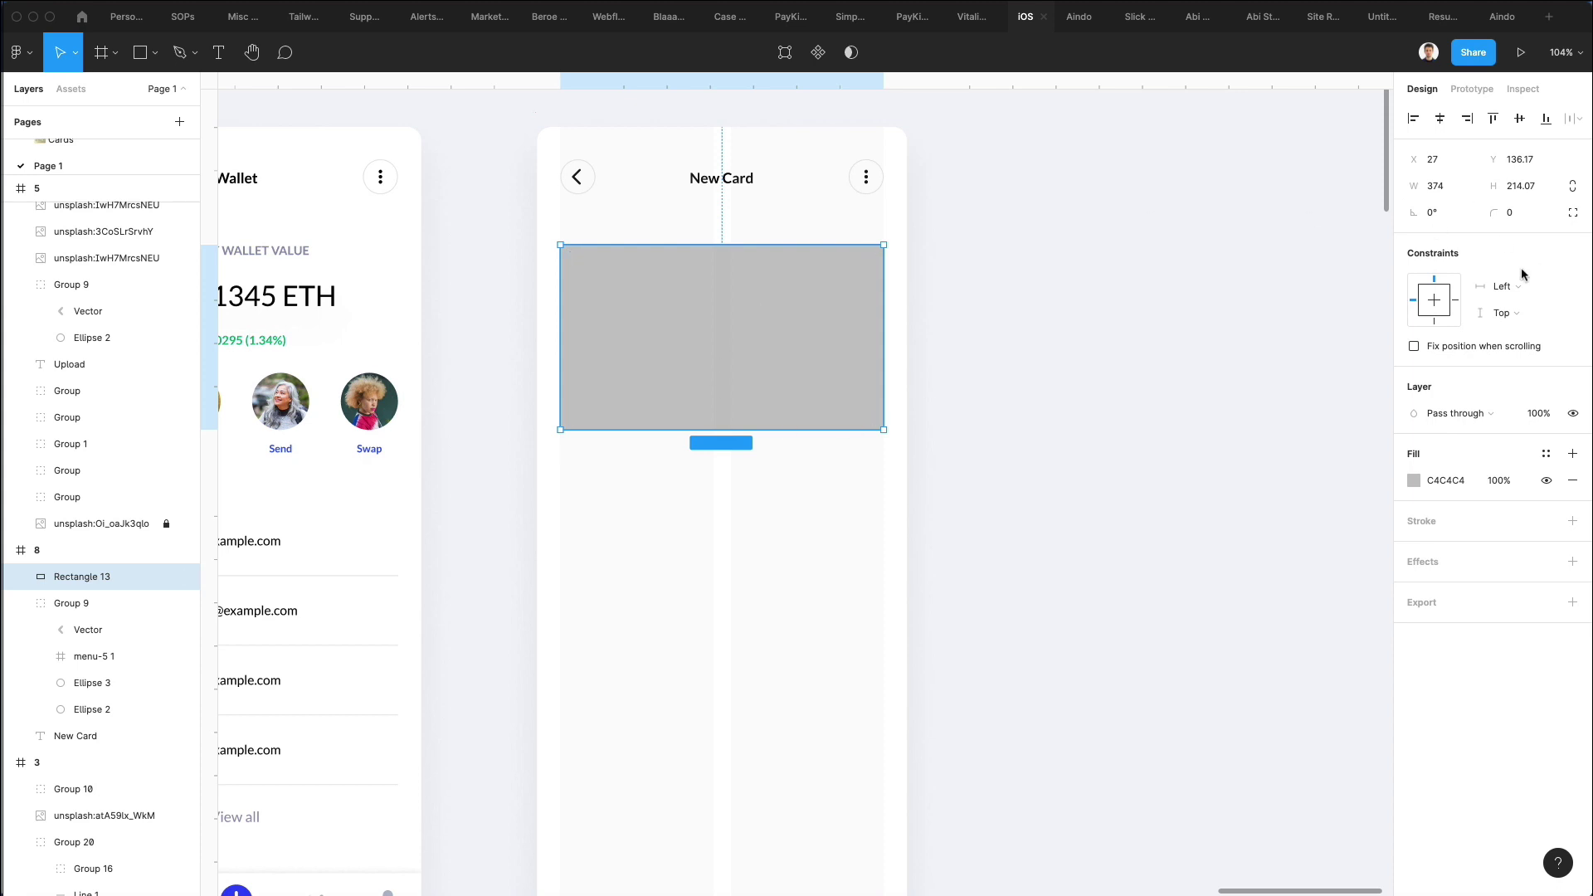
drag(1495, 213, 146, 208)
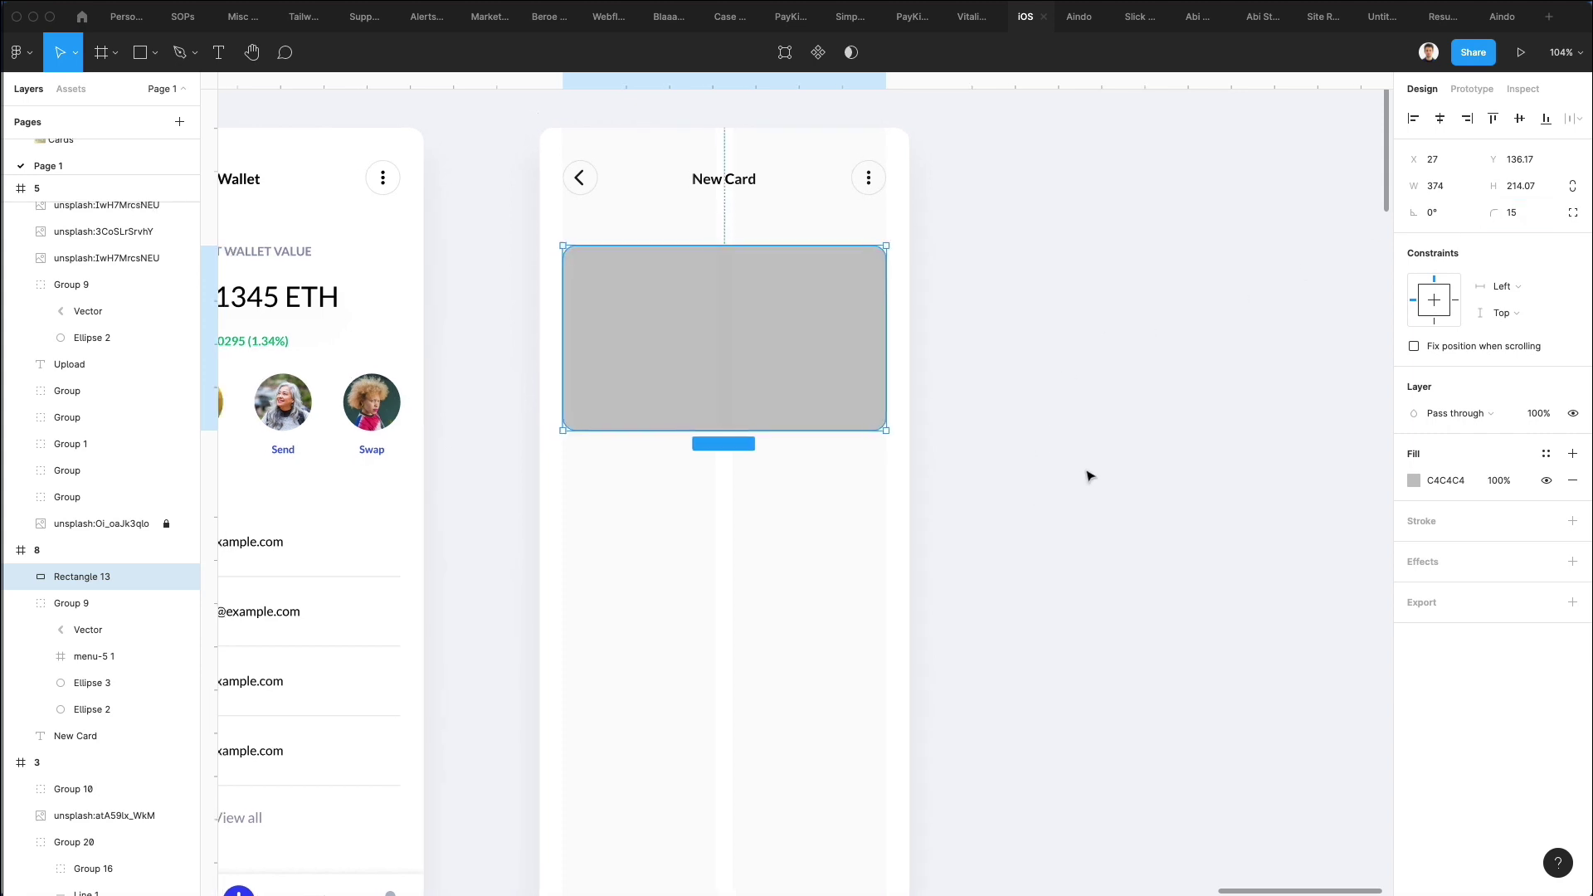
Change the card fill to a blue linear gradient with fully opaque 0085FF stops.
click(1414, 481)
click(1222, 466)
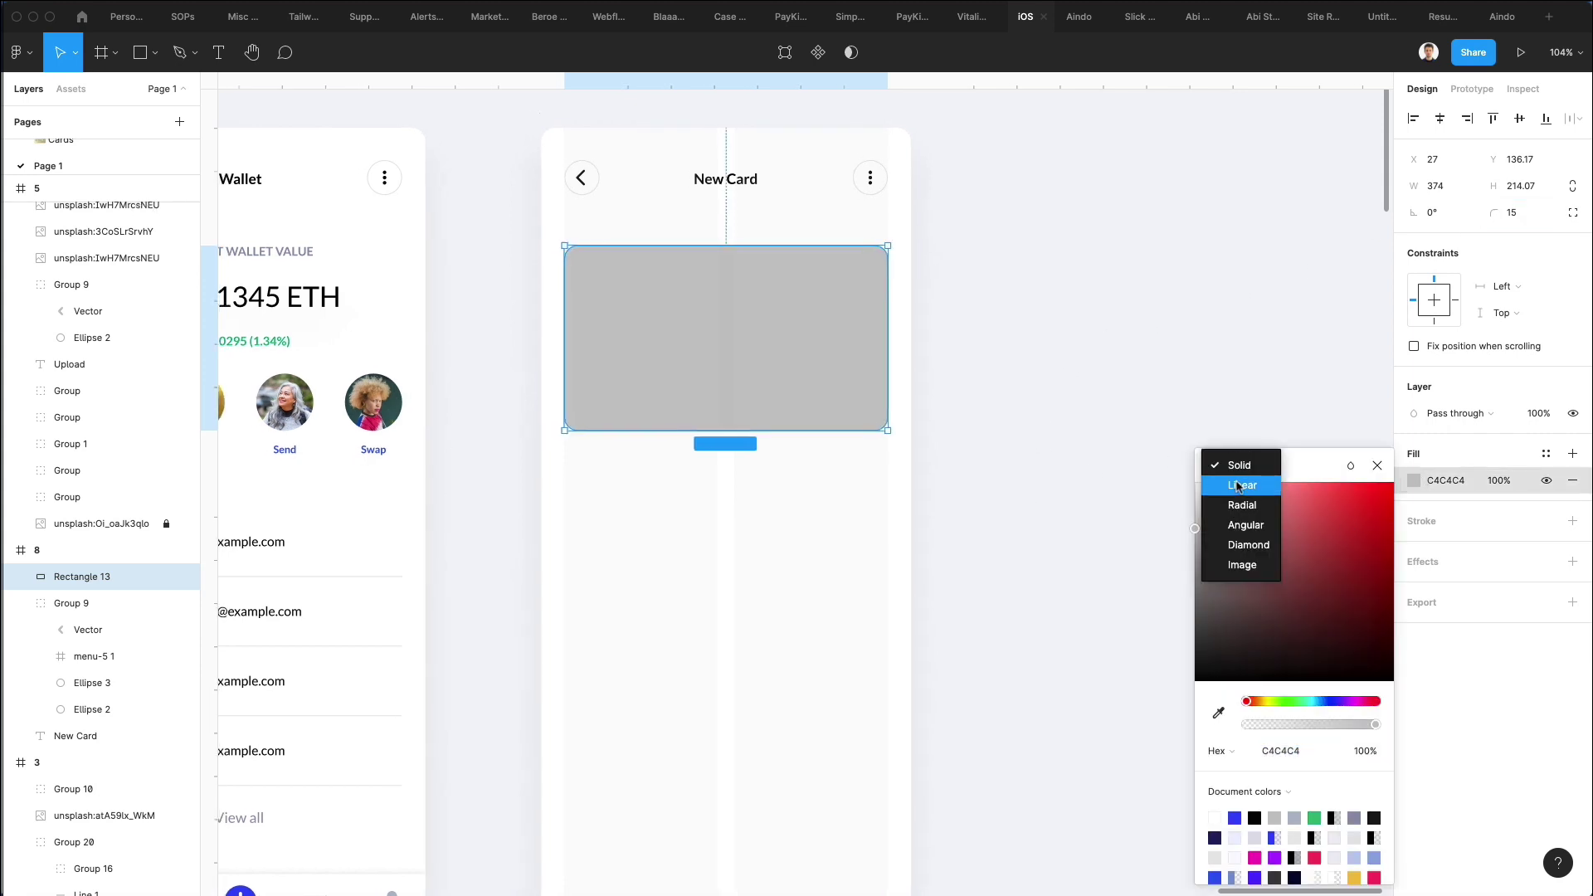
click(1238, 486)
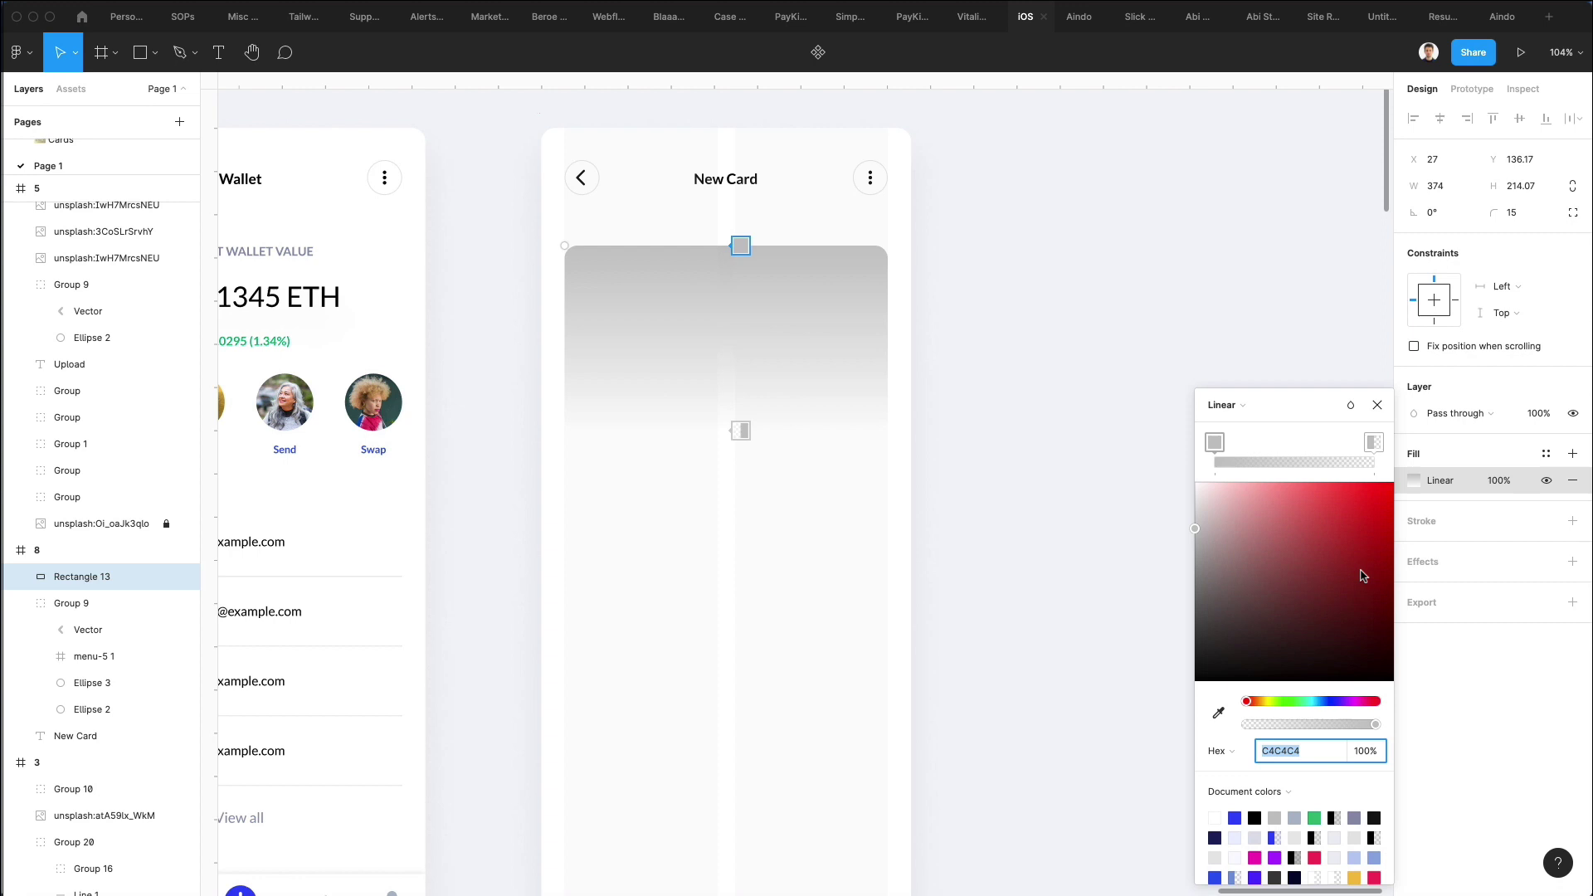
click(1328, 702)
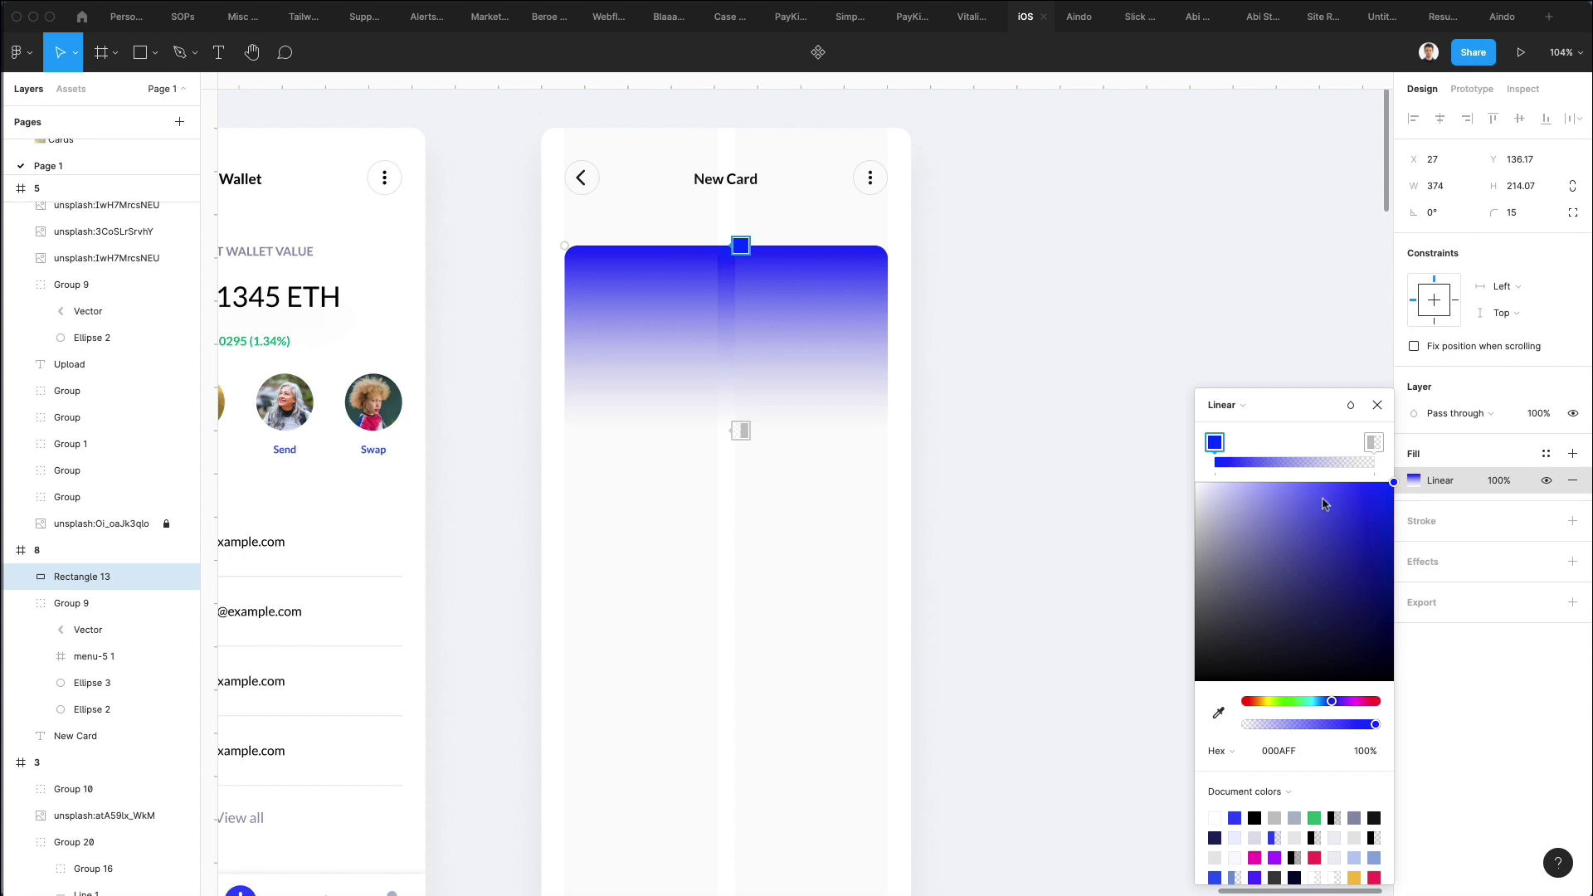
click(1269, 749)
key(ctrl+c)
click(1371, 446)
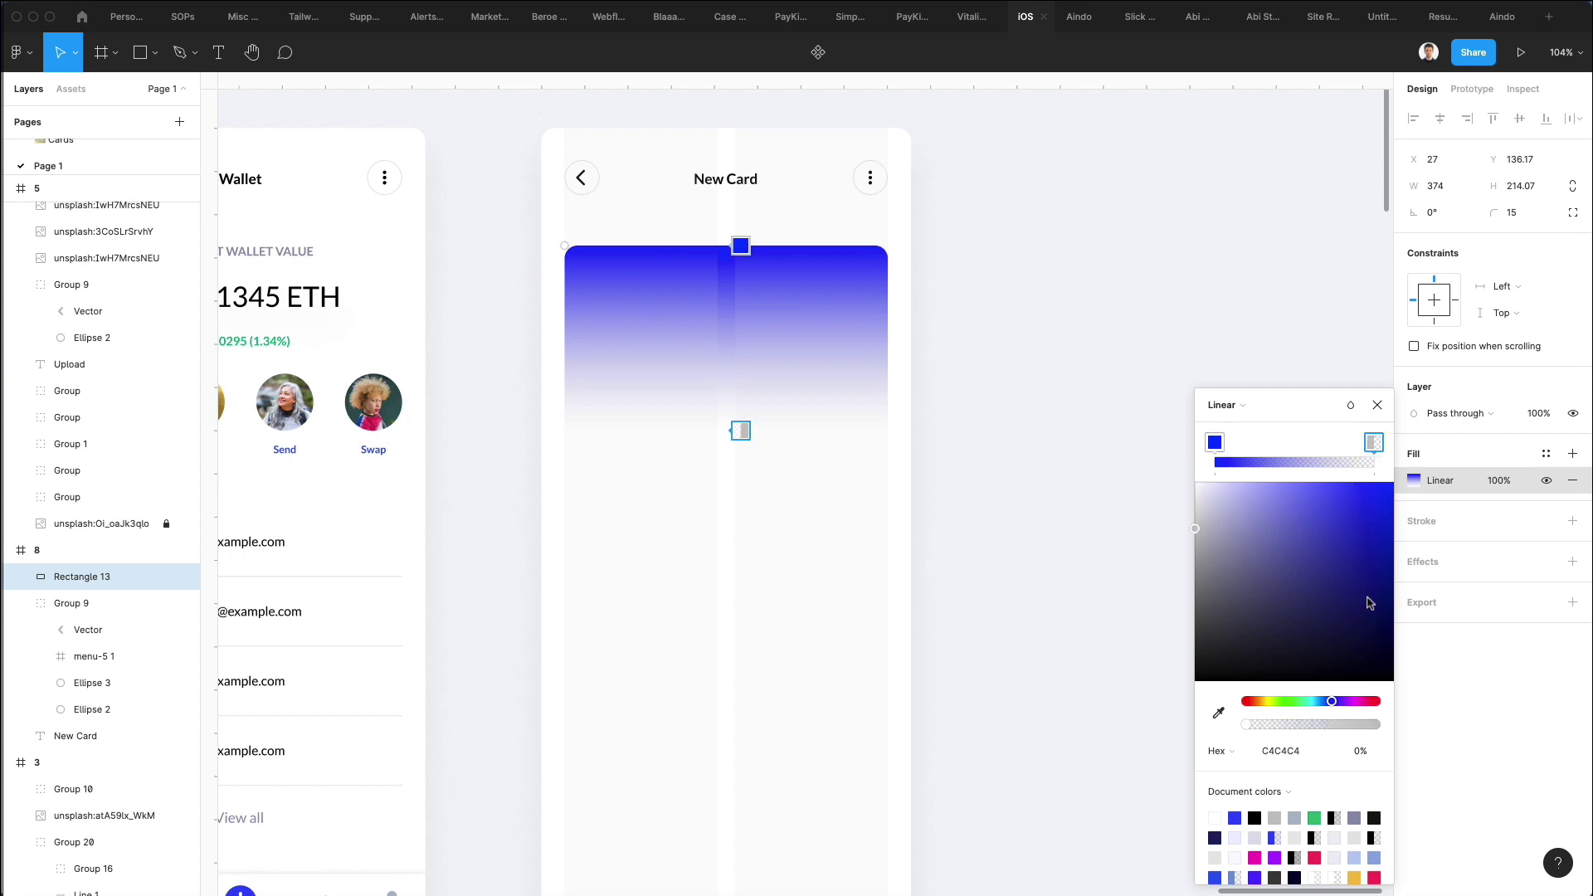
click(1278, 750)
key(ctrl+v)
key(Return)
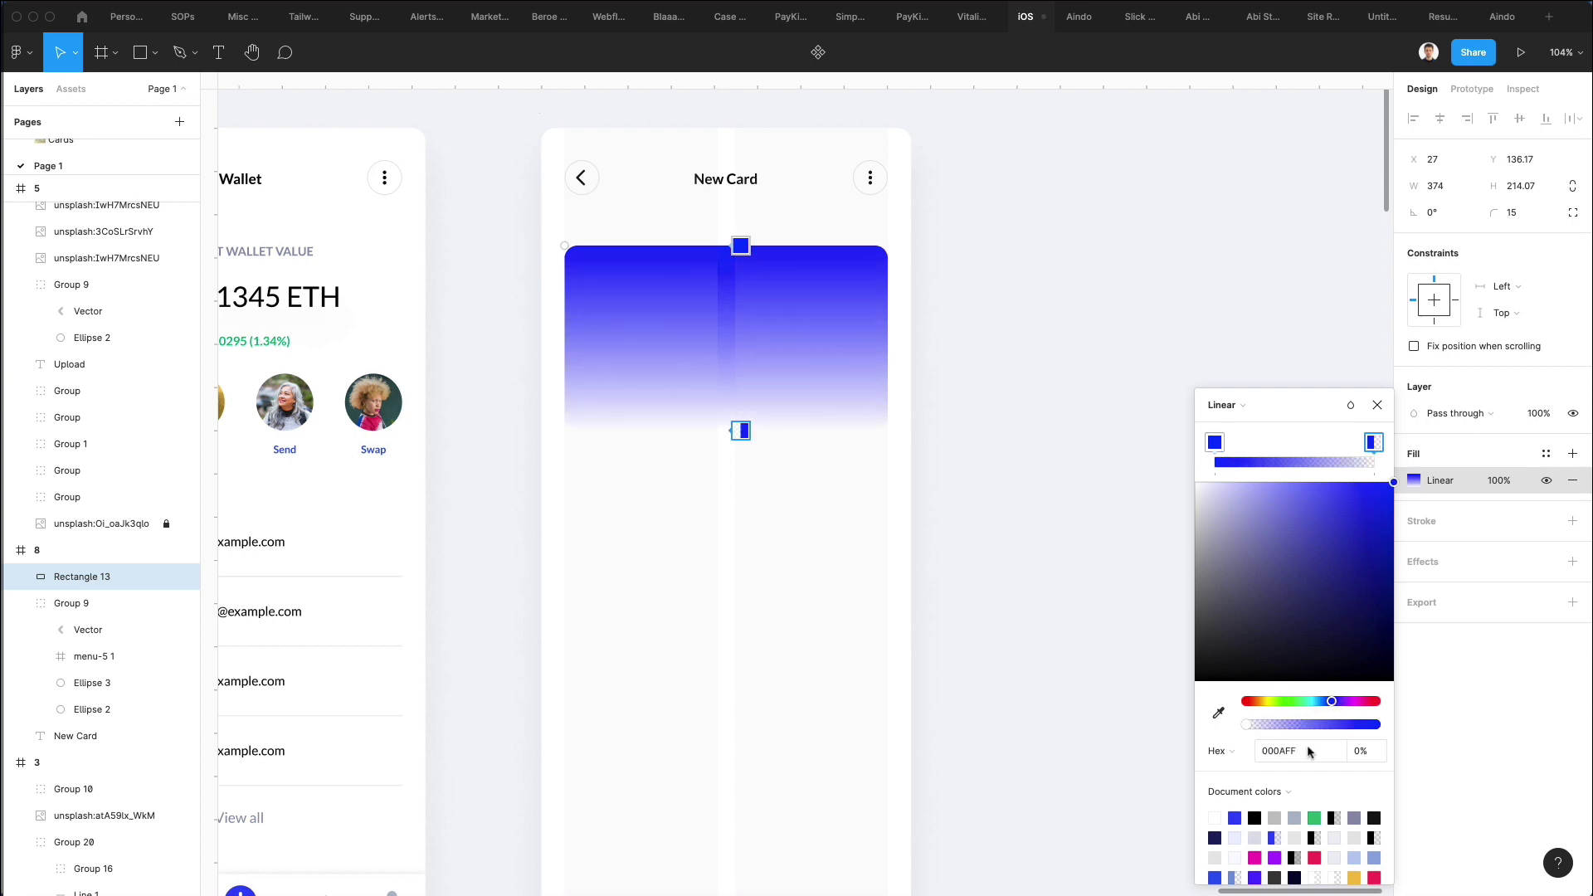
mouse_move(1321, 724)
mouse_down()
mouse_move(1378, 725)
mouse_move(1322, 701)
mouse_up()
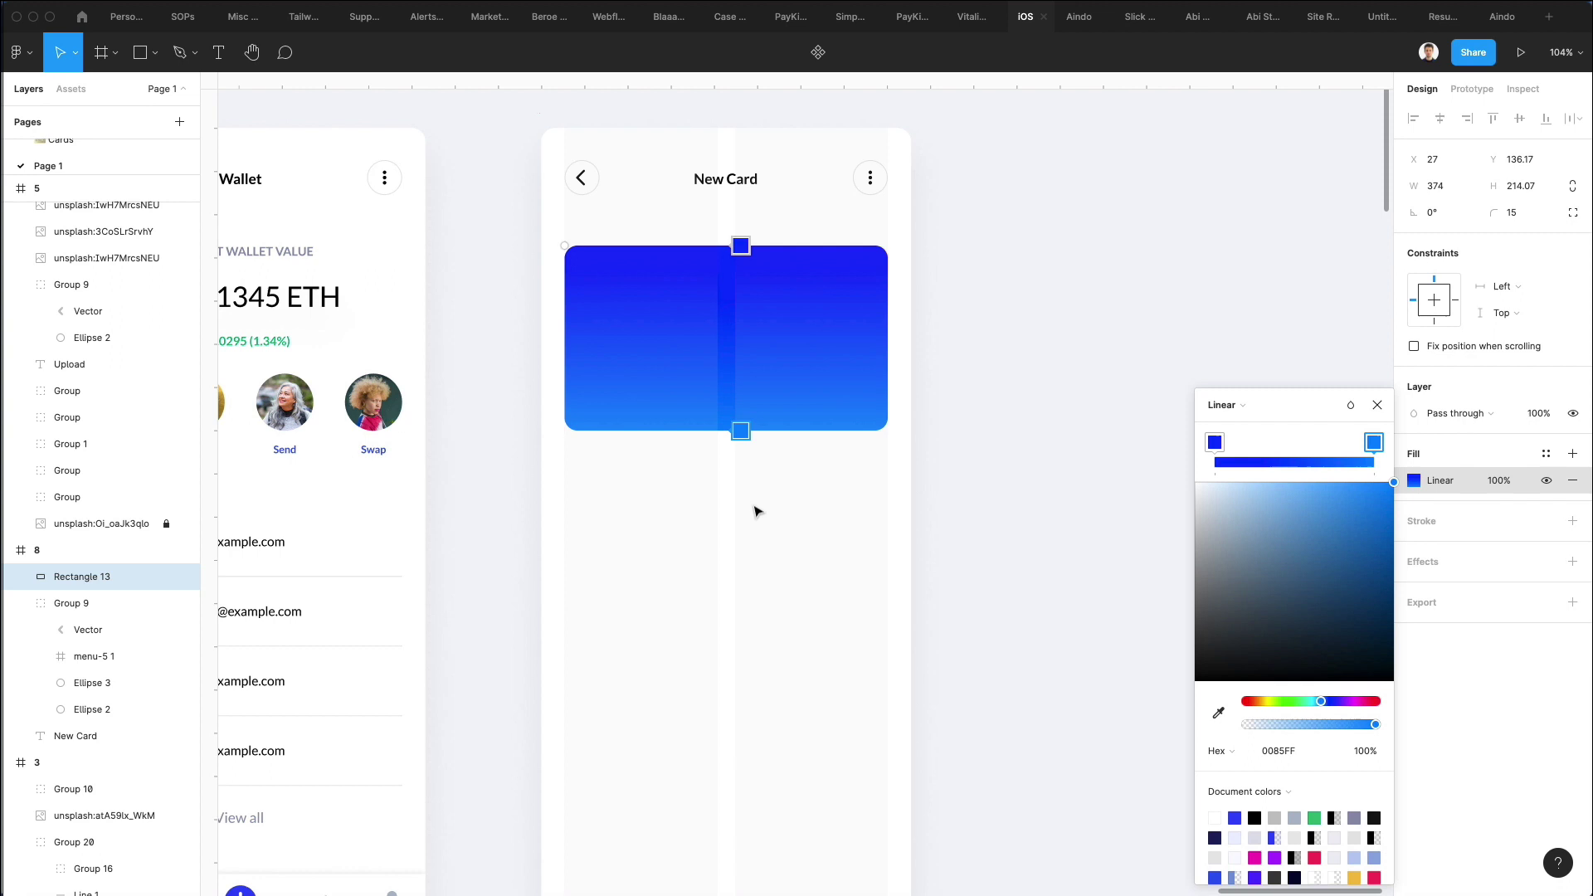
Angle the gradient diagonally from the top-left corner and stretch the card to 228.52 high.
drag(739, 430, 895, 422)
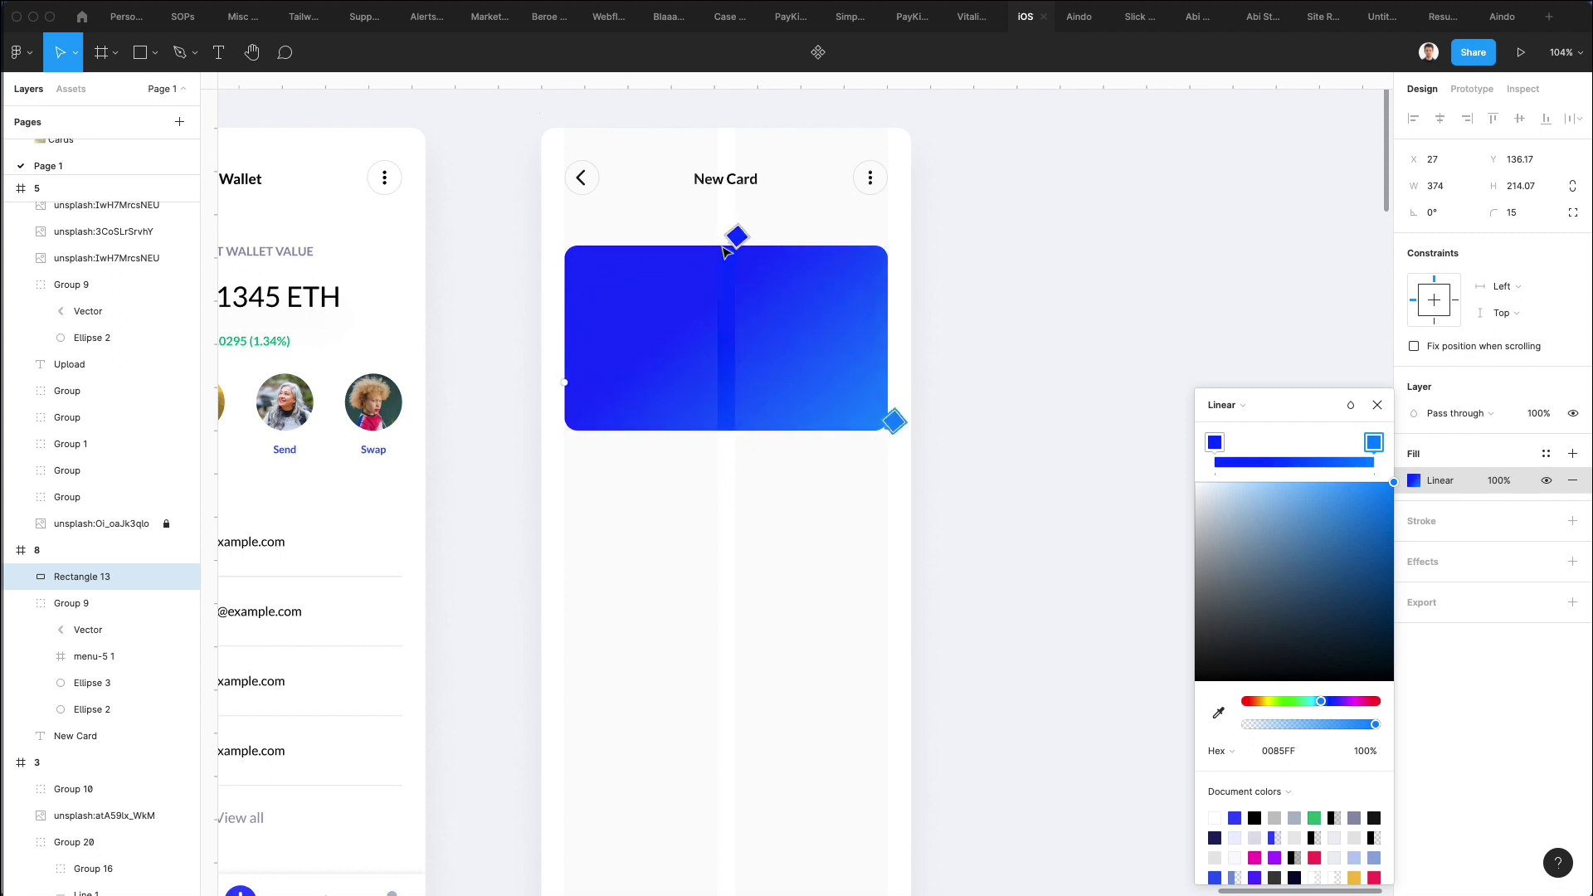
drag(737, 238, 568, 249)
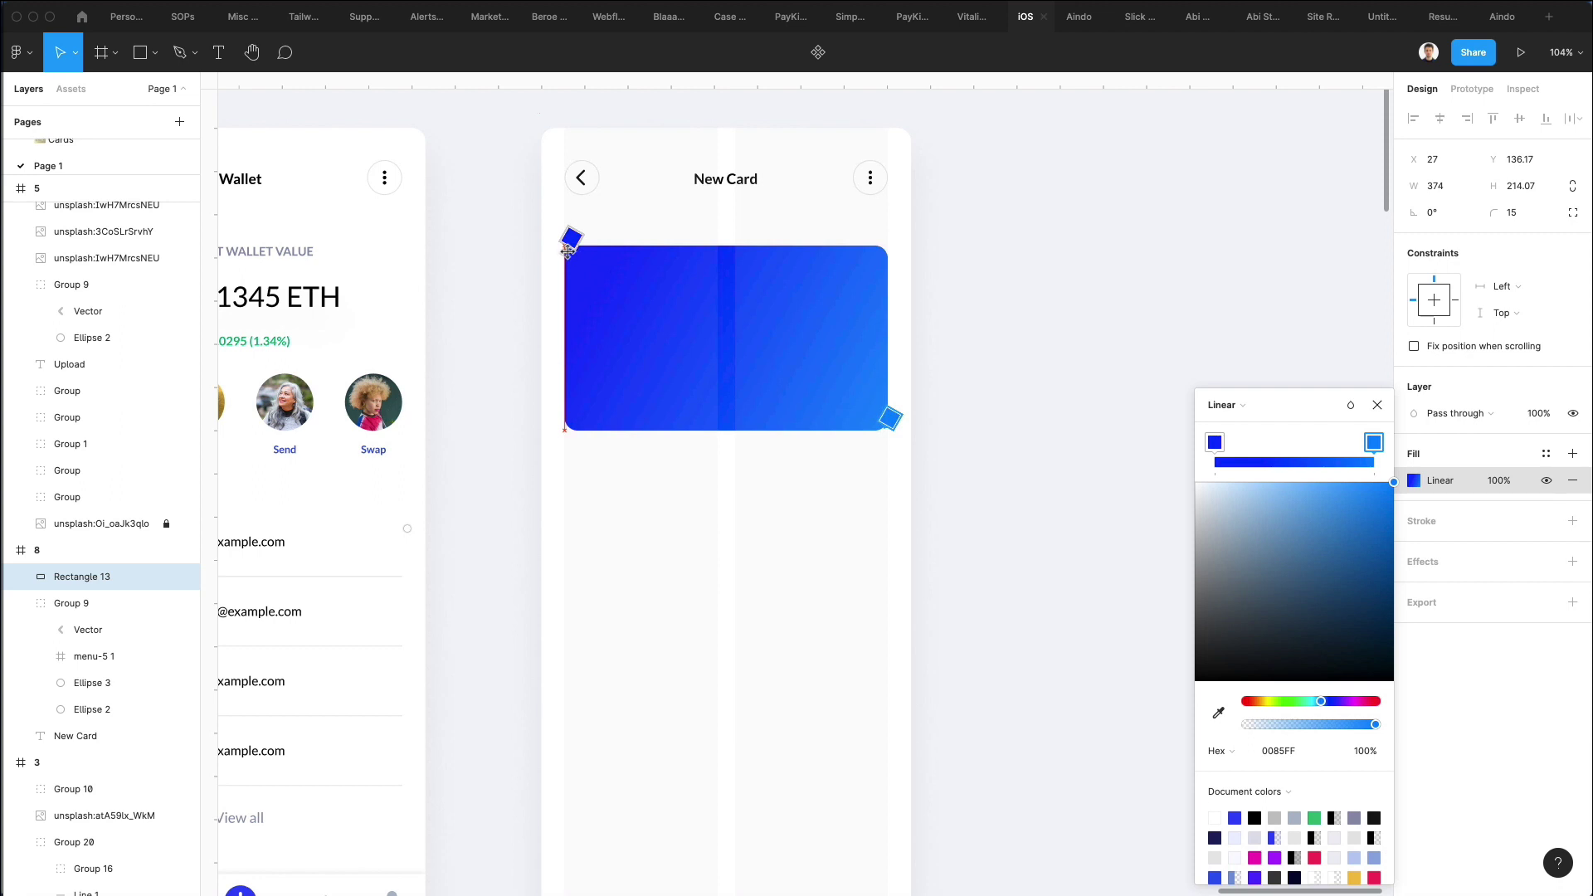
click(829, 322)
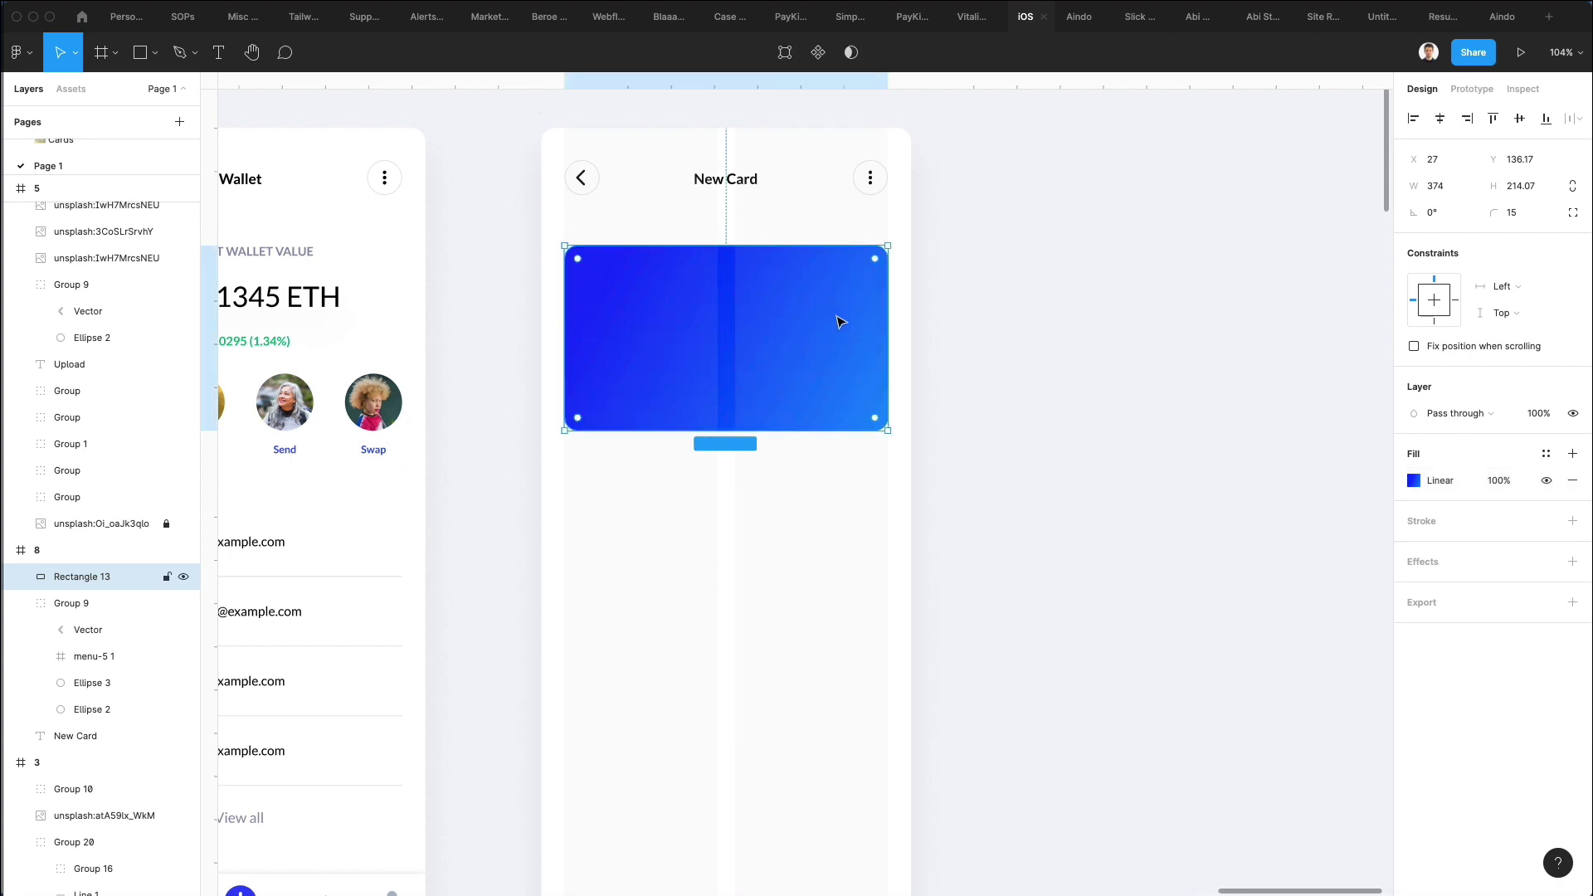
click(931, 332)
click(848, 326)
drag(754, 430, 754, 437)
click(992, 395)
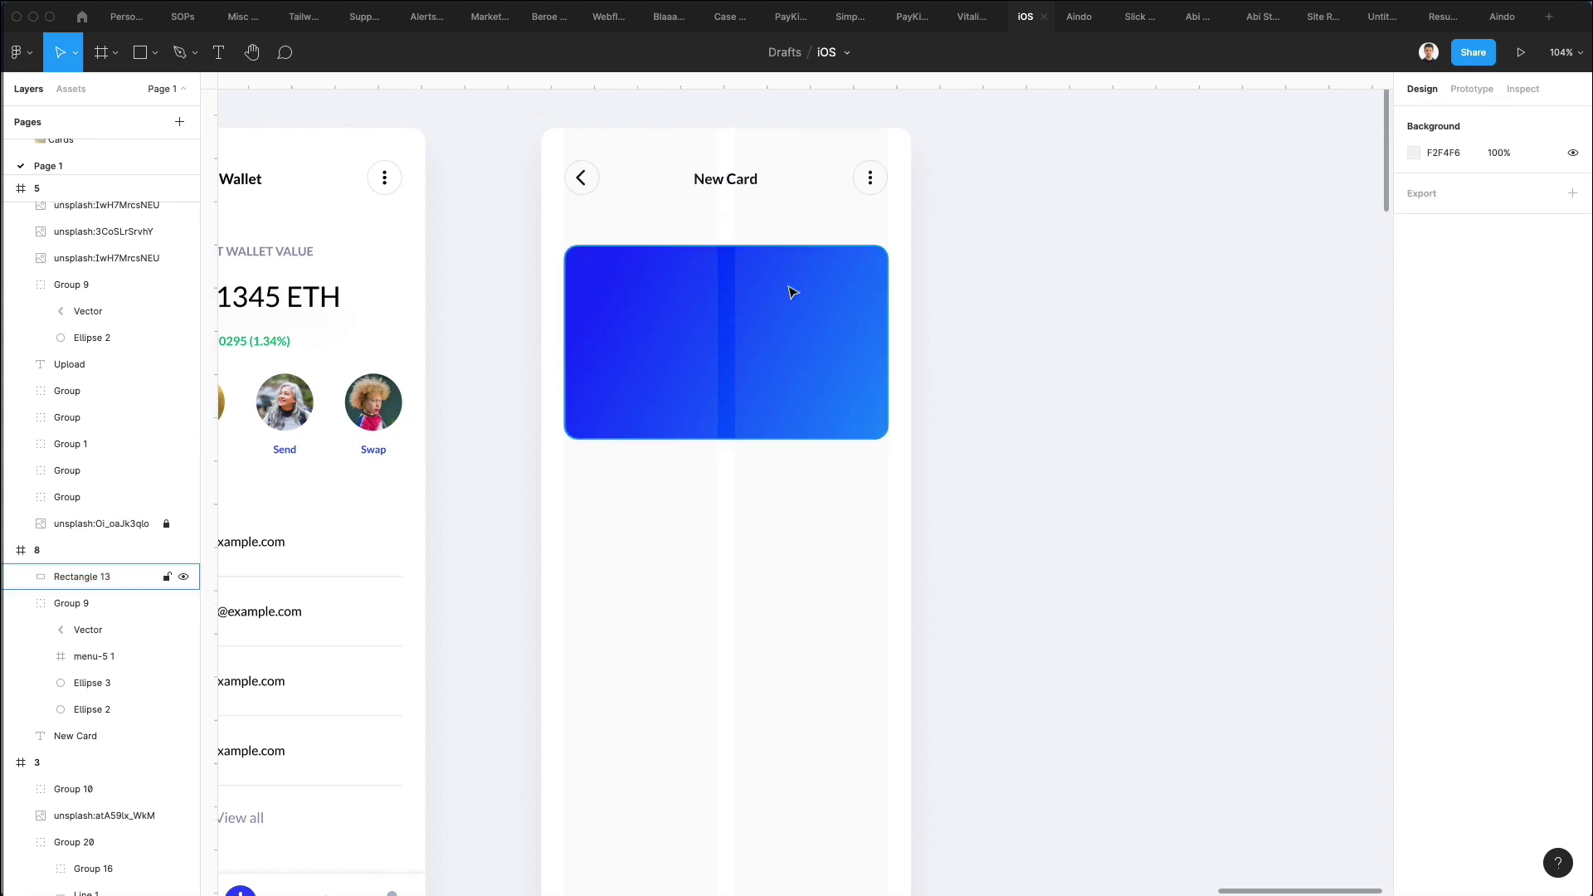
scroll(720, 253, up, 2)
click(782, 381)
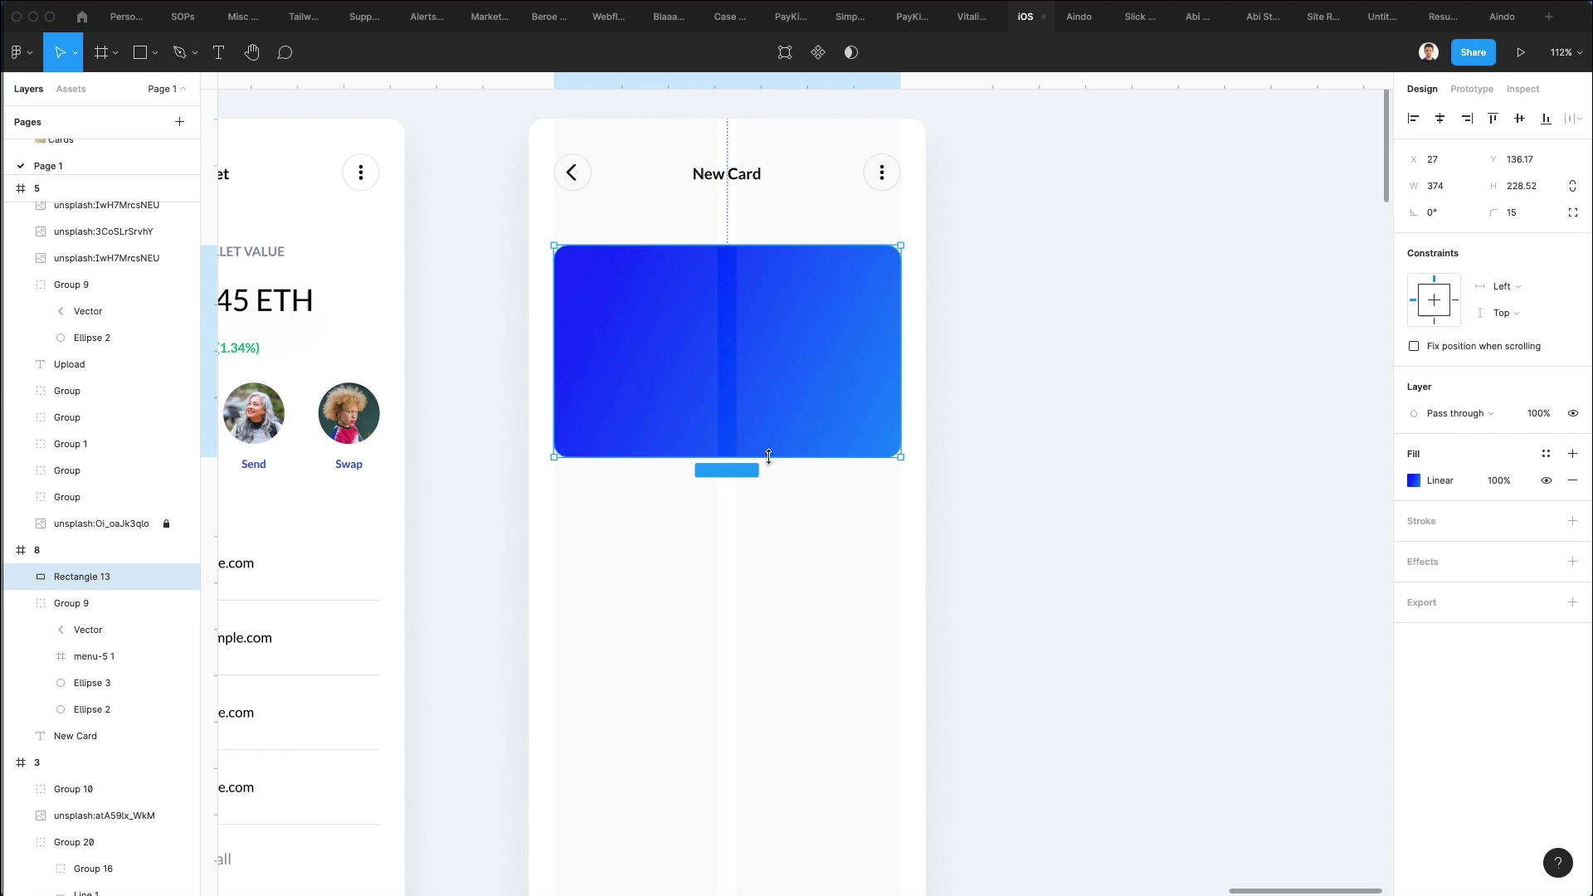
click(948, 336)
scroll(811, 205, up, 4)
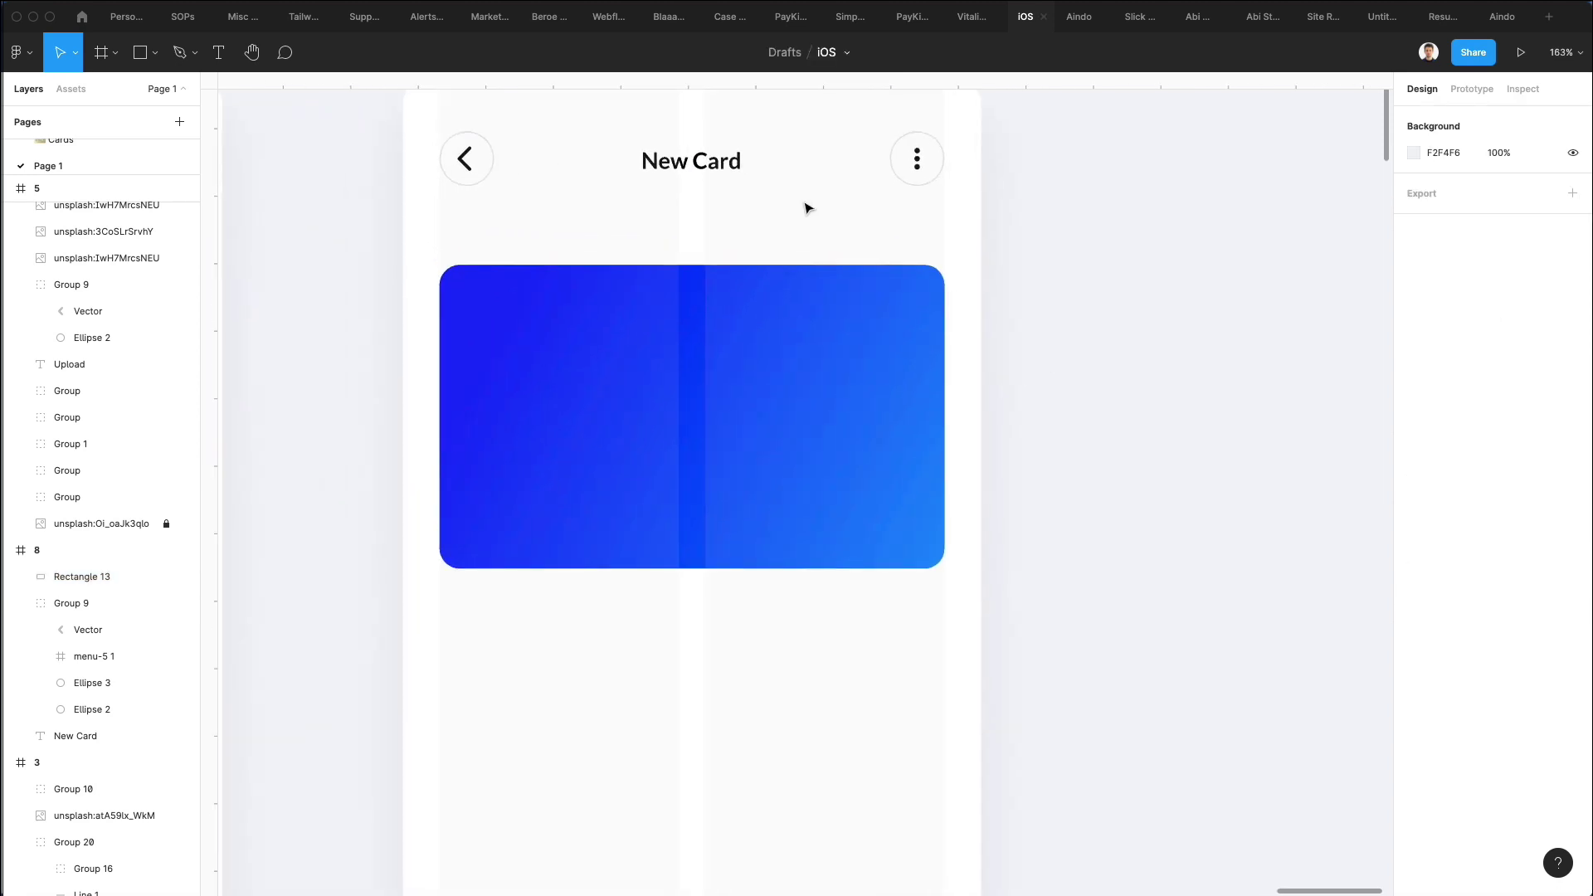
click(720, 162)
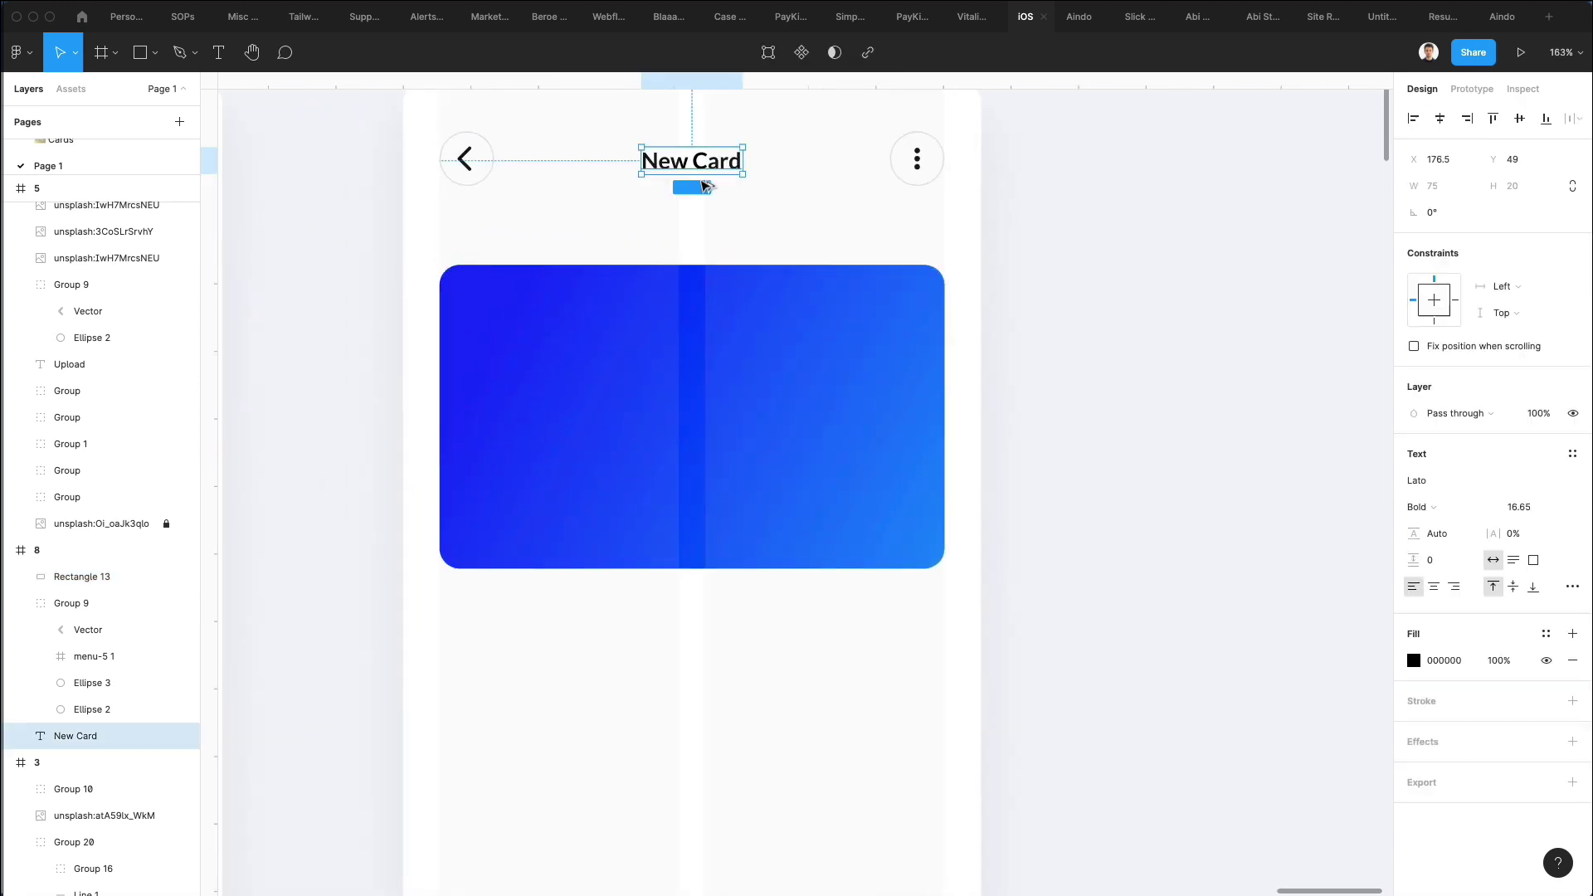
drag(720, 162, 564, 433)
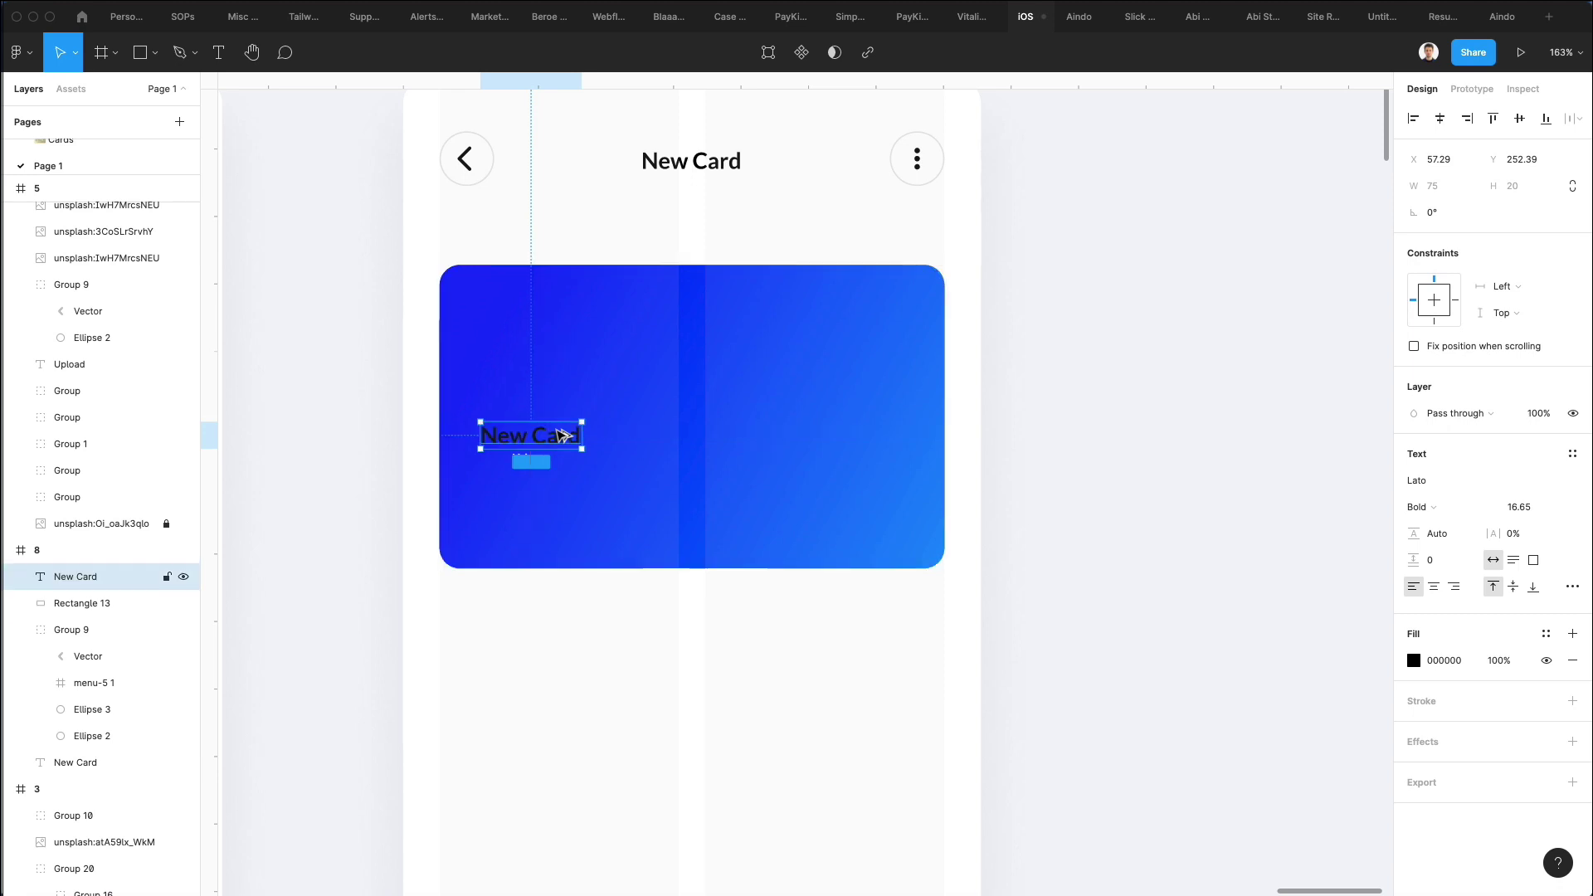
double_click(556, 428)
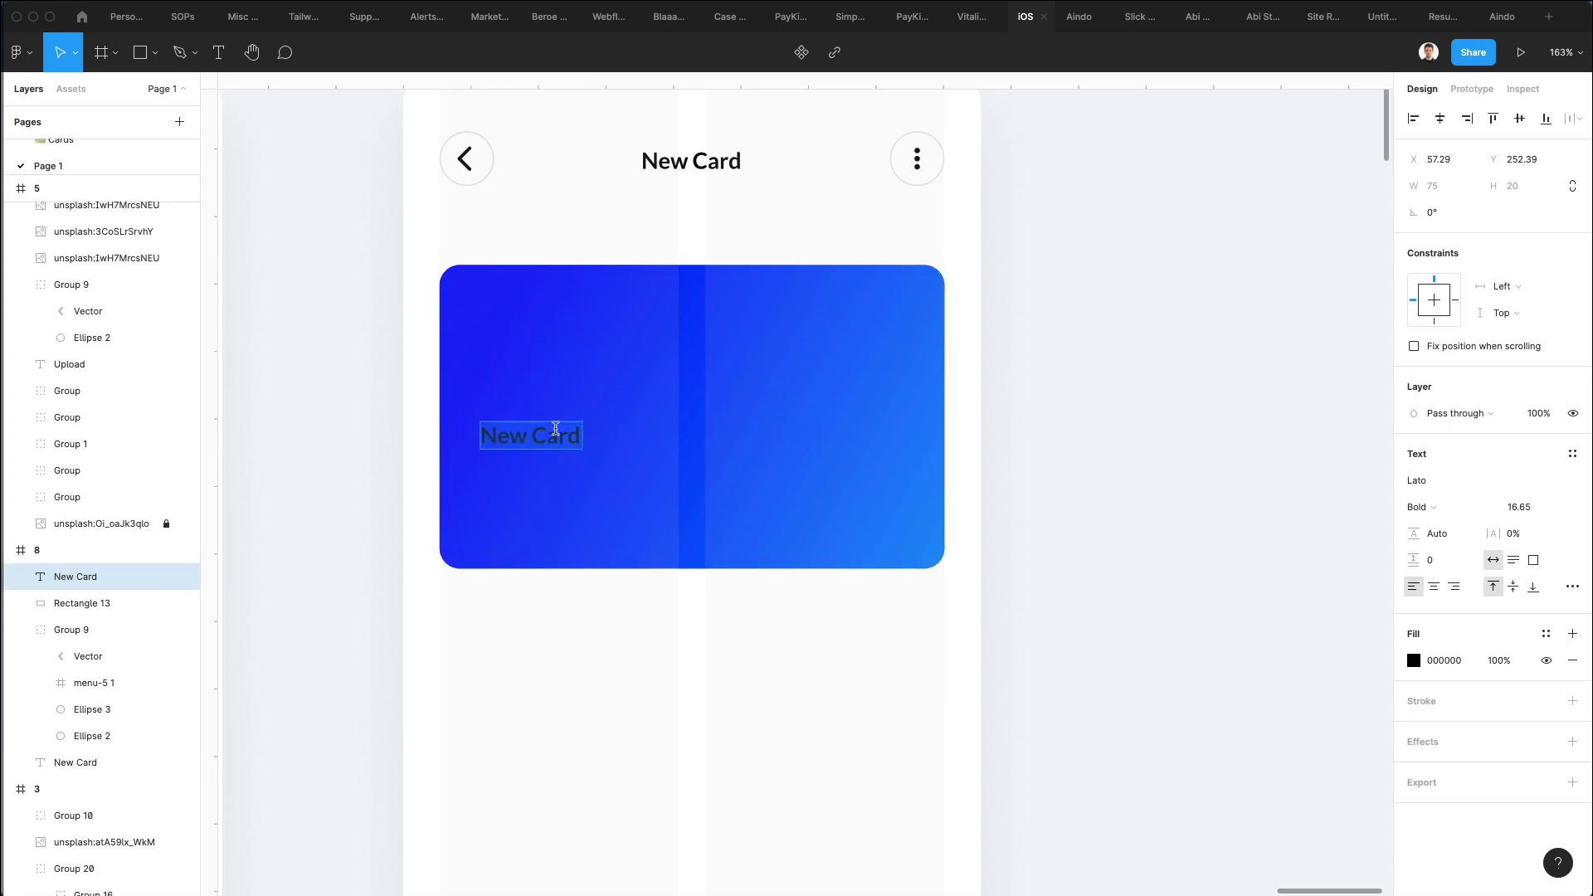
text(3272 23722)
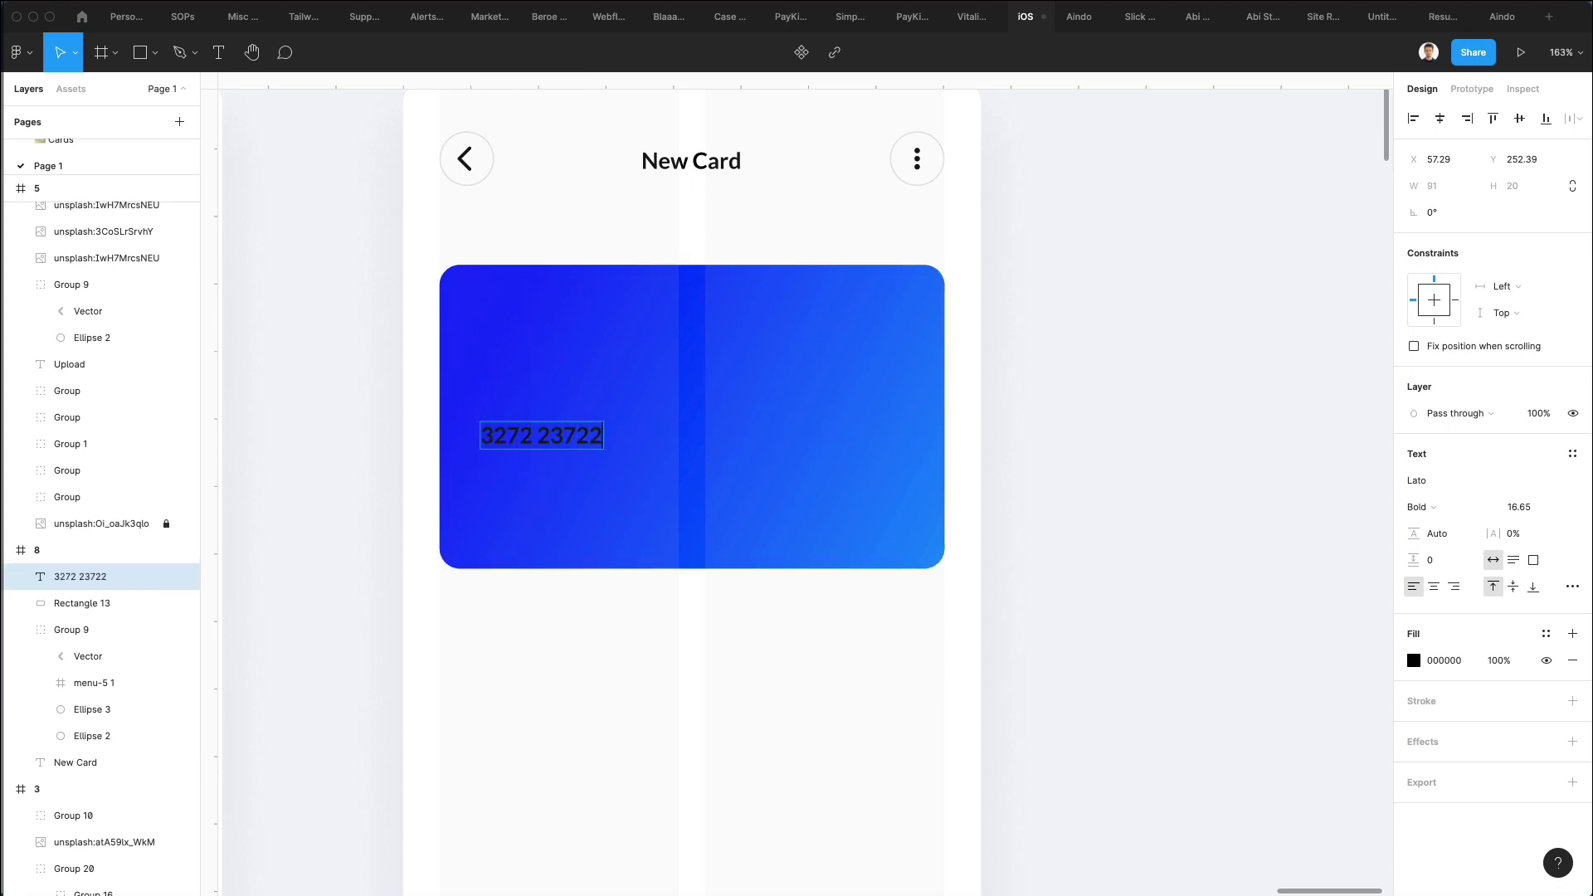
key(BackSpace)
text(2711 ****)
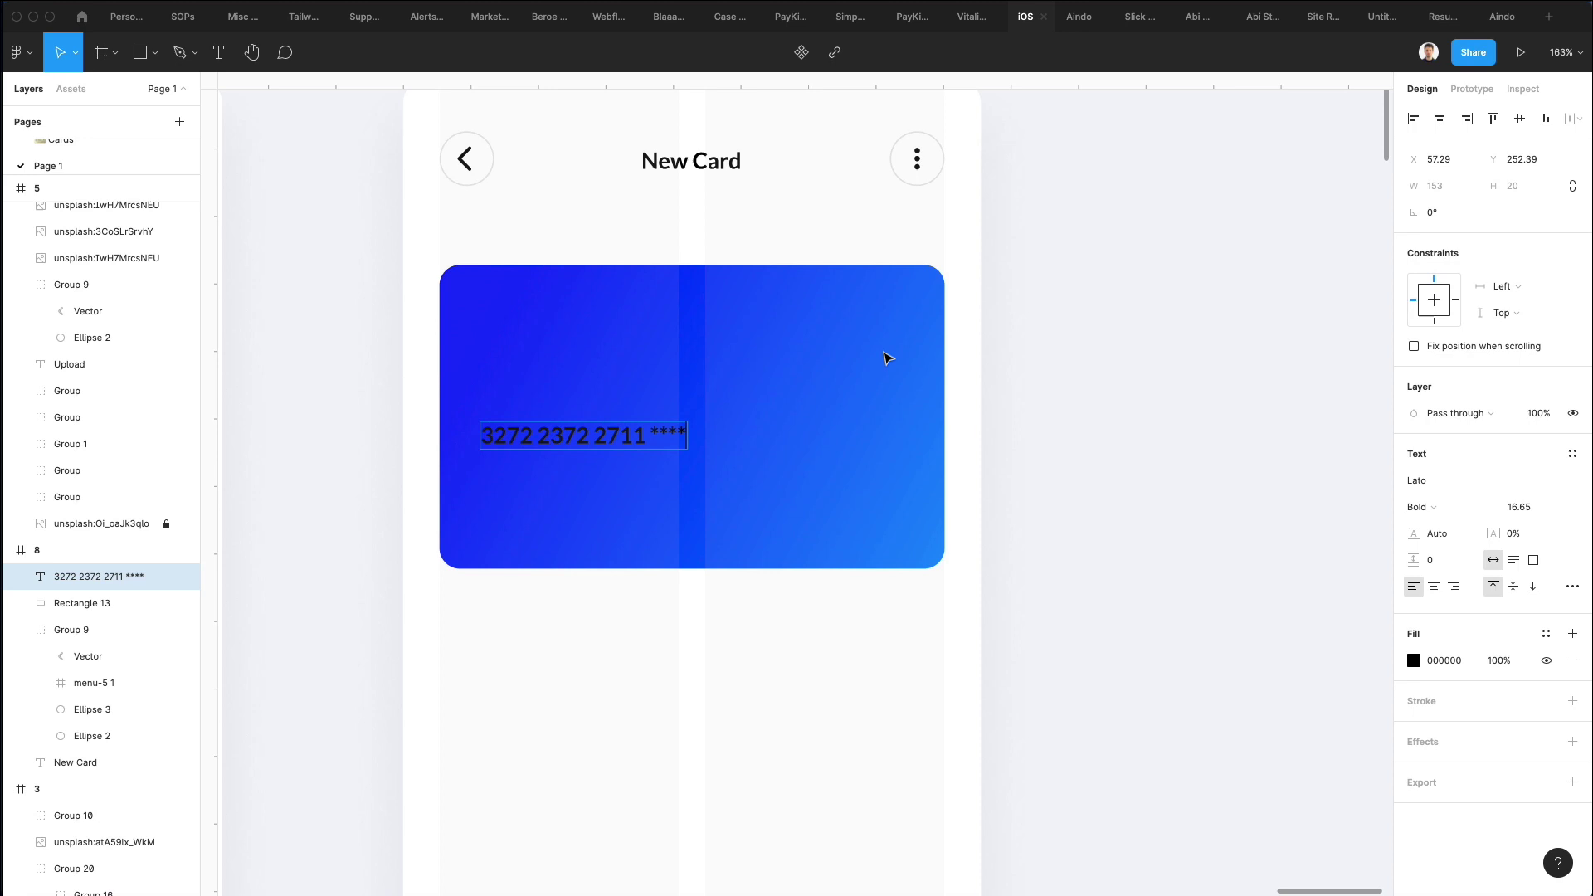
key(Escape)
Make the card number white, size 19.65, with wider letter spacing, and nudge it lower.
key(i)
click(703, 631)
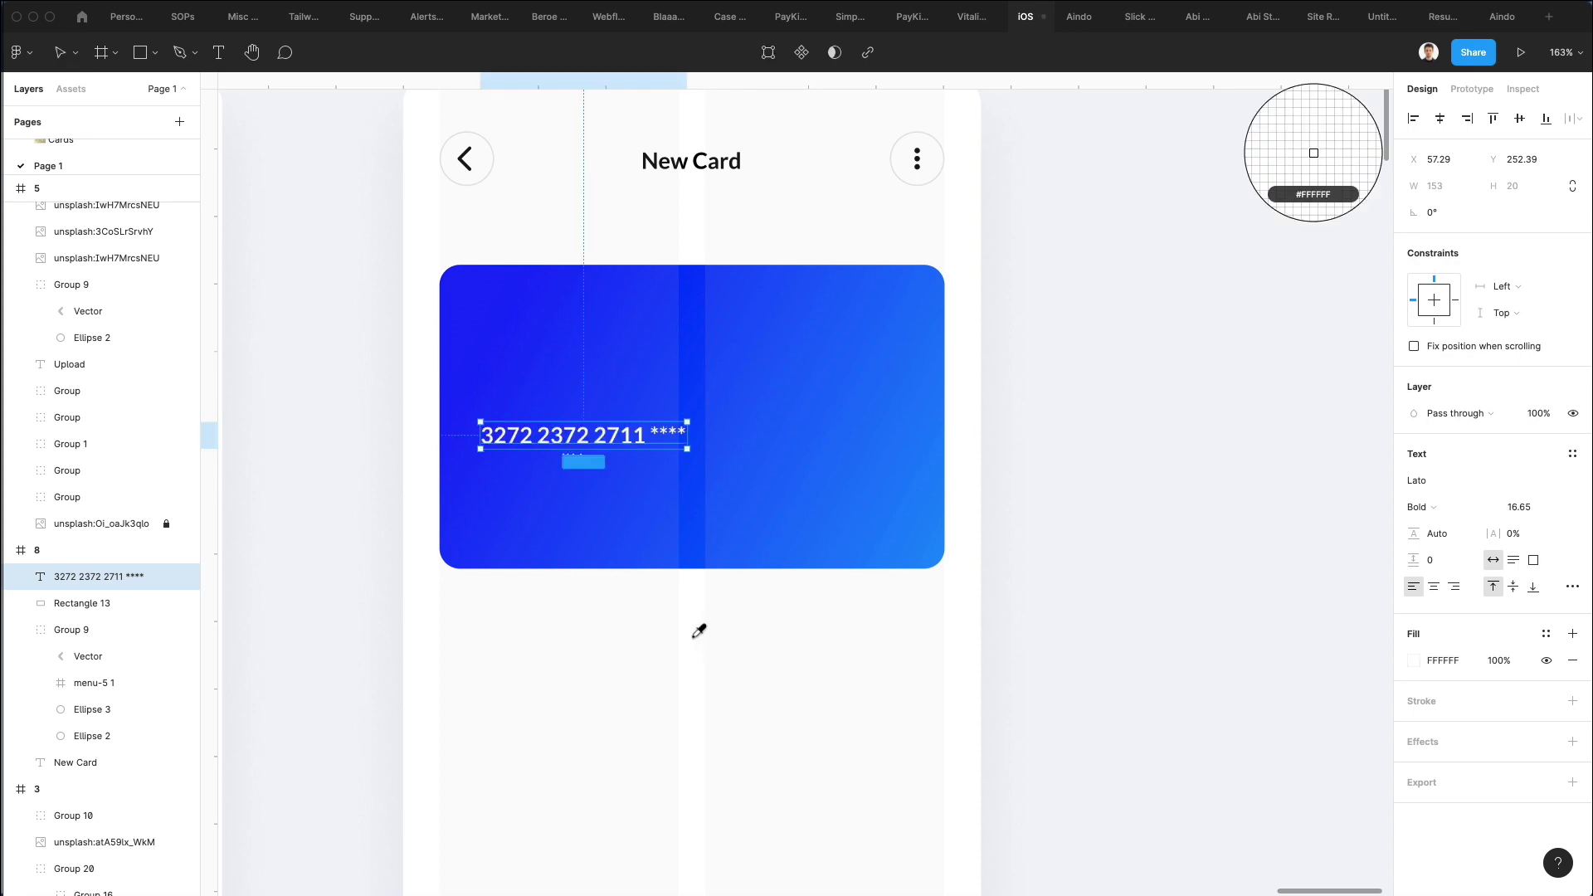
click(1518, 507)
text(19.65)
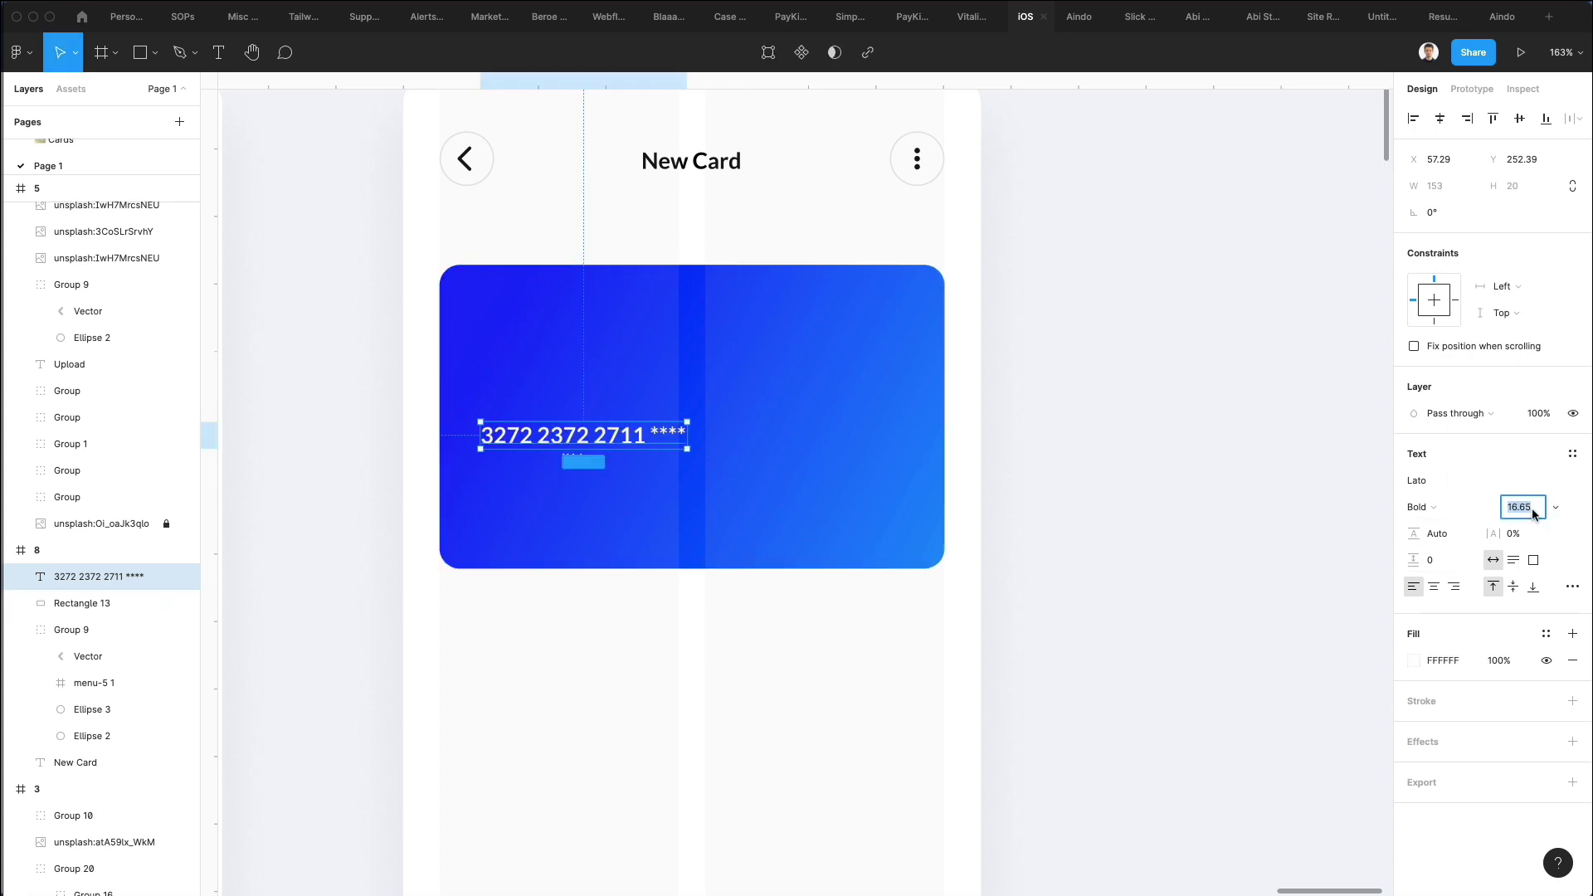
key(Return)
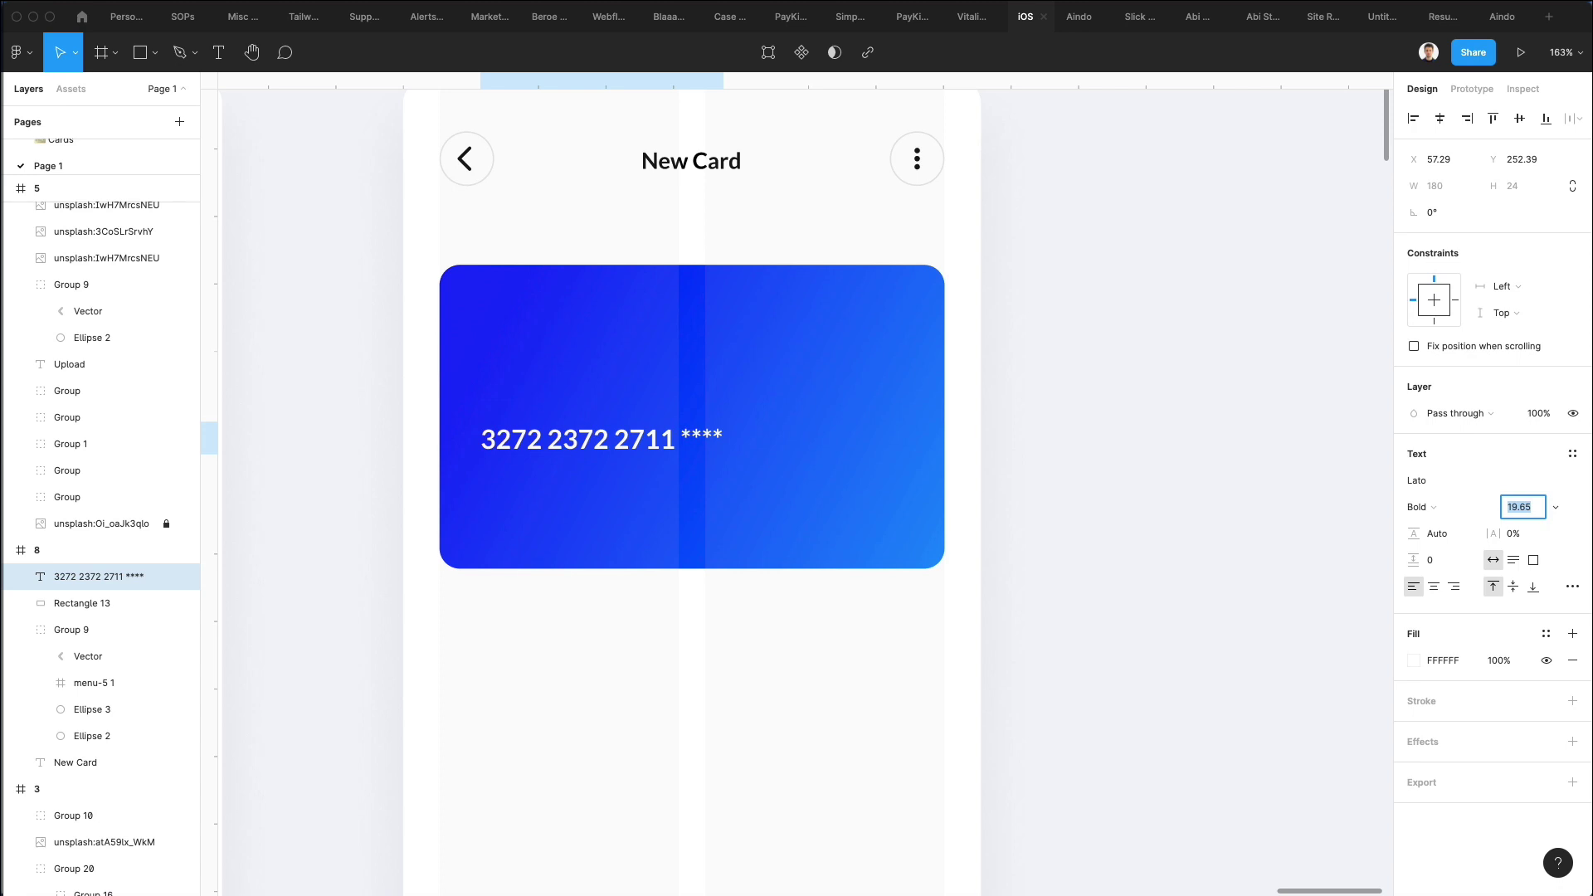
drag(1492, 533, 1514, 532)
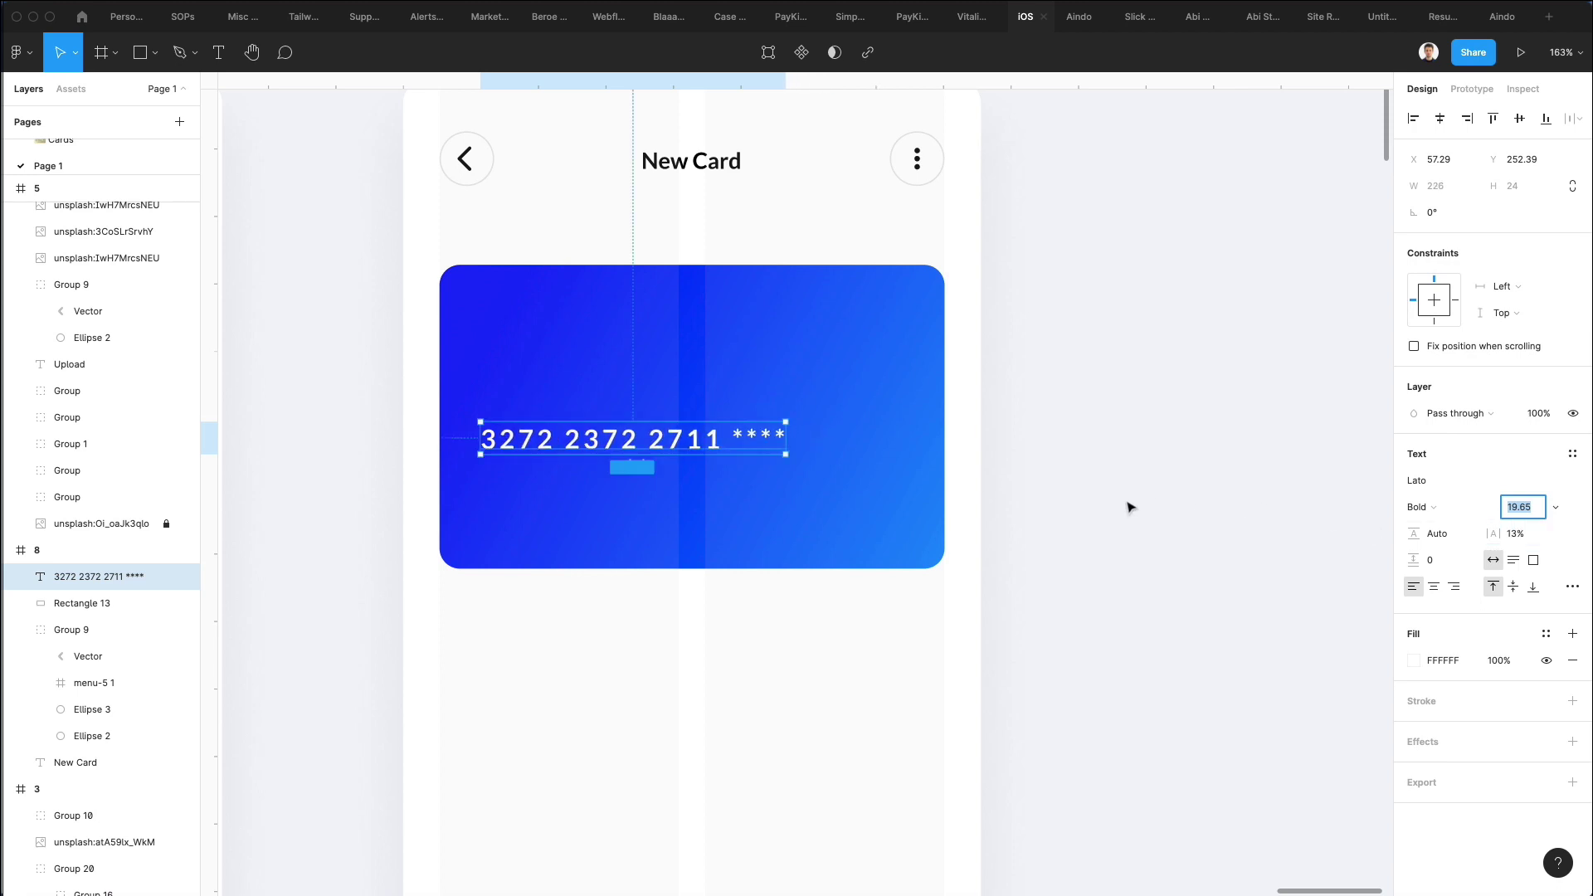
drag(706, 446, 676, 455)
Copy the title to the card's lower left as a white 'Expiry Date' label, scaled down.
click(1060, 423)
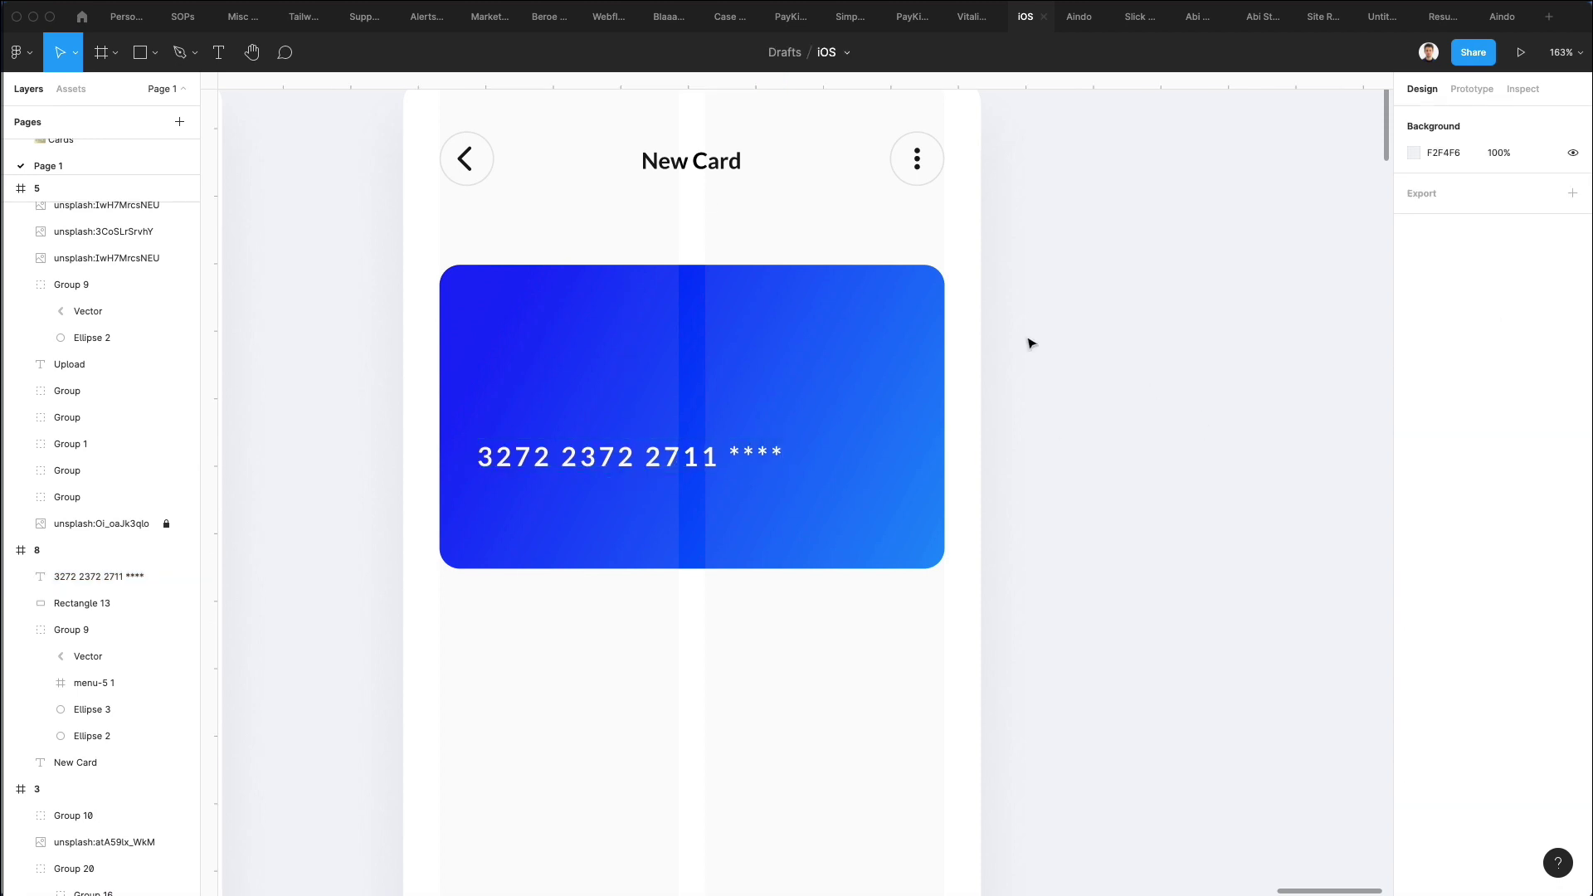
drag(687, 170, 532, 518)
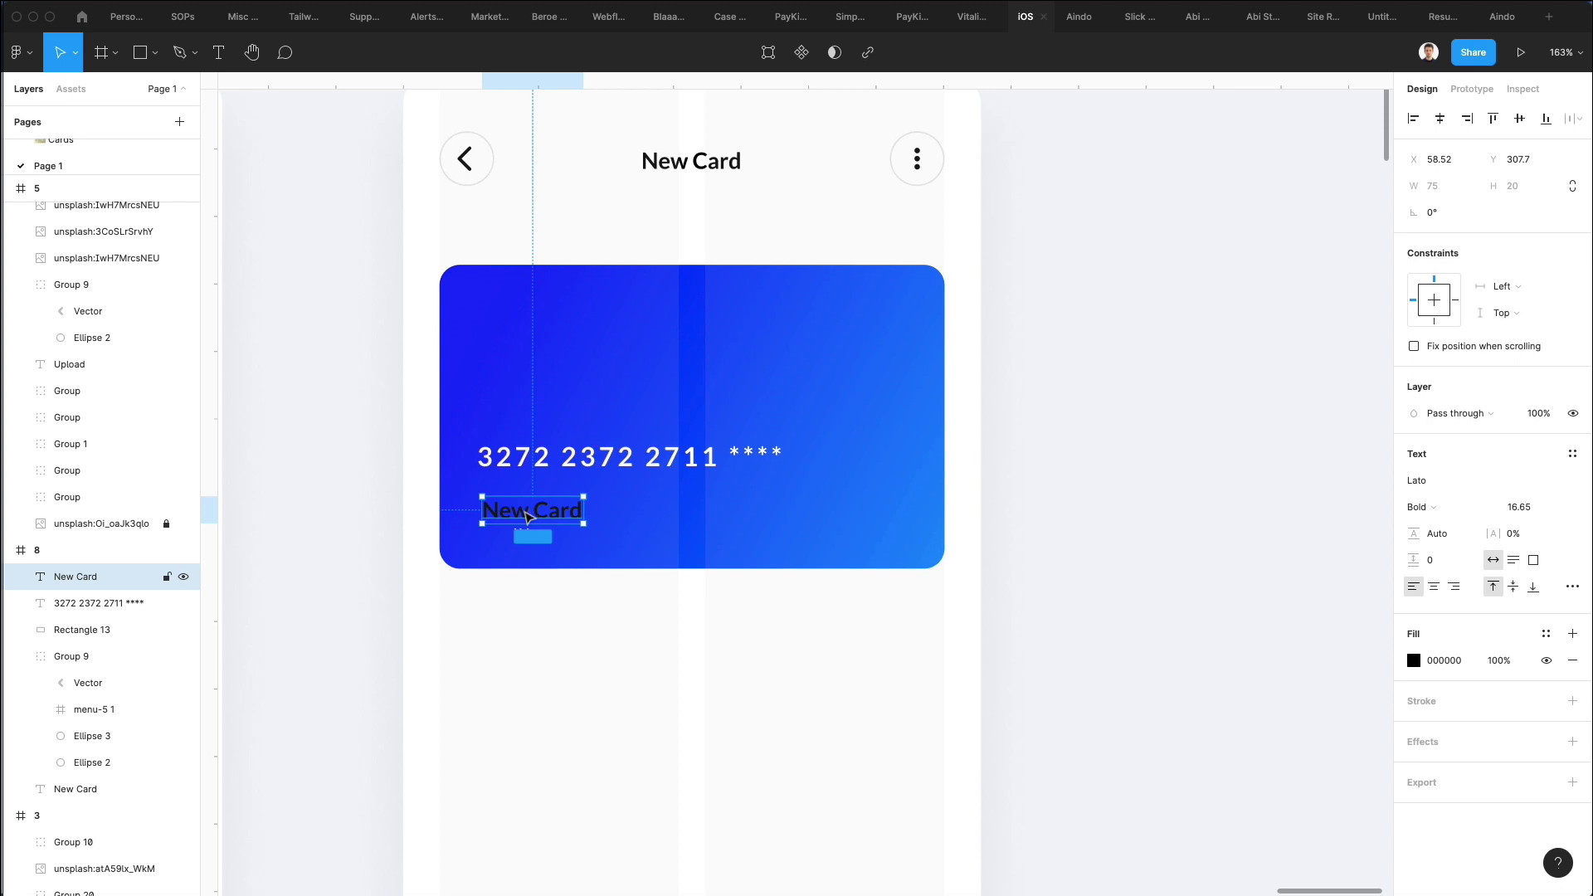
key(i)
click(423, 407)
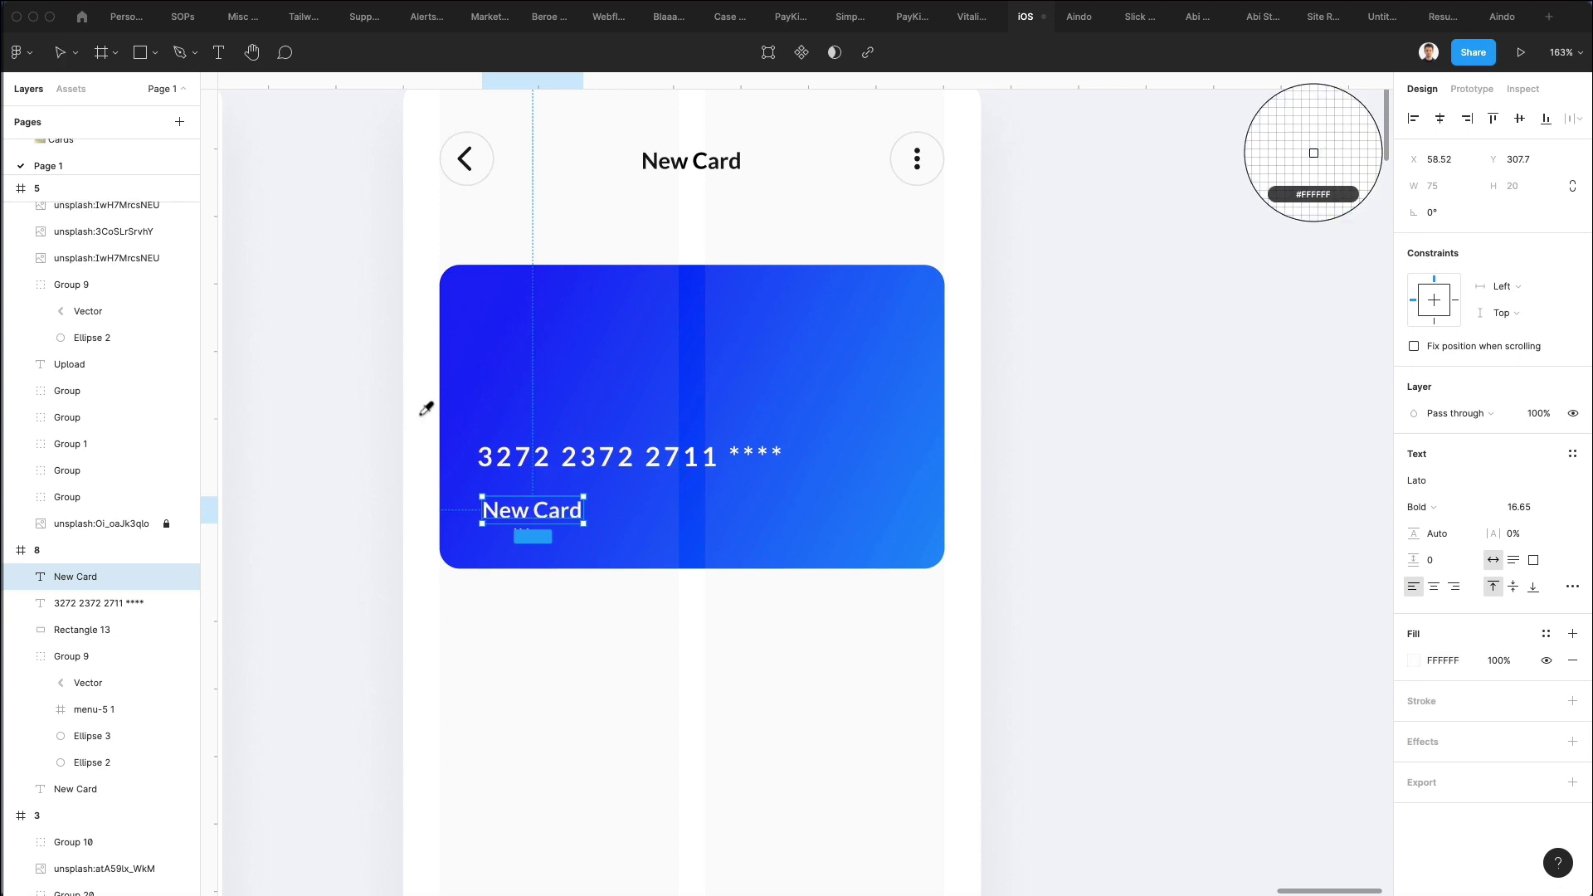
double_click(545, 514)
text(Expiry)
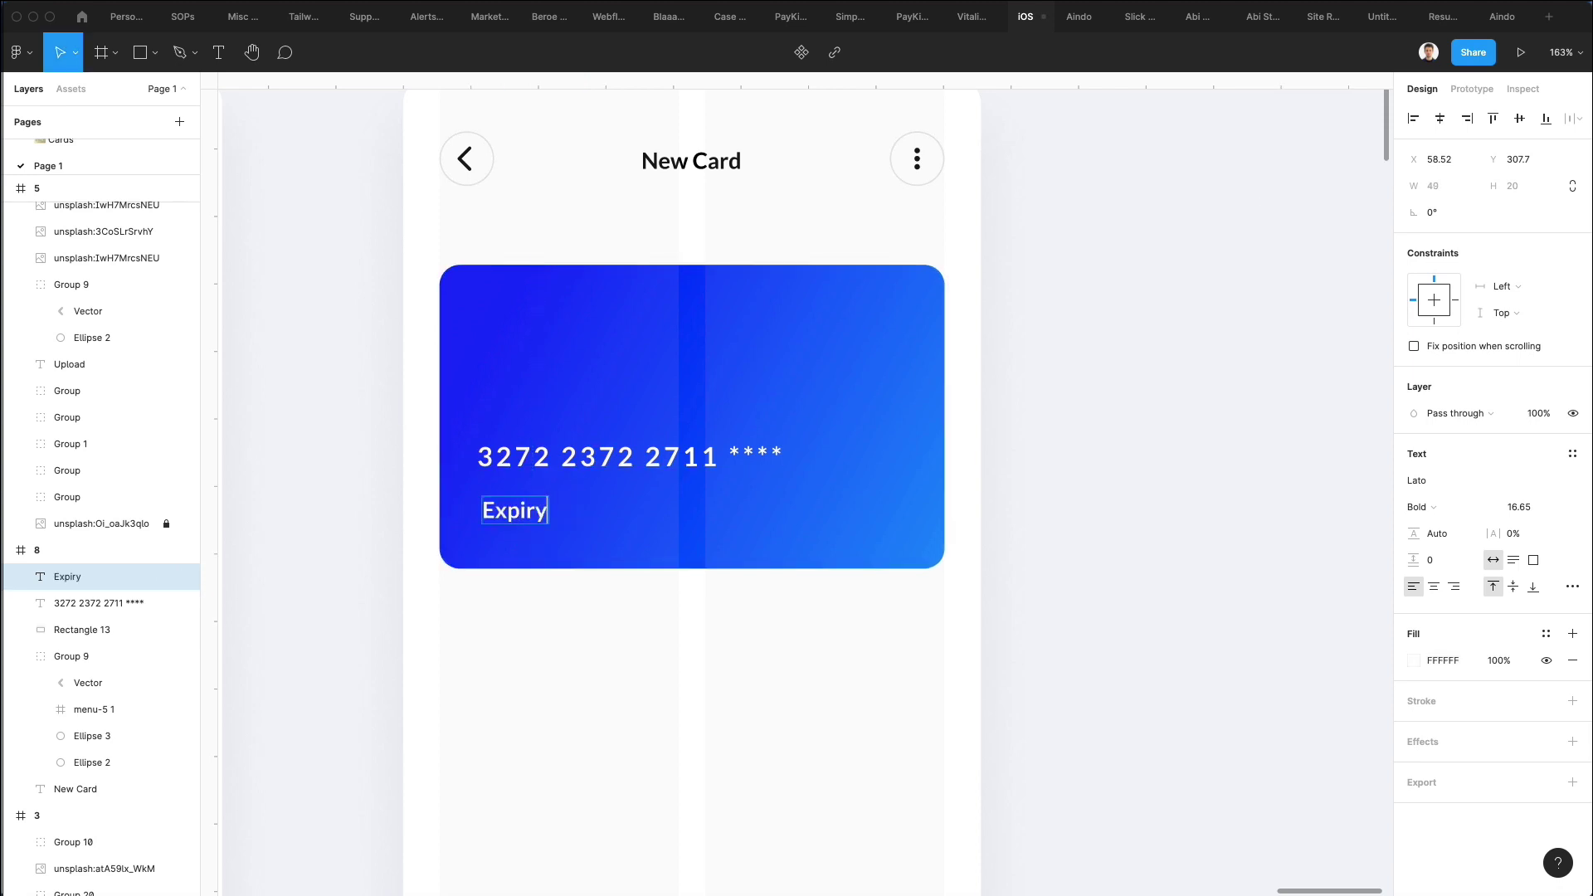
text( Date)
key(Escape)
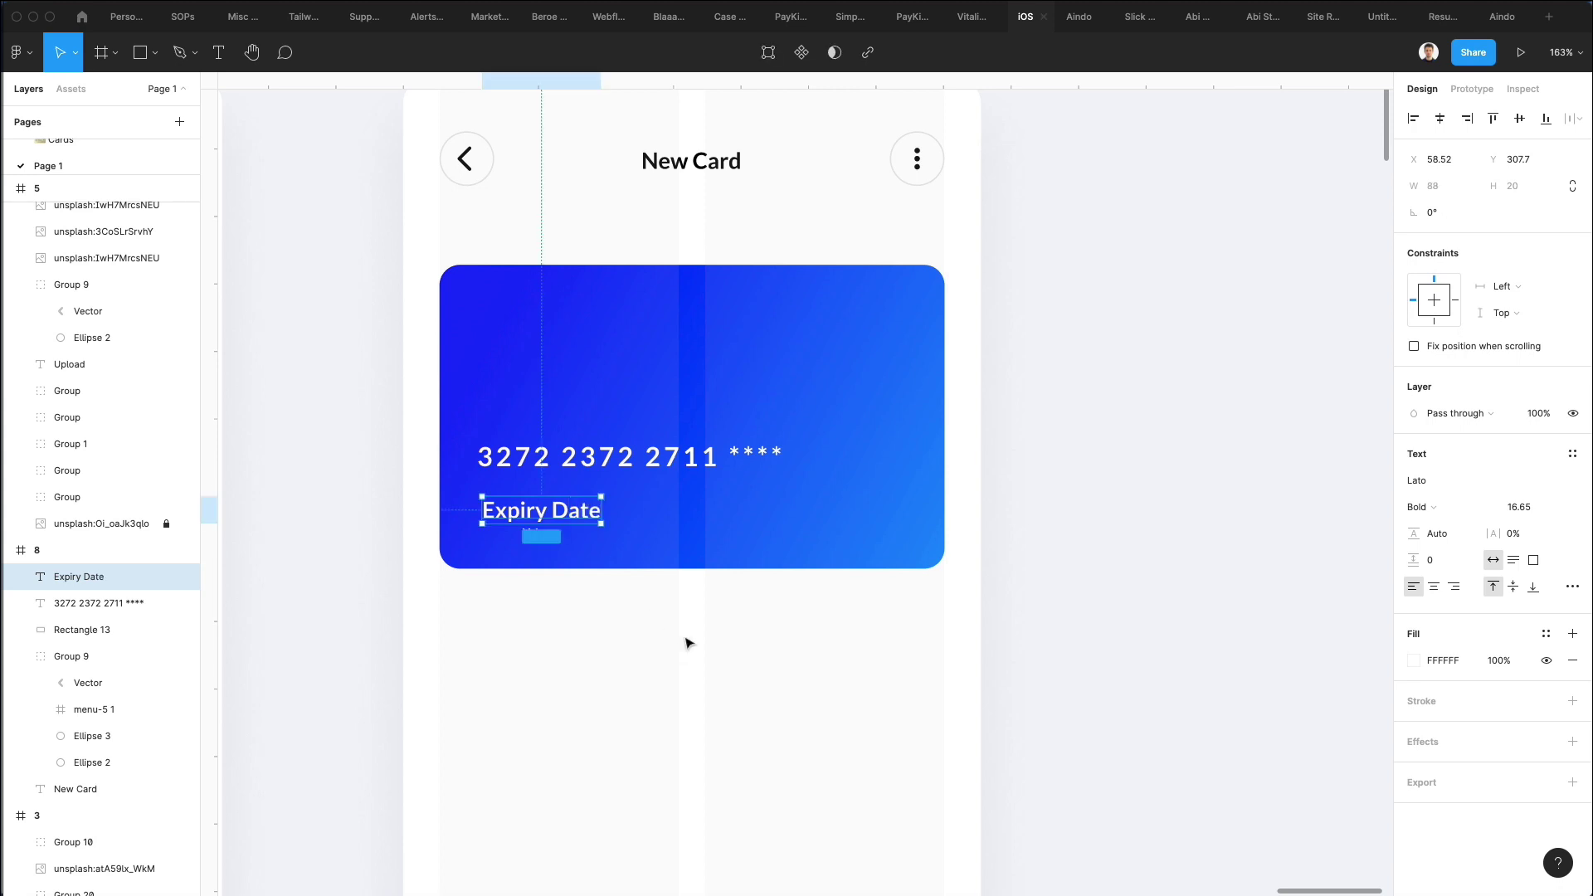
key(k)
drag(601, 509, 531, 535)
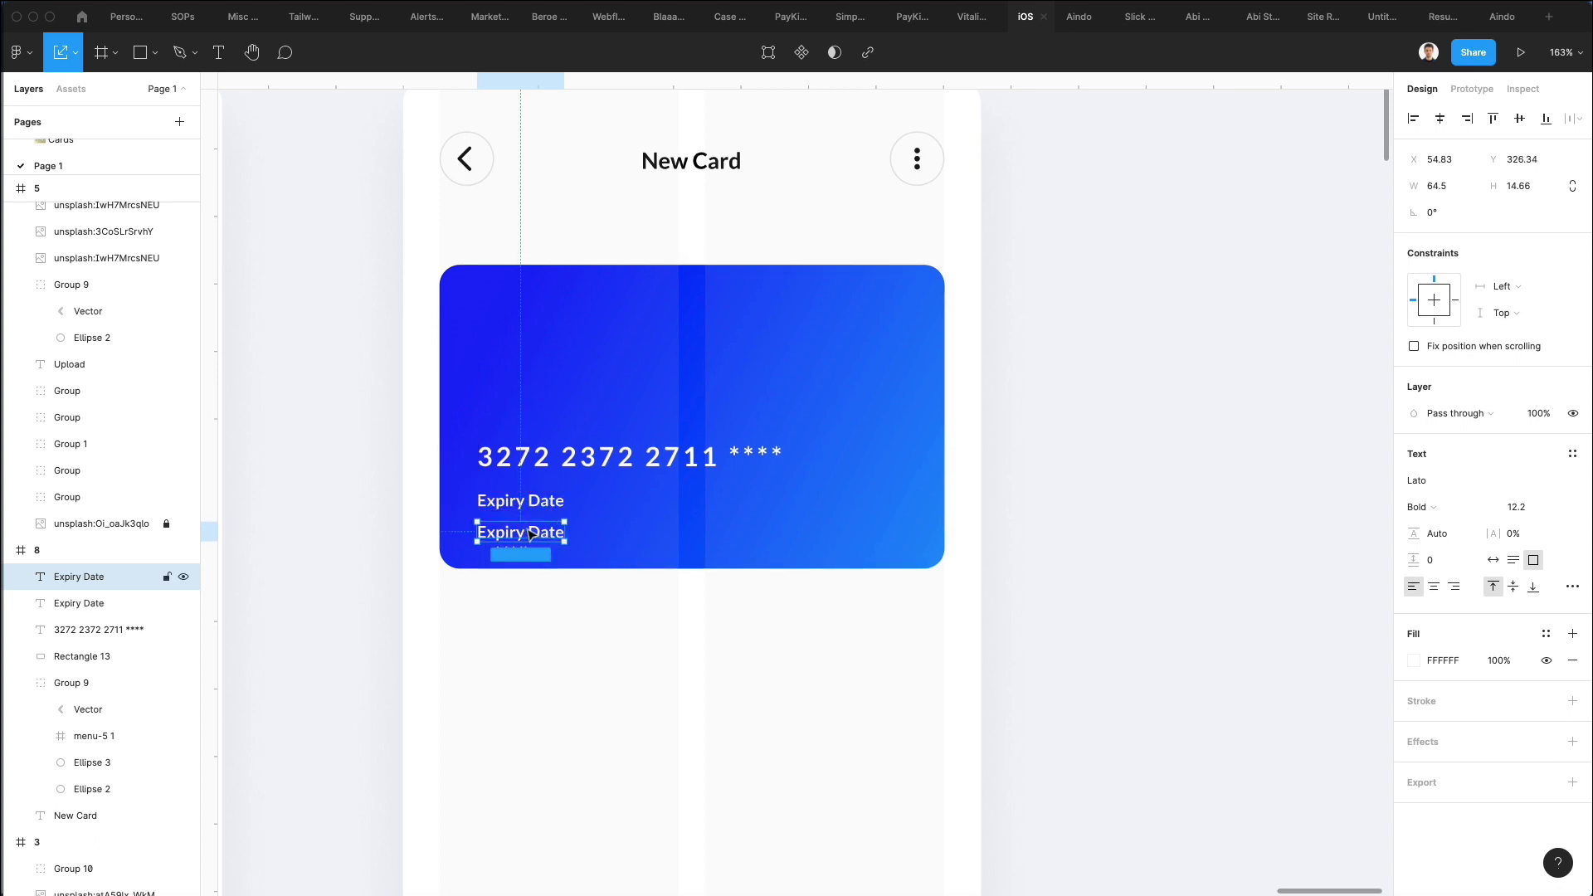
Add the expiry date '07 / 2022' beneath the Expiry Date label.
key(Return)
text(07 Jul)
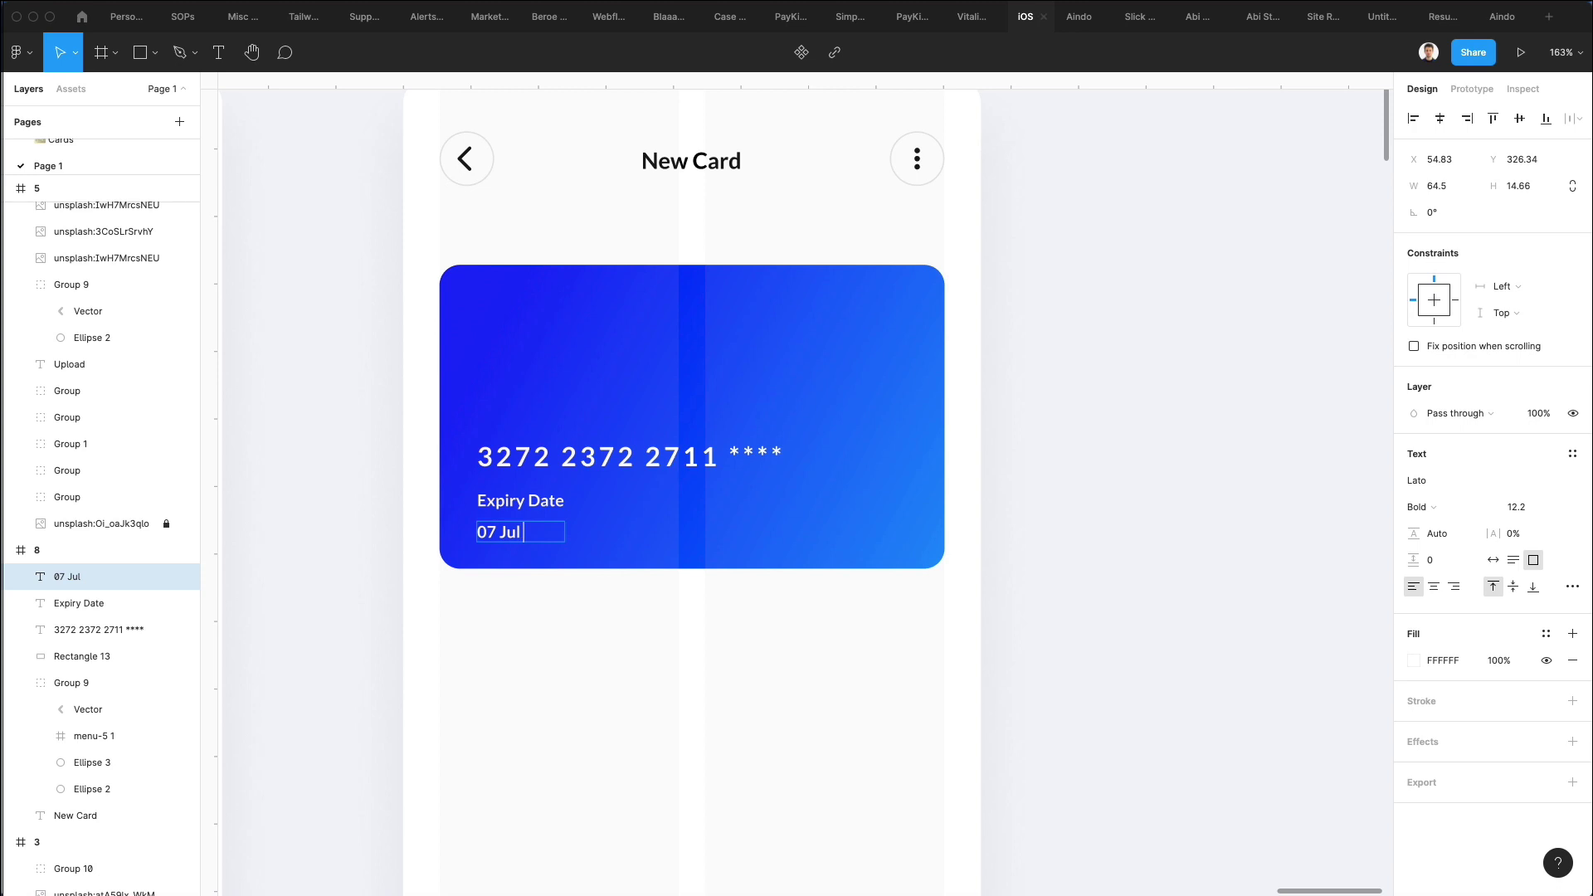
text( 202)
key(BackSpace)
key(BackSpace)
key(BackSpace)
key(BackSpace)
text(/)
key(Escape)
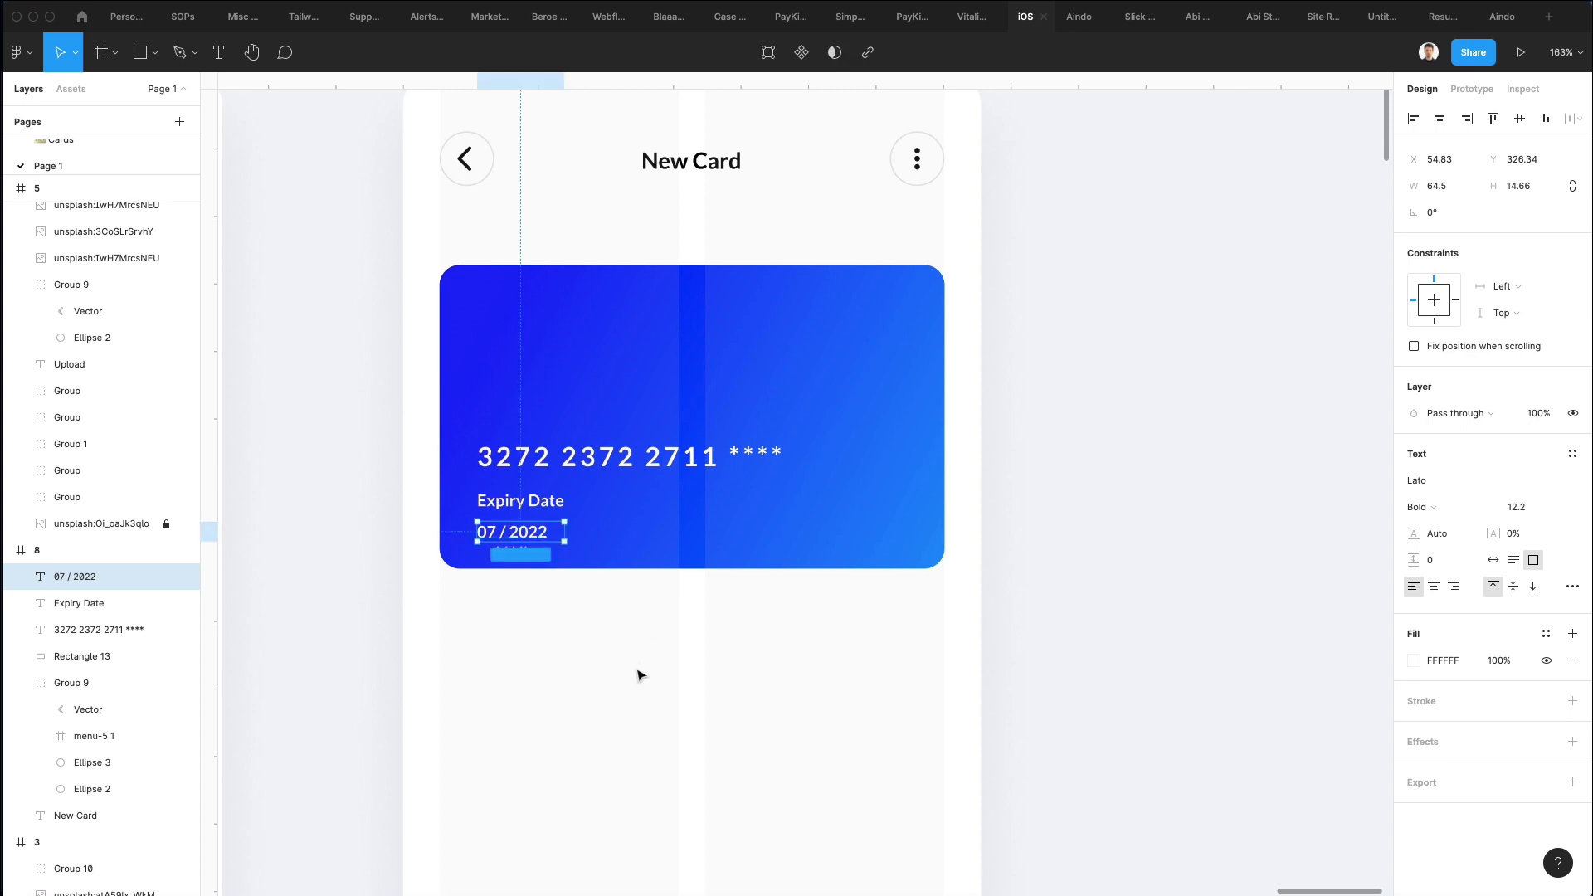
Move the date closer to its label, then copy both expiry texts to the right.
key(Escape)
click(518, 530)
drag(518, 530, 518, 527)
key(Escape)
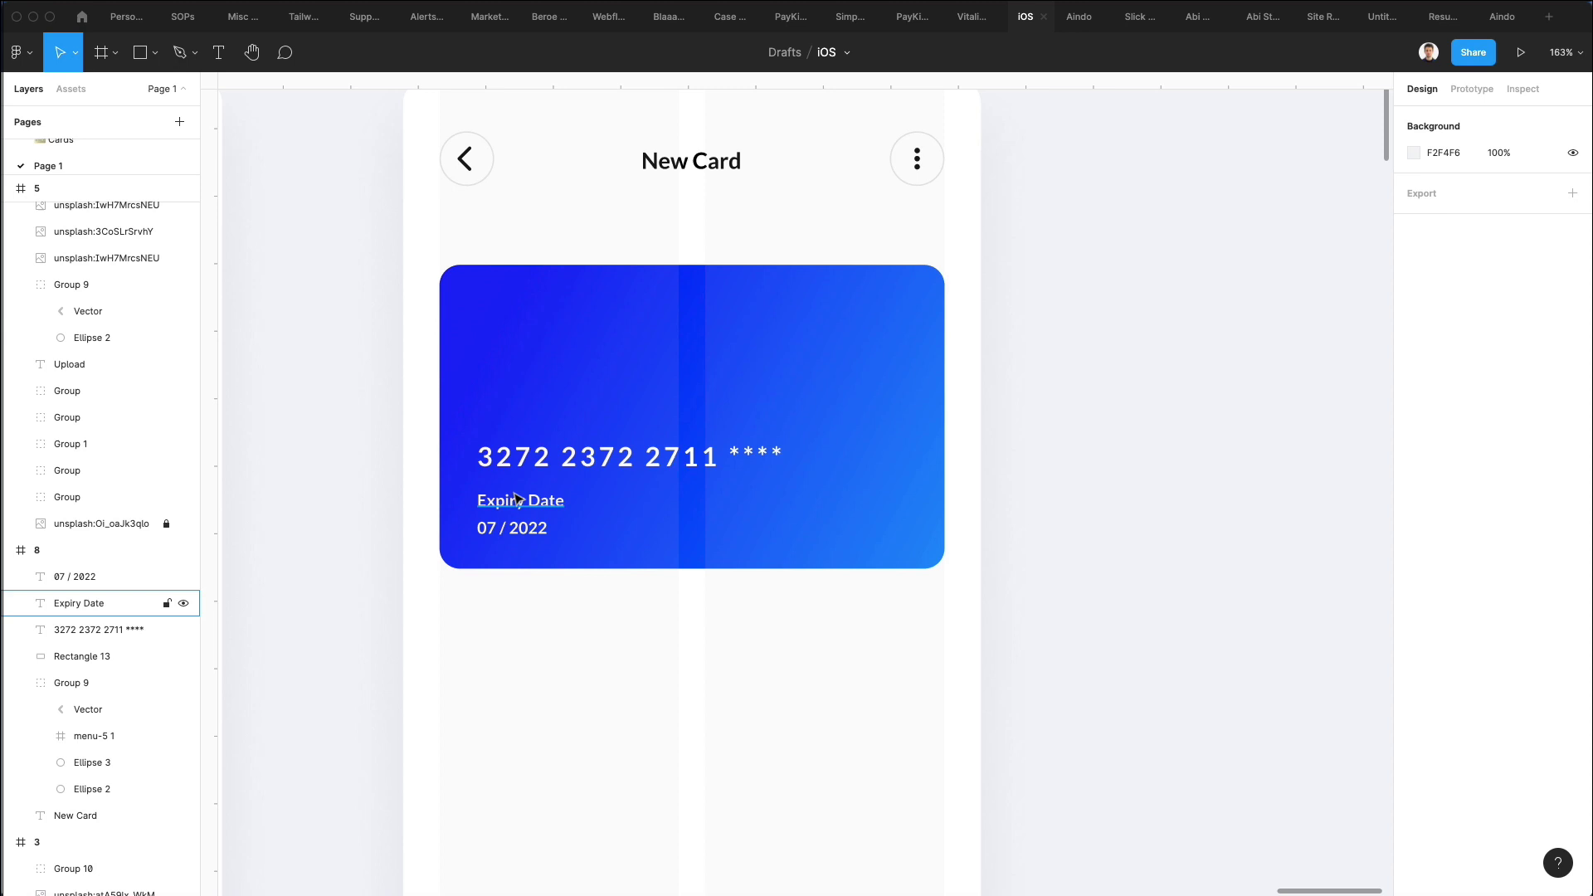
click(516, 498)
shift+click(519, 530)
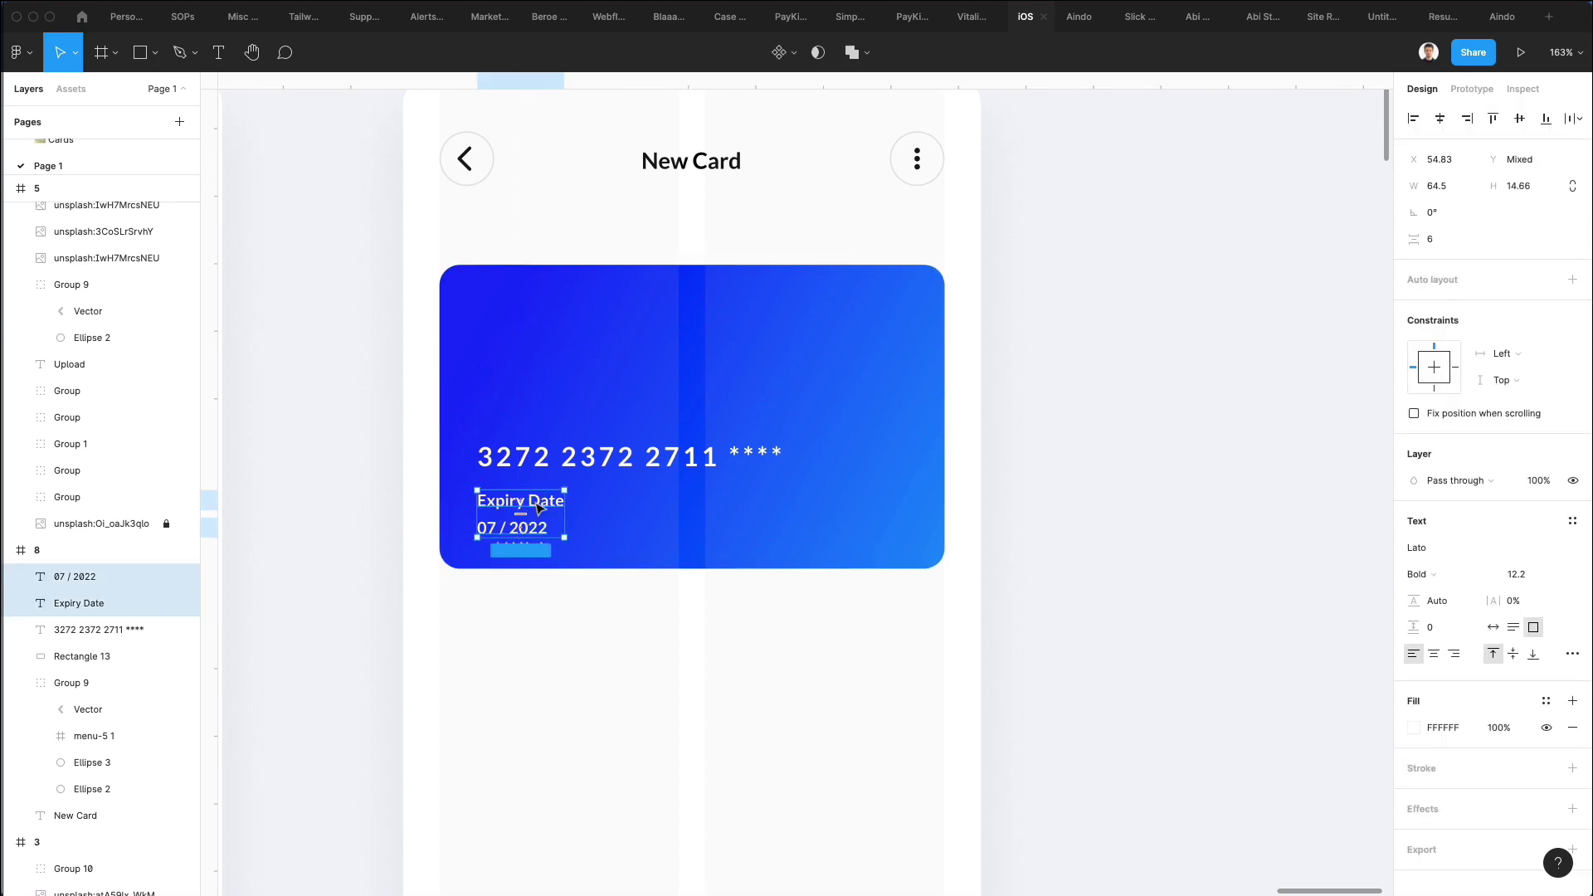
drag(538, 508, 685, 512)
Retype the copies as 'Cardholder name' and the cardholder's full name, widening both to one line.
double_click(672, 502)
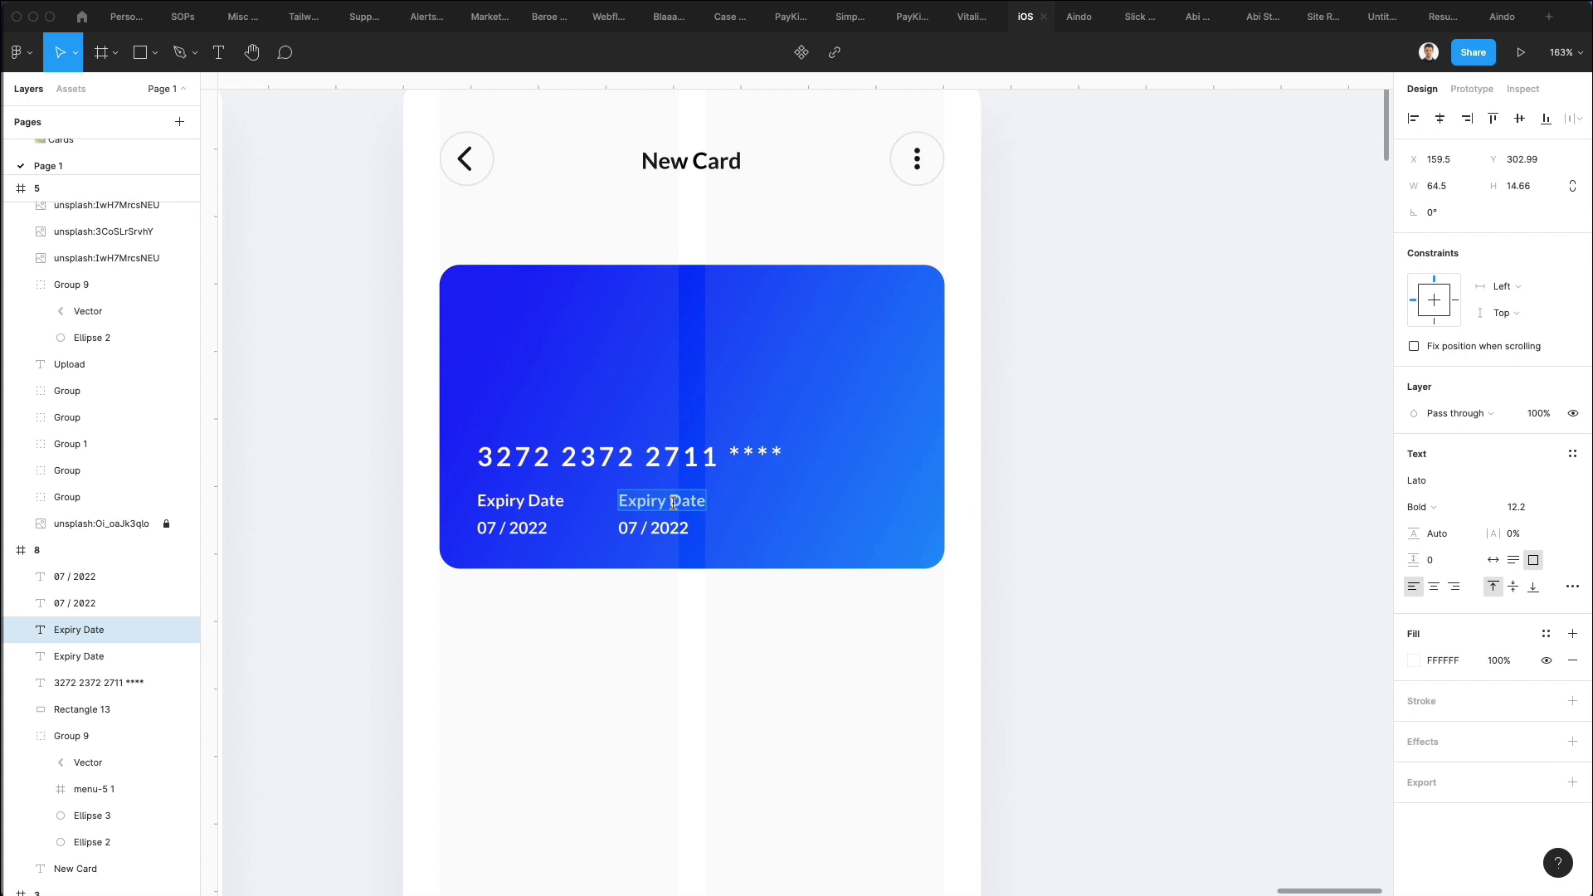
text(Cardholder name)
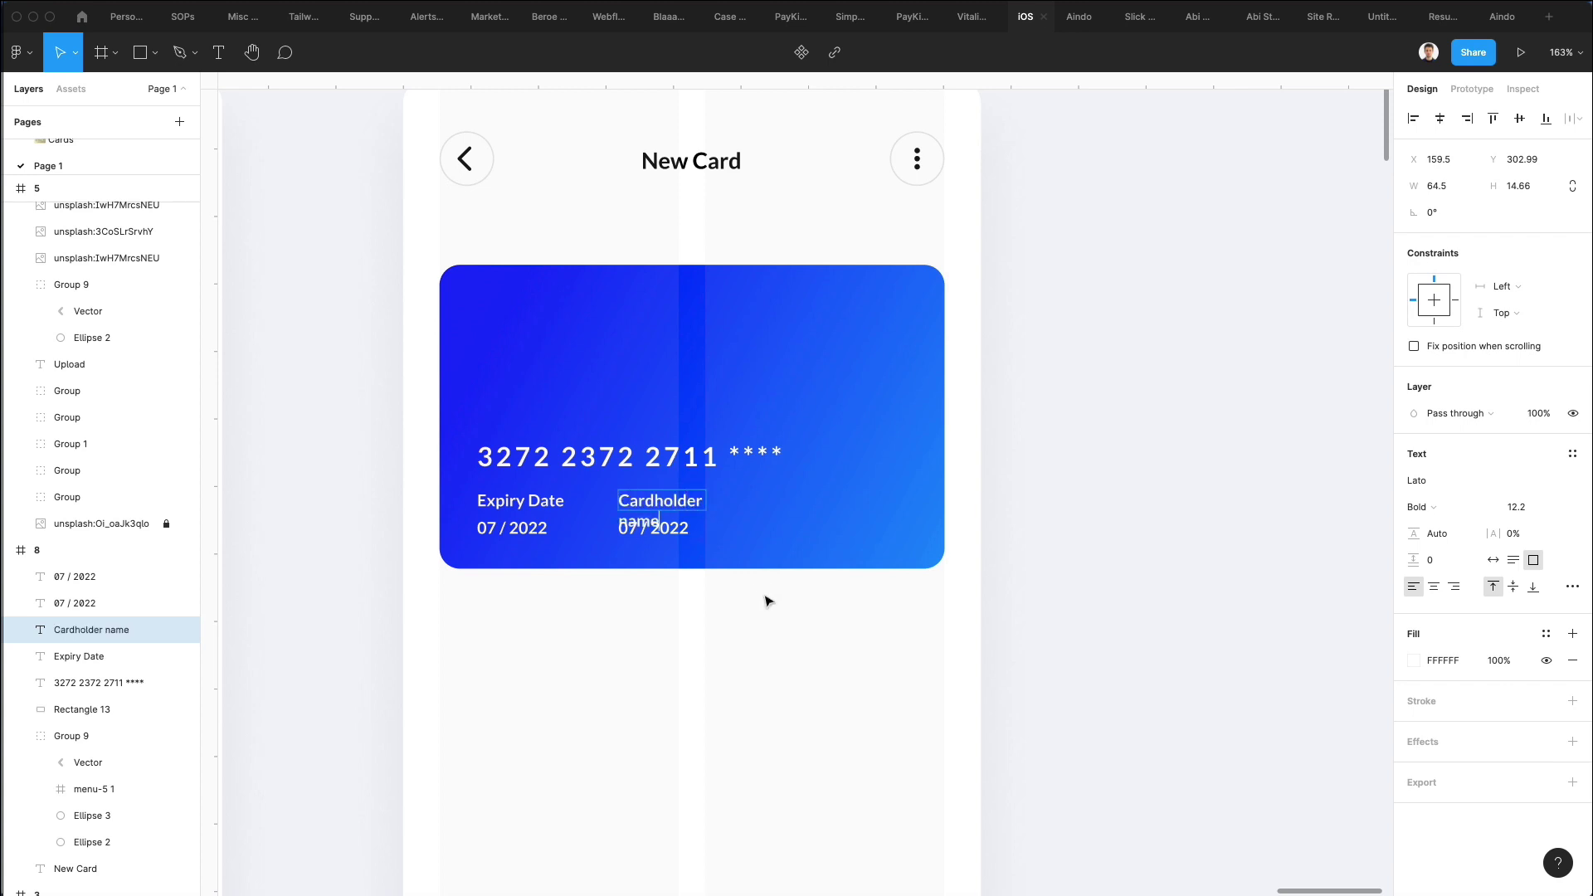
key(Escape)
drag(706, 502, 782, 502)
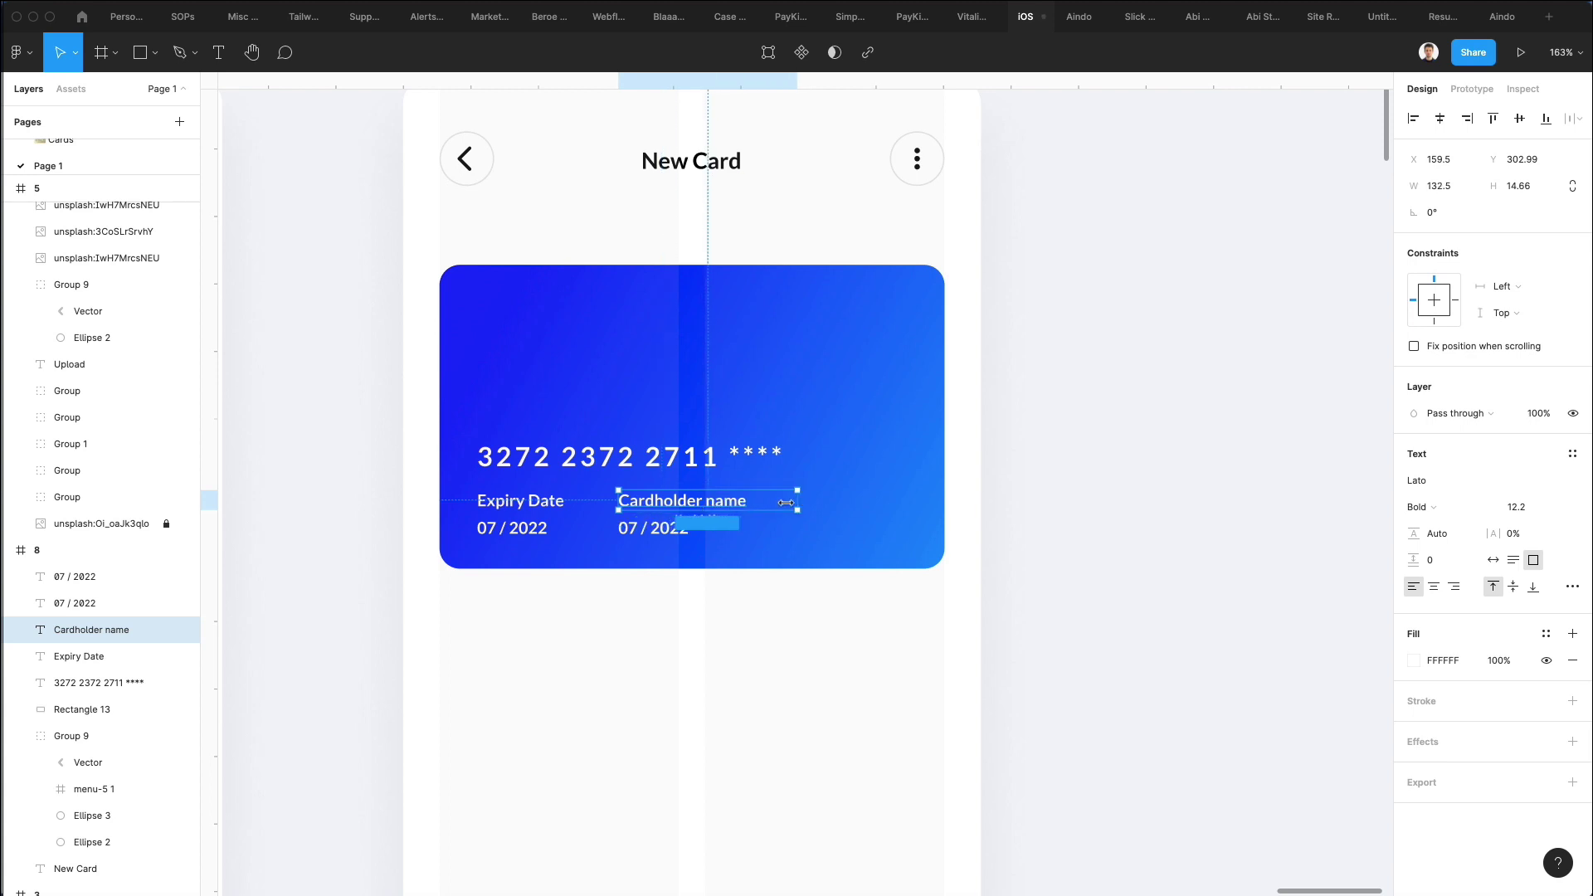
double_click(641, 531)
key(BackSpace)
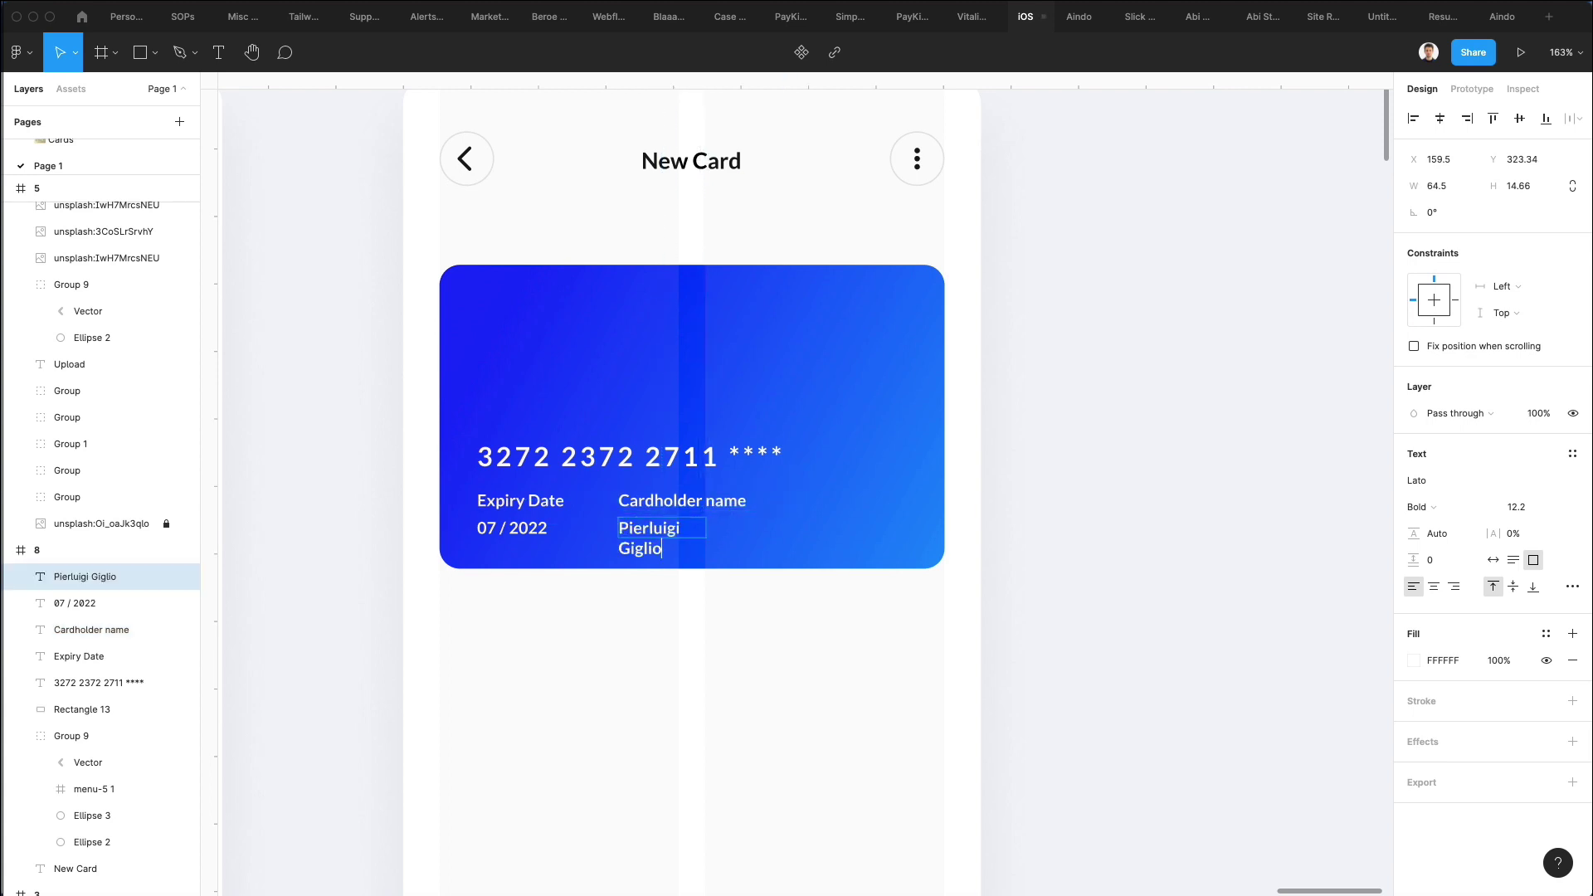
key(Escape)
drag(706, 528, 782, 528)
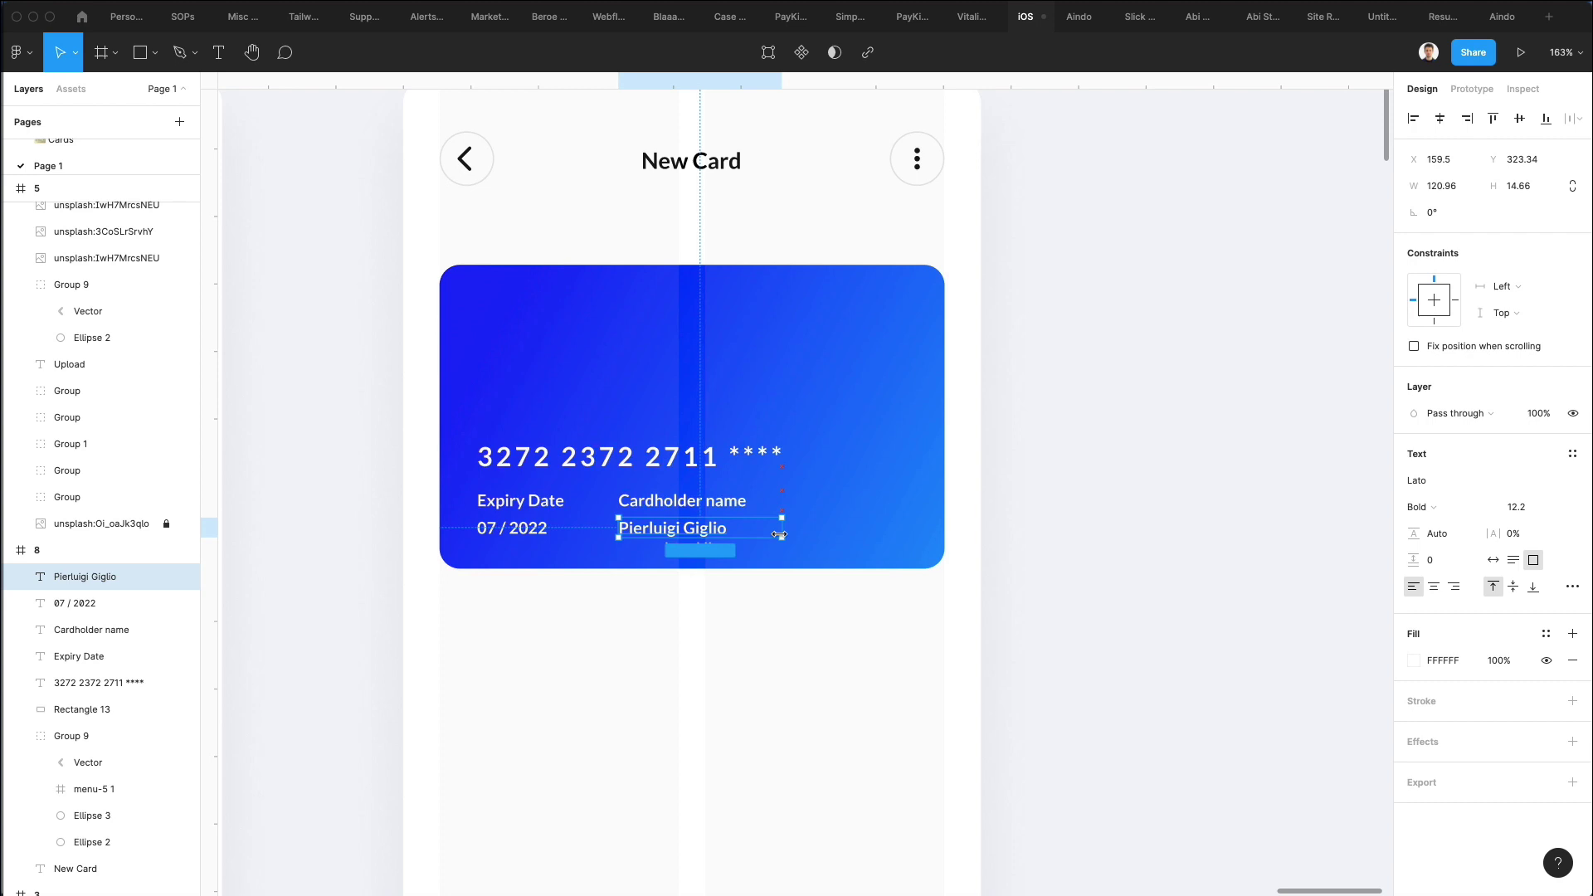
Reduce the Expiry Date and Cardholder name labels to font size 10.2 and nudge them down.
shift+click(512, 527)
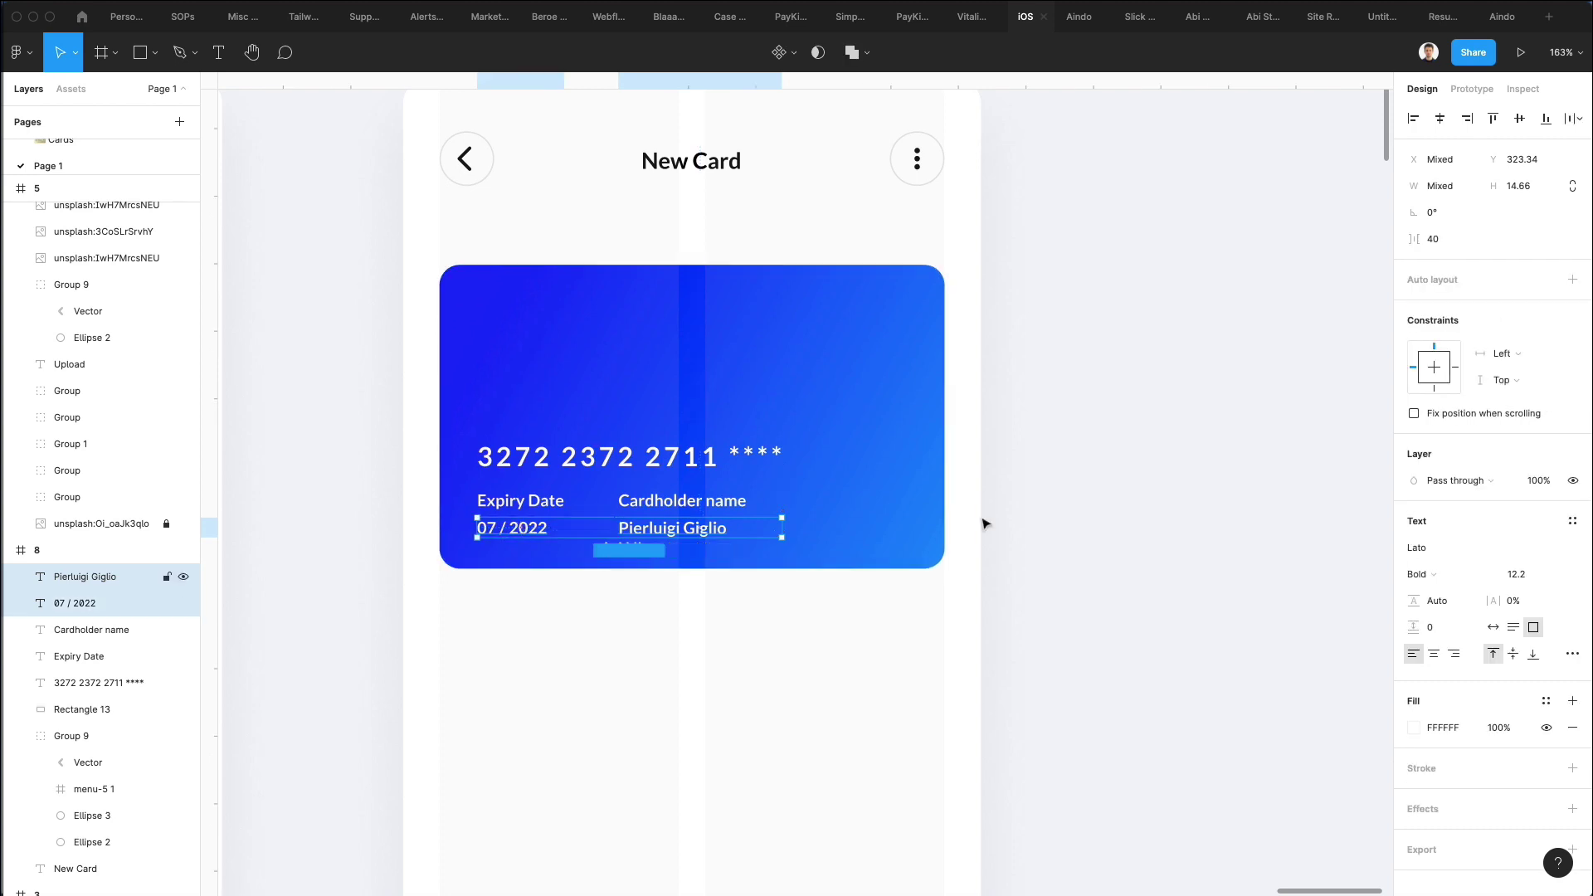
click(1531, 575)
key(Down)
key(Down)
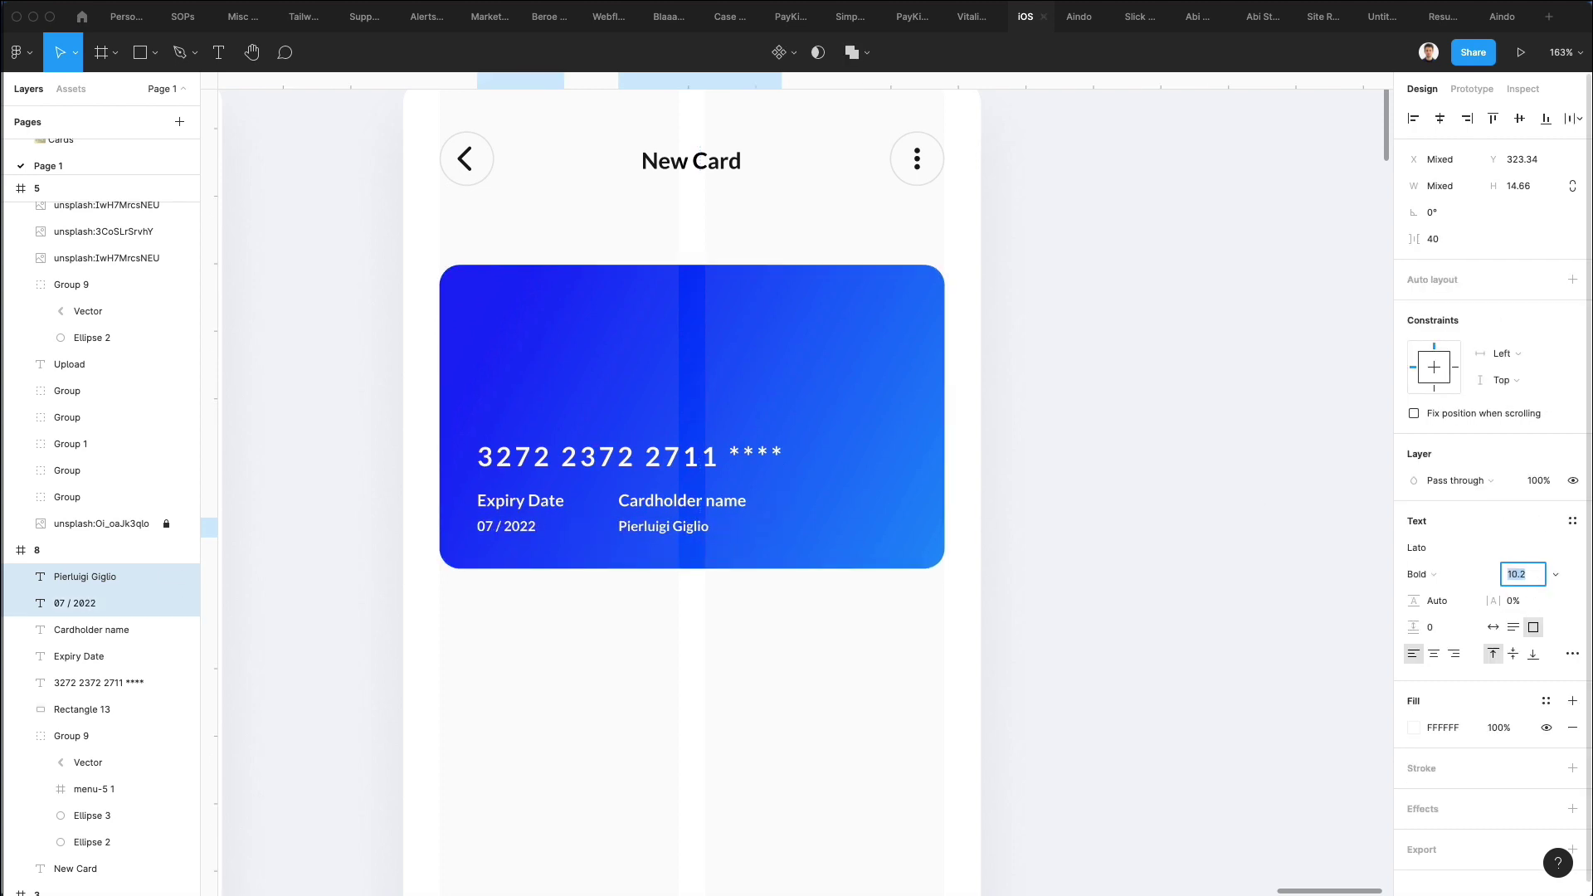
key(Up)
key(Up)
click(624, 500)
shift+click(531, 502)
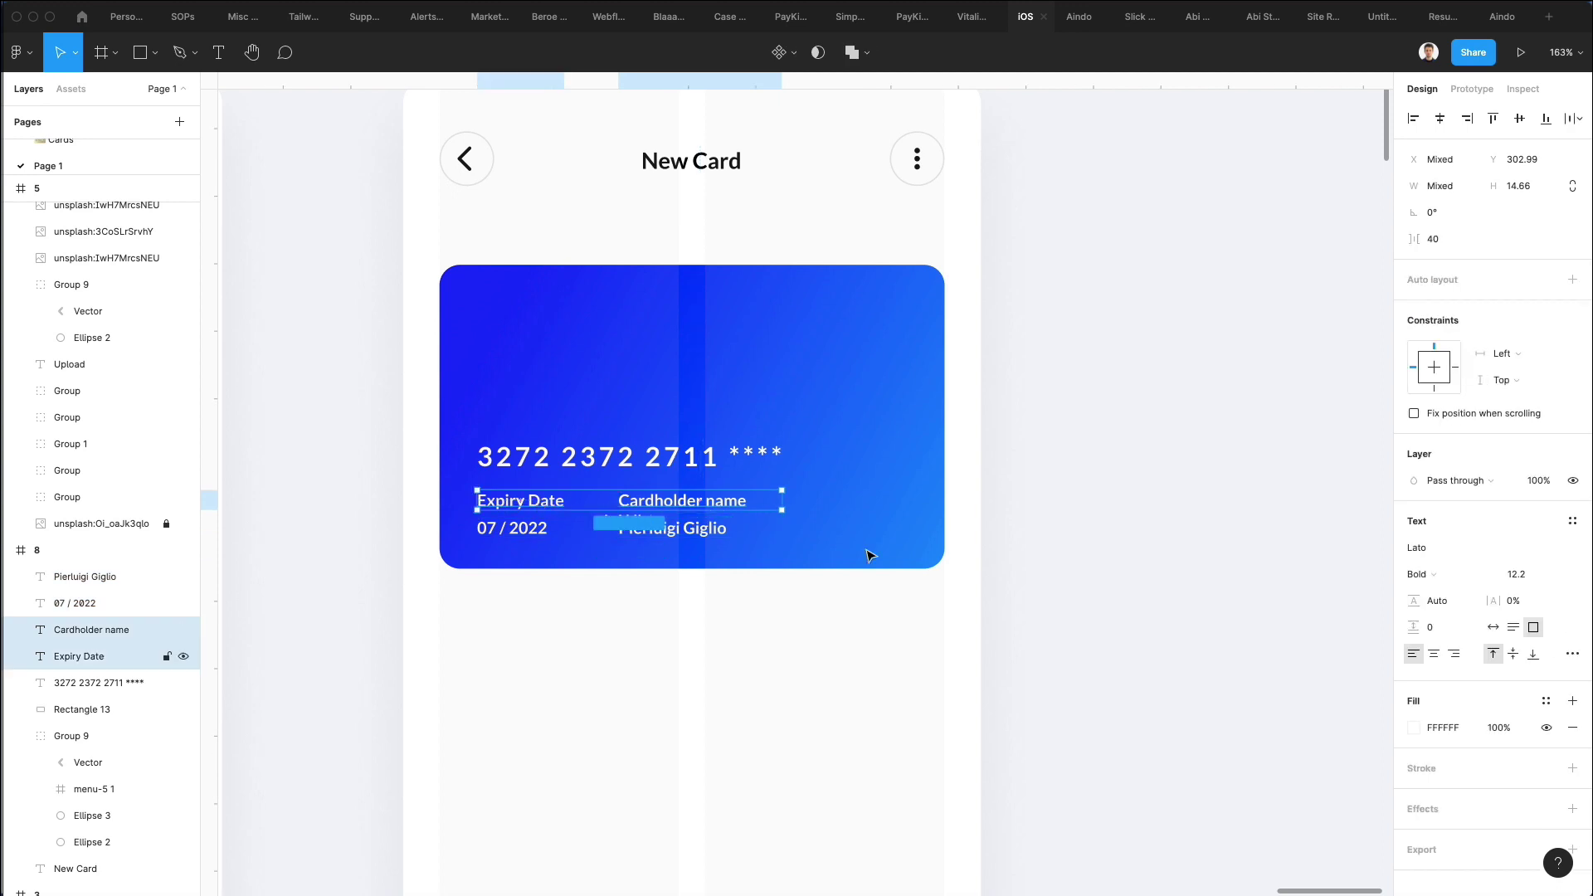
click(1525, 574)
key(Down)
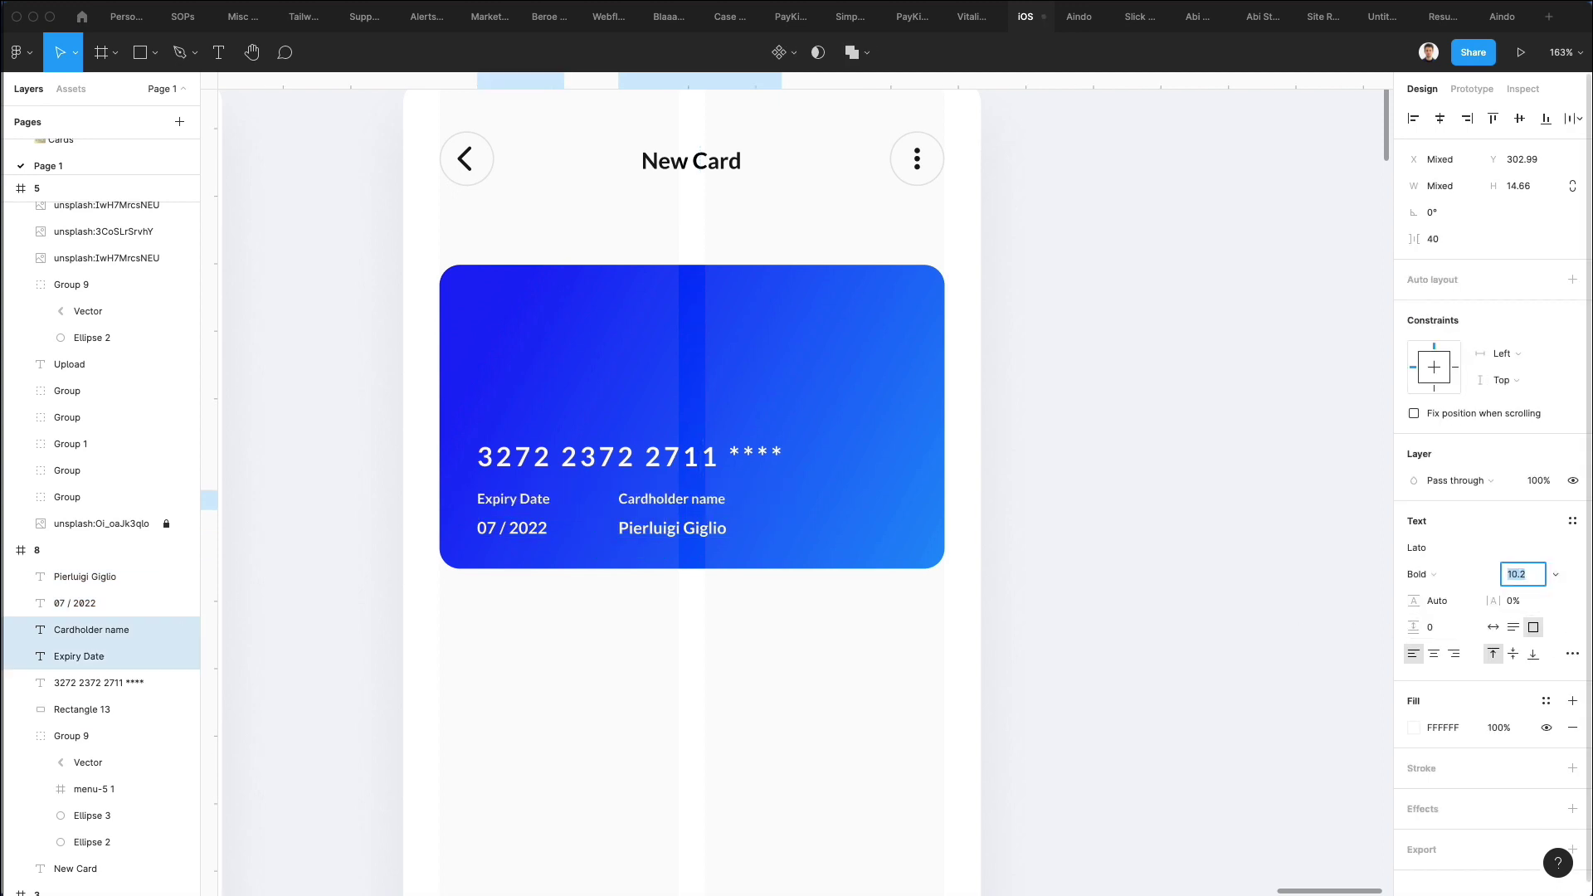
key(Escape)
key(Down)
key(Down)
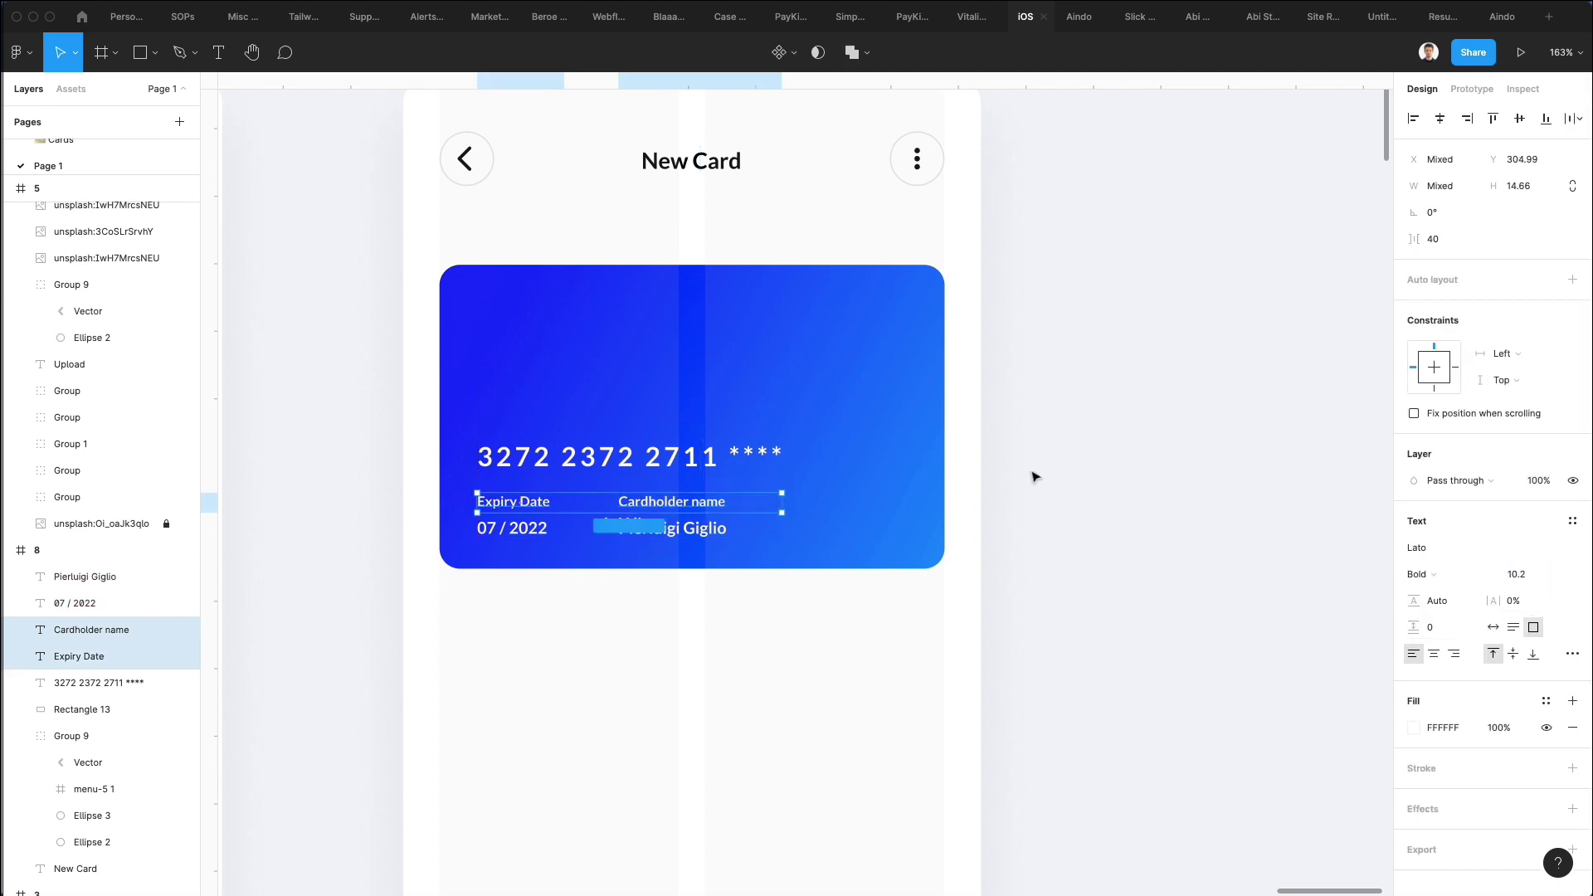
Move the card number and the four detail texts higher on the card.
click(124, 682)
key(shift+Up)
key(shift+Up)
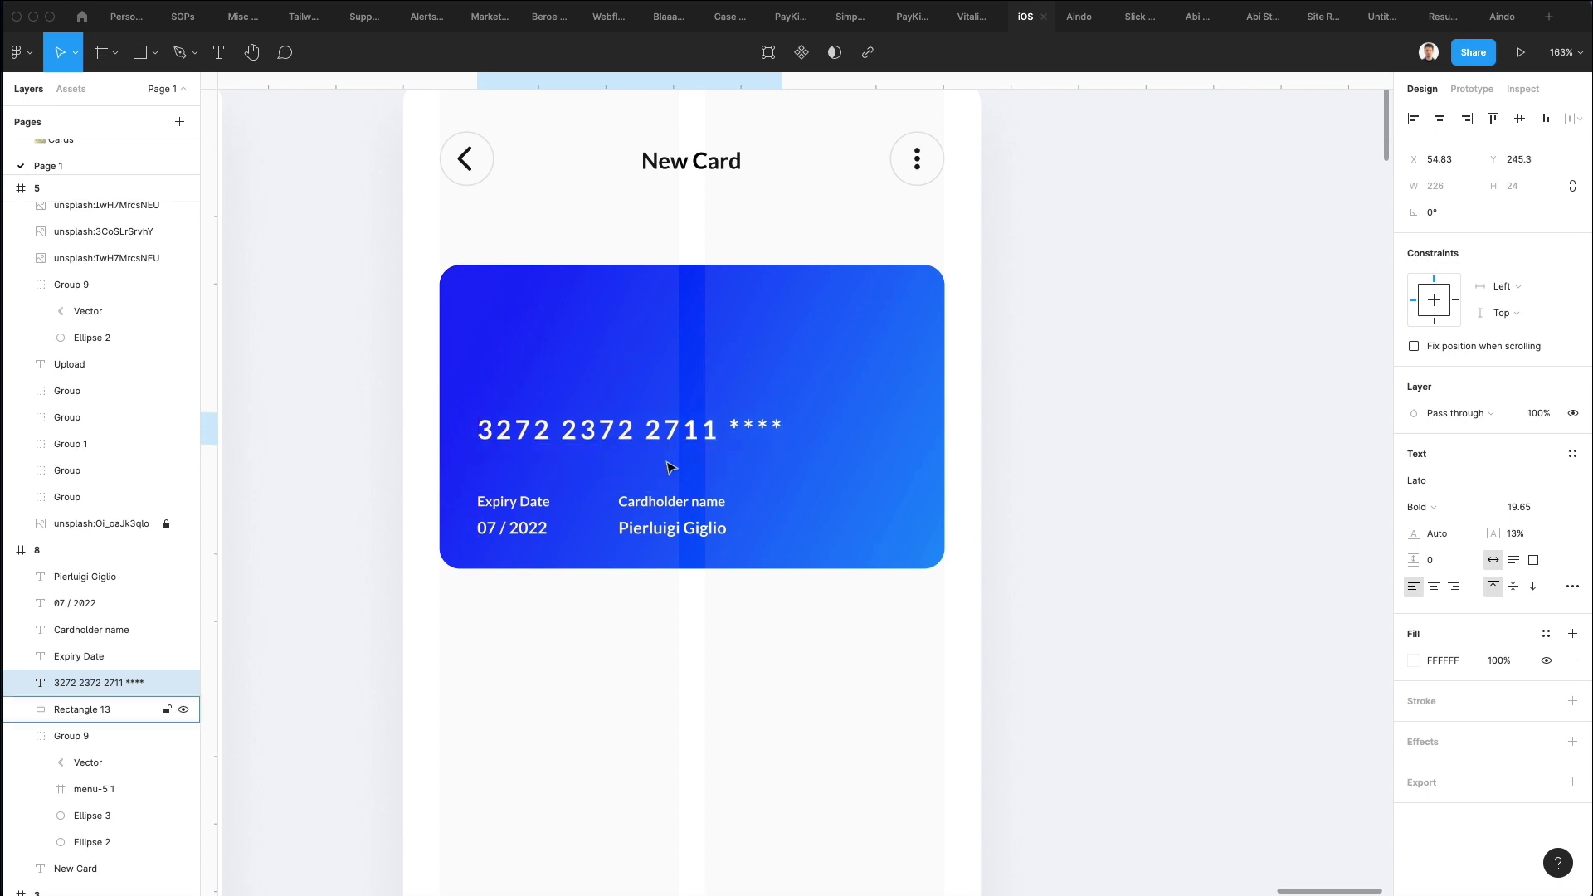
key(Up)
drag(415, 478, 638, 617)
shift+click(813, 566)
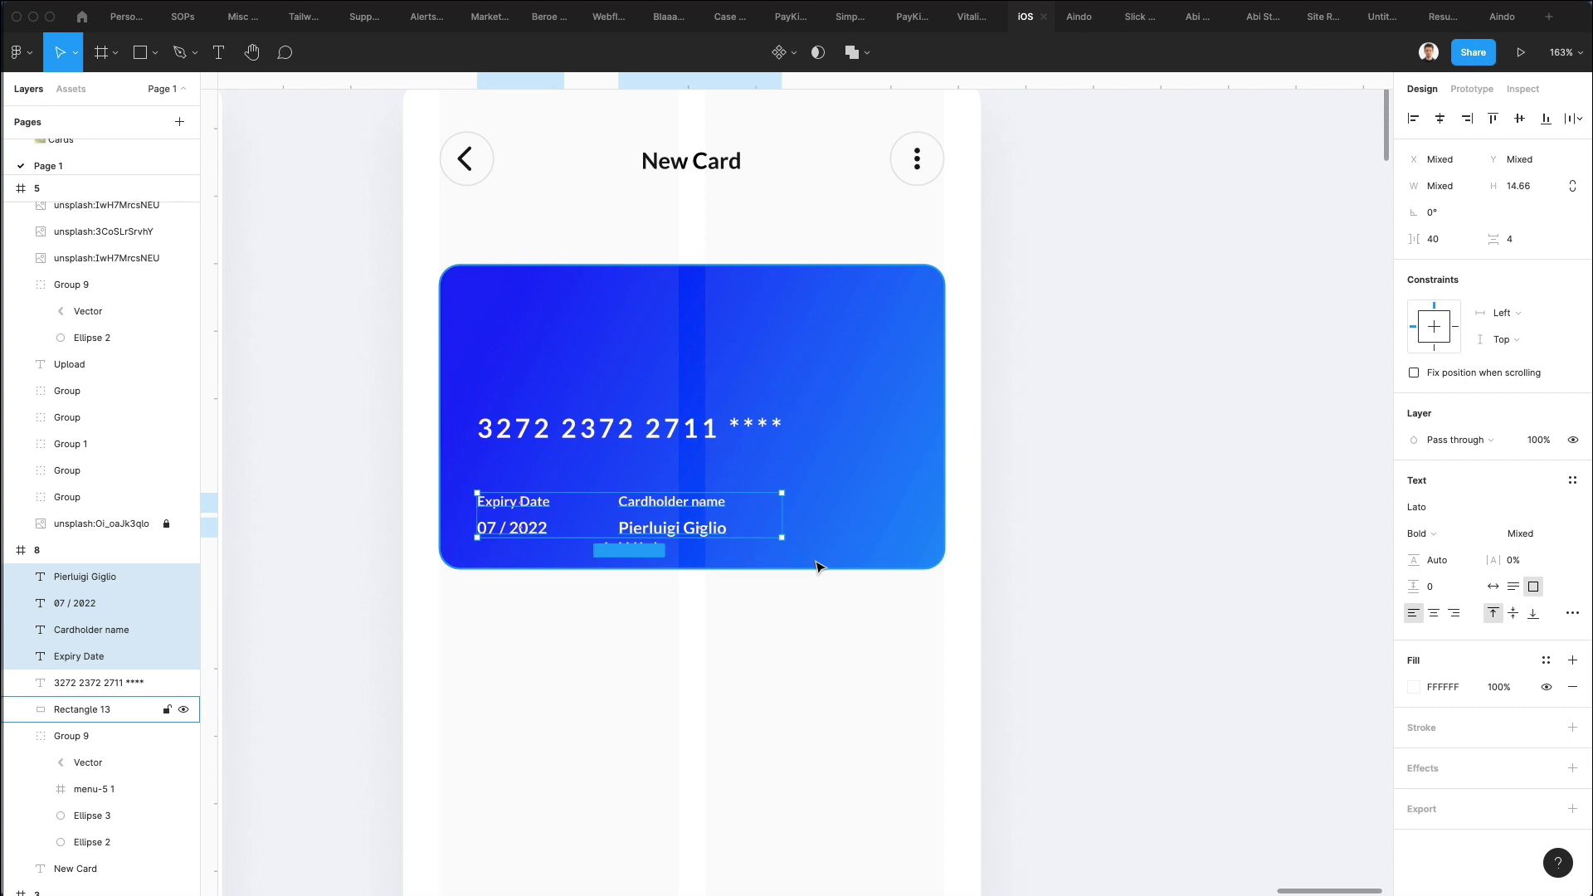
key(Up)
key(Up)
key(Up)
key(Up)
key(Up)
key(Up)
key(Up)
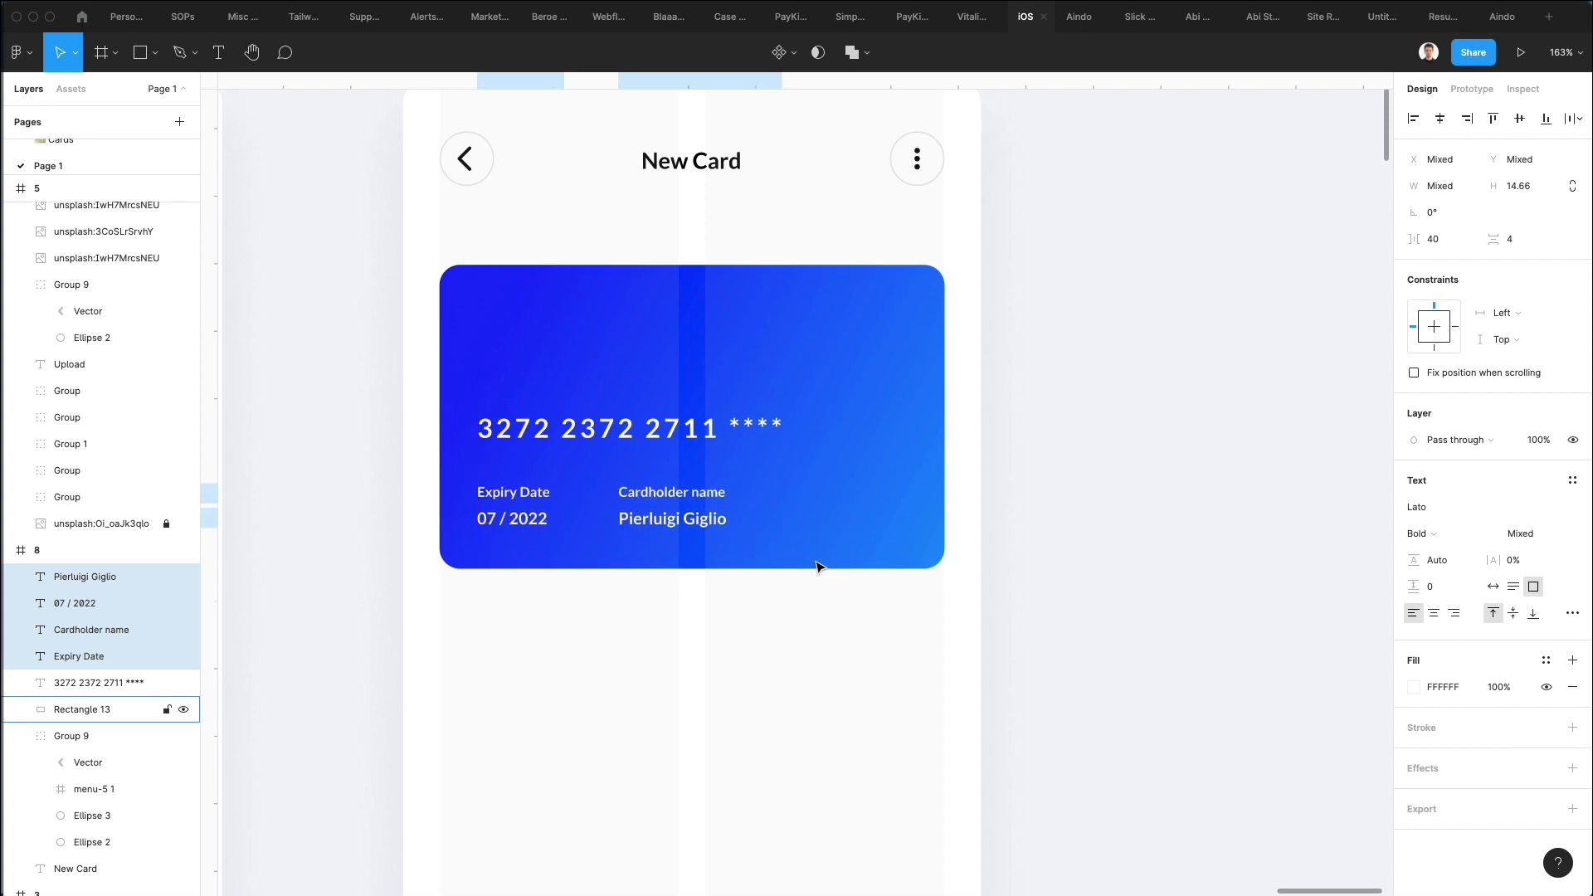
key(Down)
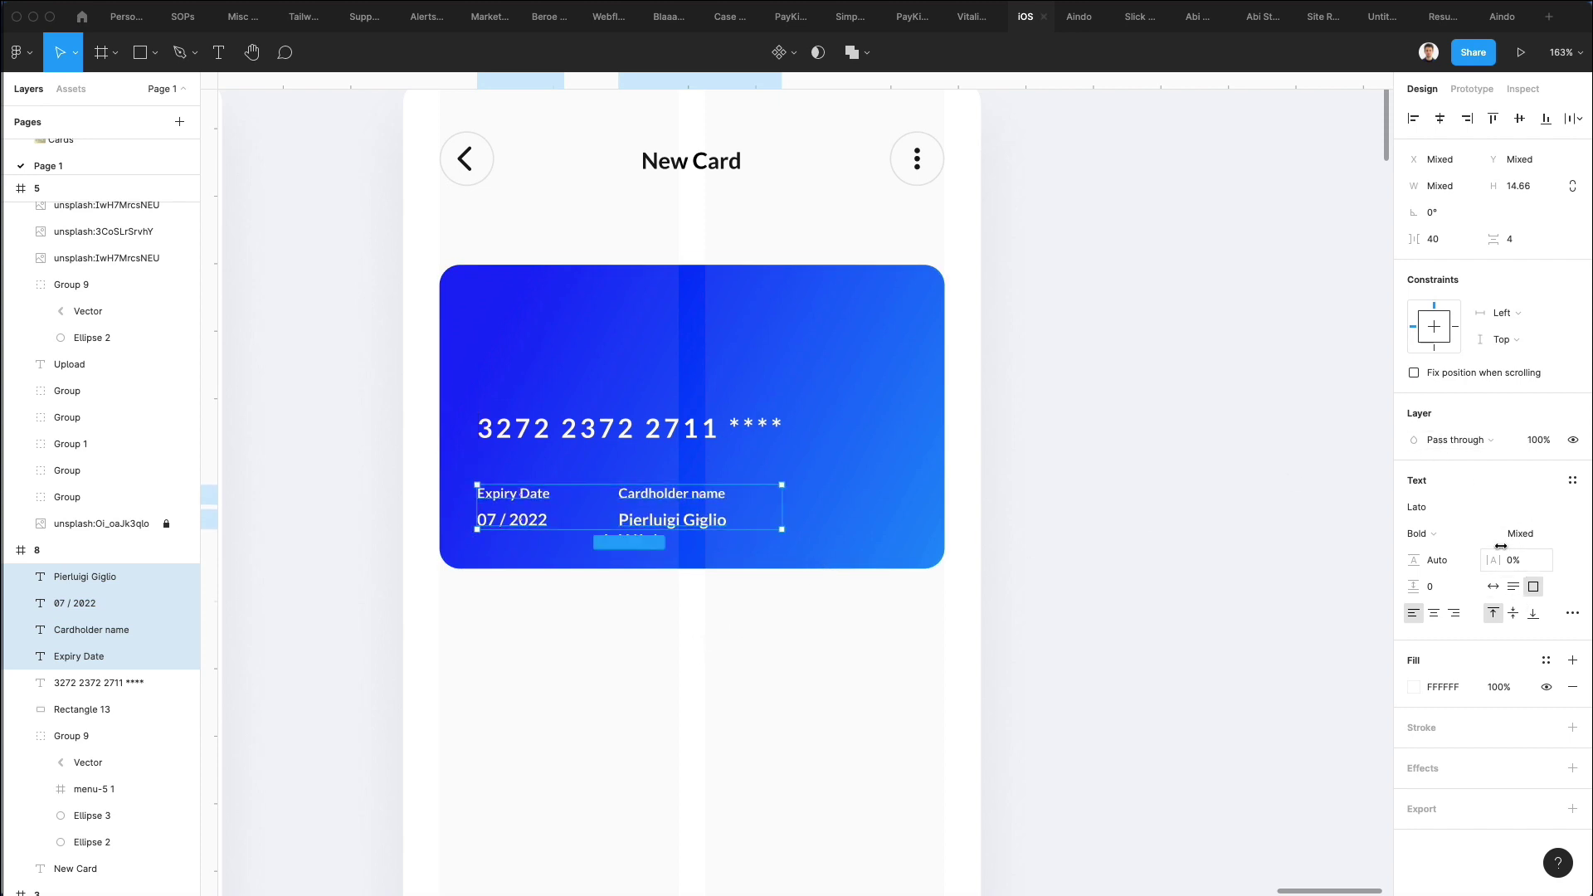
click(645, 649)
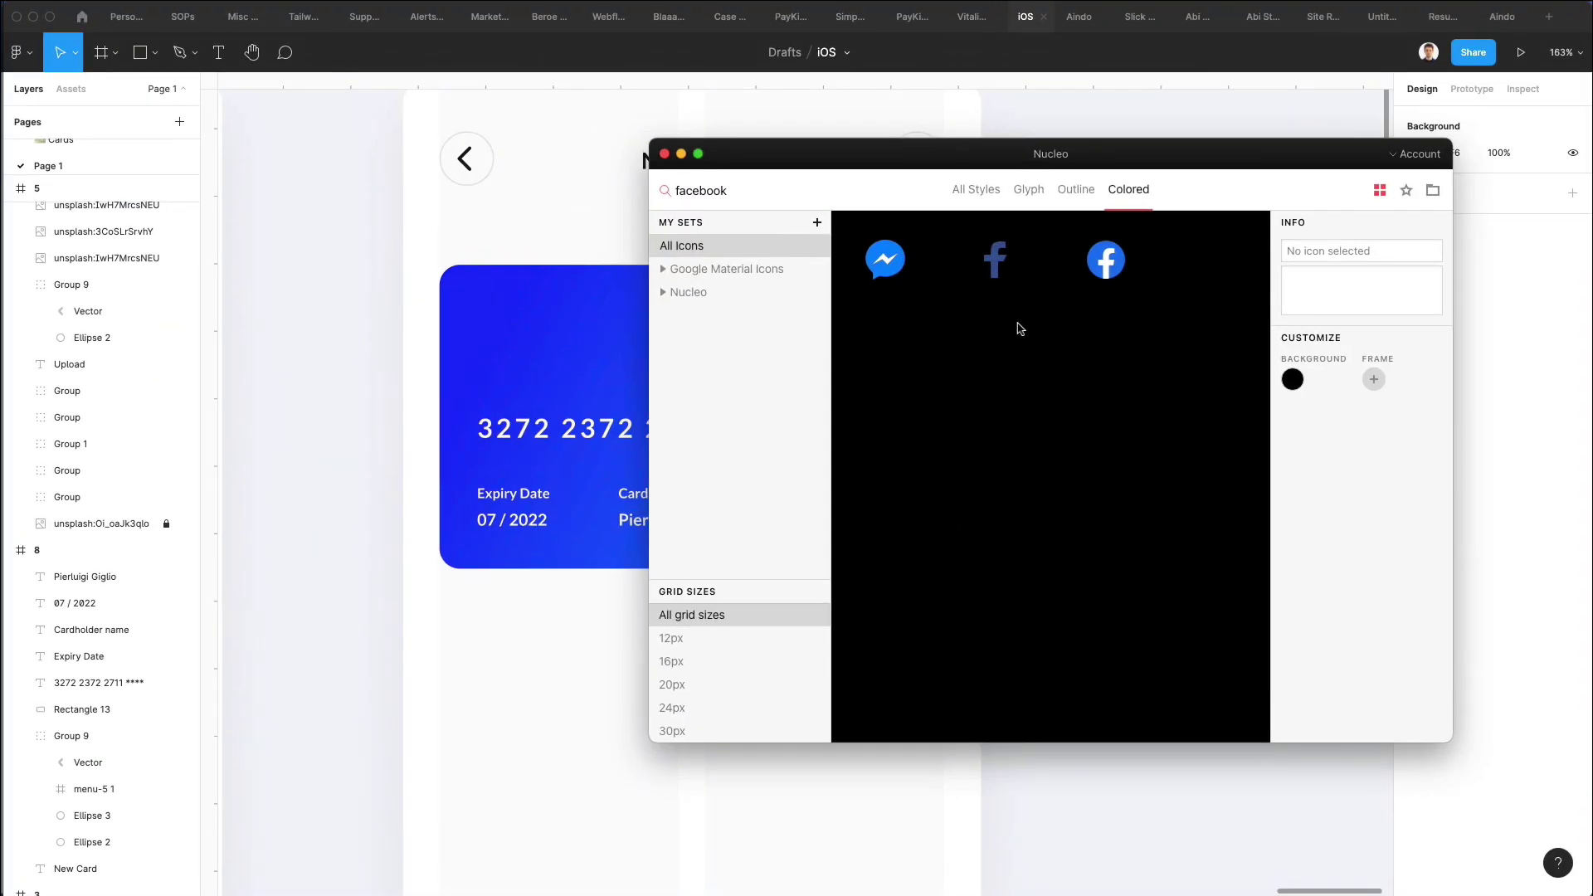
Search Nucleo for 'mastercard' and drag its 48 × 48 icon onto the card's lower right.
click(753, 192)
text(mastercard)
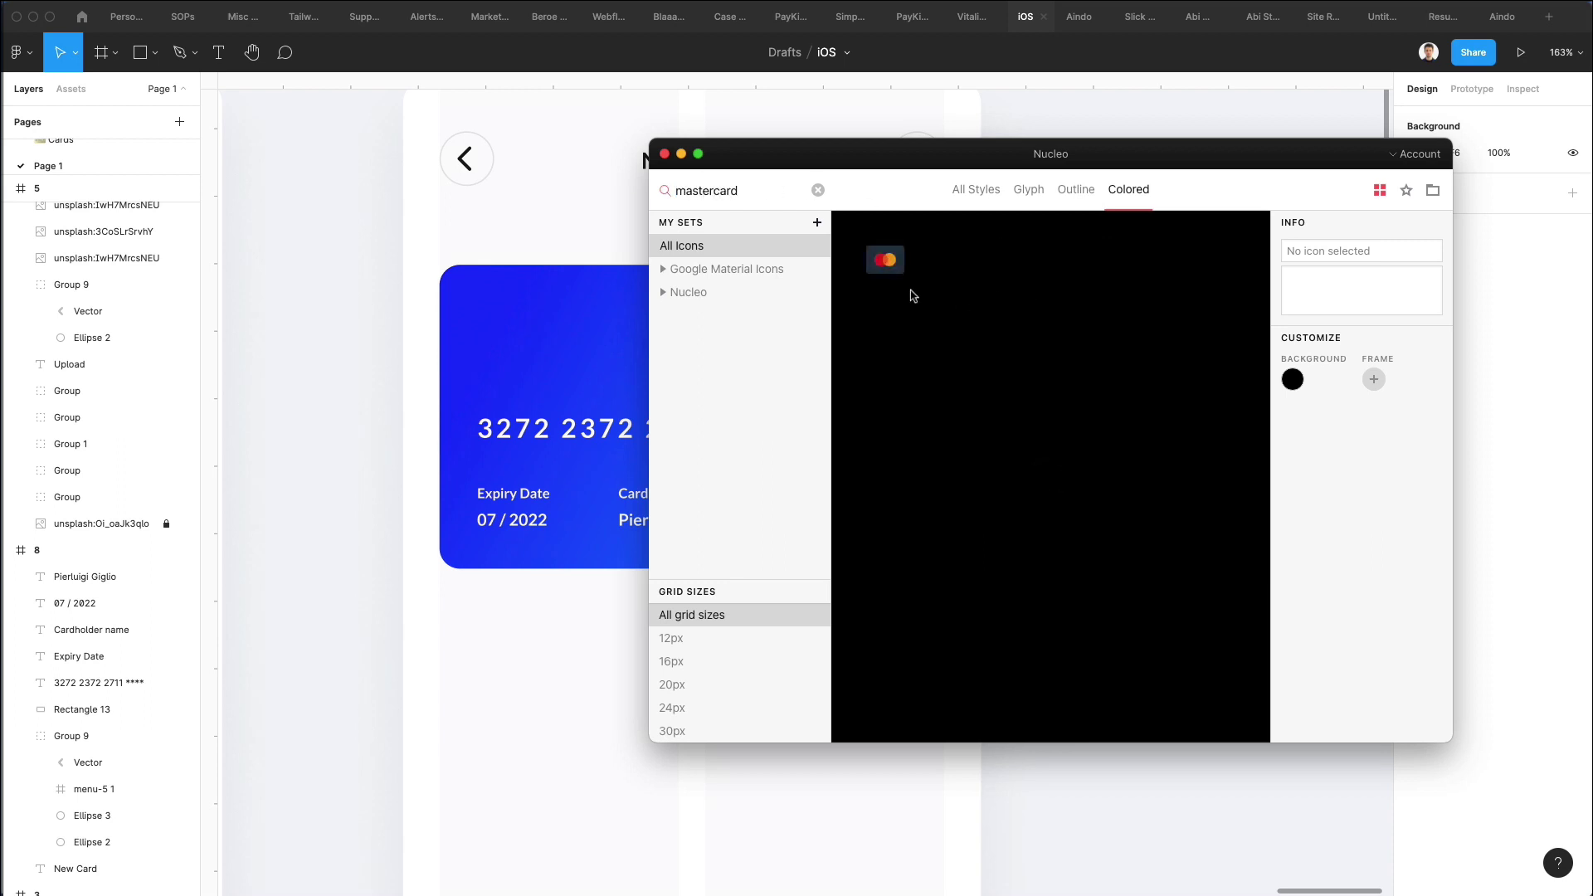
drag(858, 173, 1267, 222)
drag(1295, 309, 871, 495)
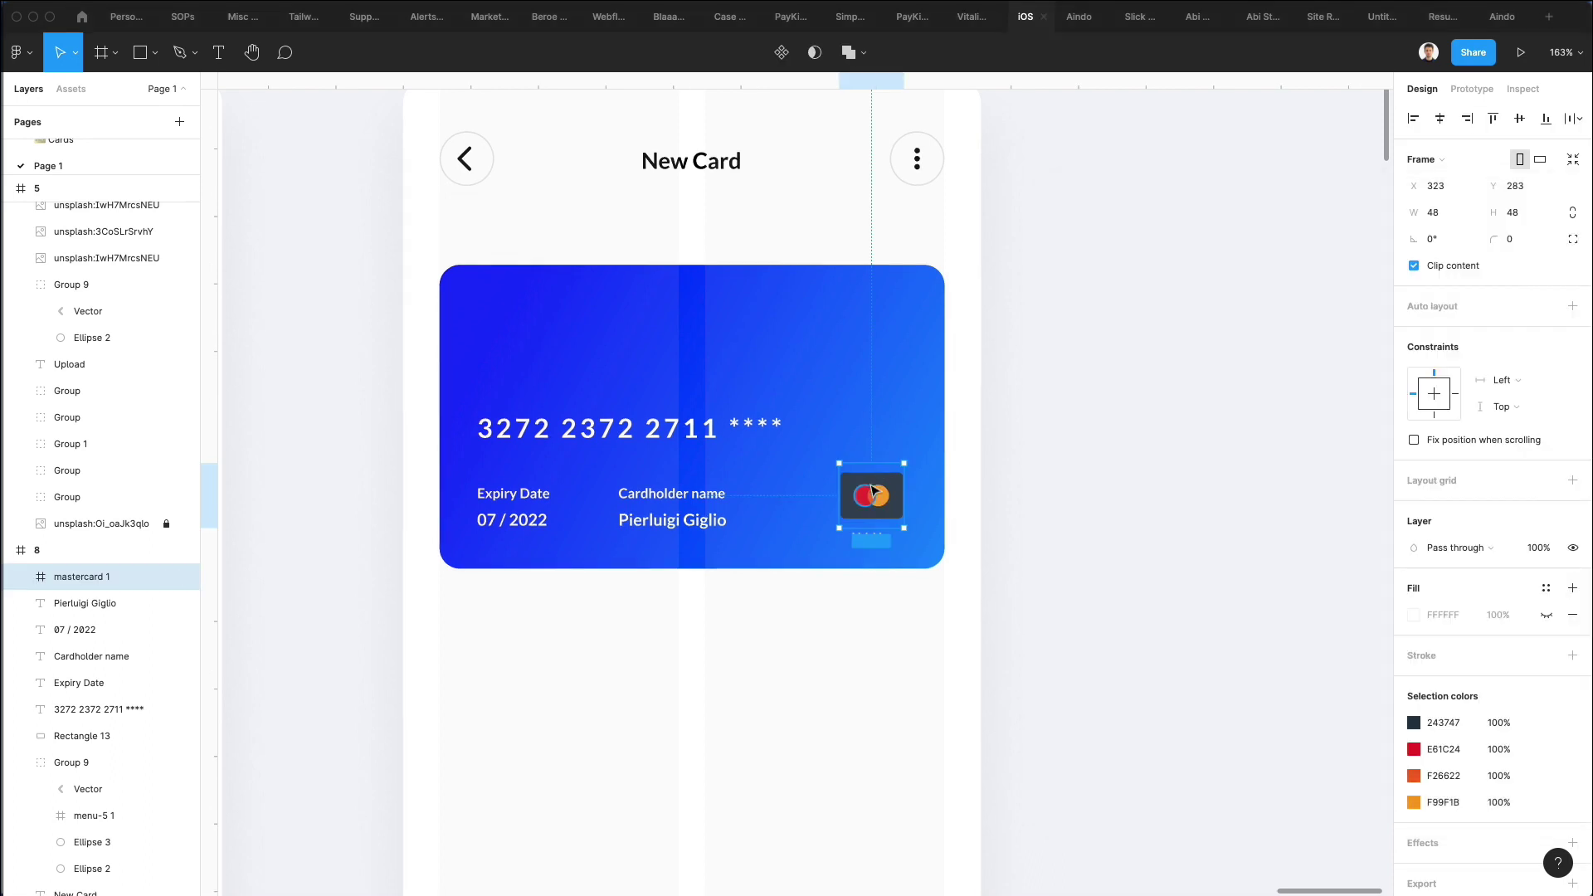
Ungroup the Mastercard icon frame and delete its dark background shape.
key(super+shift+g)
ctrl+scroll(871, 490, up, 5)
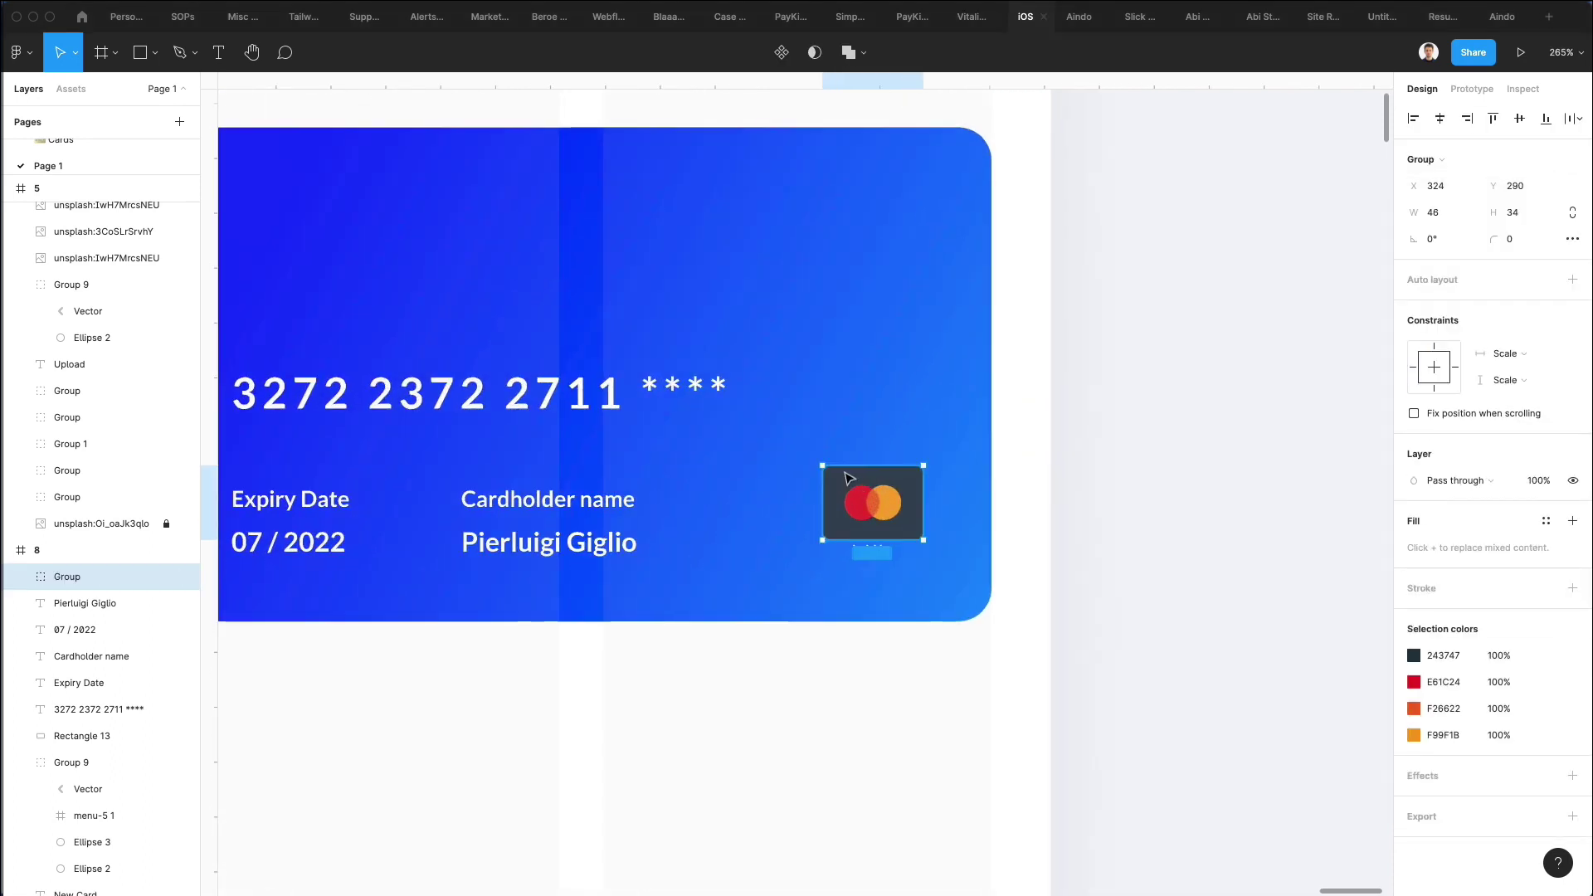
double_click(848, 479)
key(Delete)
Scale the Mastercard circles up to 50.37 × 31.08 and align them near the card's lower-right edge.
click(863, 490)
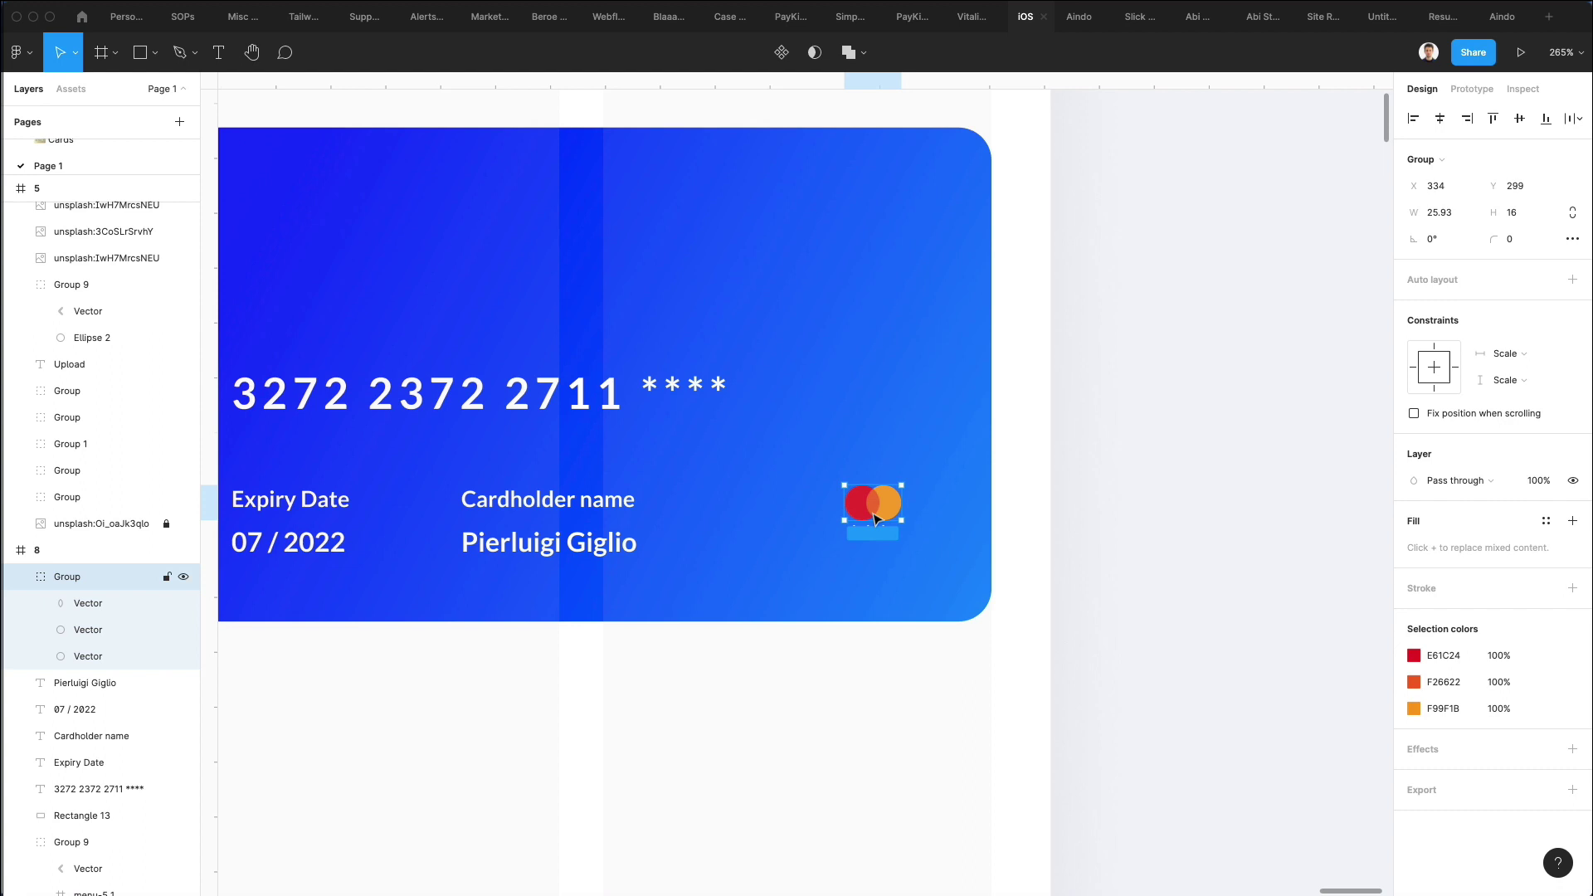
drag(832, 501, 886, 529)
scroll(885, 529, down, 2)
scroll(886, 529, down, 2)
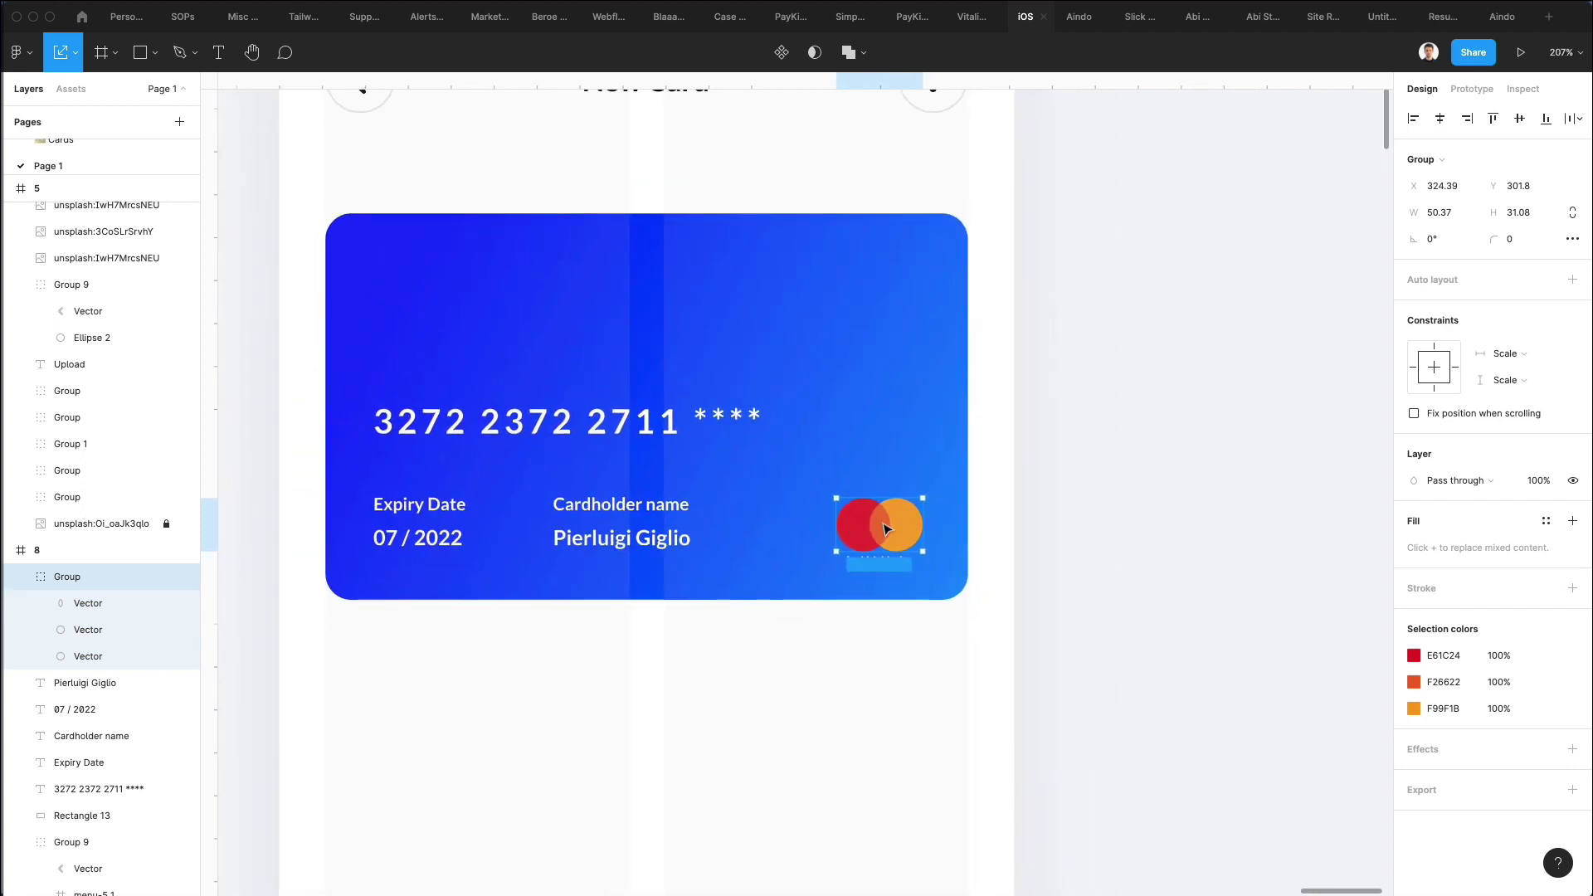
key(Right)
key(Right)
key(Right)
key(Right)
key(Right)
key(Right)
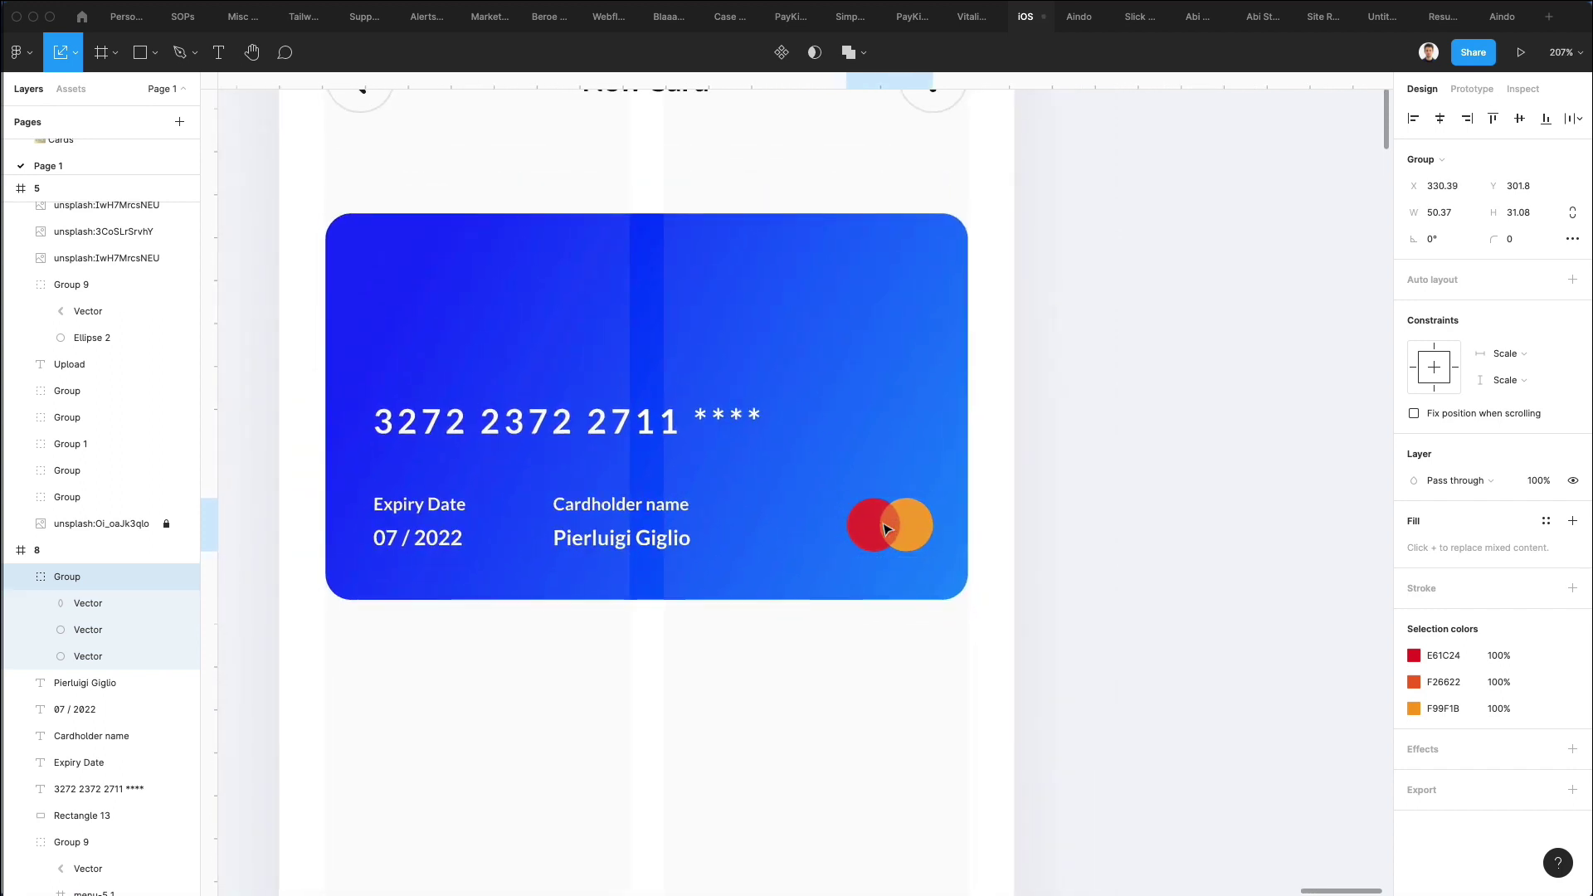
key(Left)
key(Left)
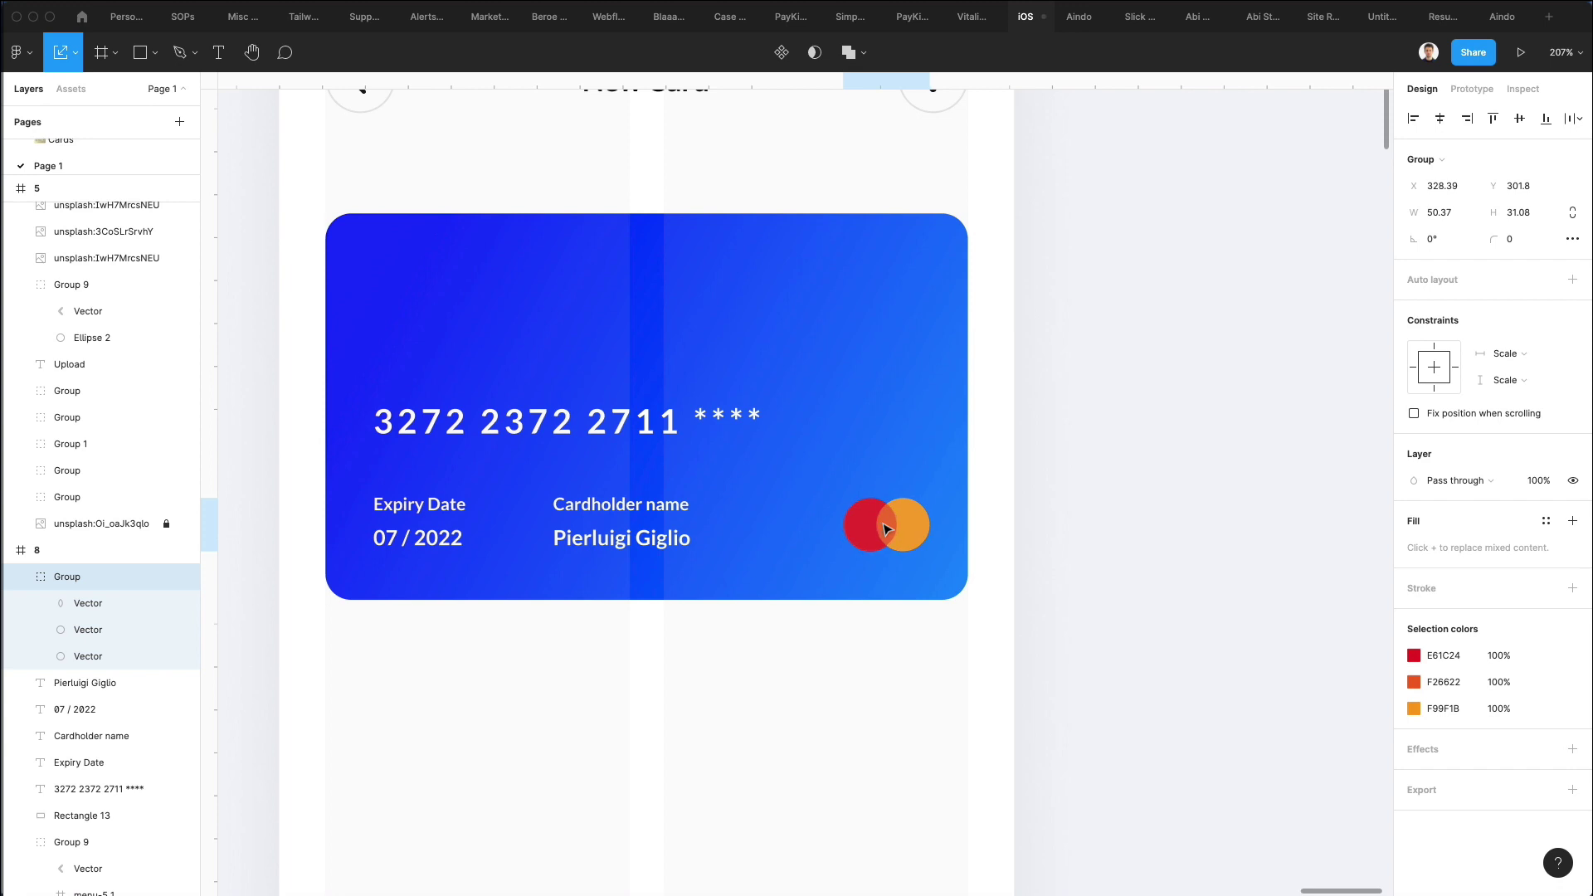
click(1080, 514)
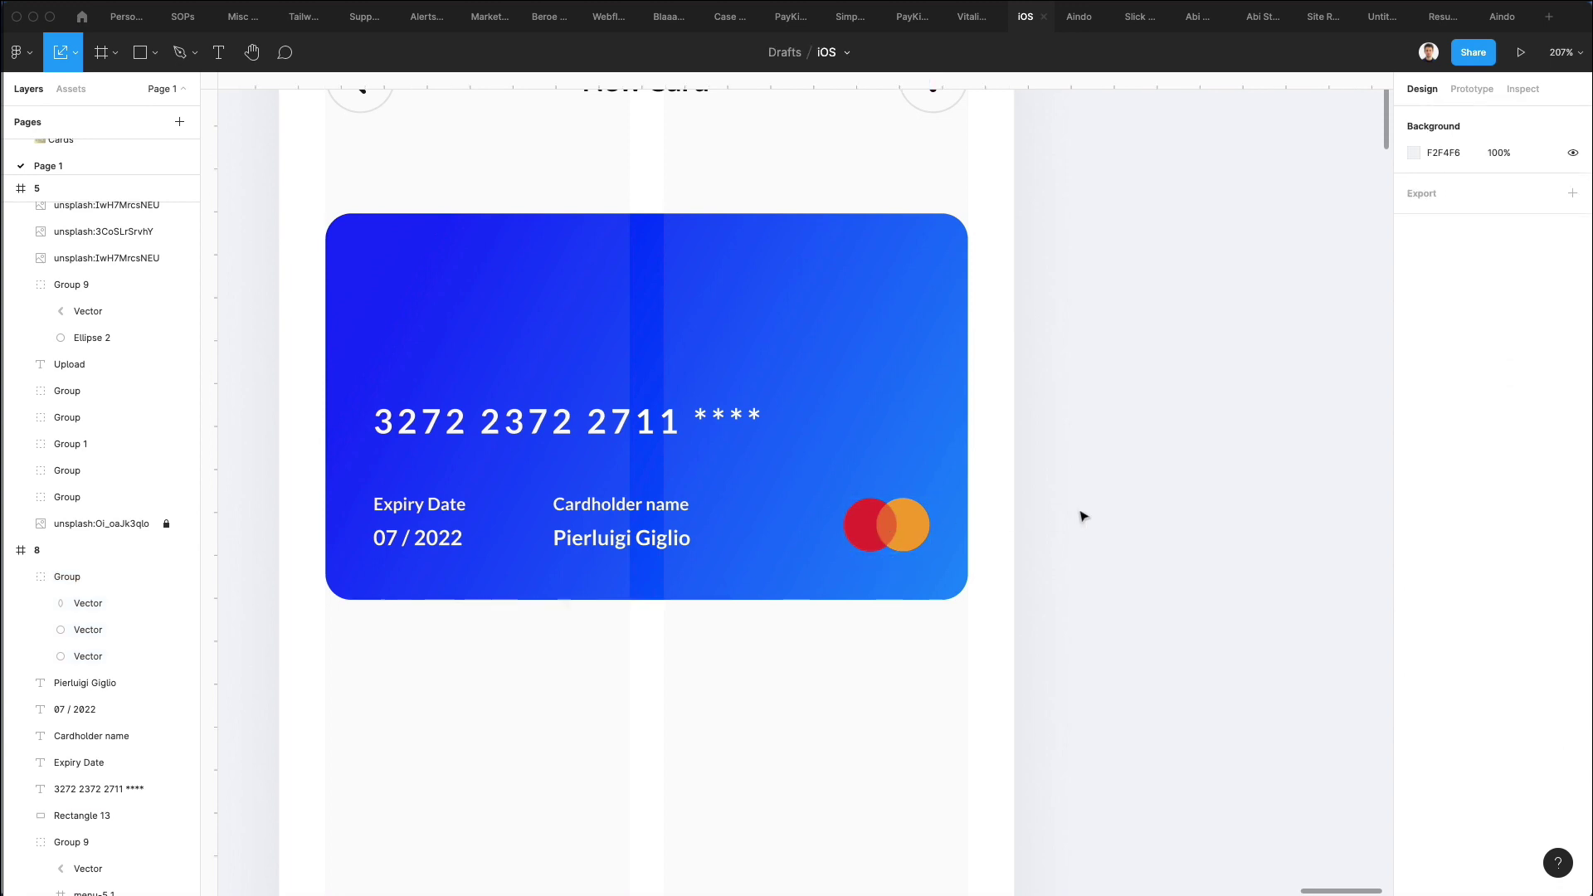
scroll(1077, 515, up, 1)
scroll(1076, 515, left, 1)
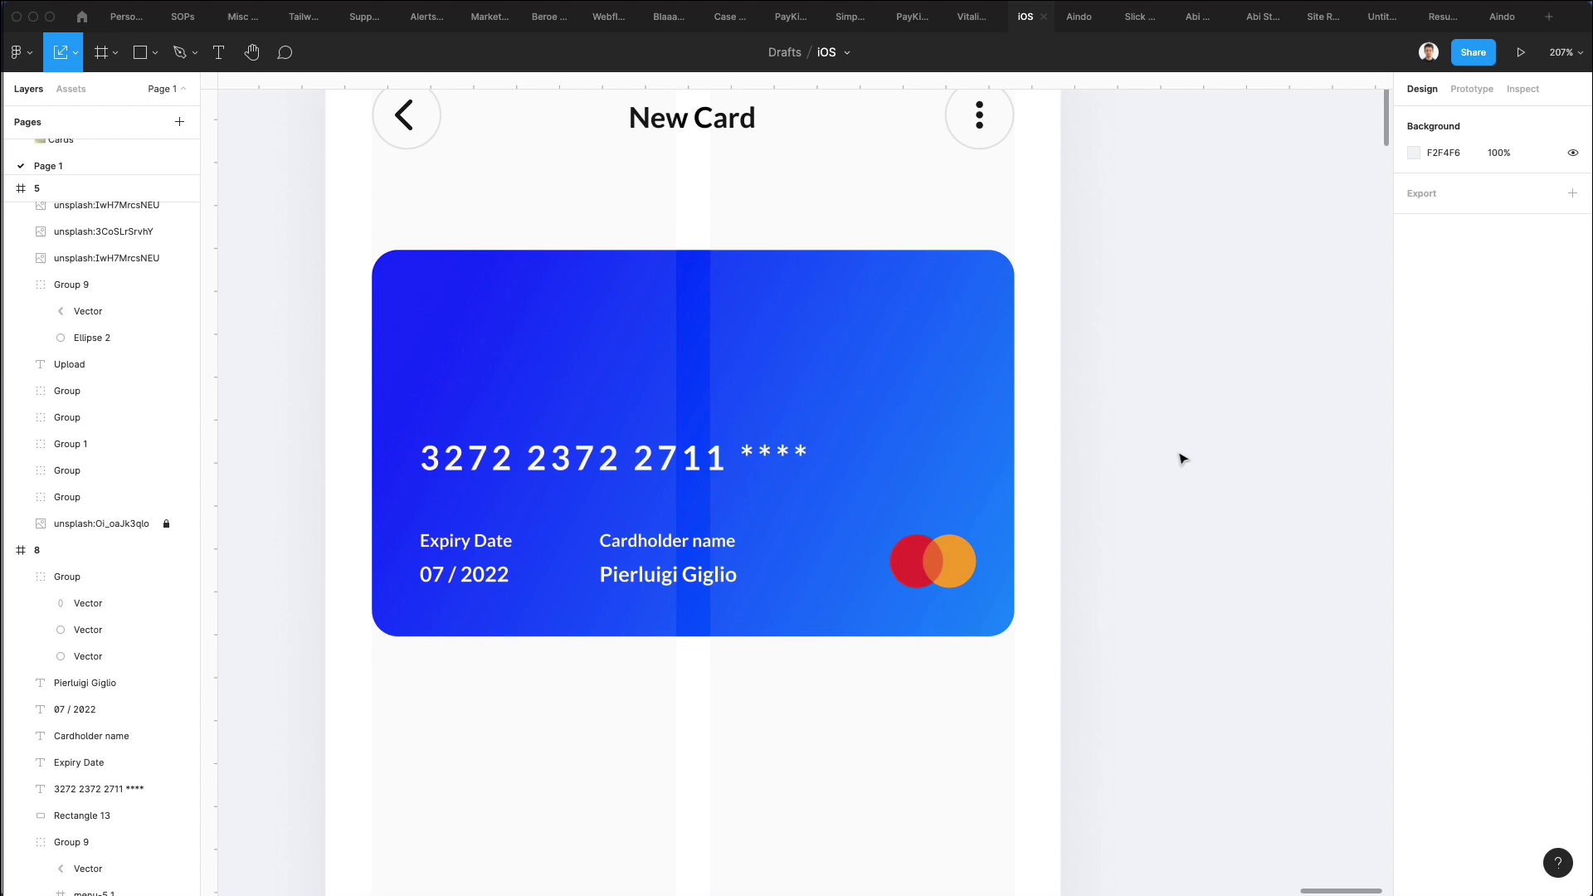
Copy the NFTX logo (Group 22) from the home screen.
scroll(1168, 449, down, 3)
scroll(1168, 449, left, 5)
scroll(1168, 449, up, 2)
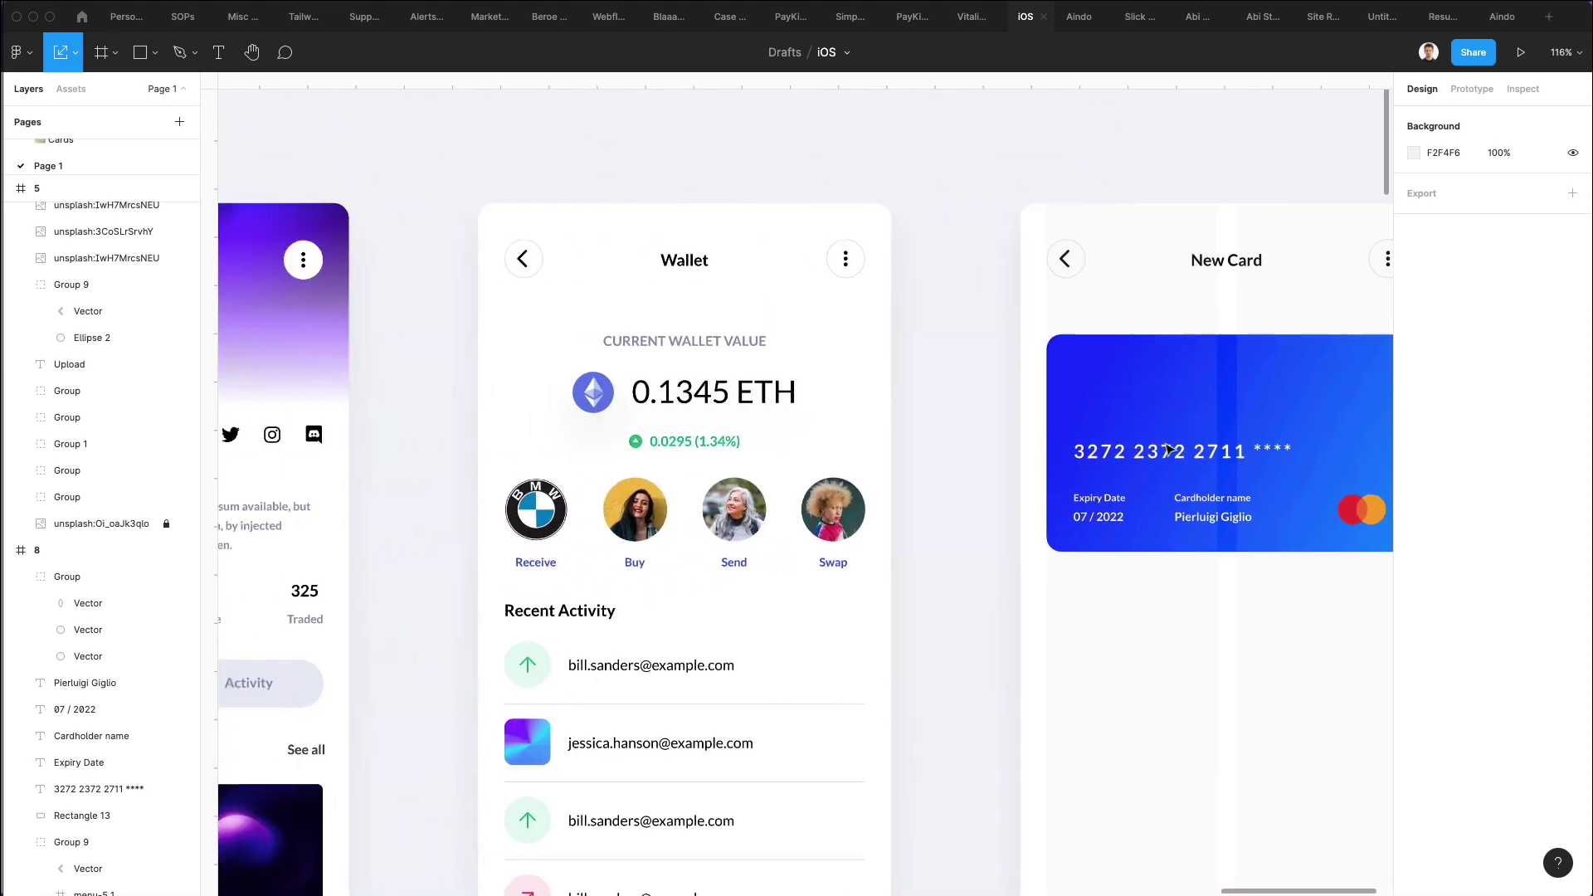
scroll(1168, 449, left, 3)
scroll(1166, 448, left, 7)
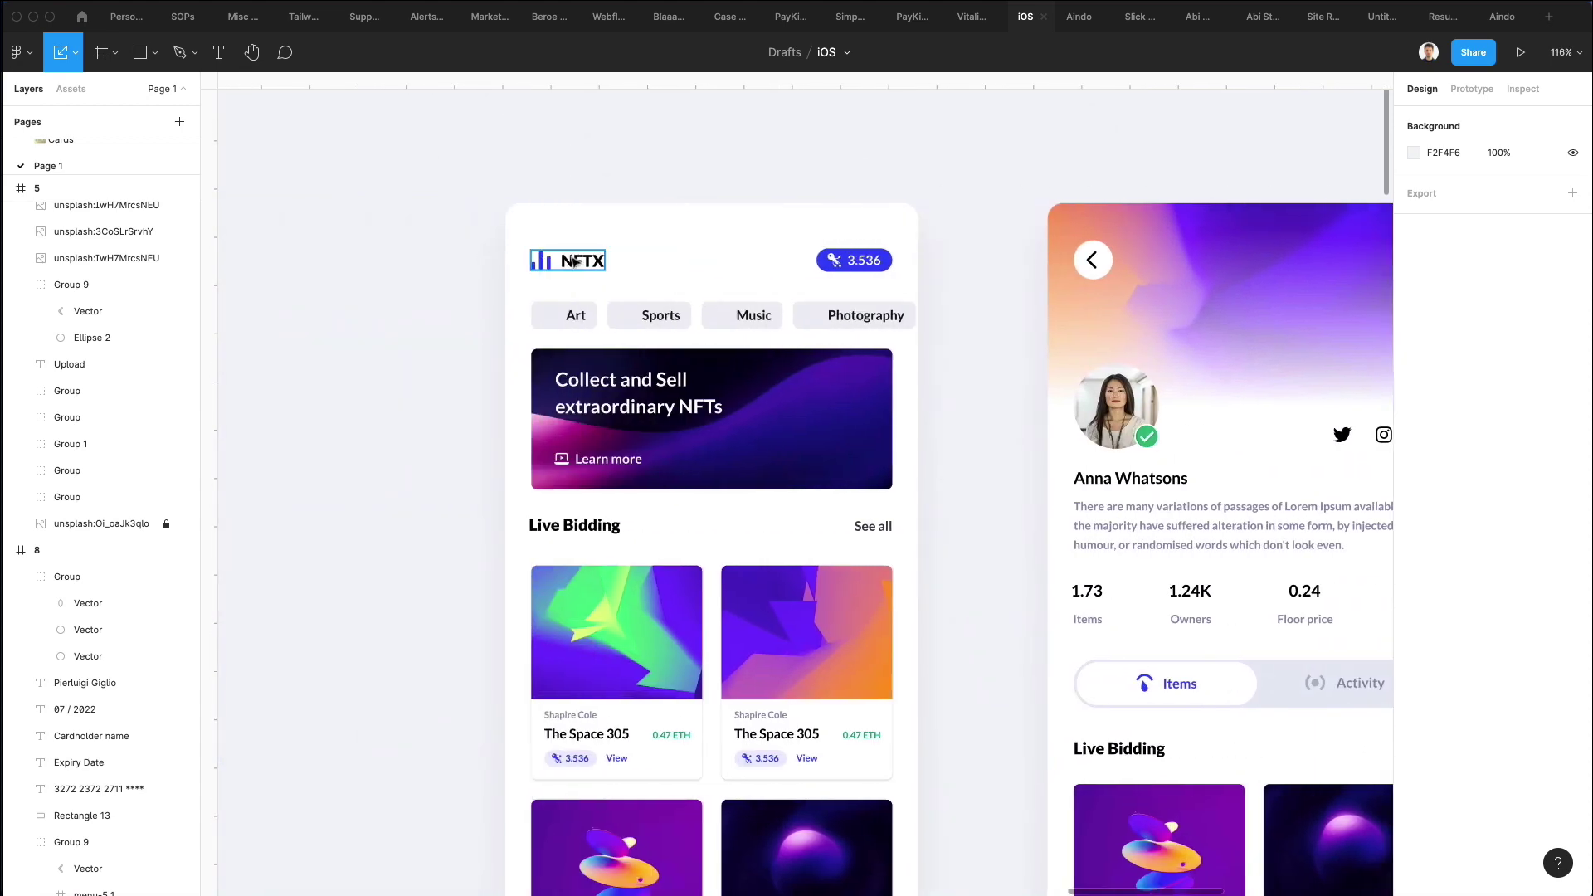
click(593, 263)
key(ctrl+c)
Paste the NFTX logo into the card's top-left corner and fill it white with the eyedropper.
scroll(640, 277, right, 10)
scroll(747, 290, up, 3)
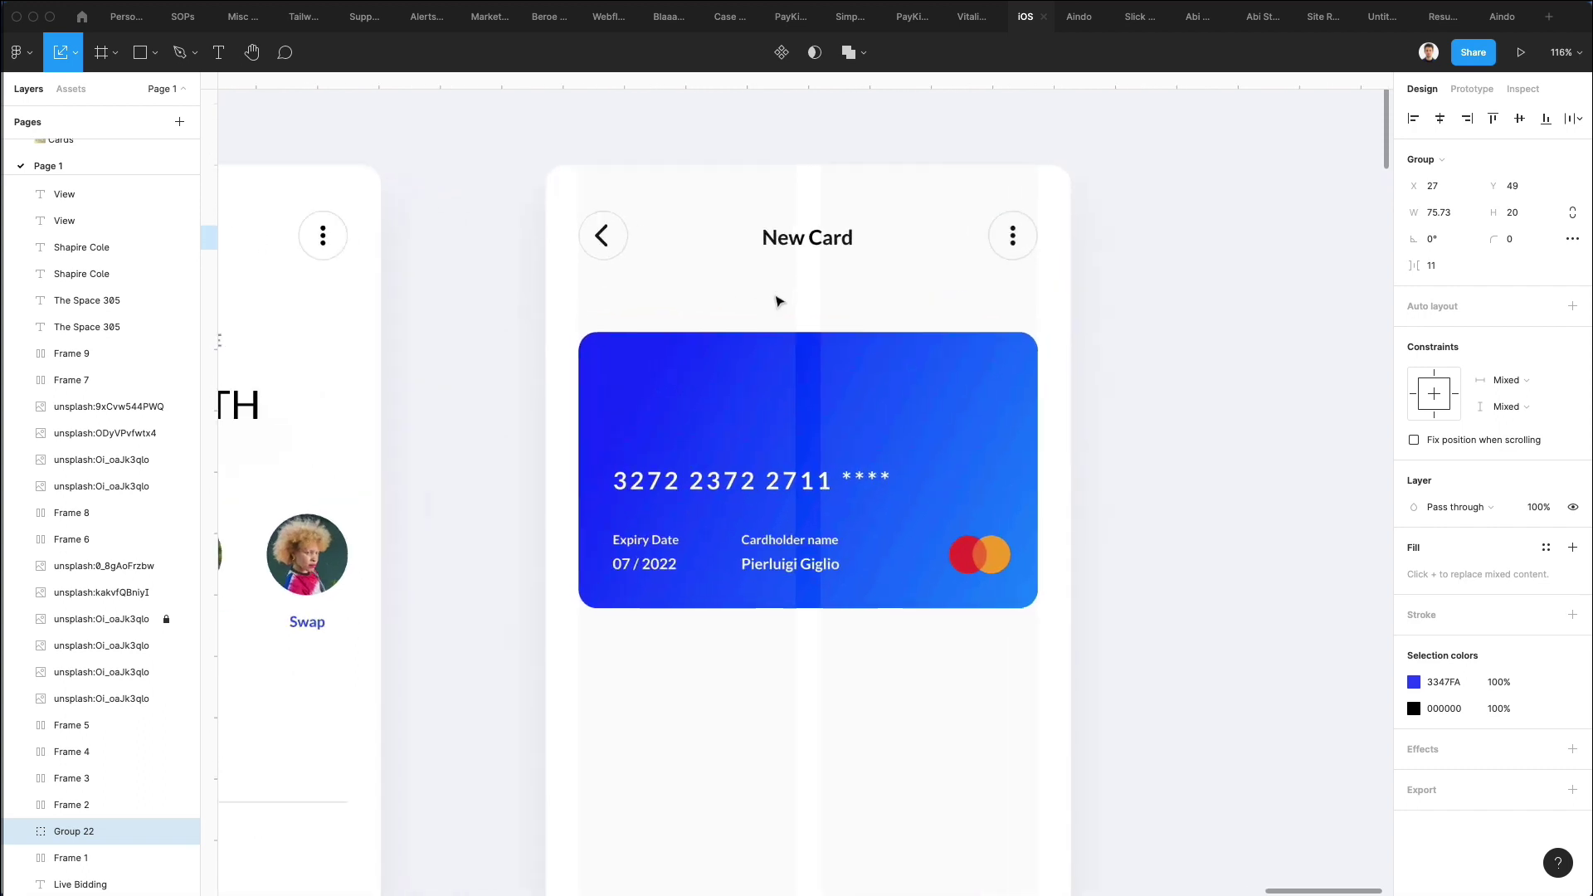
key(ctrl+v)
drag(805, 491, 655, 395)
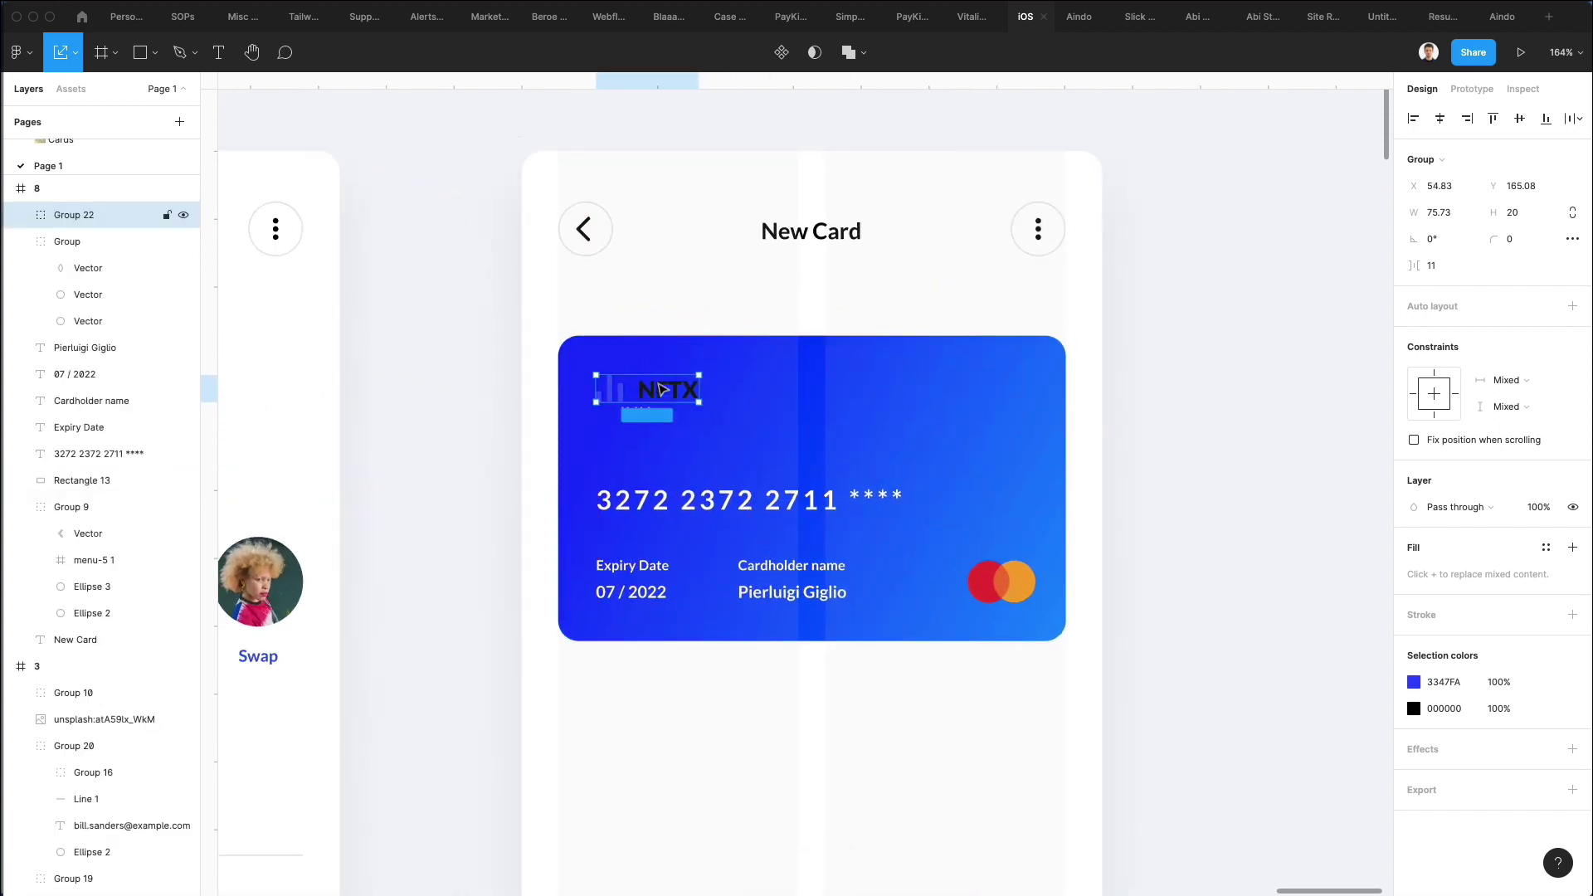
key(i)
click(550, 295)
click(727, 324)
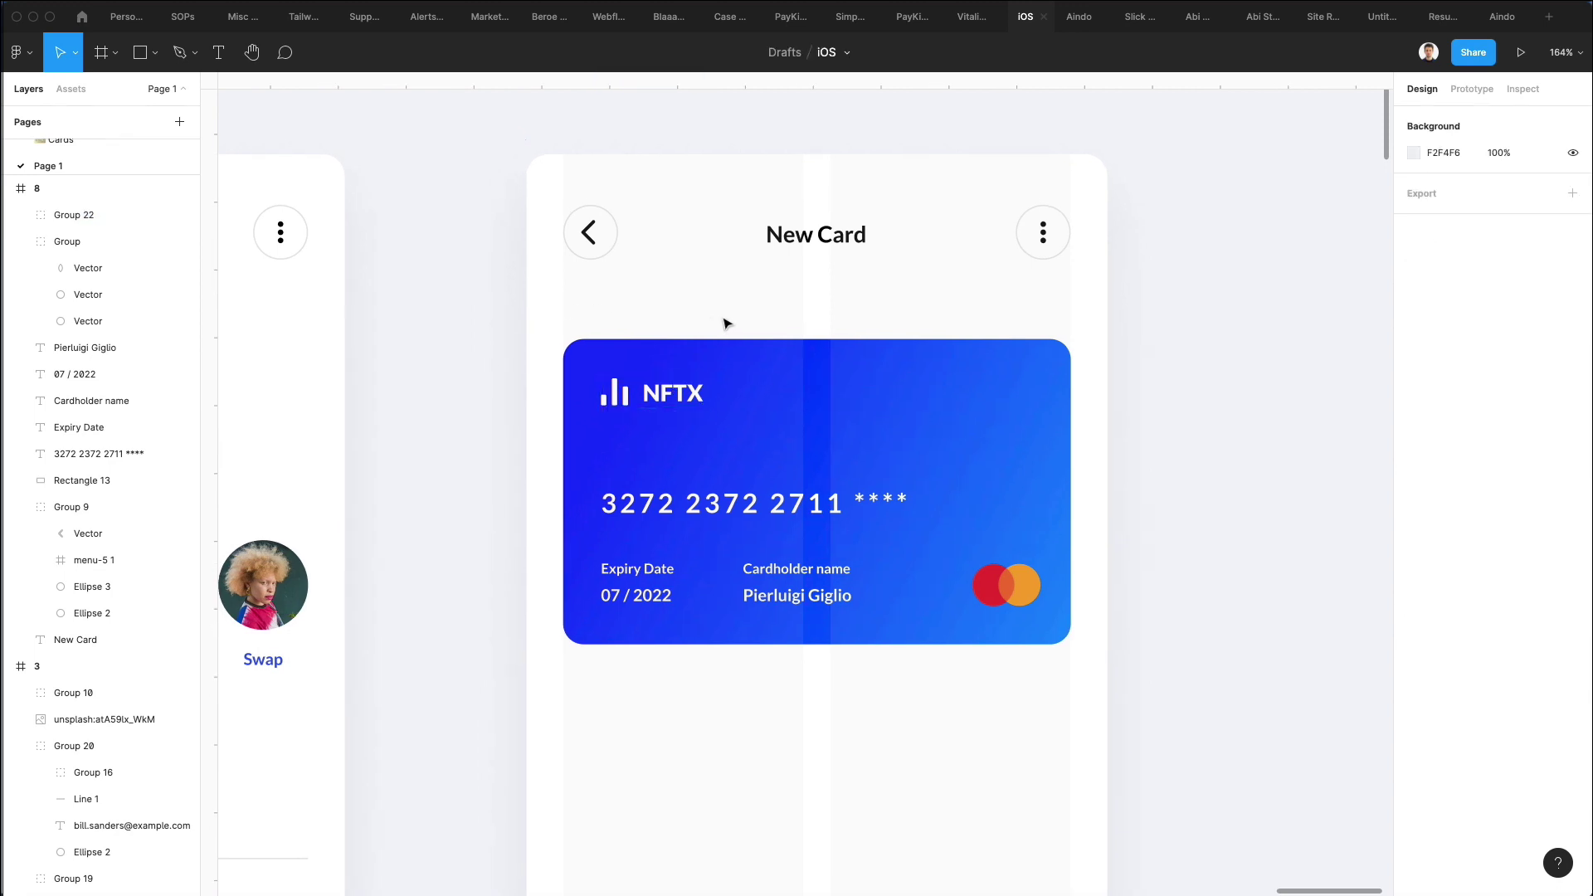
scroll(806, 292, down, 1)
scroll(807, 291, right, 3)
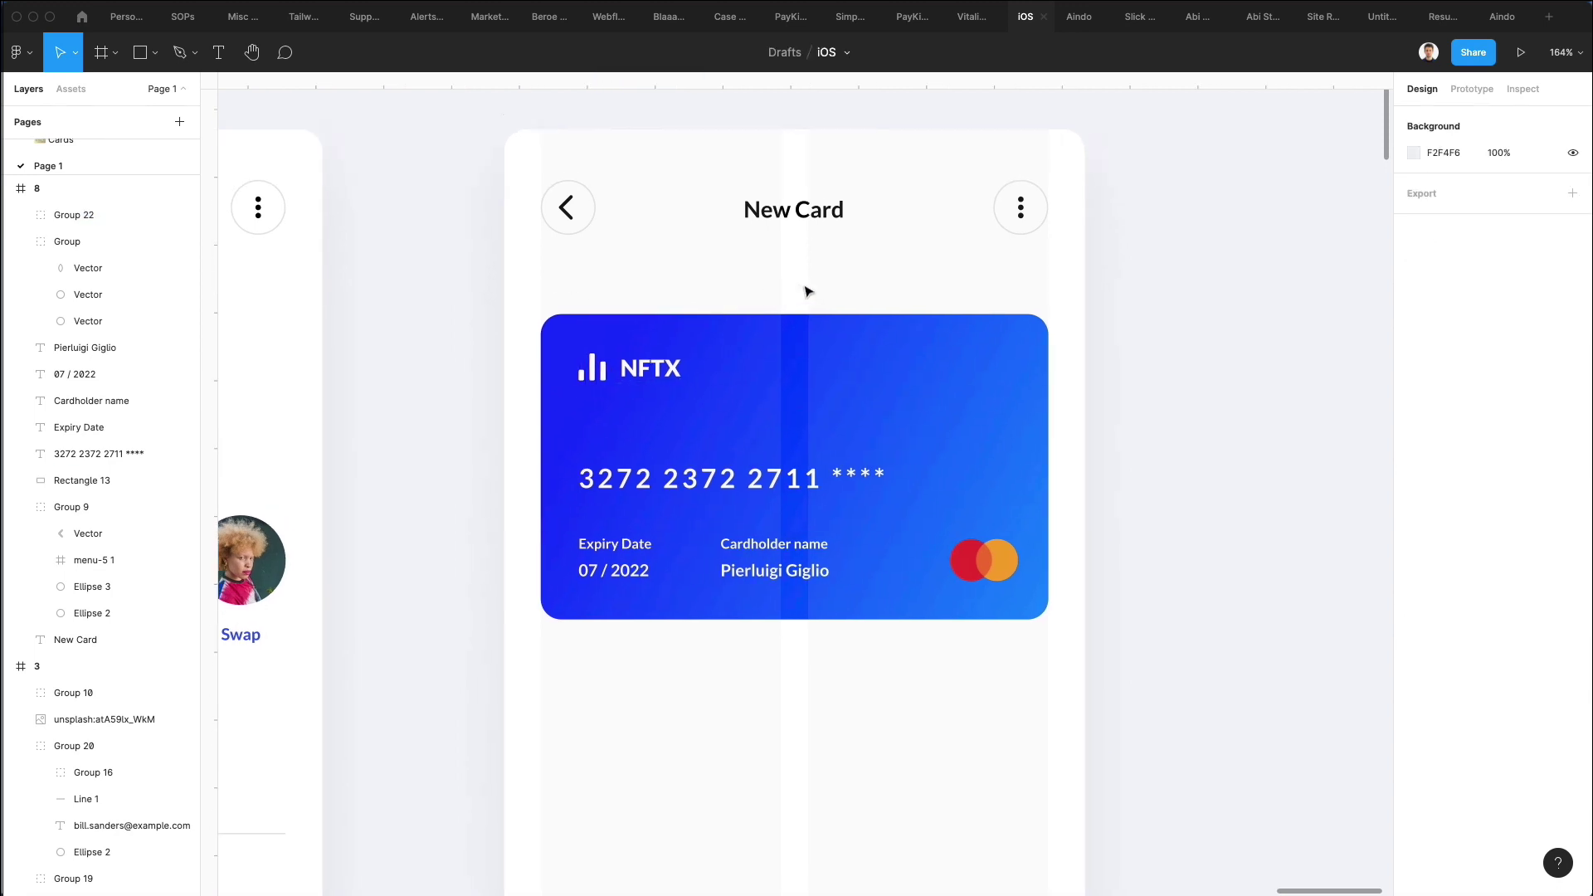
scroll(806, 291, down, 2)
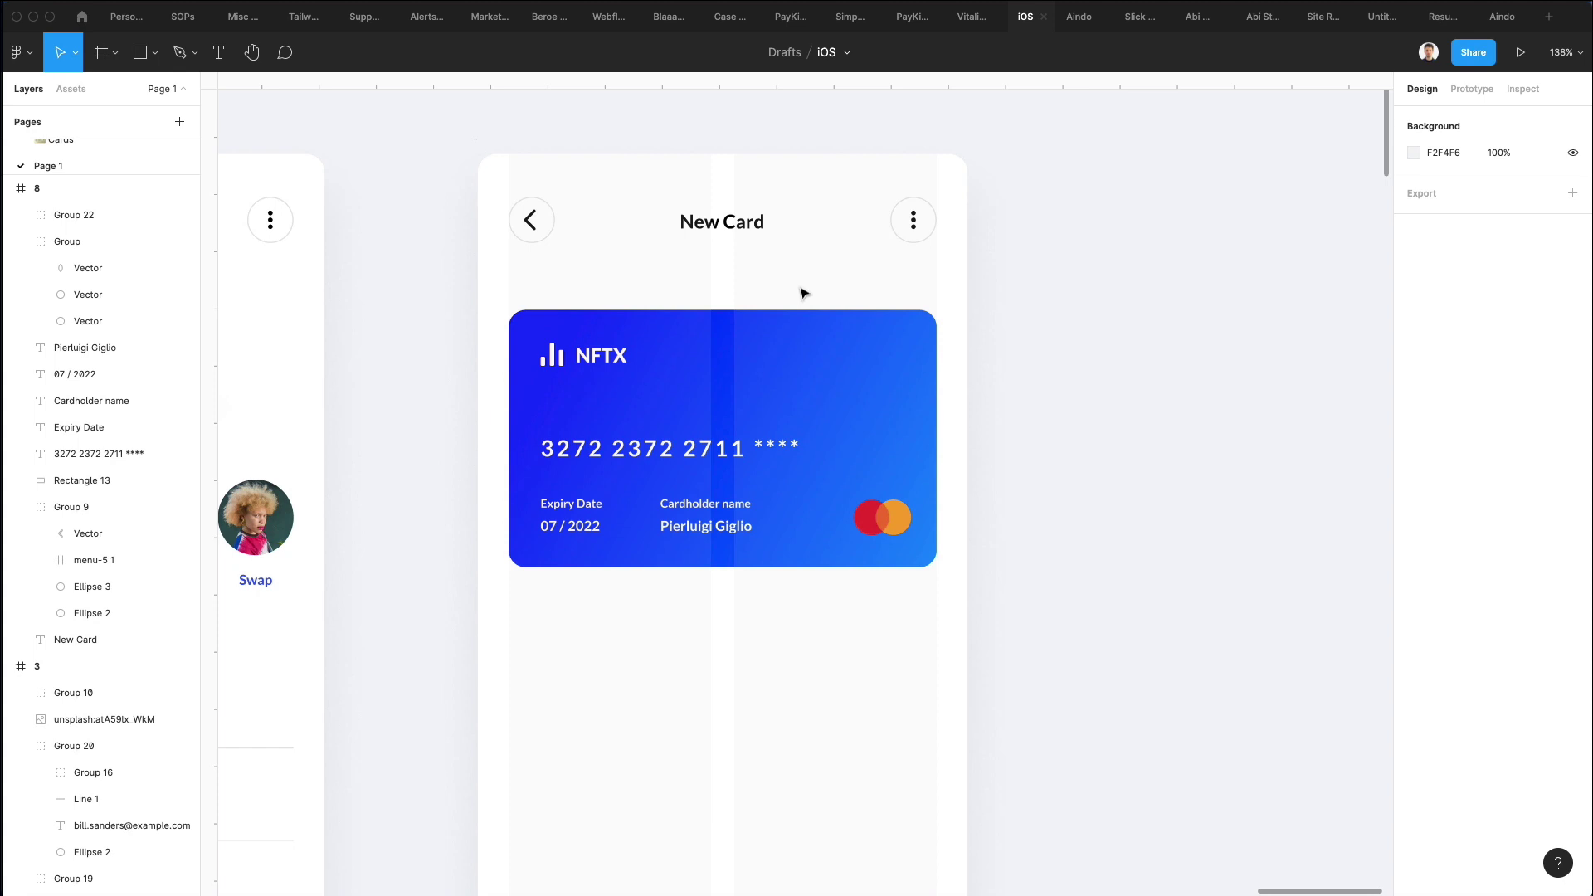
Duplicate the 07 / 2022 text beside the NFTX logo as a '$ 5039' balance and enlarge it.
double_click(600, 356)
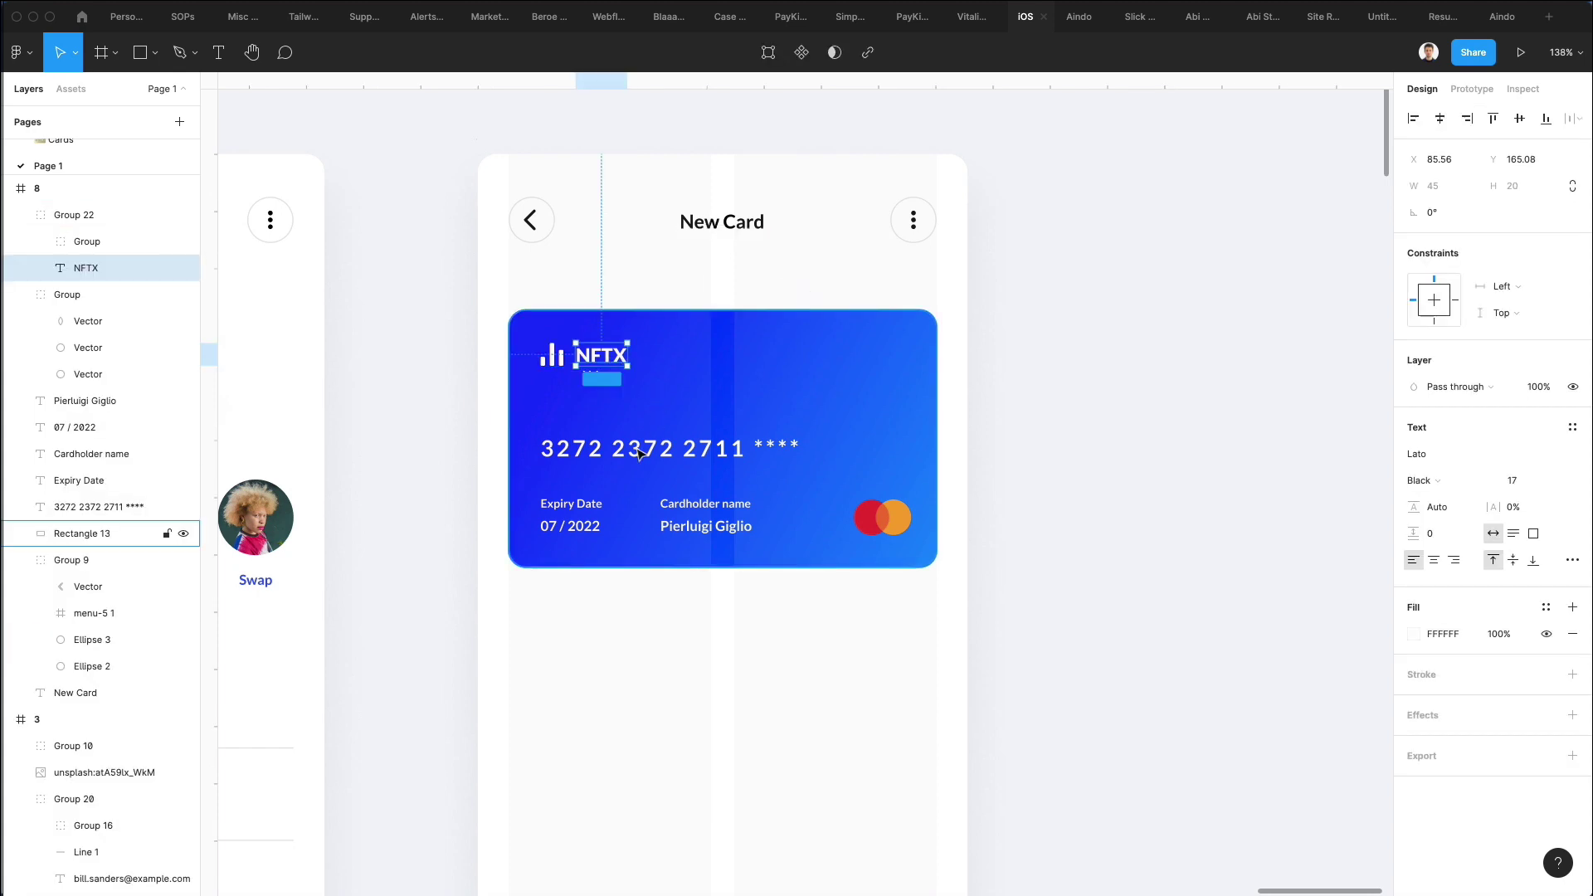
click(638, 452)
click(579, 529)
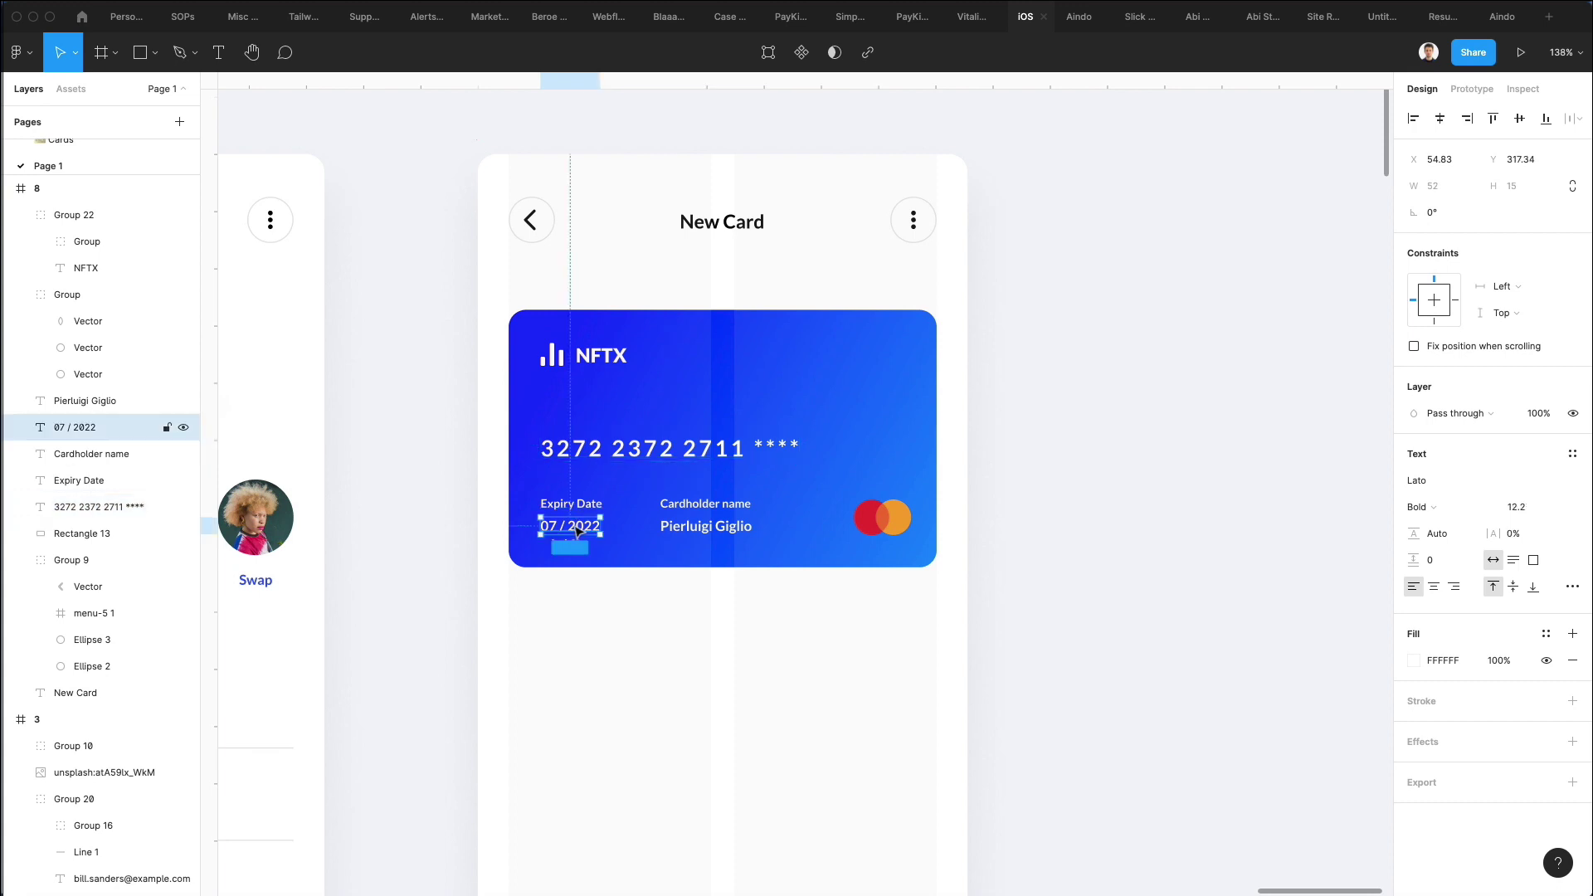
drag(579, 531, 718, 359)
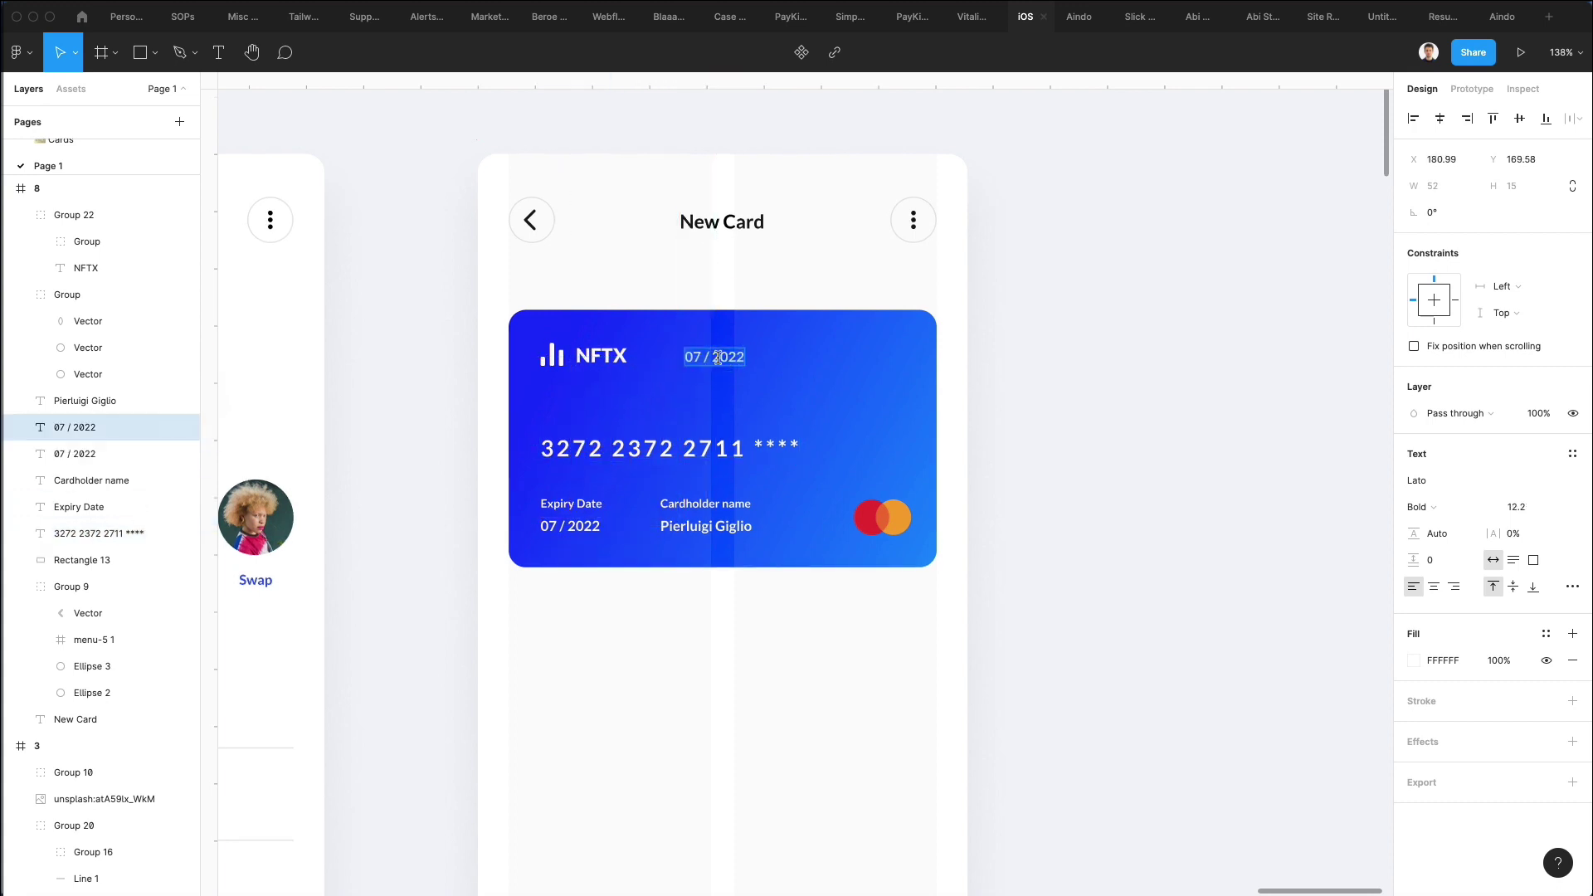
text($ 5039)
key(Escape)
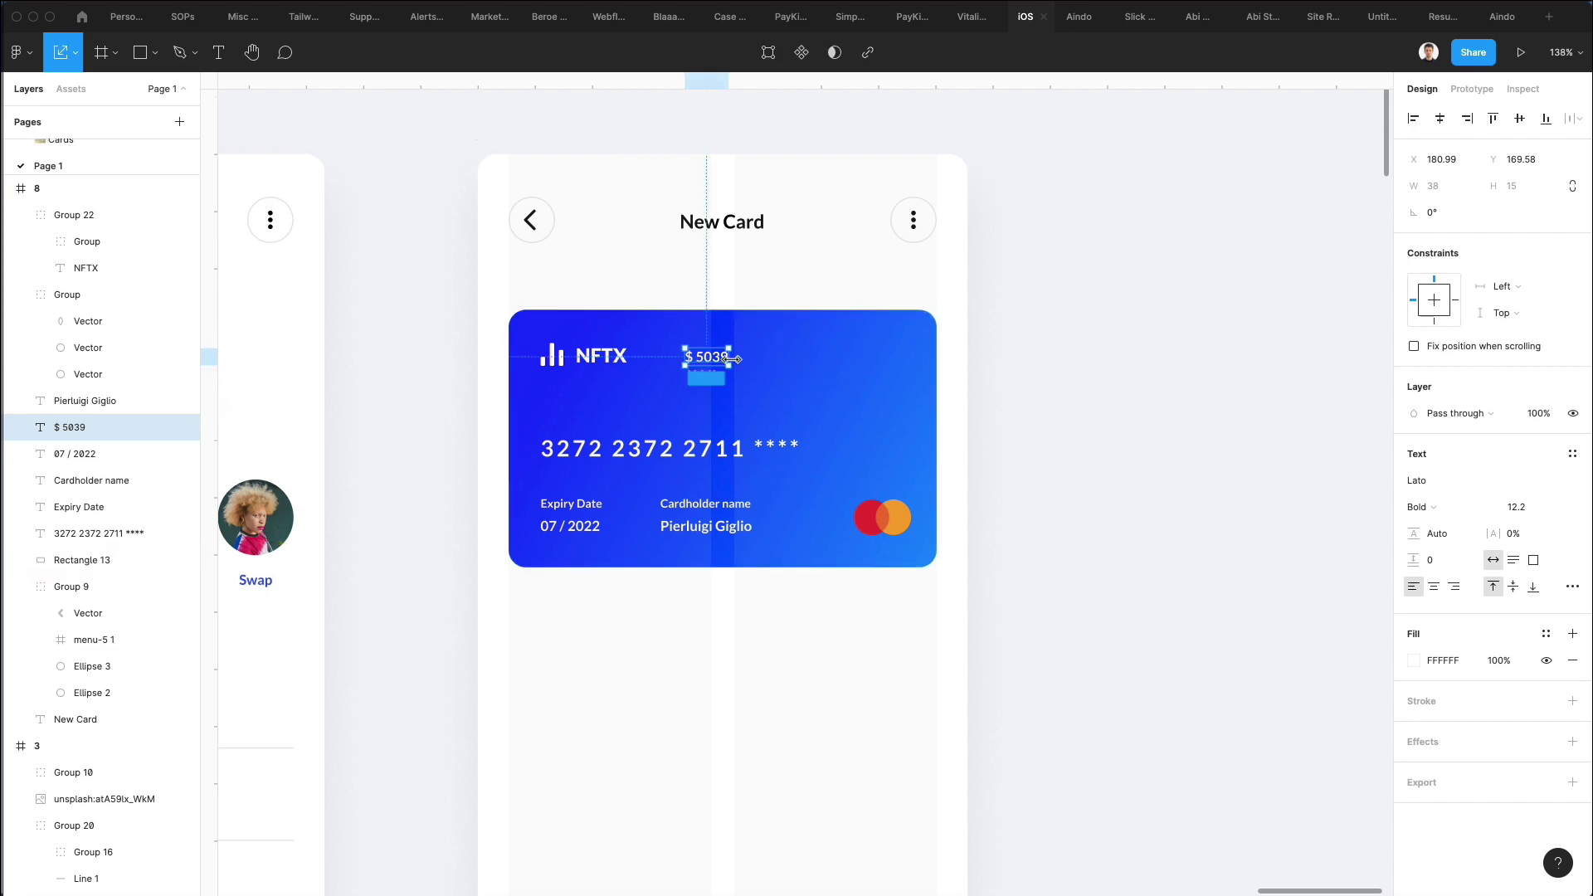
drag(728, 365, 874, 368)
click(1078, 246)
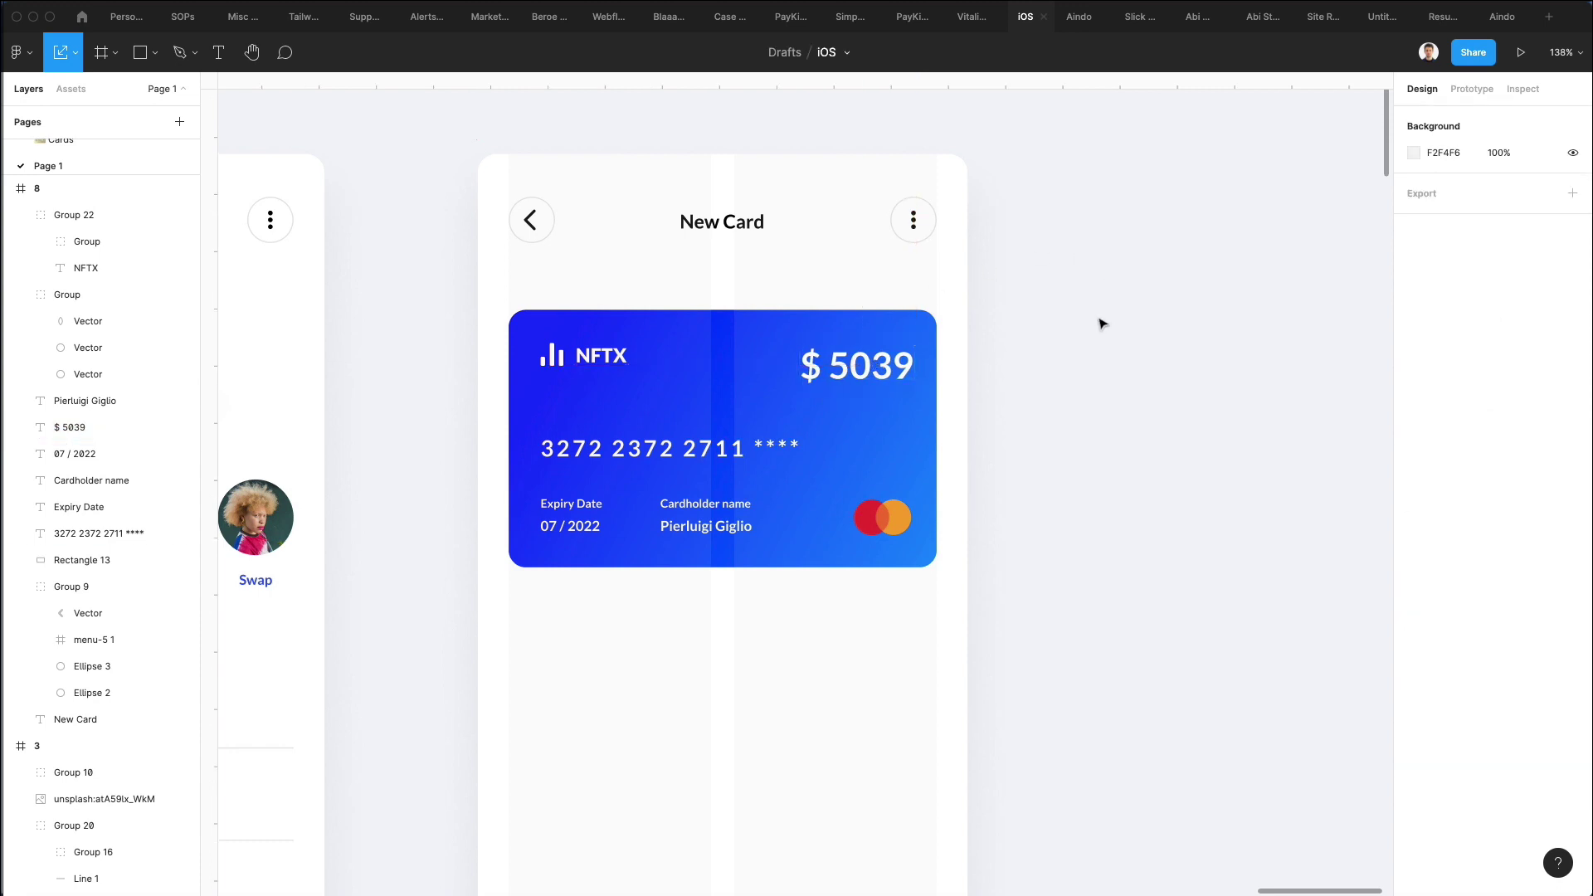
Delete the $ 5039 balance text from the card.
click(878, 382)
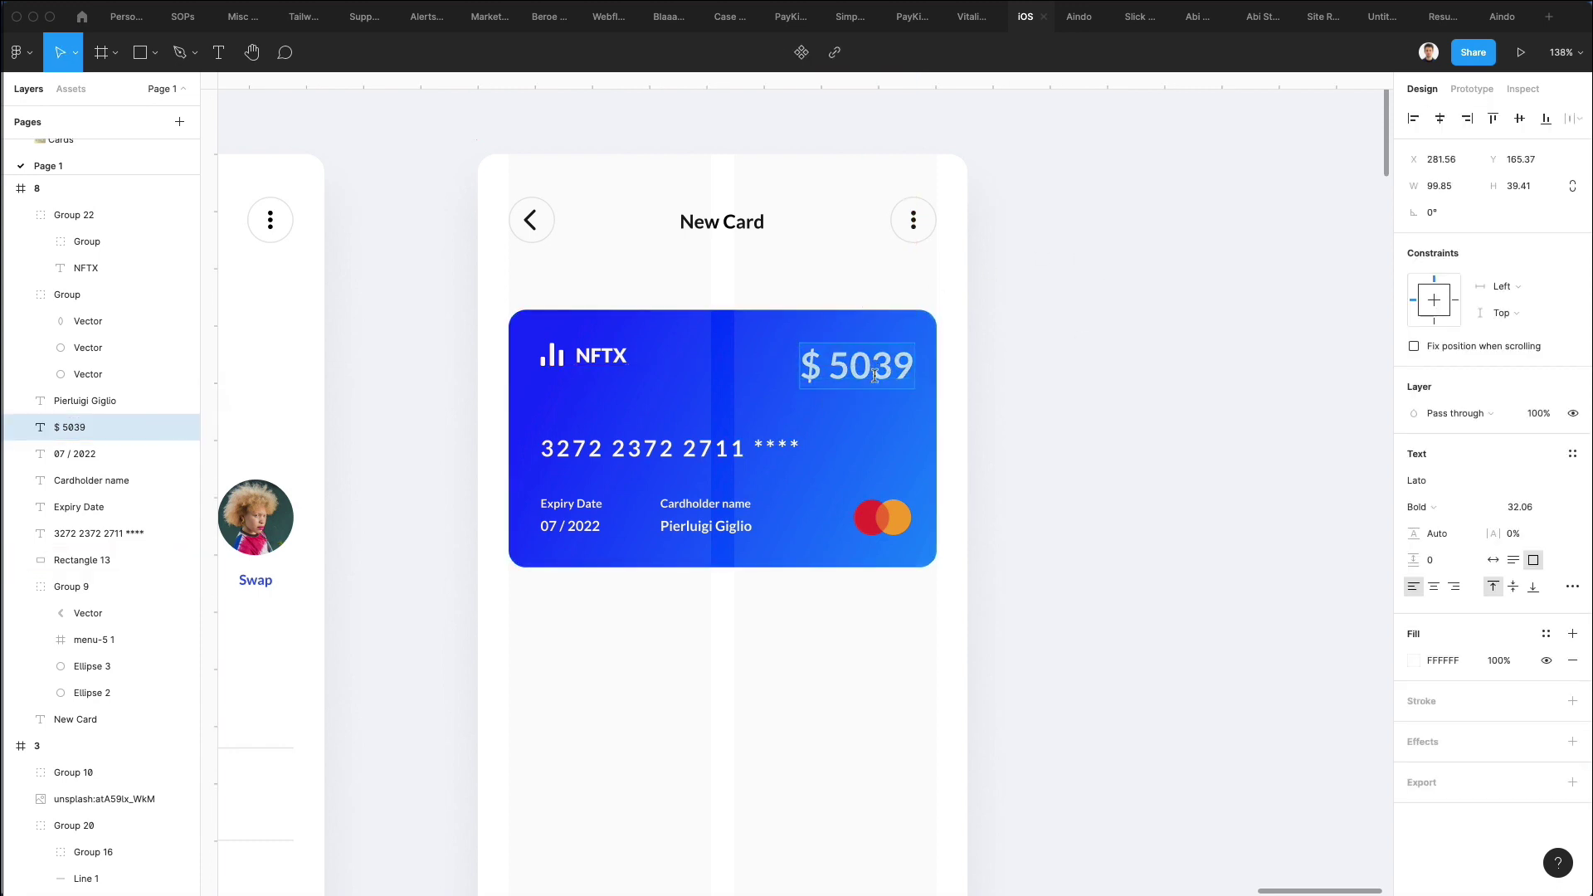
key(Delete)
scroll(734, 489, down, 5)
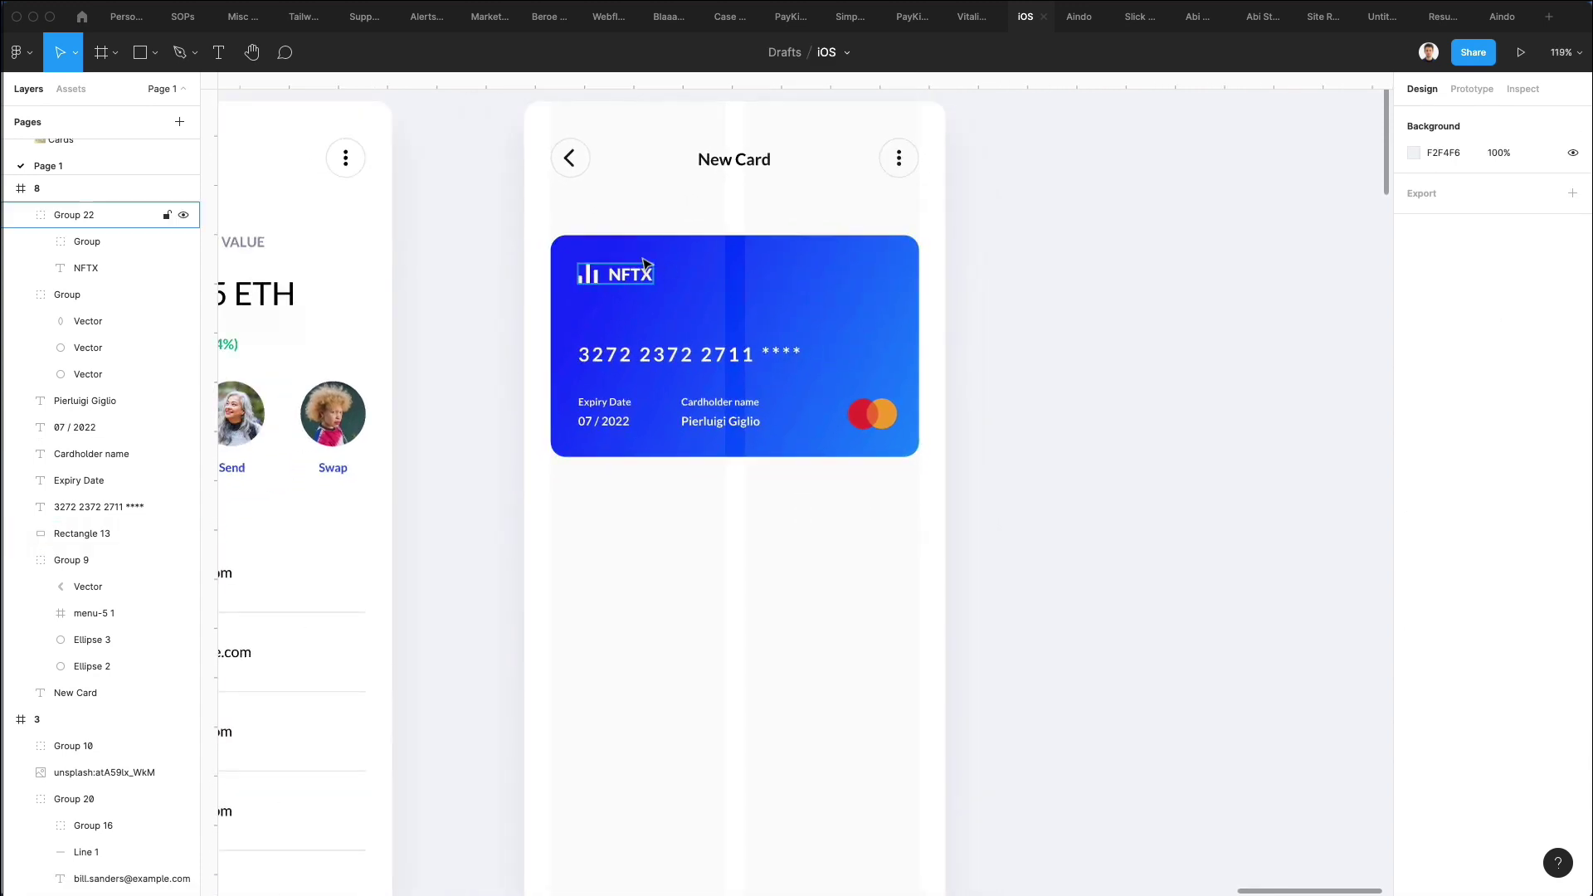
Nudge the whole card up and select its background rectangle.
drag(535, 232, 1049, 512)
key(shift+Up)
key(shift+Up)
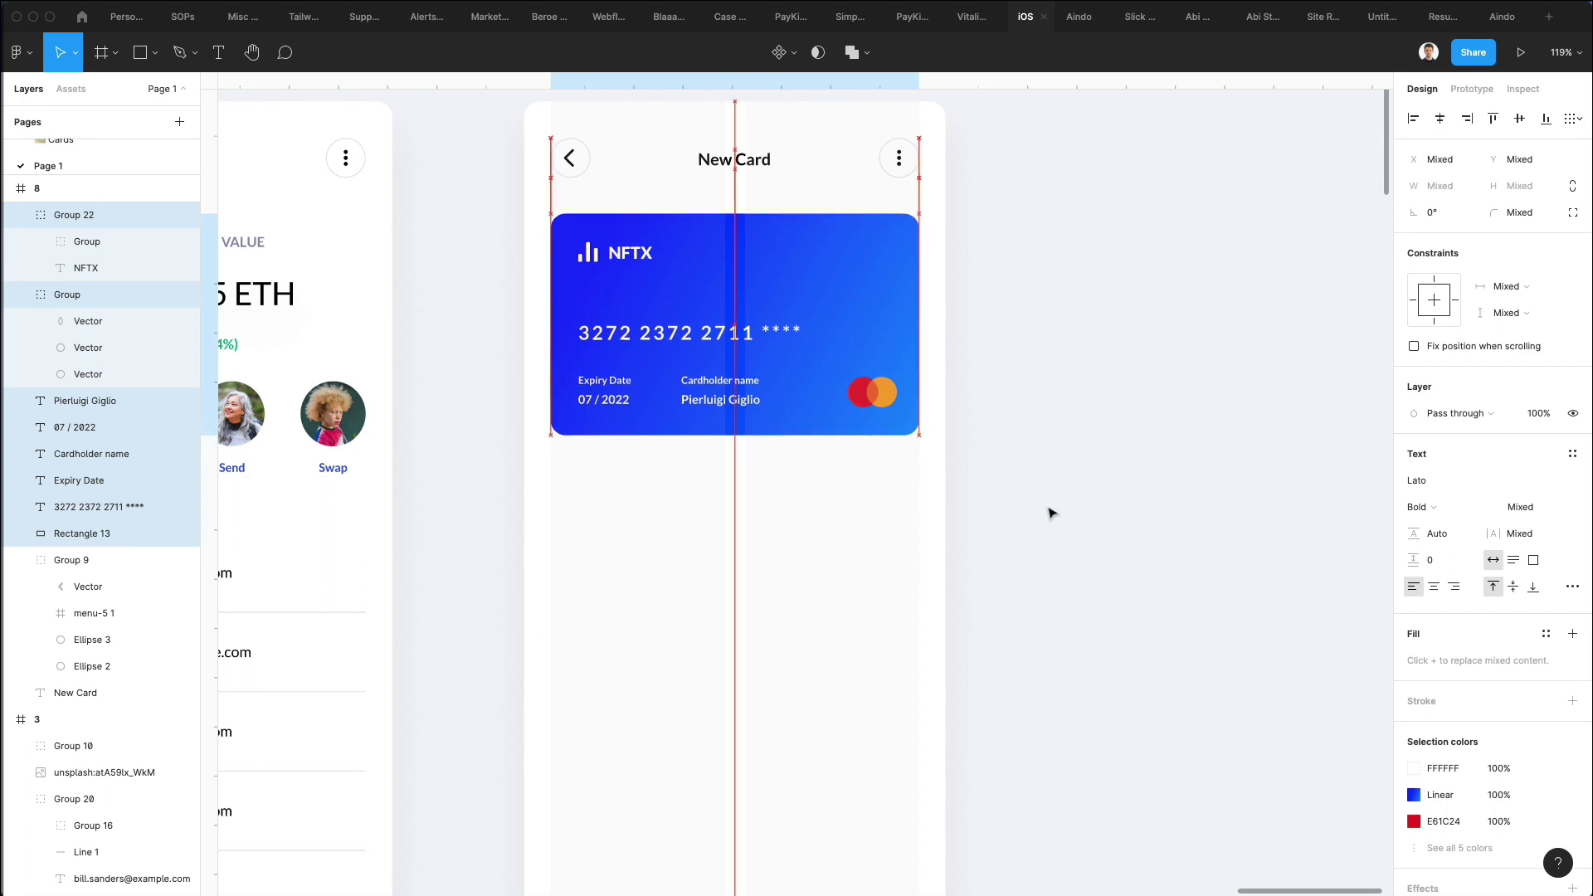
click(1050, 510)
click(803, 277)
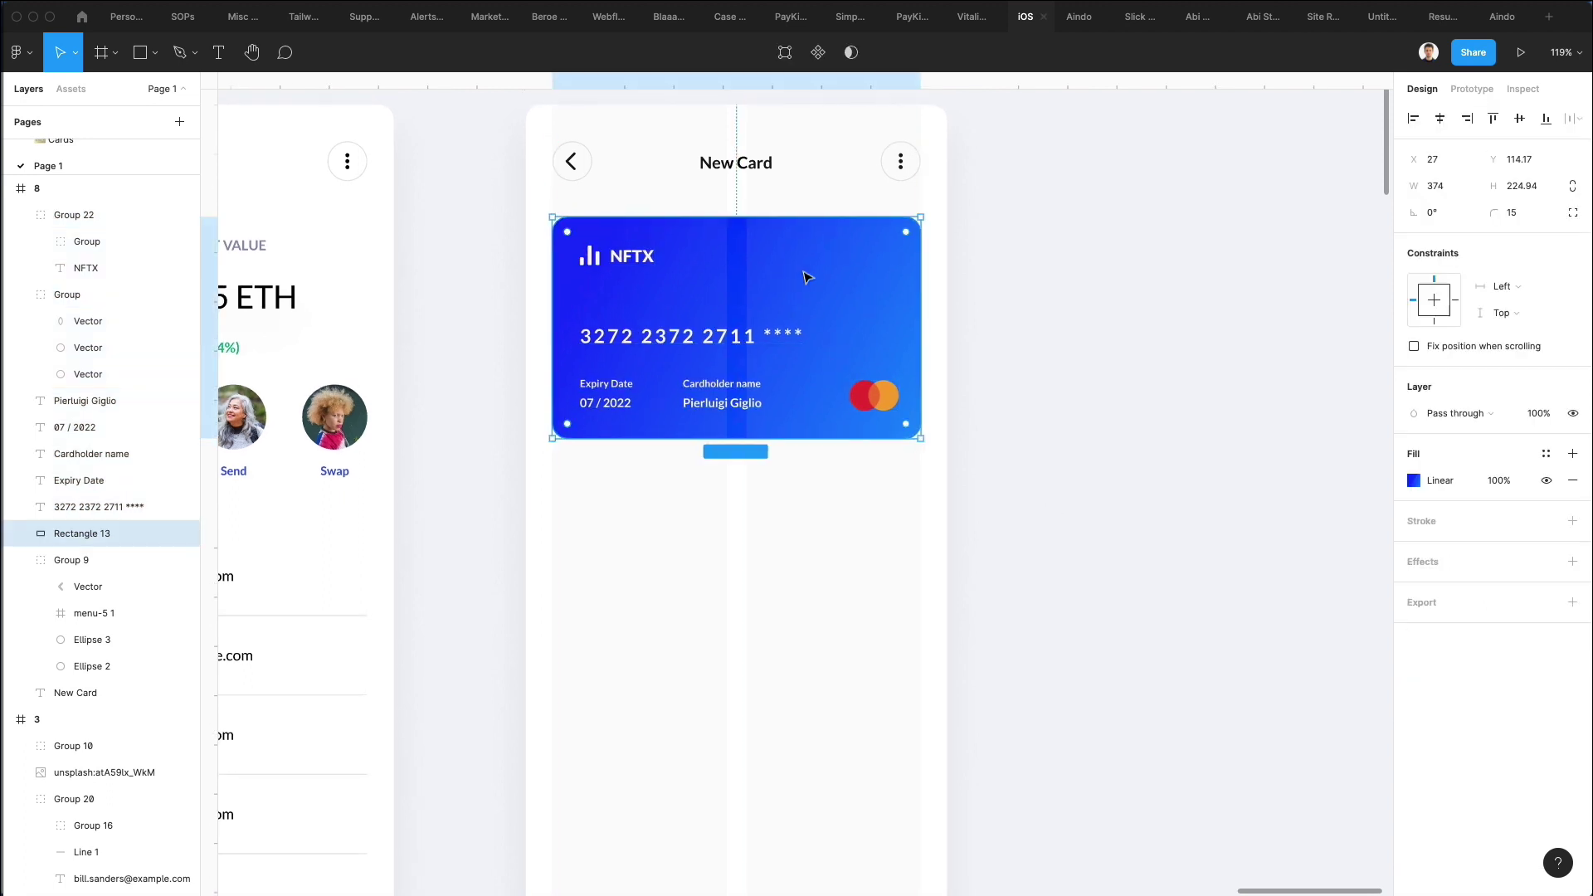
Add a drop shadow to the card with blur 35 and Y offset 34.
click(1443, 557)
click(1413, 588)
click(1344, 629)
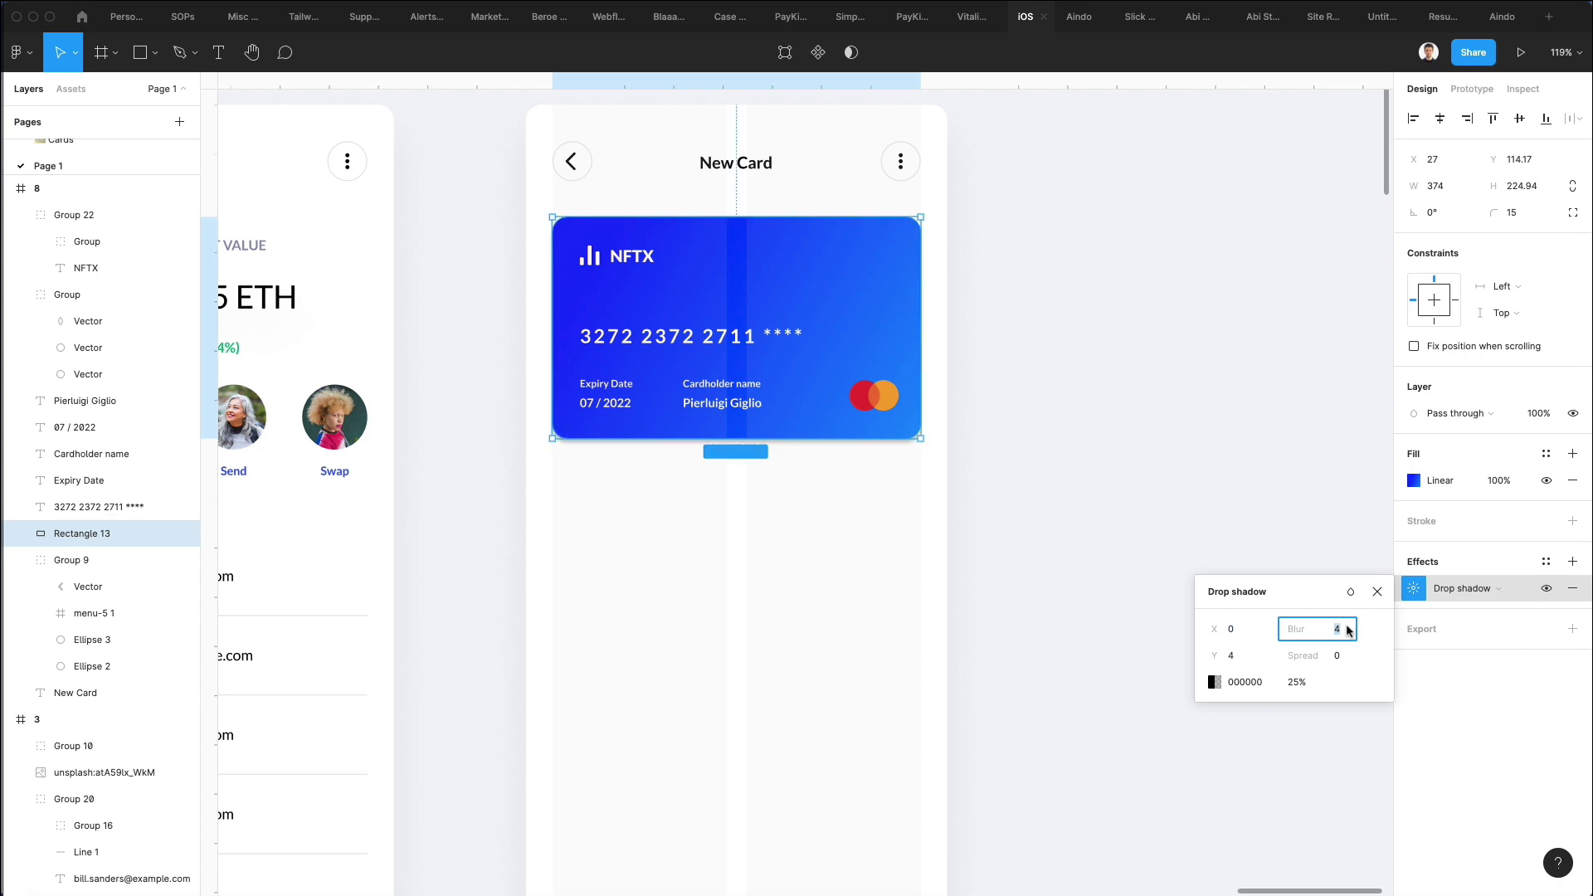
text(24)
key(Return)
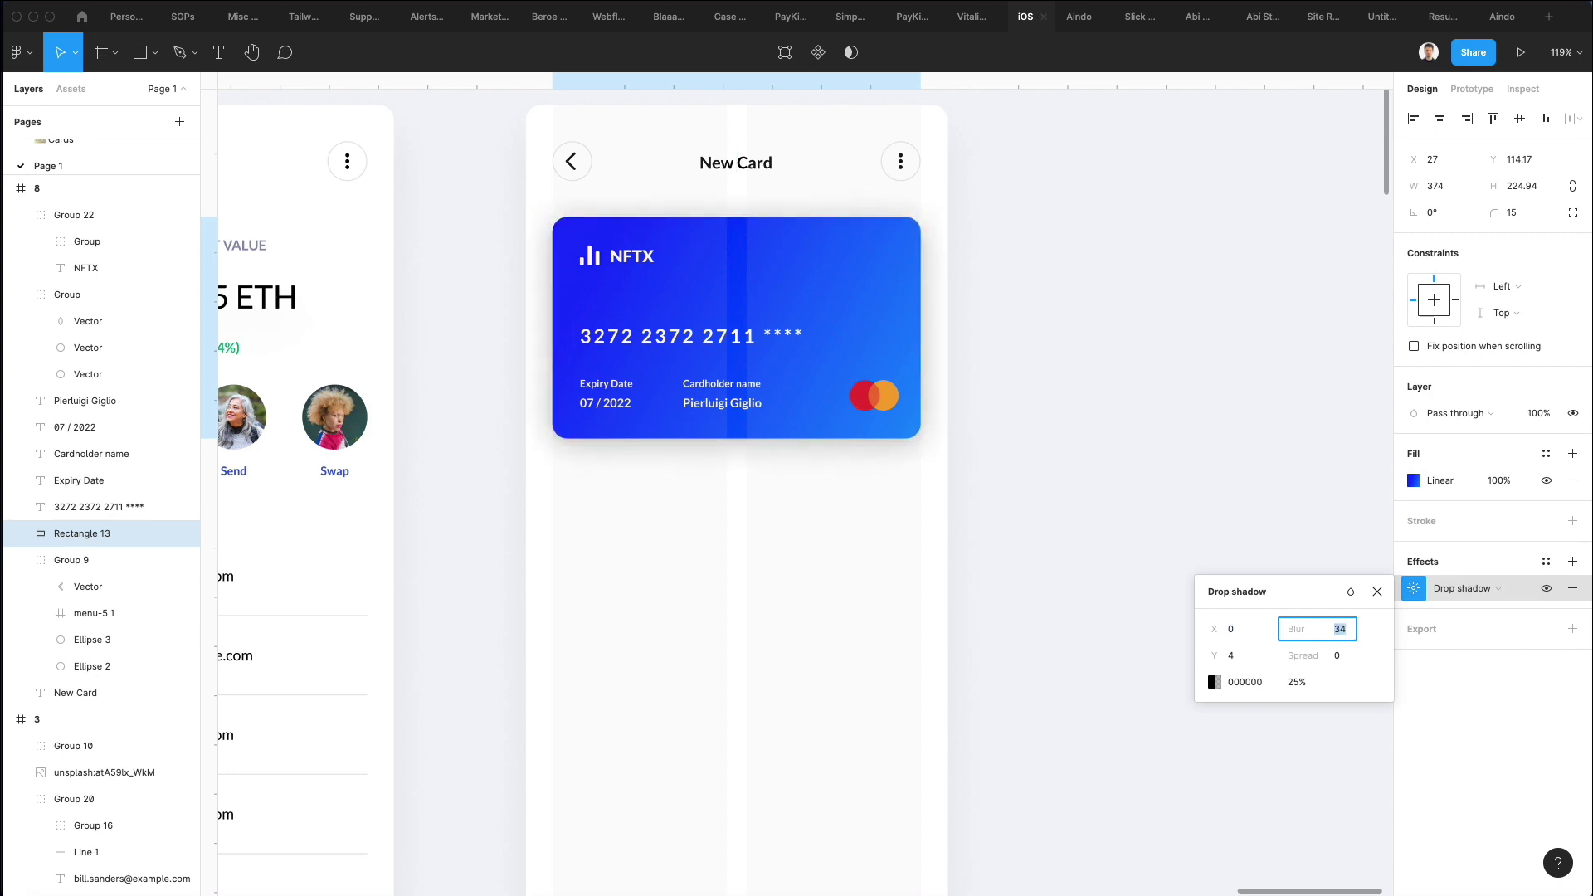
click(1236, 655)
text(24)
key(Return)
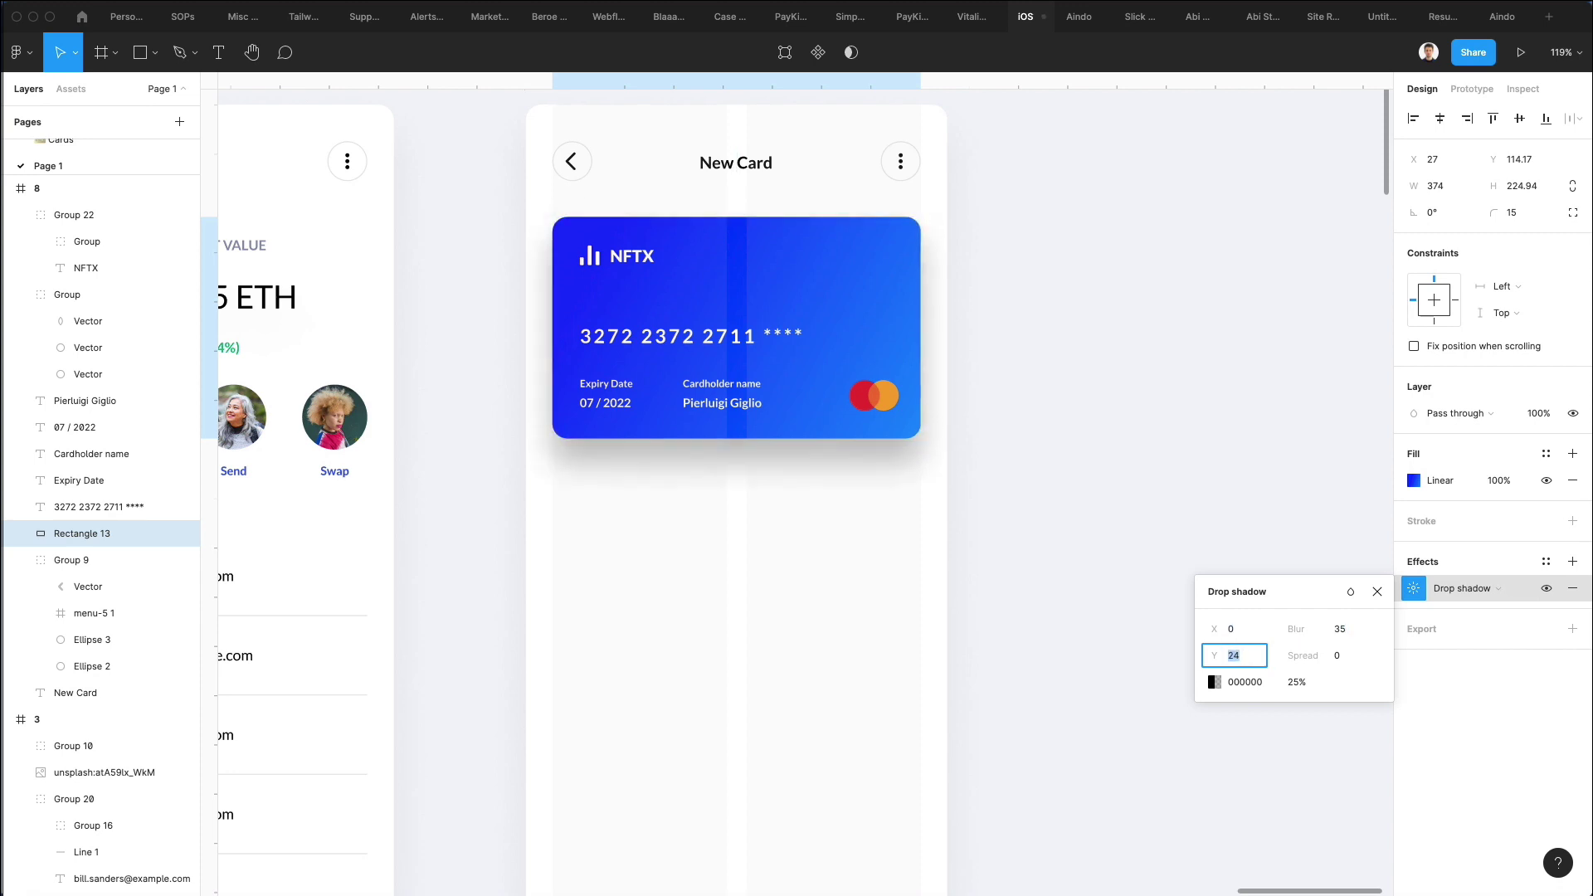
text(34)
key(Return)
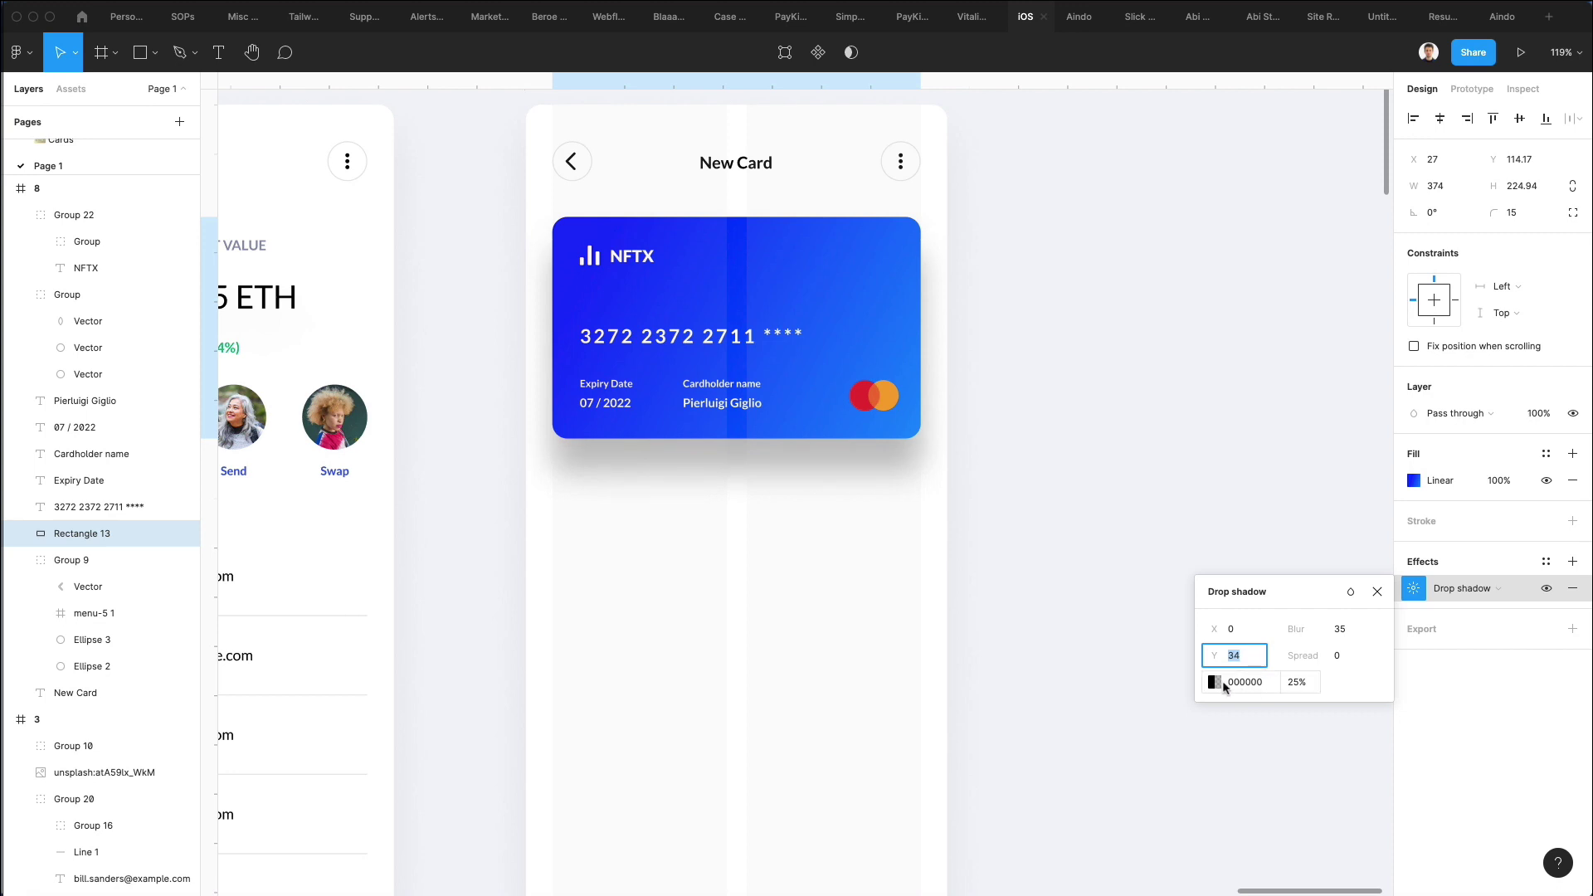
Set the shadow colour to a pale blue-grey CED7EB sampled from the card's blue.
click(1214, 682)
key(i)
click(738, 353)
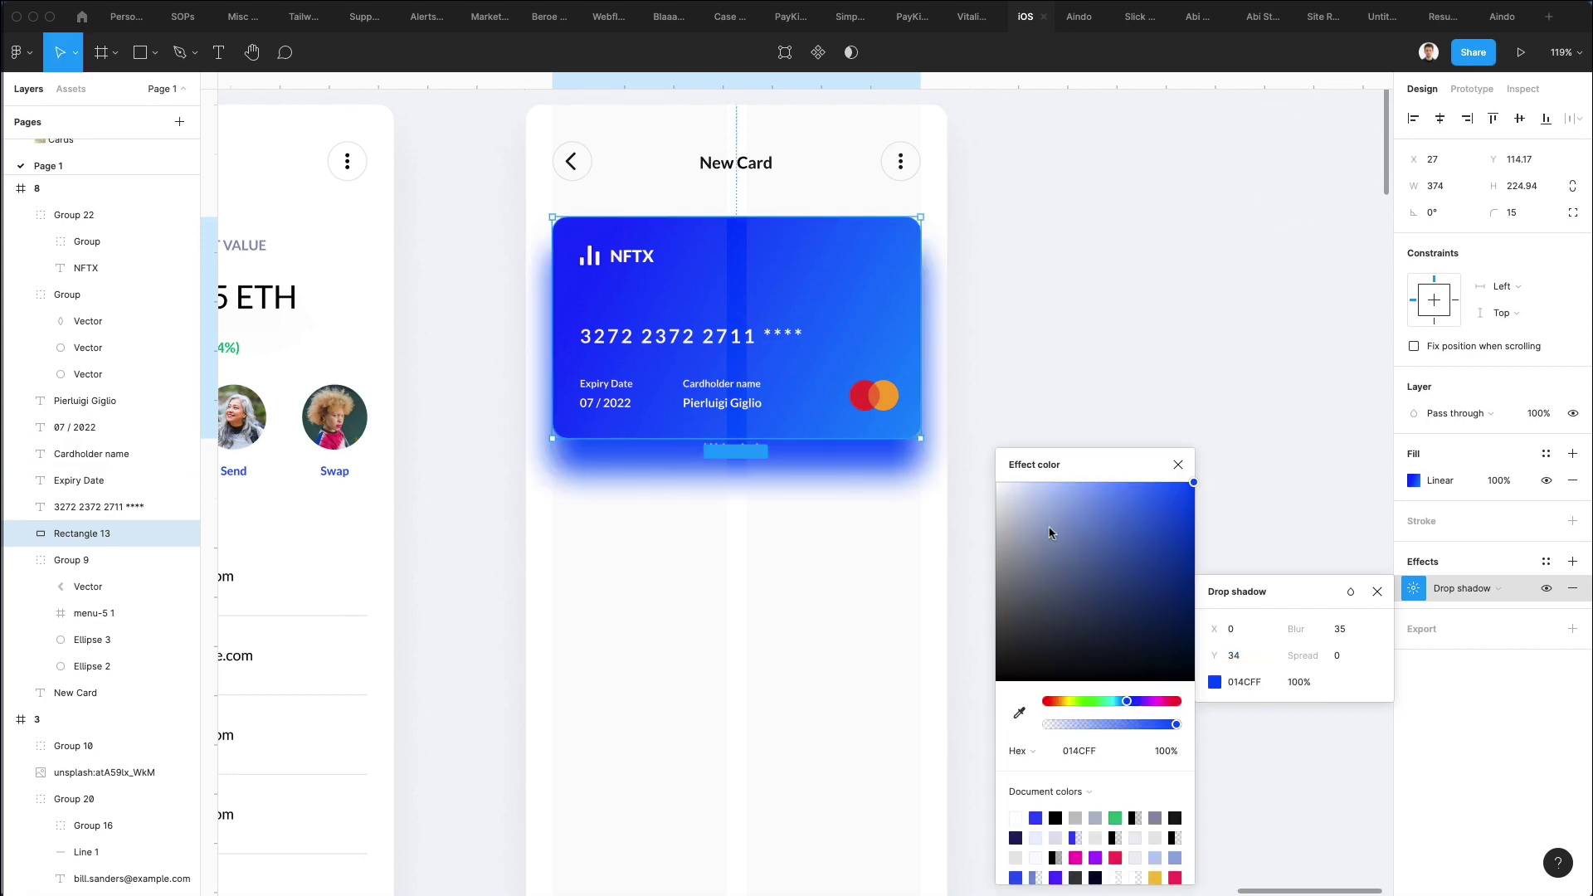
drag(1003, 494, 1021, 506)
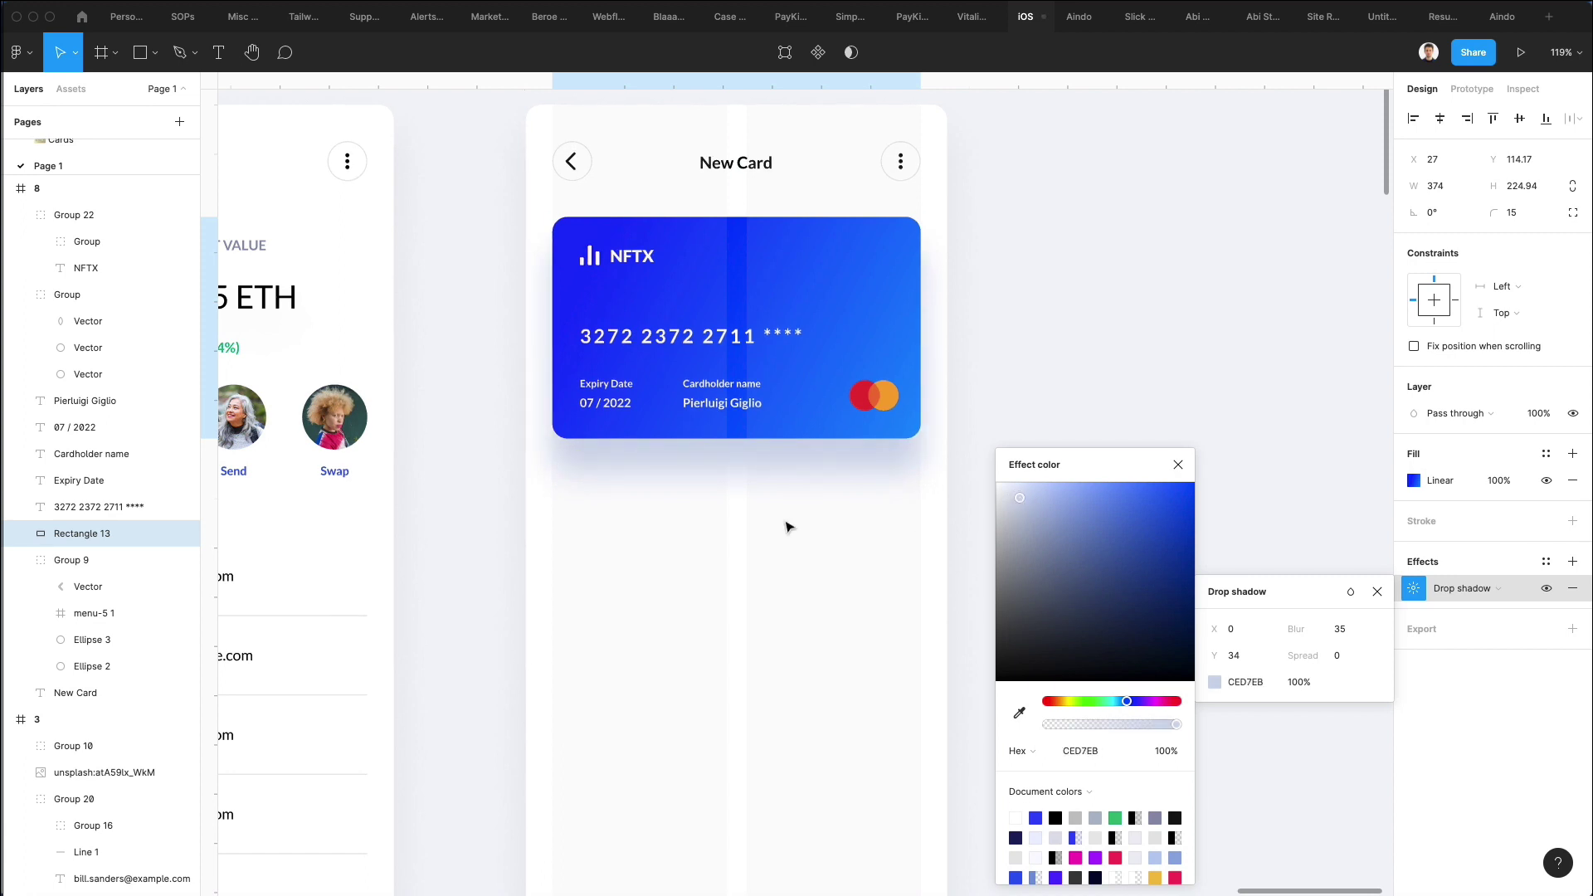
click(733, 531)
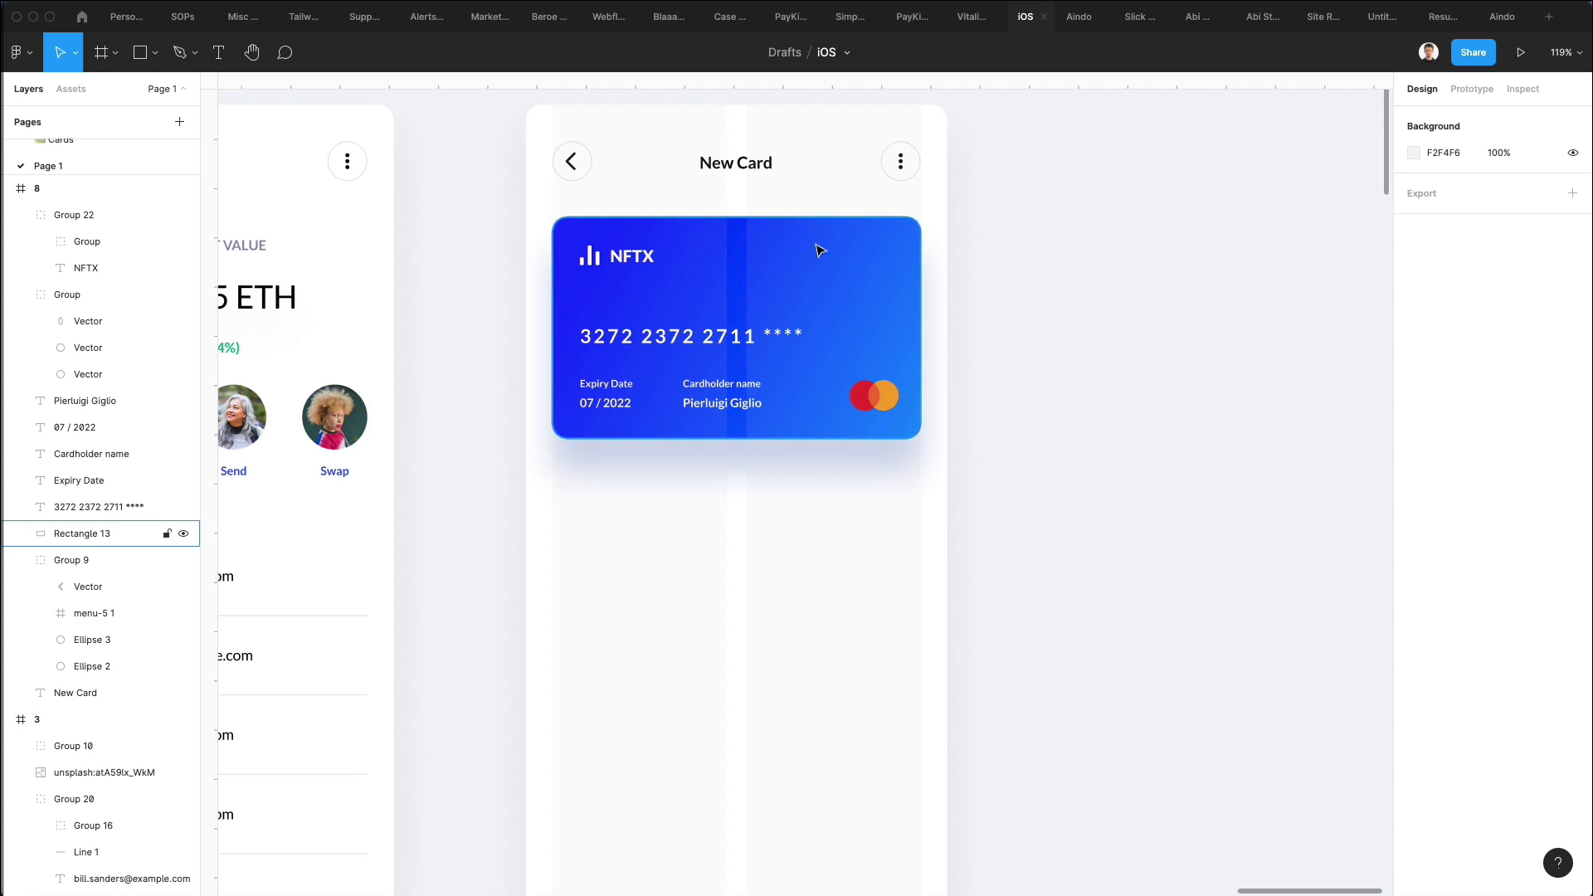
Try a Black font weight on the card number, then undo it.
click(693, 339)
click(1447, 507)
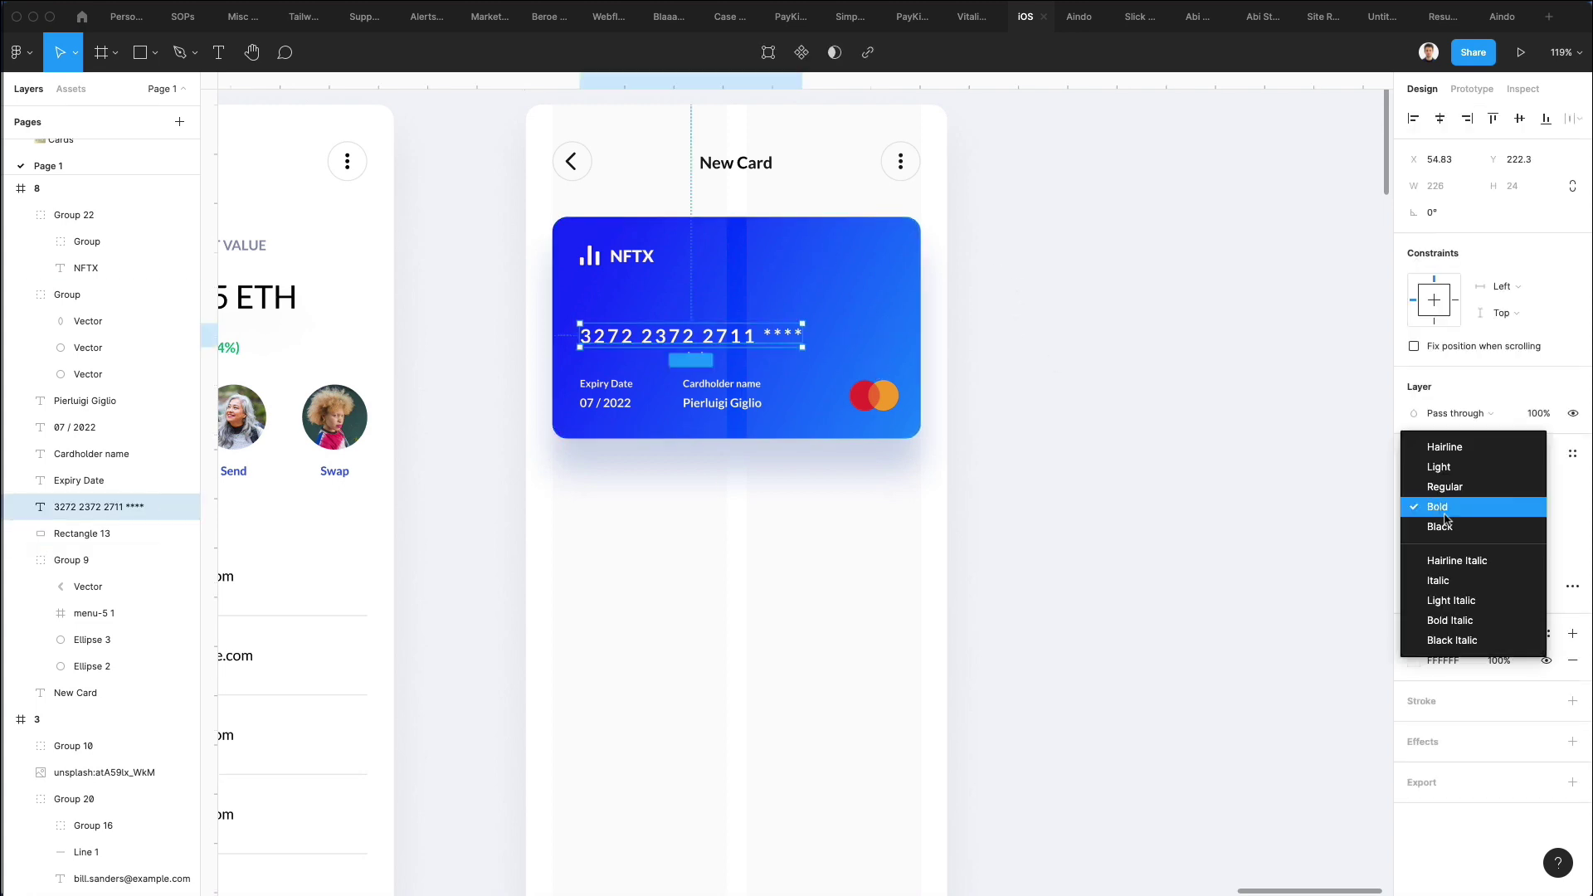
click(1449, 525)
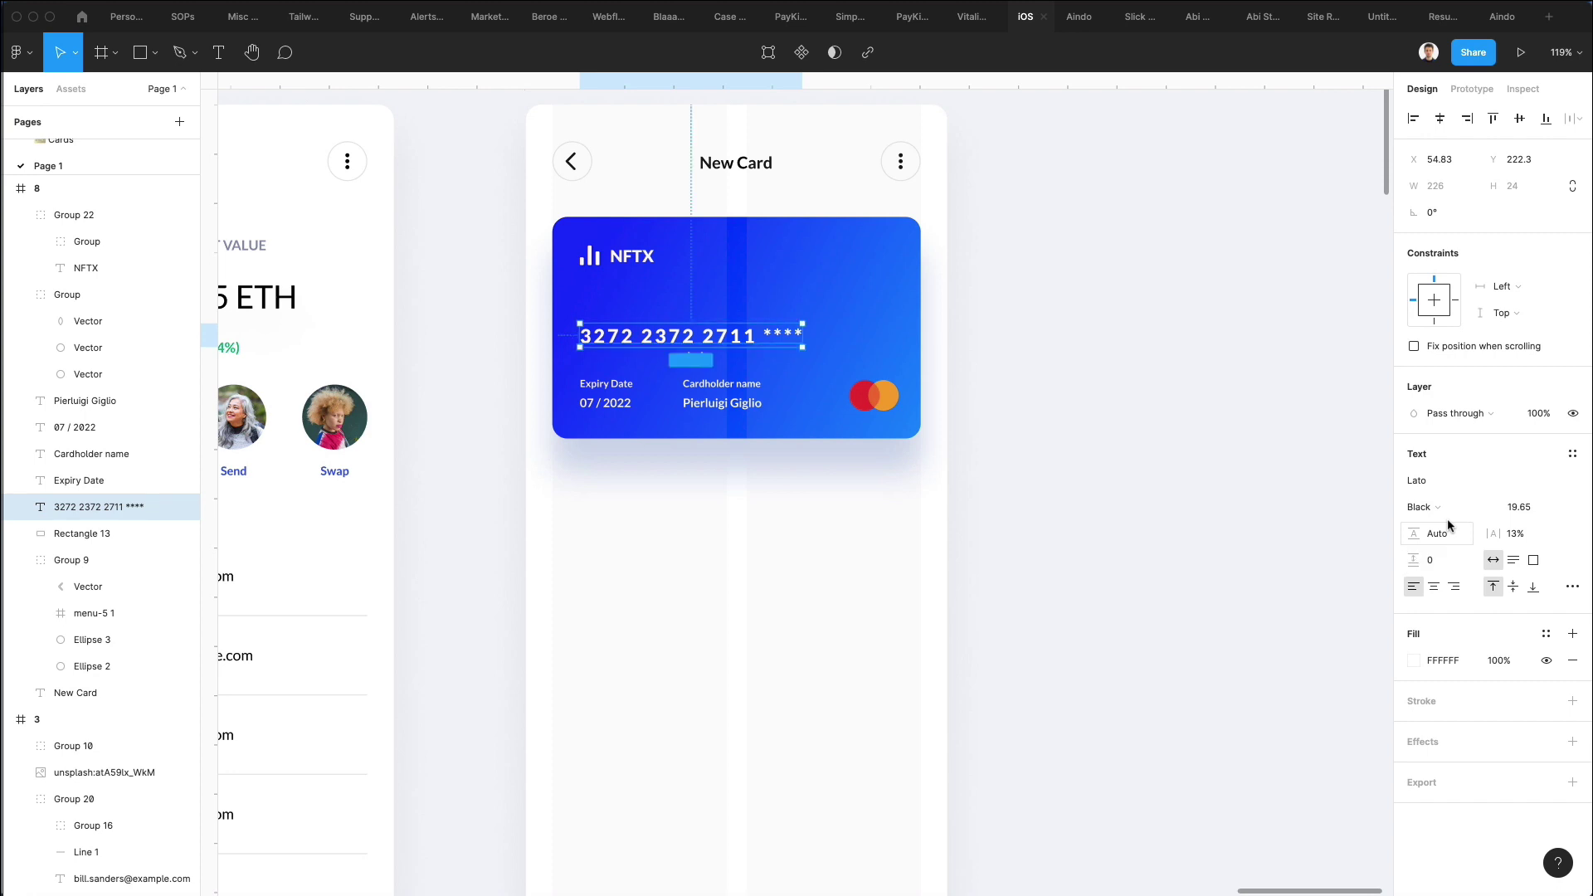
click(987, 540)
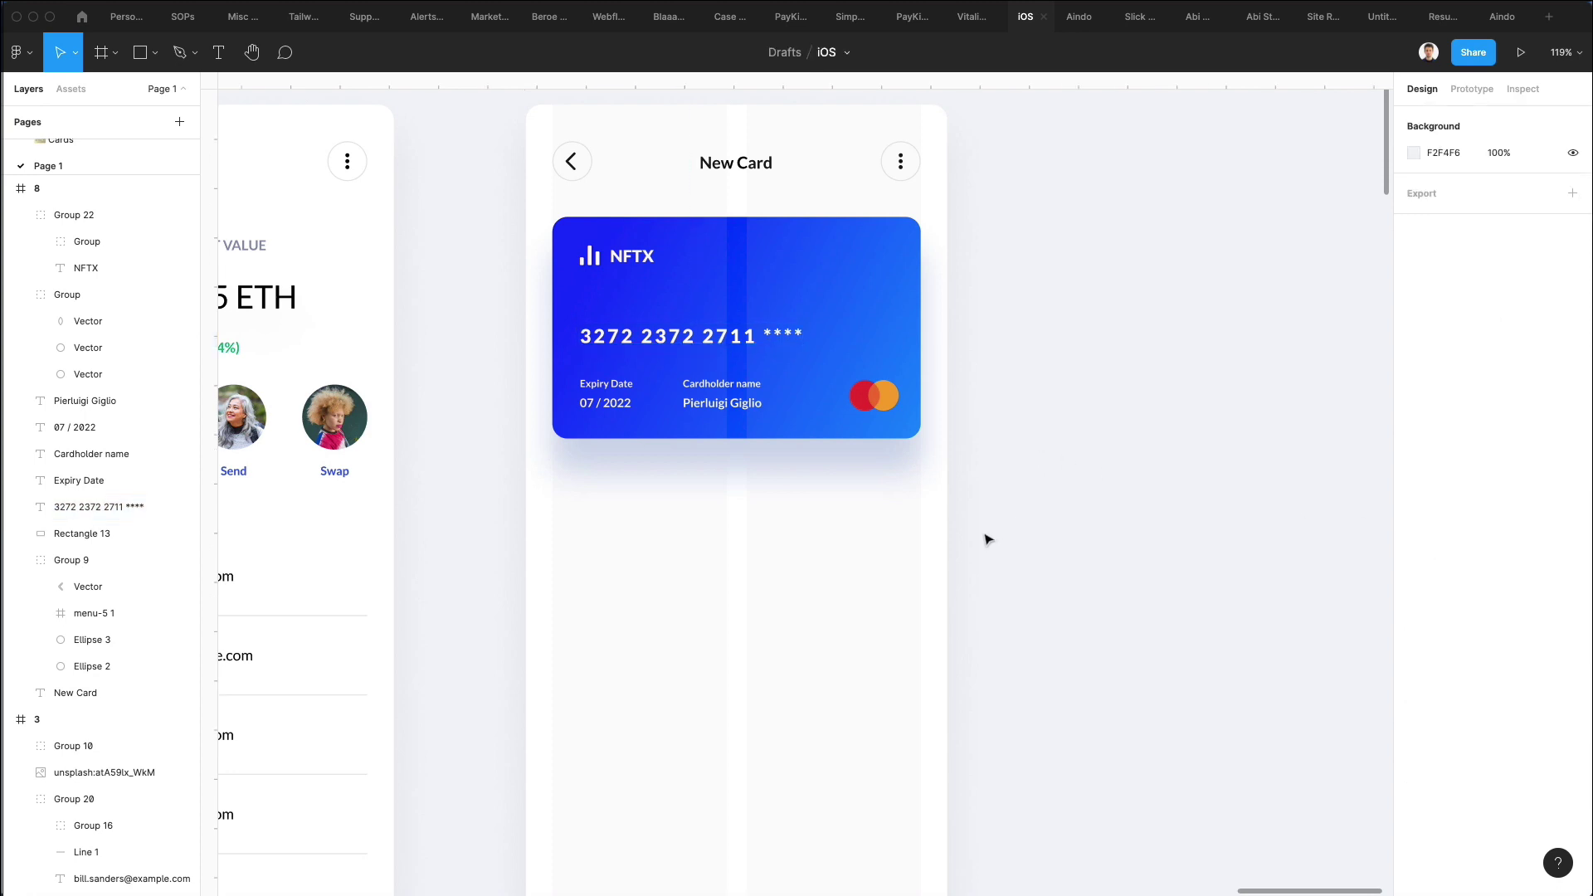
key(ctrl+z)
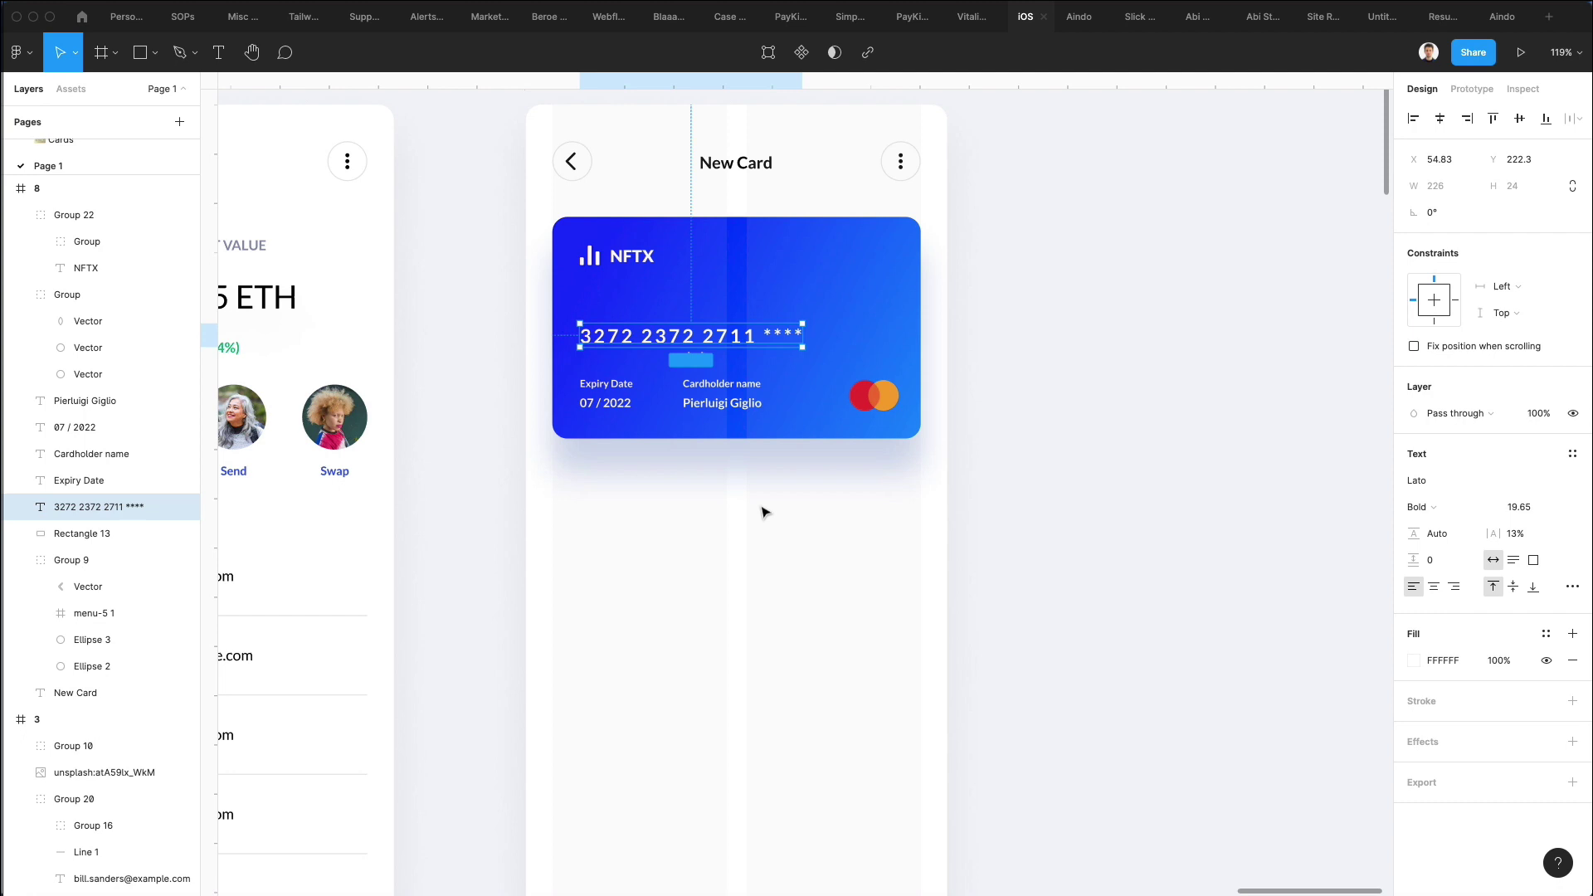
key(Escape)
Duplicate the New Card title below the card as 'Card Details', aligned with the card's left edge.
scroll(674, 234, down, 1)
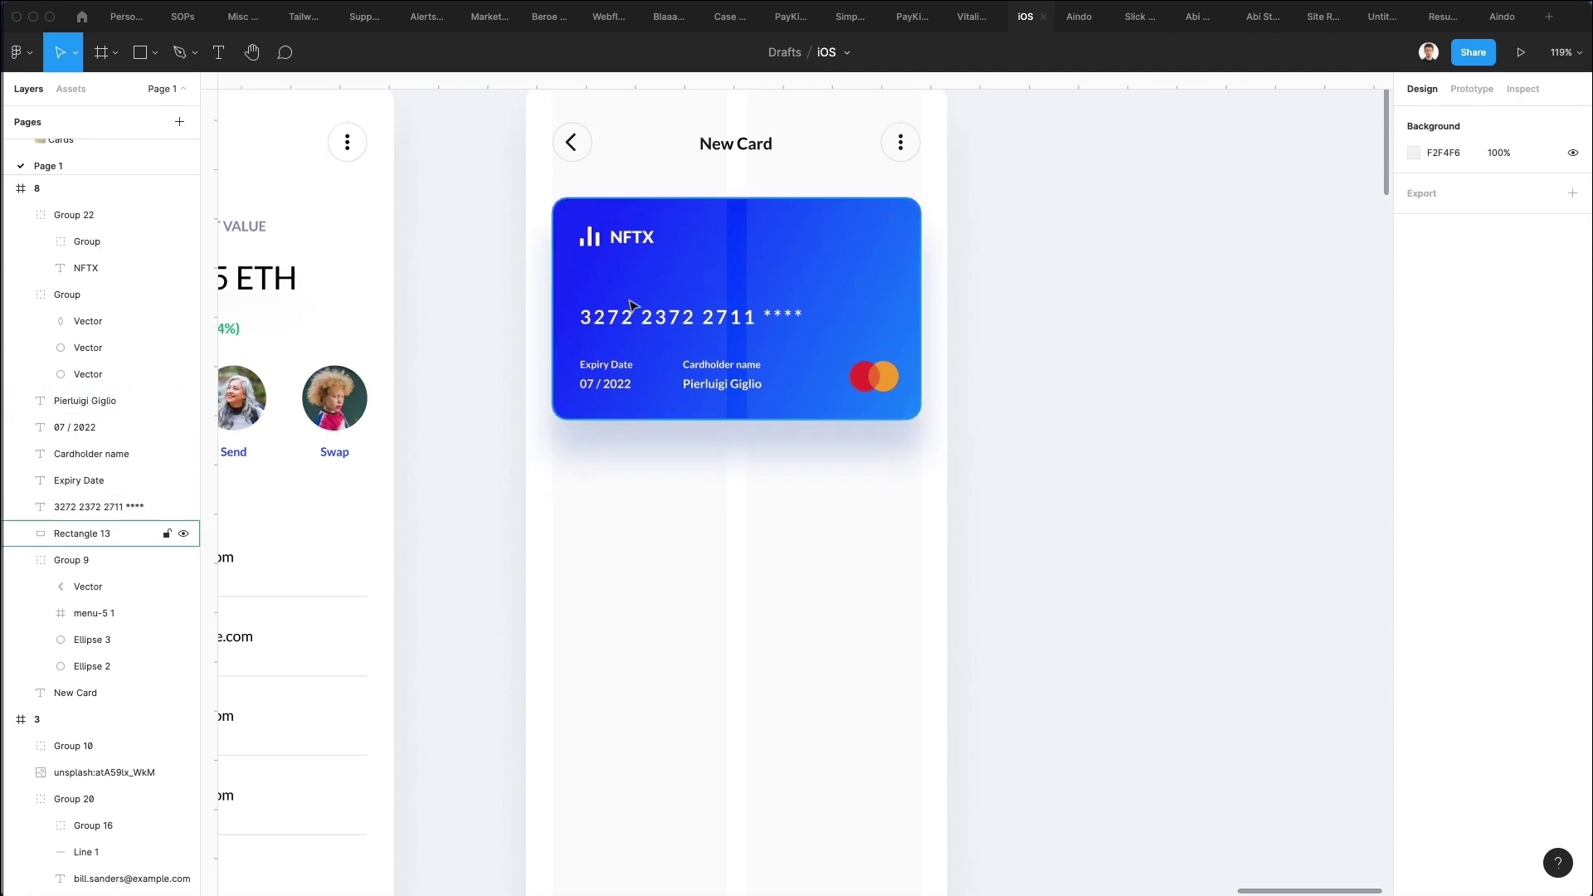
drag(711, 162, 575, 488)
scroll(574, 488, left, 1)
key(Return)
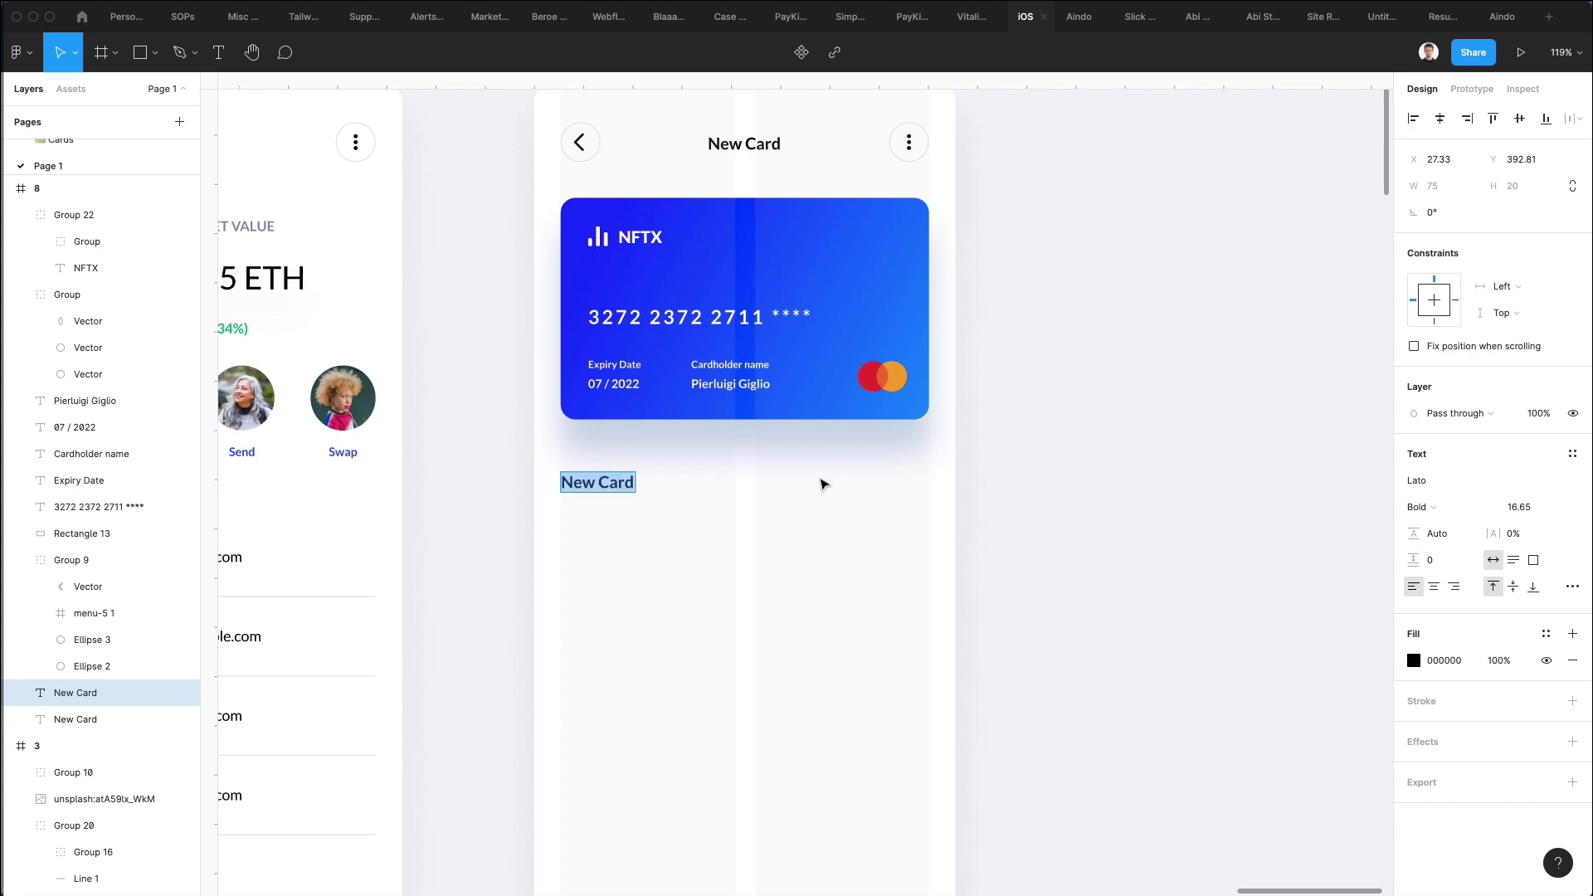
text(Card Detai)
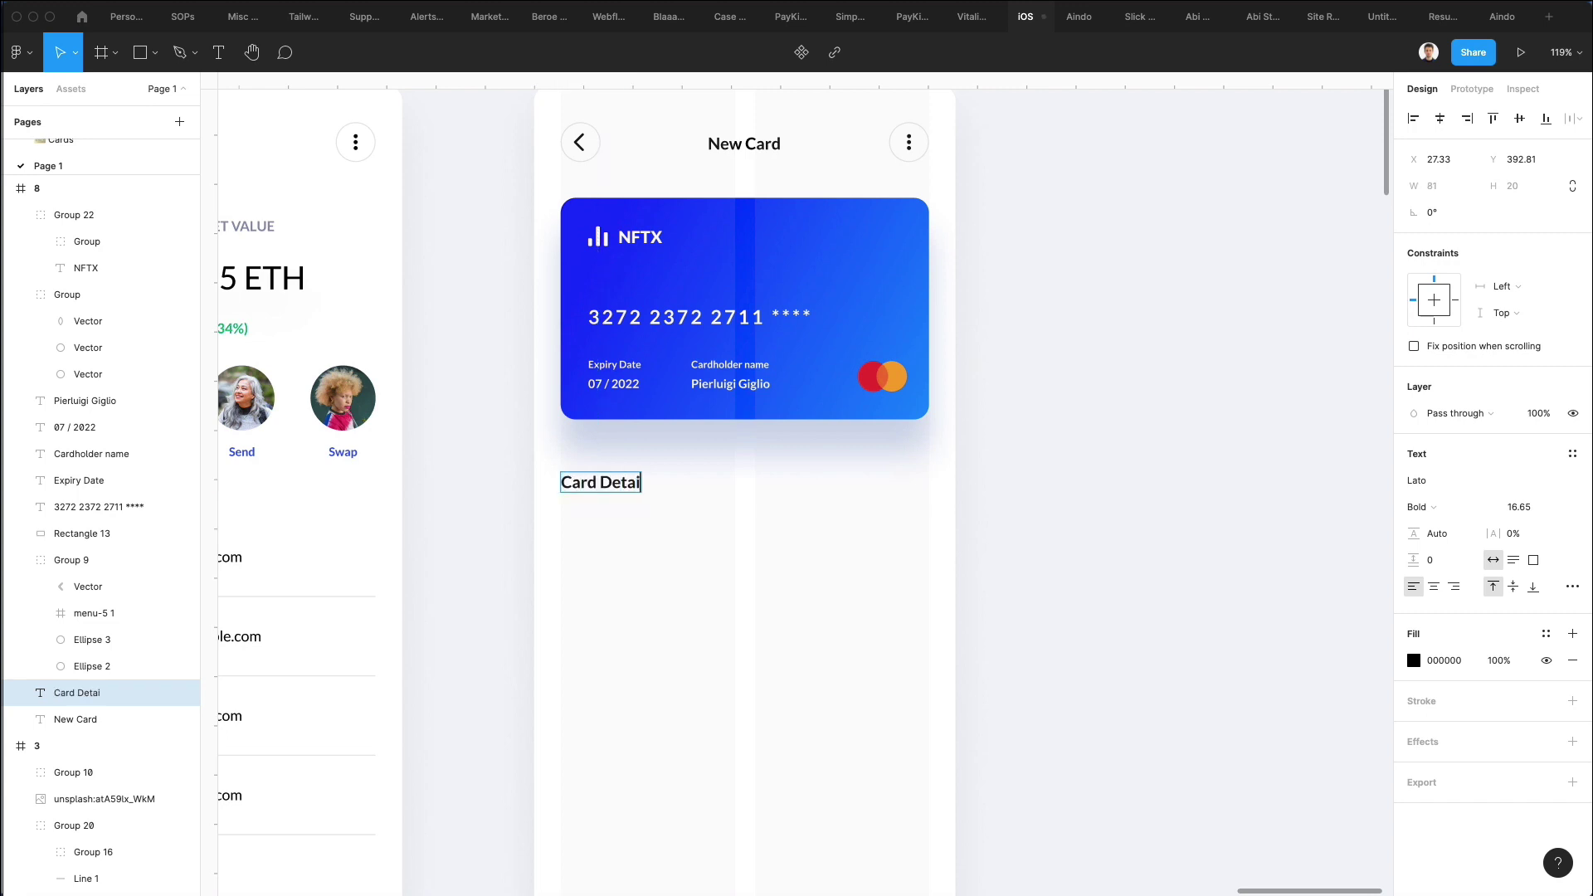
text(ls)
key(Escape)
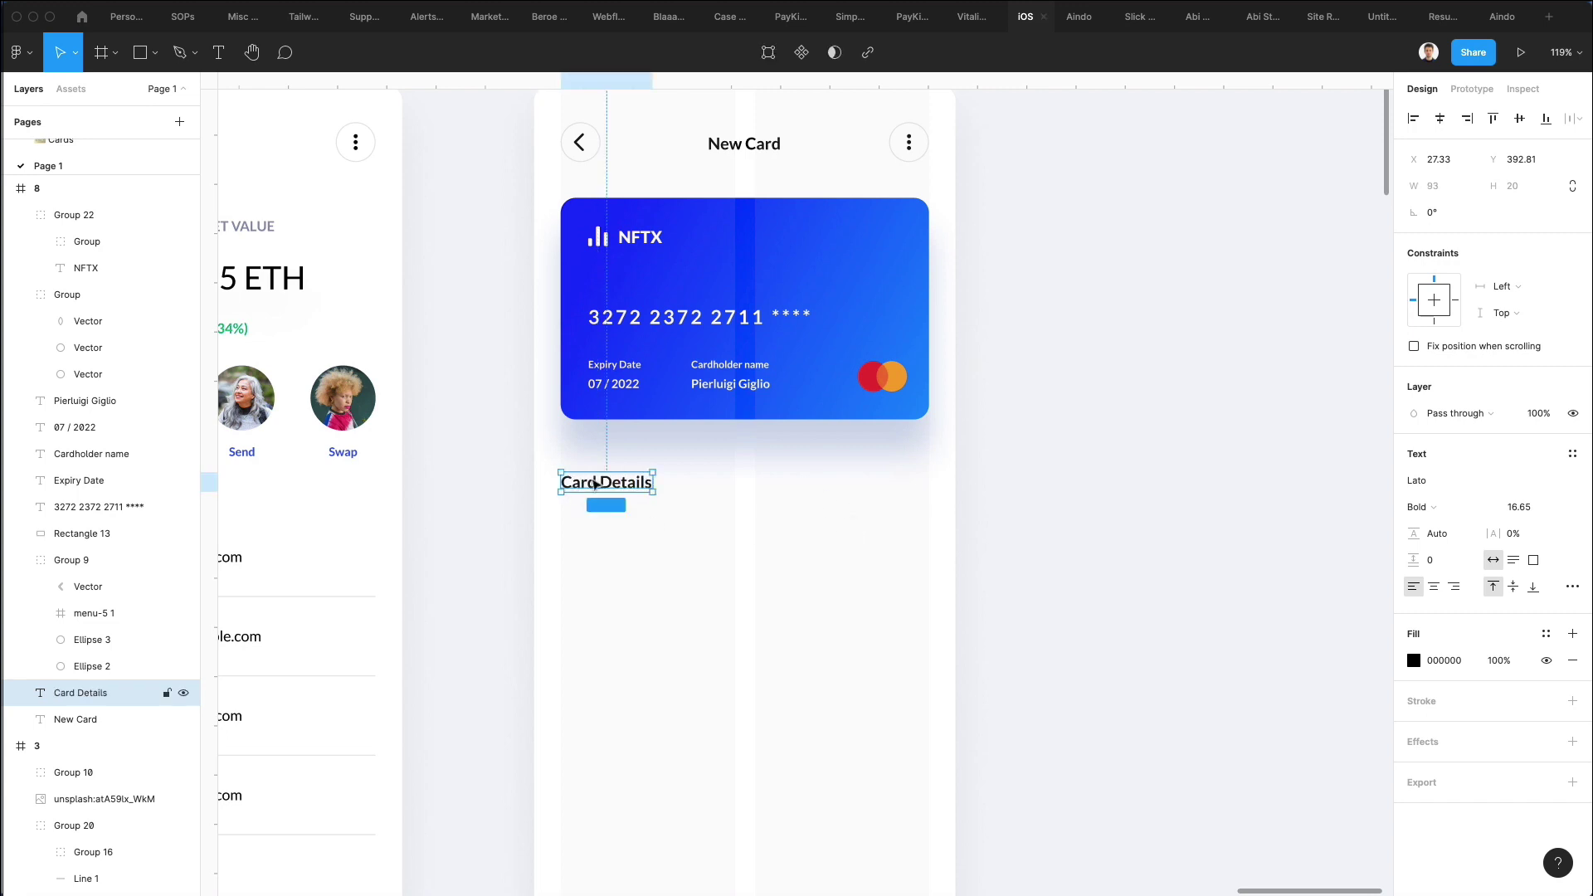
click(674, 495)
click(628, 482)
drag(628, 484, 629, 489)
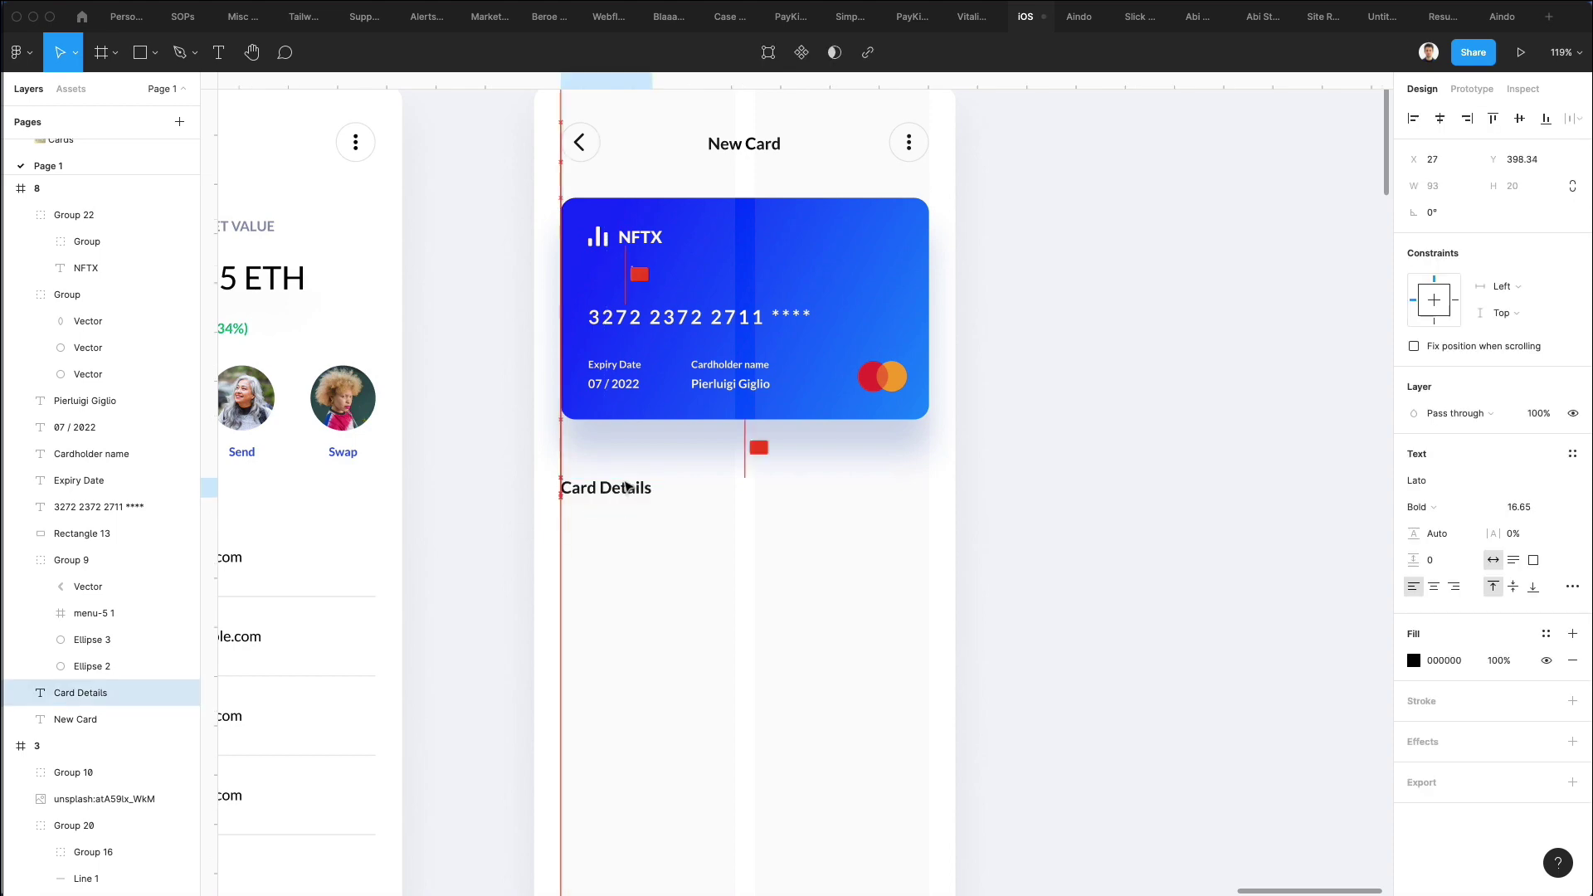
click(737, 516)
scroll(736, 516, left, 10)
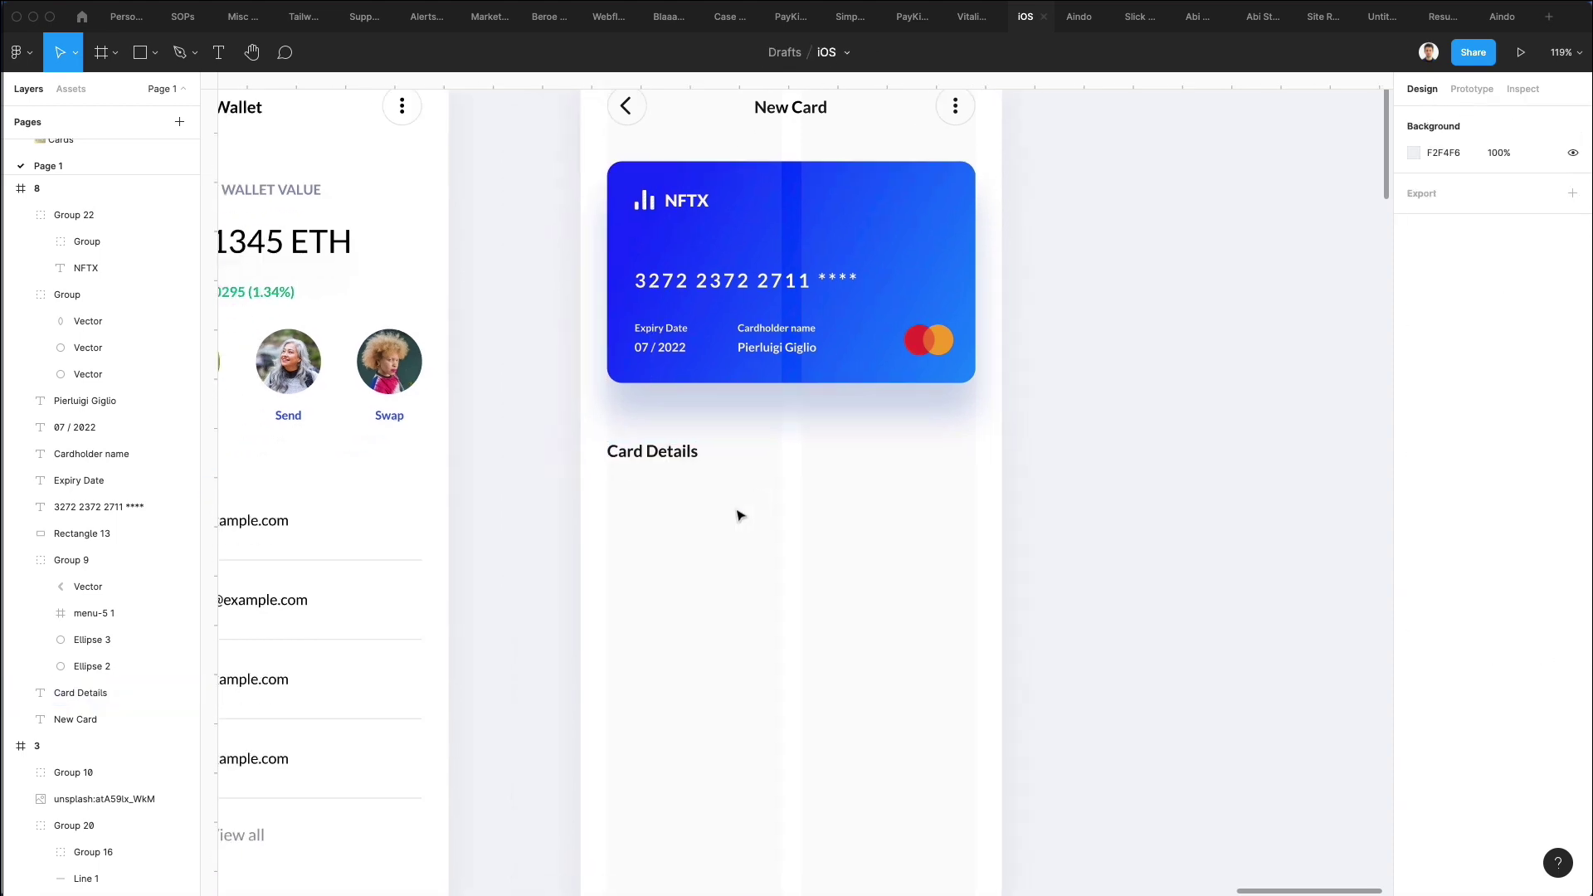
Select the login screen's Email label, Email and Password fields, and Next button.
scroll(737, 516, left, 5)
scroll(737, 516, down, 5)
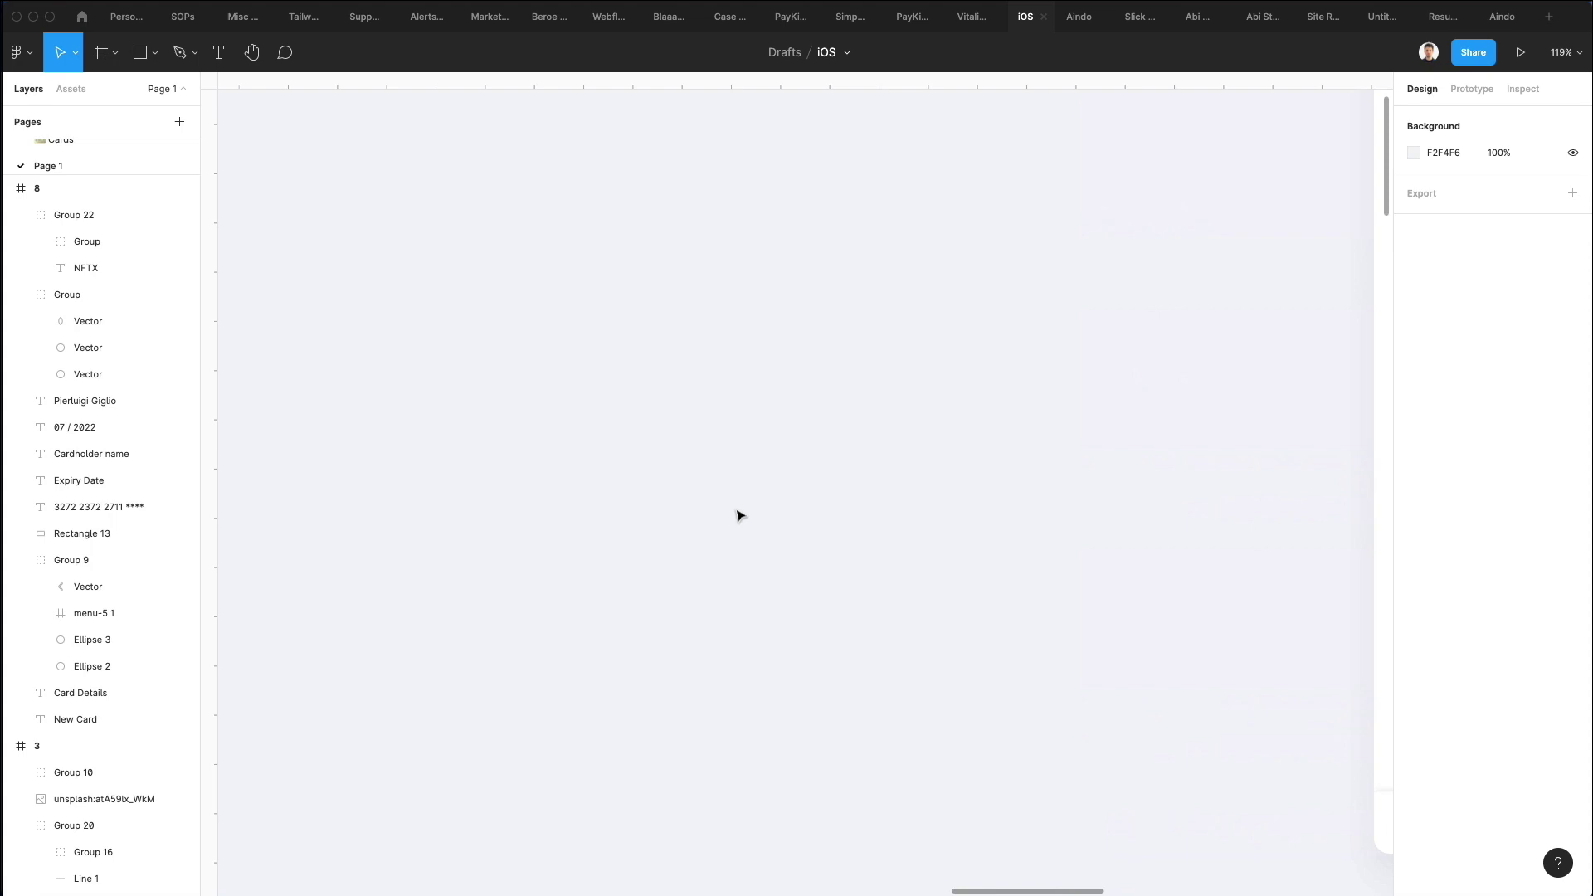
scroll(736, 516, down, 4)
scroll(737, 516, right, 8)
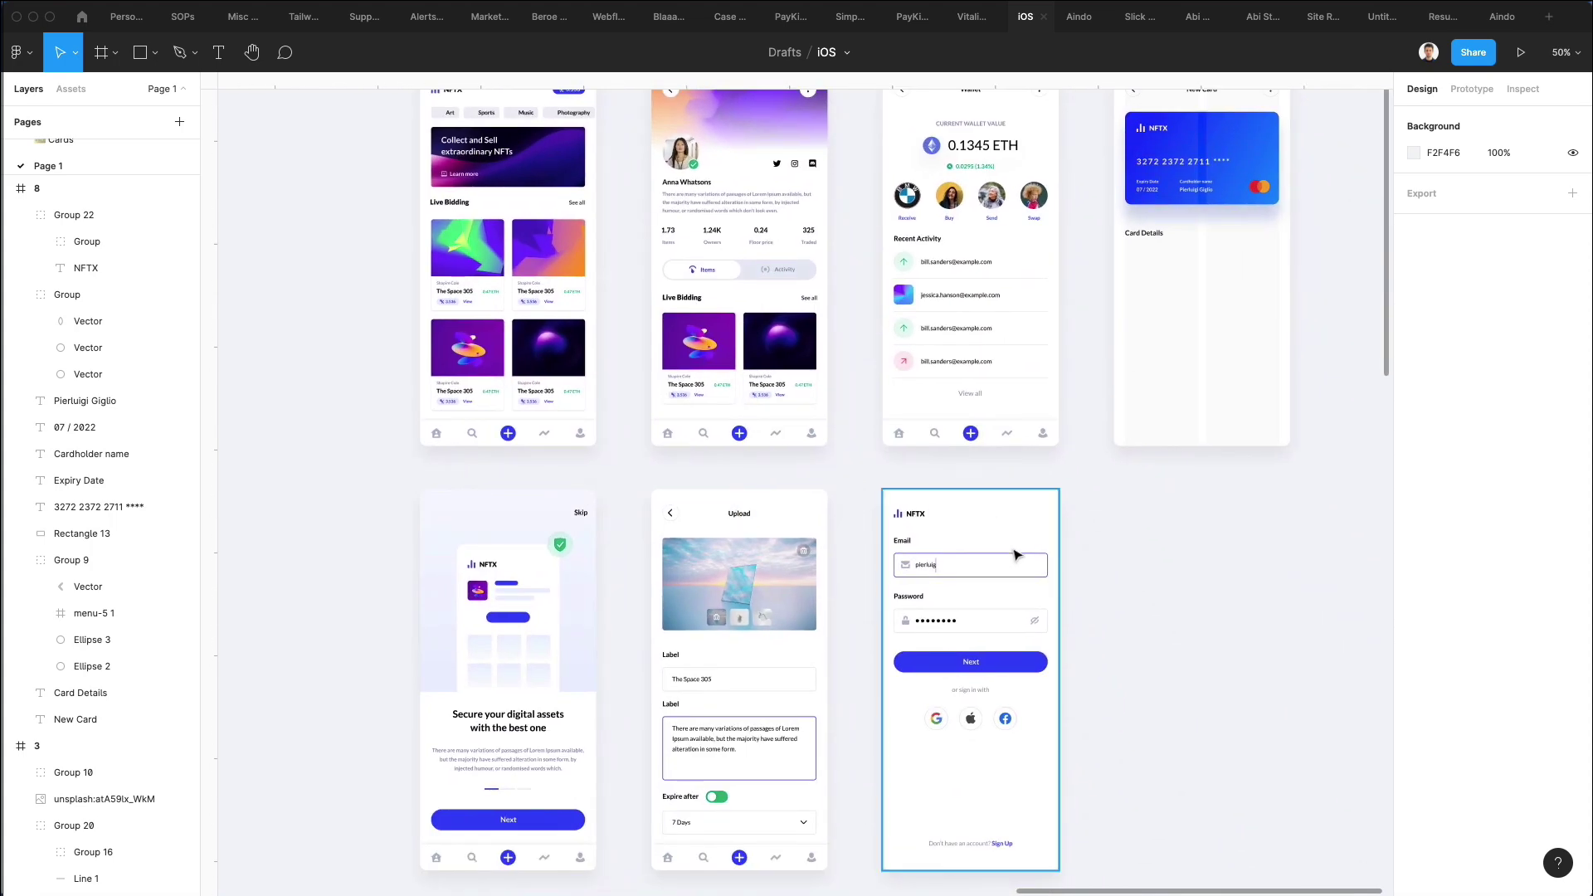
scroll(1019, 555, up, 5)
scroll(1017, 553, down, 3)
scroll(1017, 553, right, 3)
scroll(373, 590, up, 5)
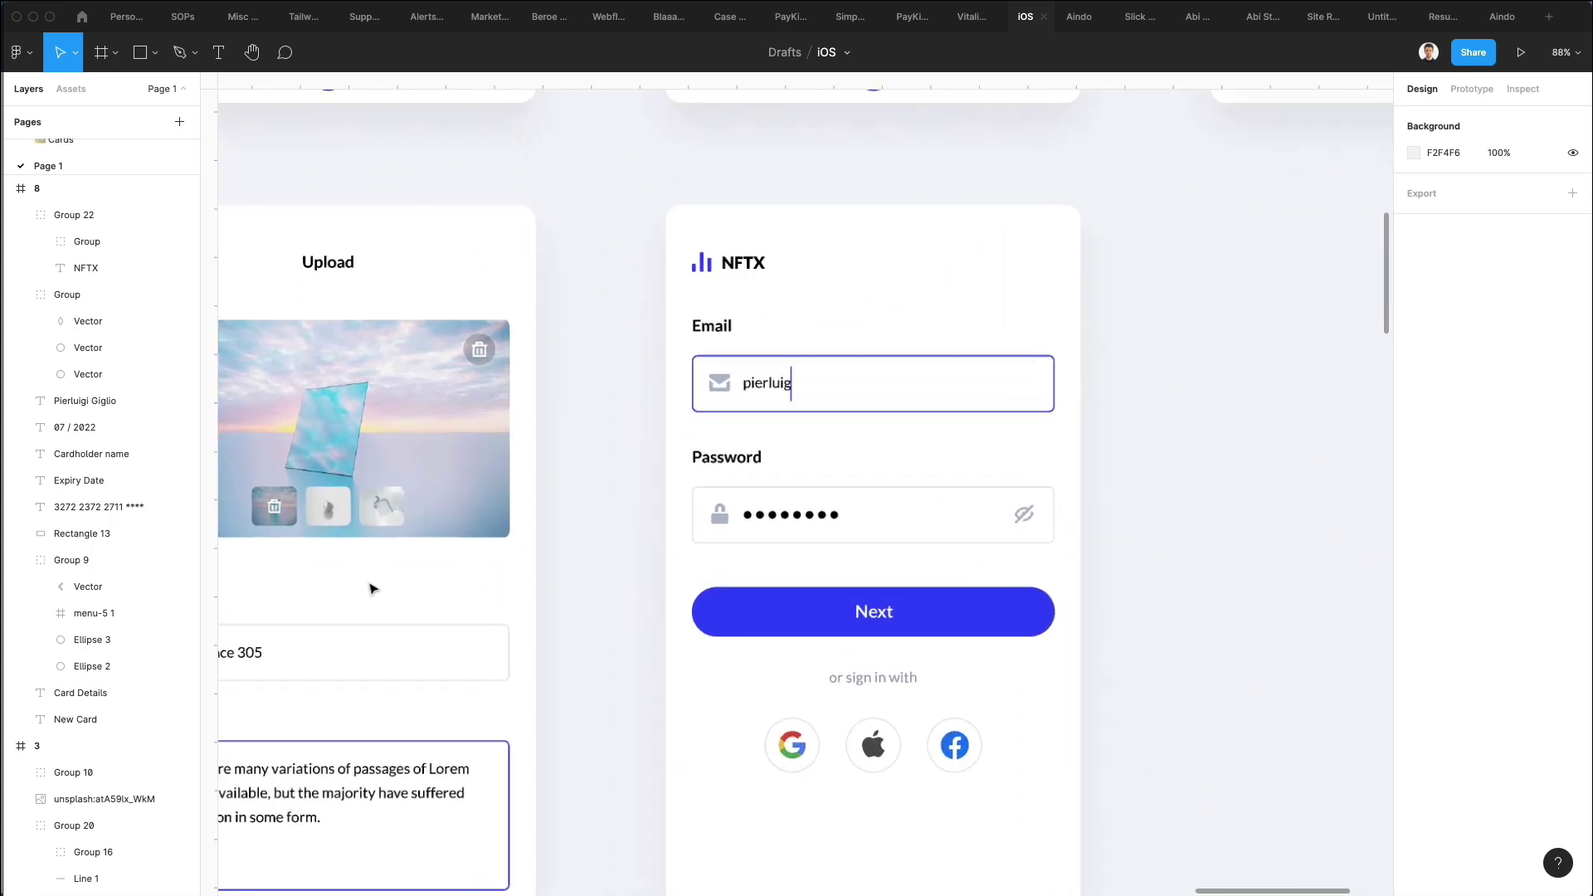
scroll(736, 273, down, 1)
scroll(737, 273, left, 1)
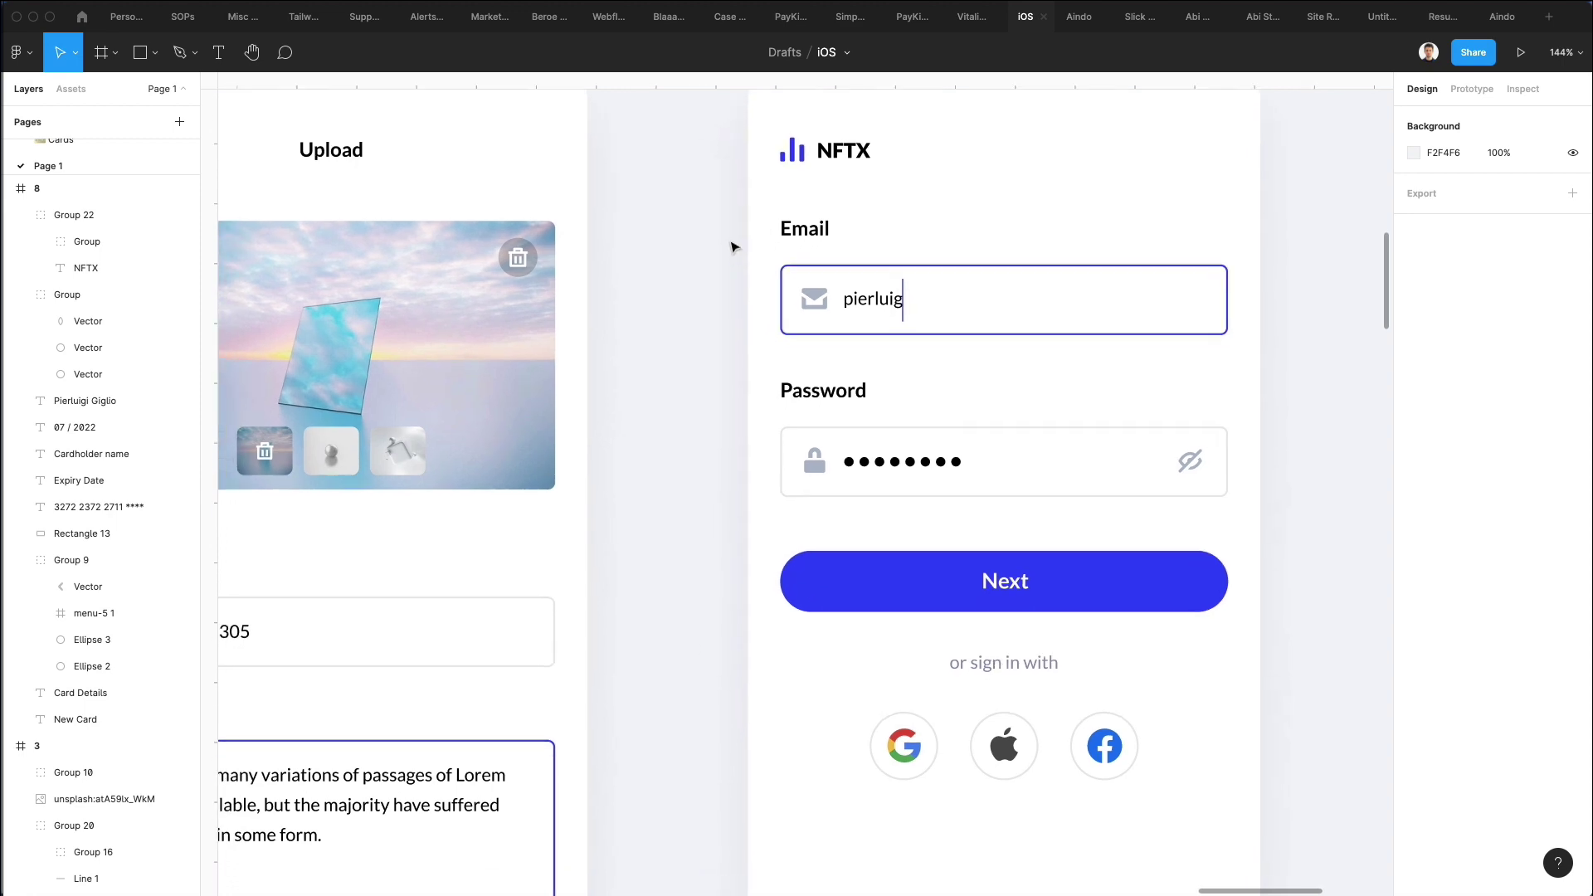
drag(728, 239, 988, 488)
click(1092, 370)
drag(682, 209, 1033, 488)
scroll(962, 368, down, 2)
scroll(963, 368, down, 3)
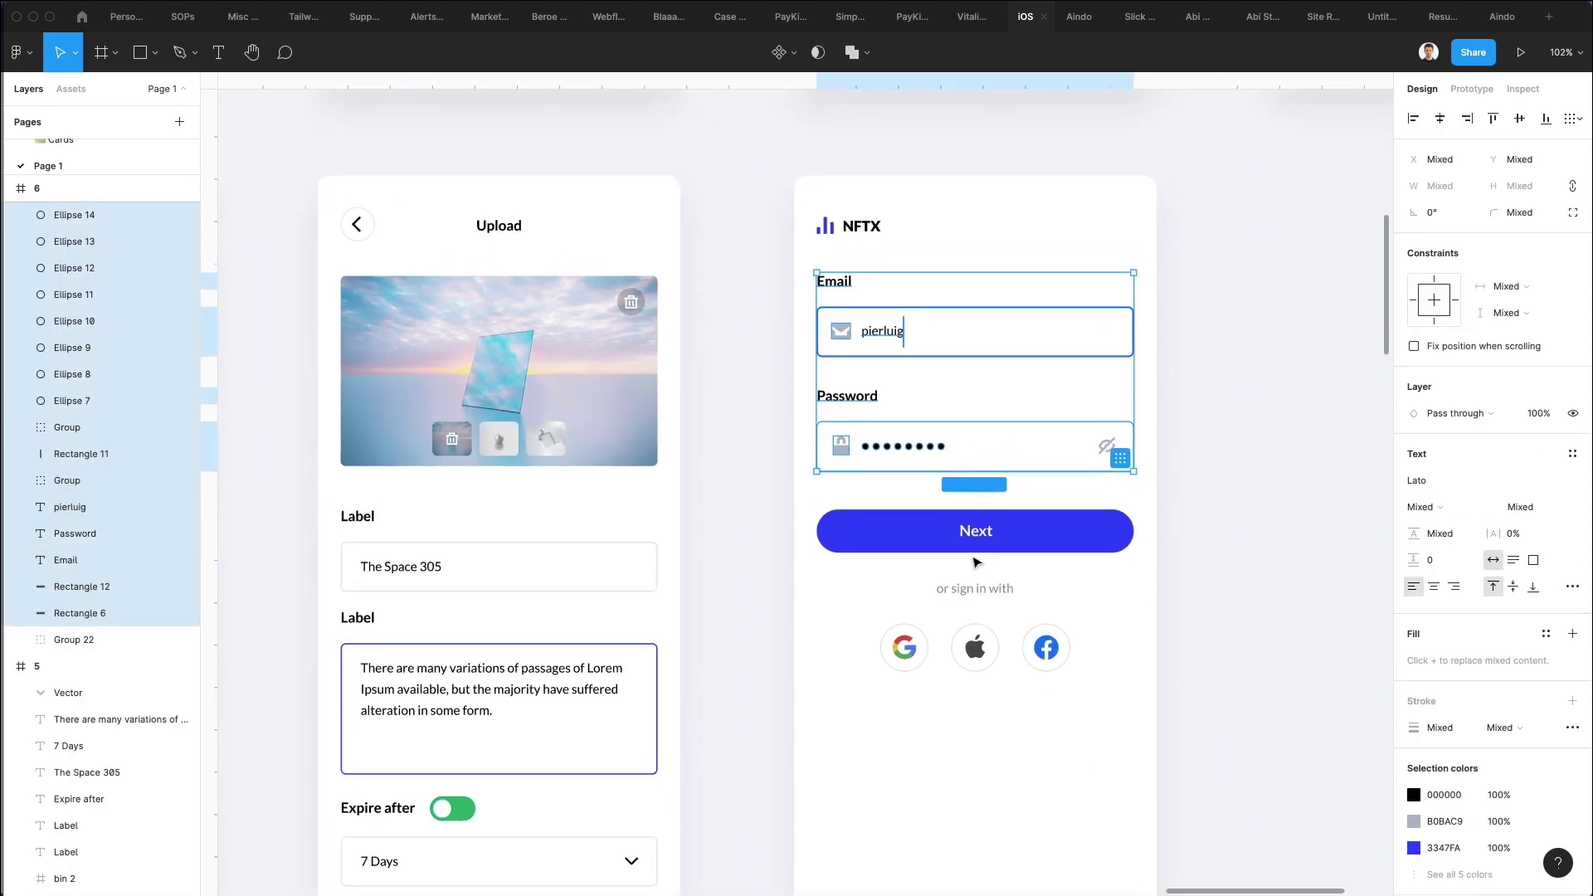
shift+click(982, 535)
Paste the fields and Next button into the New Card screen.
scroll(981, 537, up, 8)
scroll(981, 537, up, 5)
scroll(981, 537, right, 4)
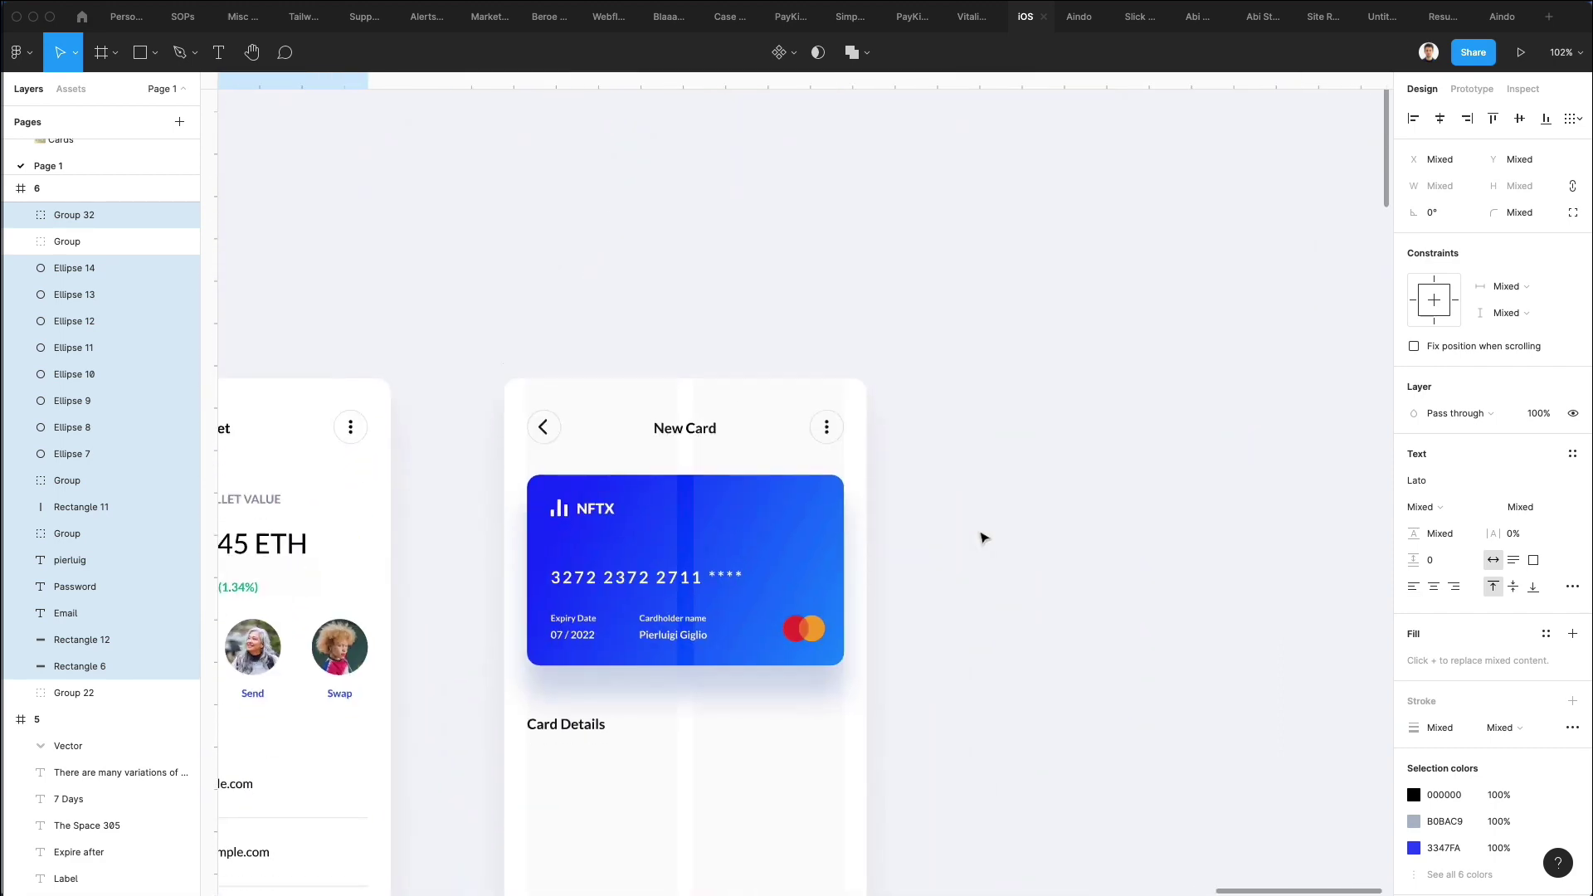
scroll(981, 536, down, 2)
click(509, 181)
key(ctrl+v)
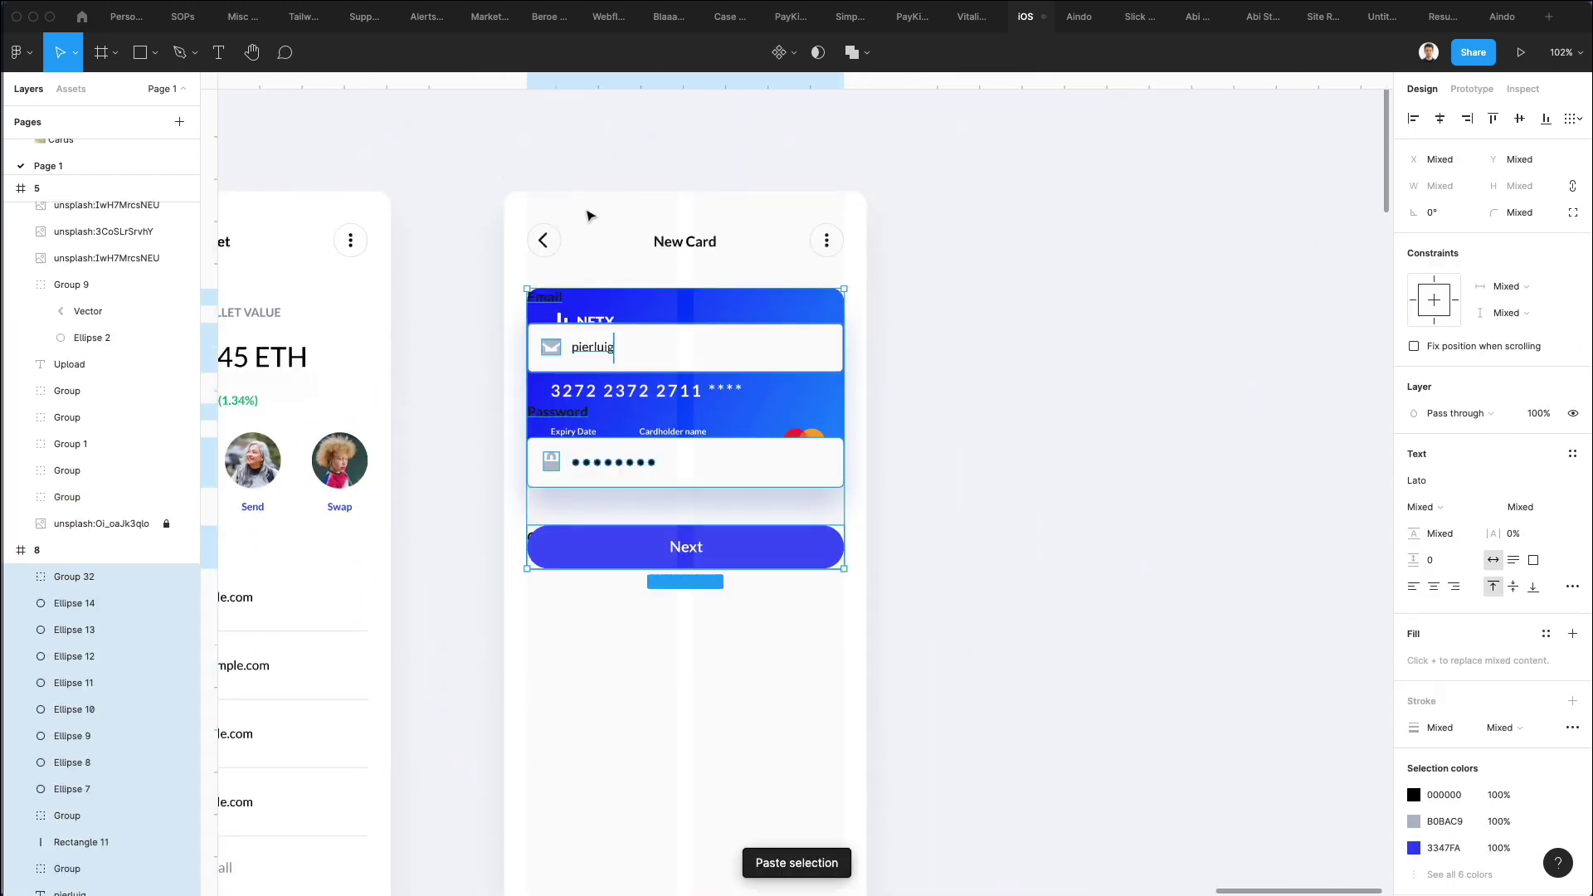
scroll(672, 304, down, 2)
Move the pasted fields below Card Details and delete the email field's caret bar.
drag(646, 264, 645, 518)
click(1034, 430)
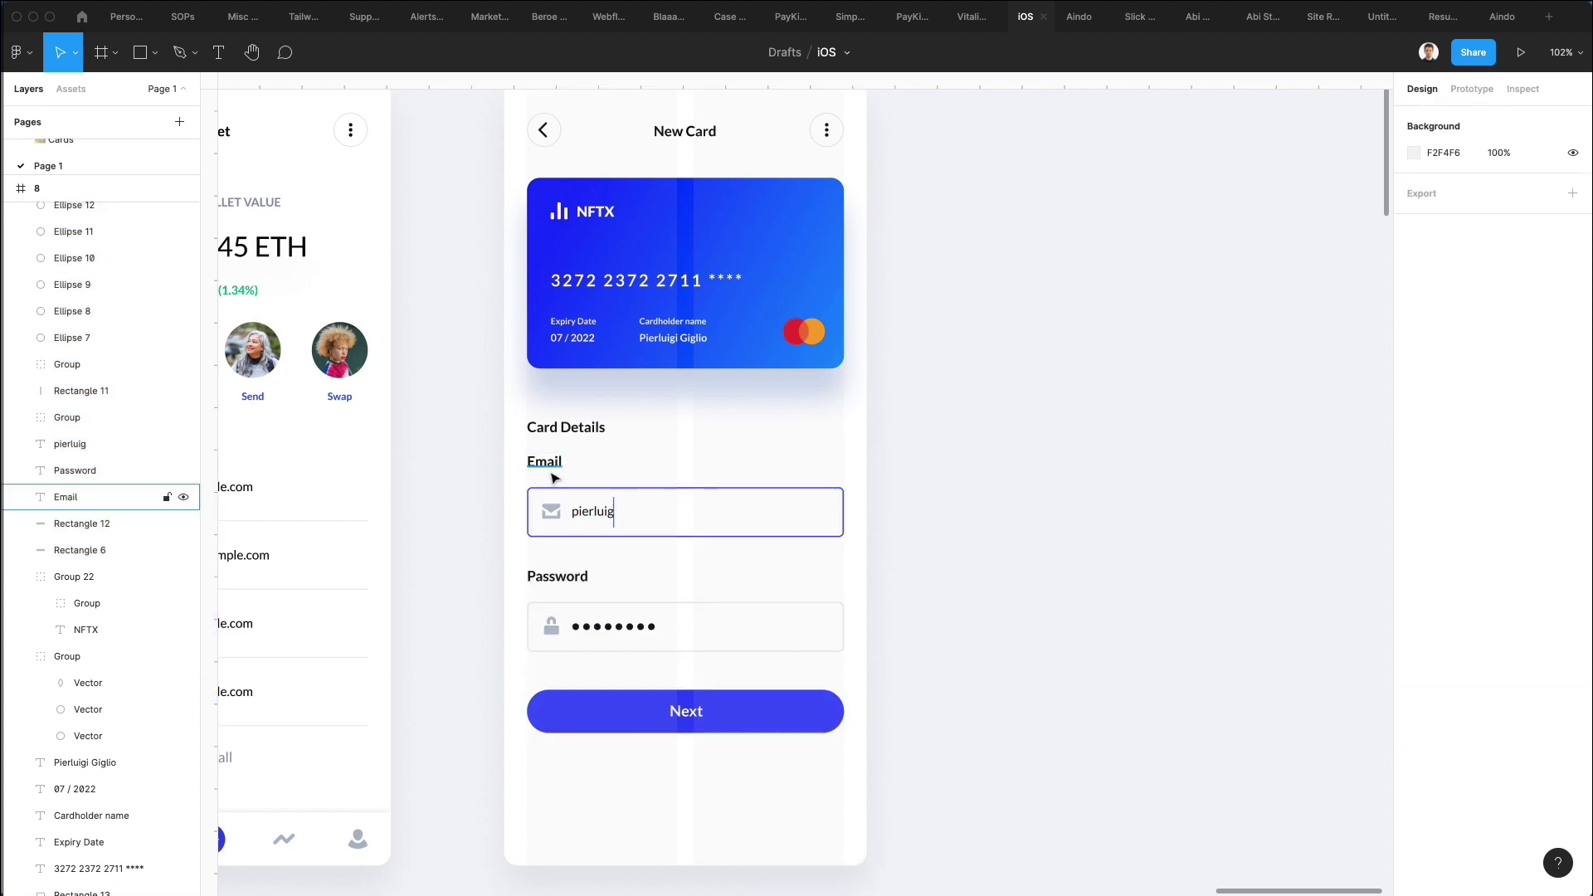
click(597, 516)
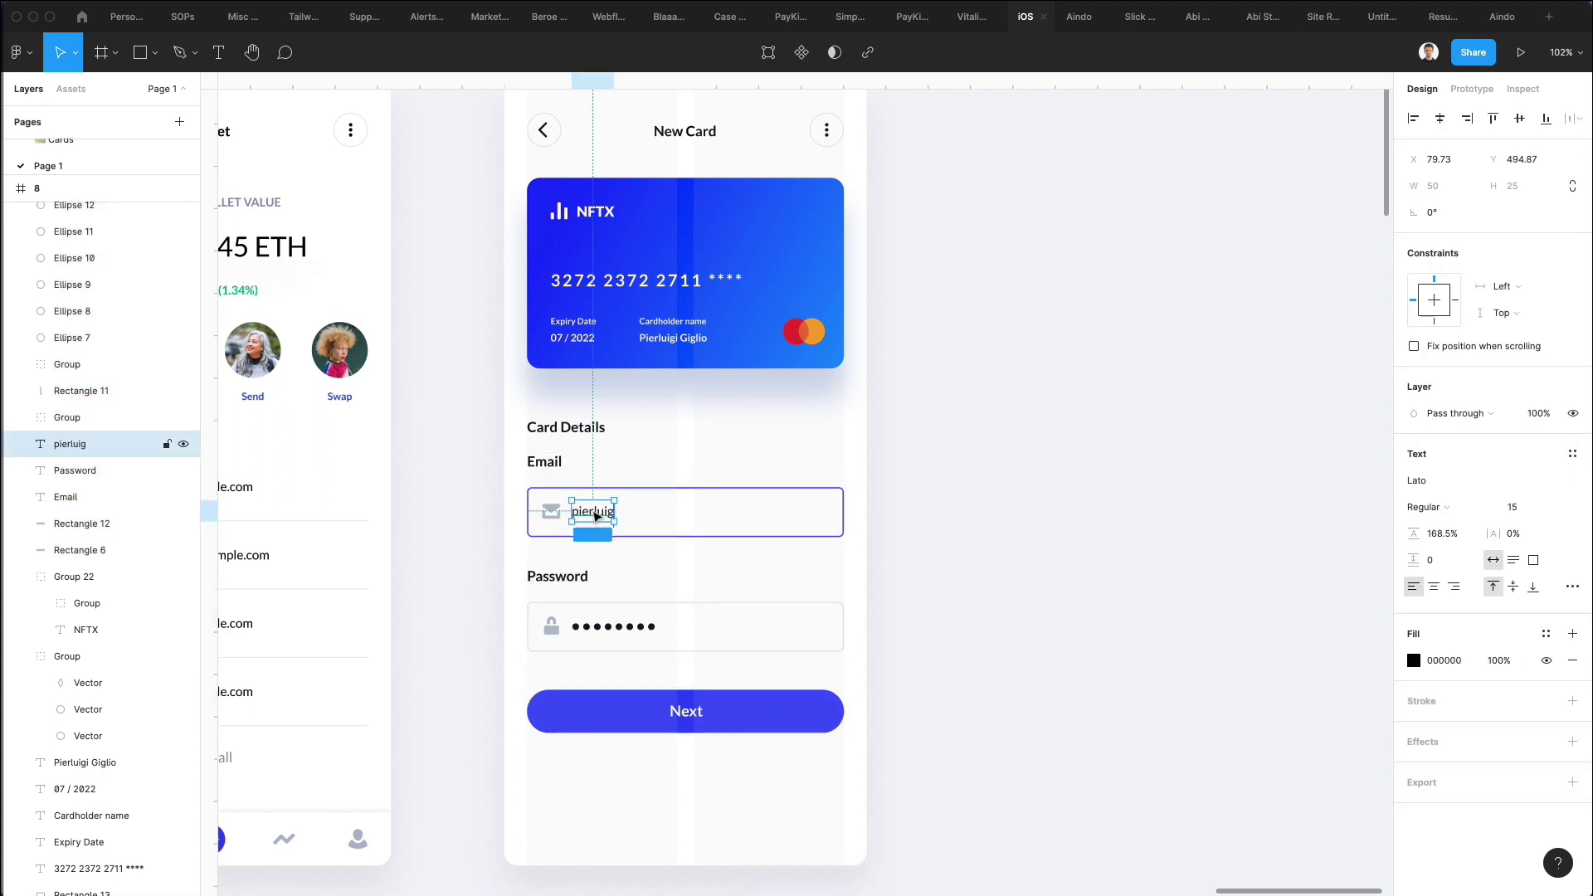
click(643, 464)
click(615, 509)
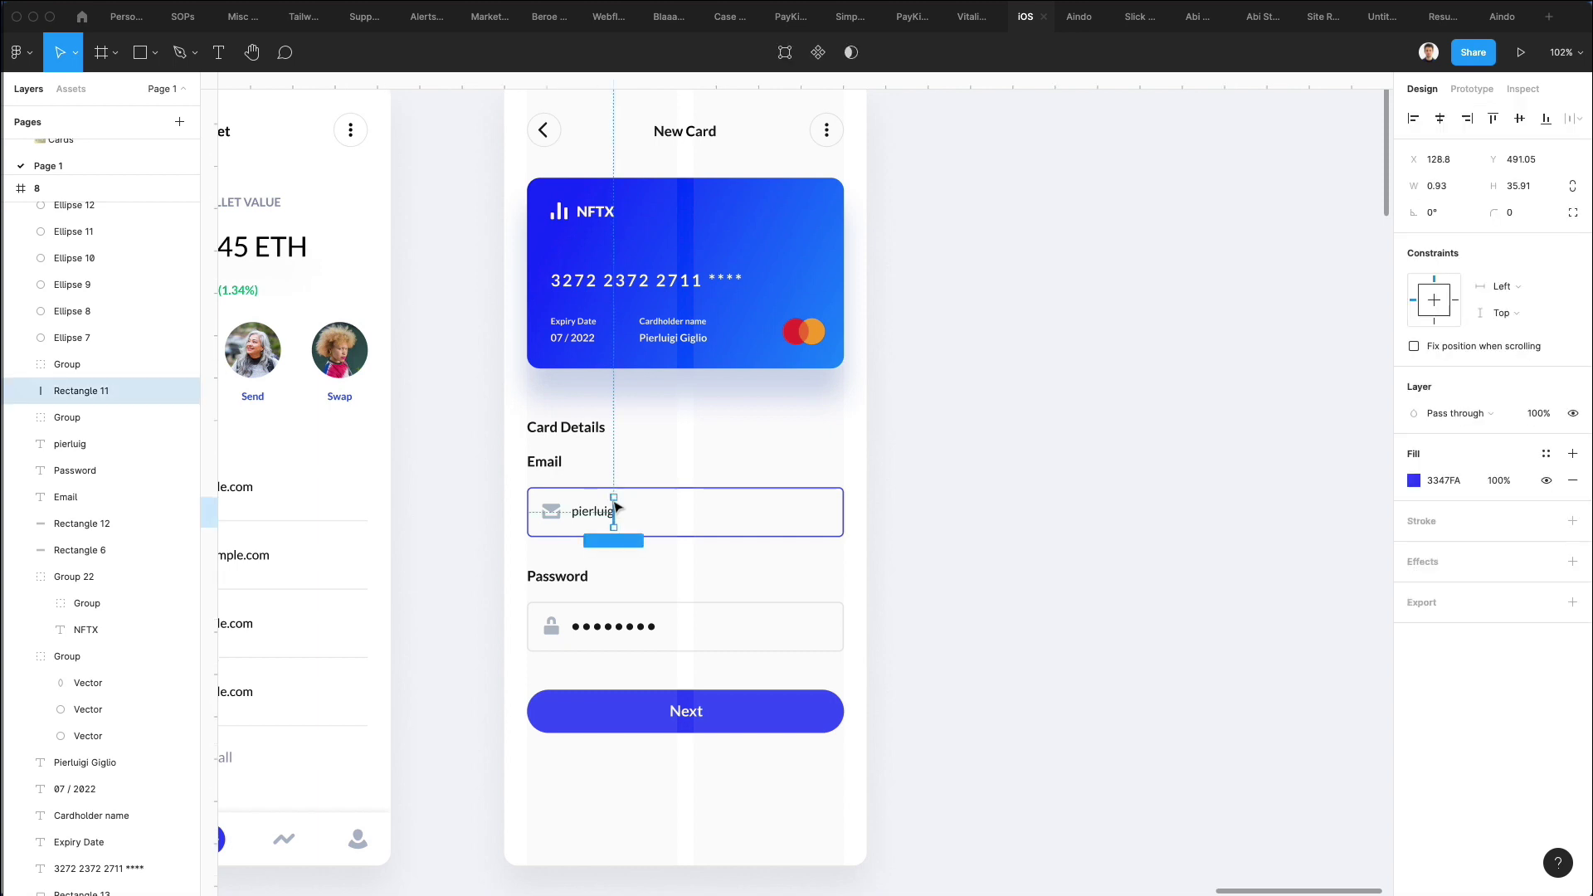
key(Delete)
Replace the email field's placeholder text with 'Card number'.
click(610, 506)
double_click(611, 505)
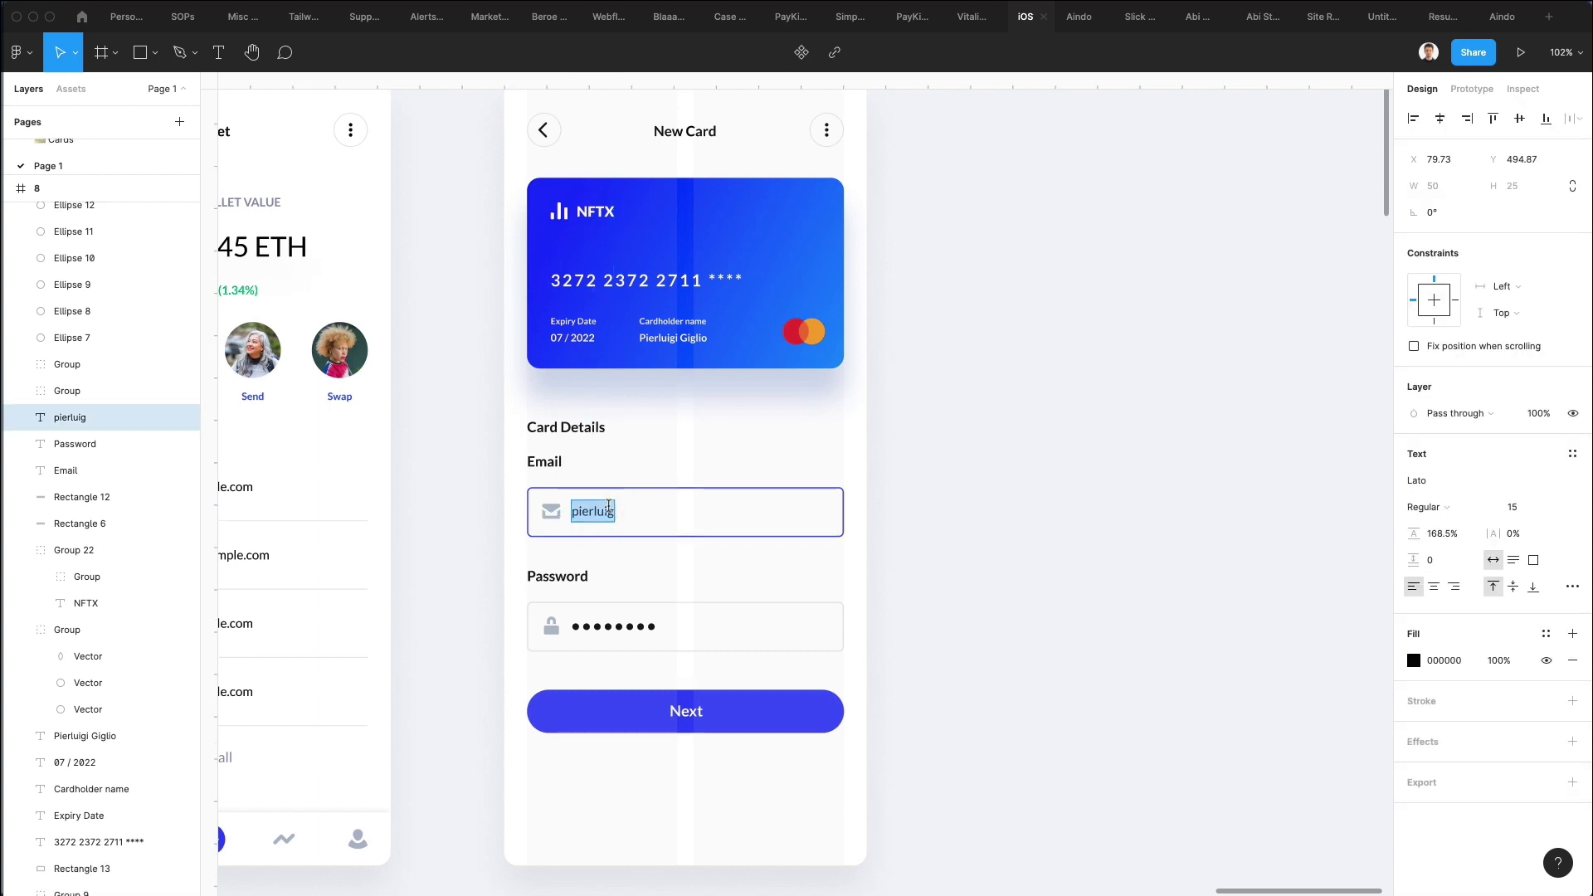
text(Card nu)
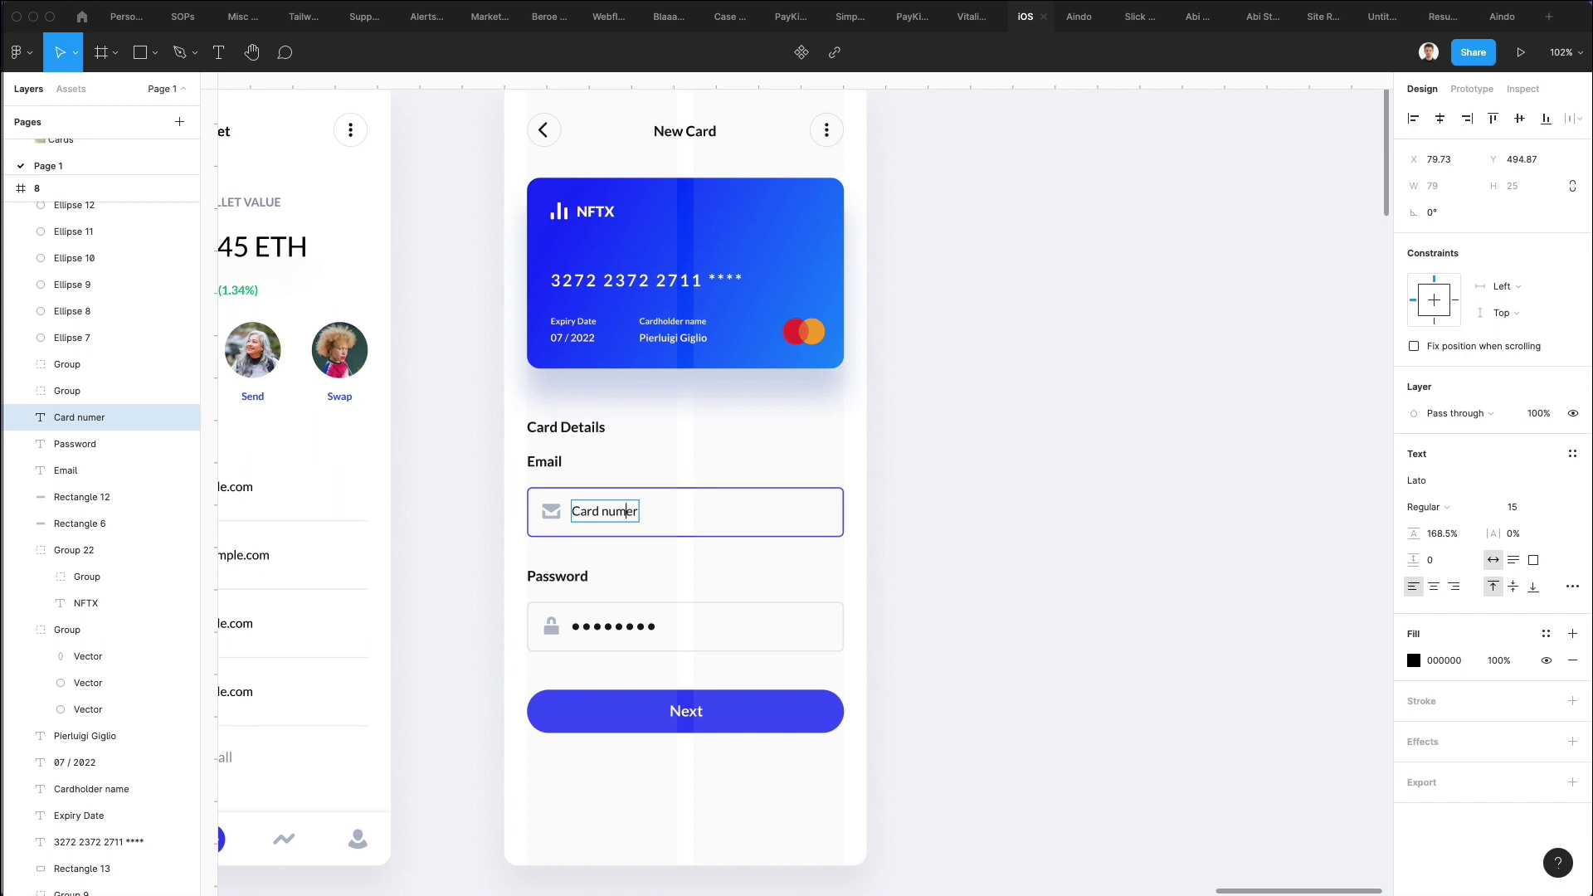
text(mber)
key(BackSpace)
key(BackSpace)
text(ber)
scroll(585, 531, up, 3)
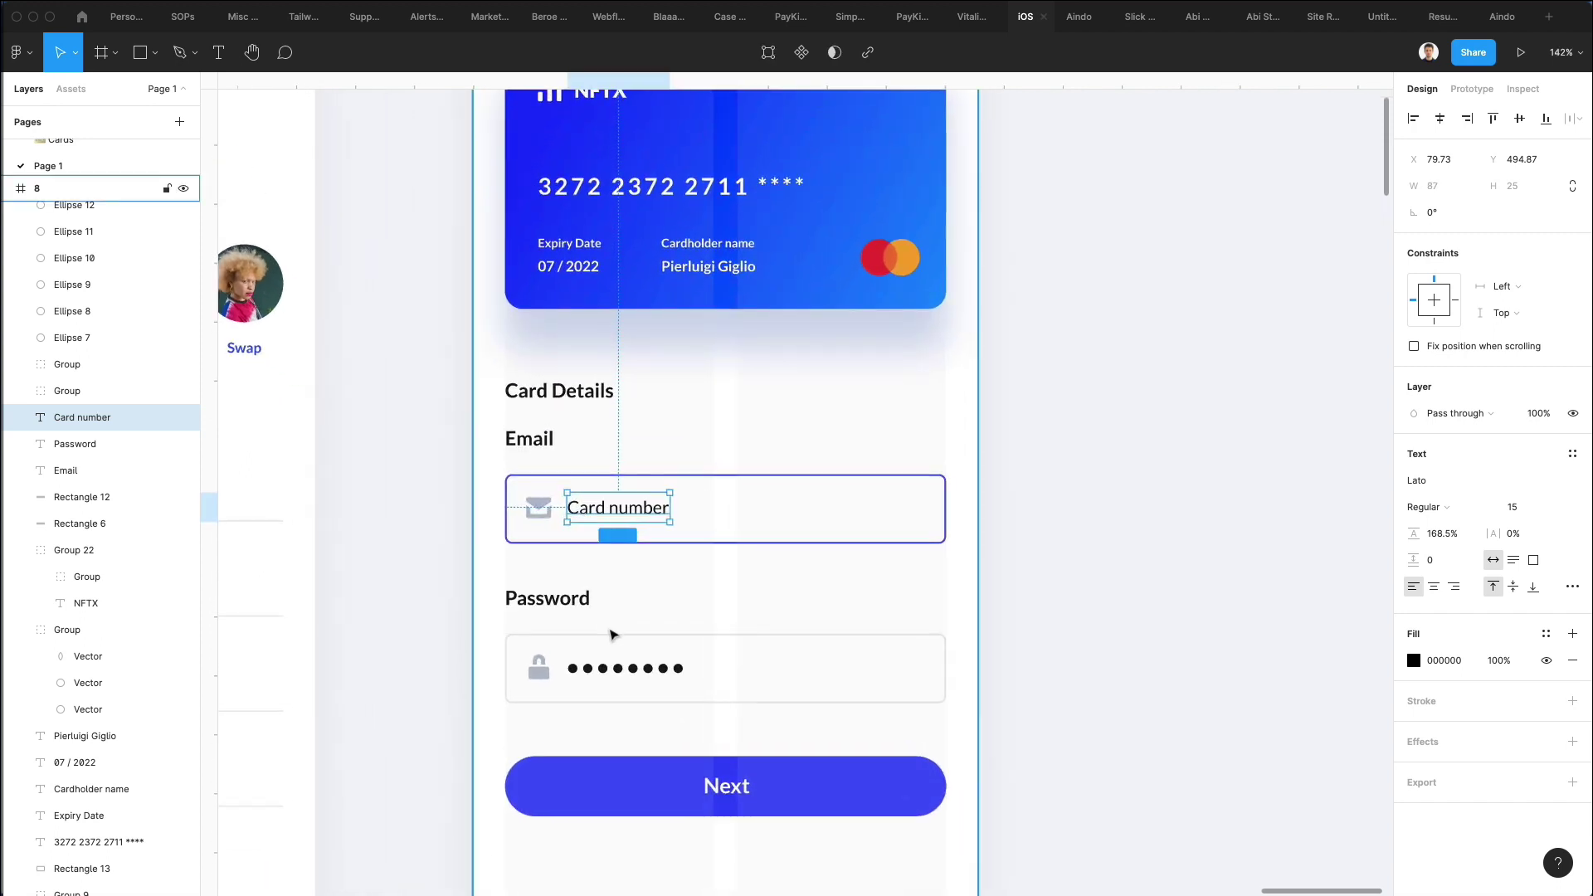
key(Escape)
key(Escape)
Give the Card number field the password field's grey border.
click(609, 636)
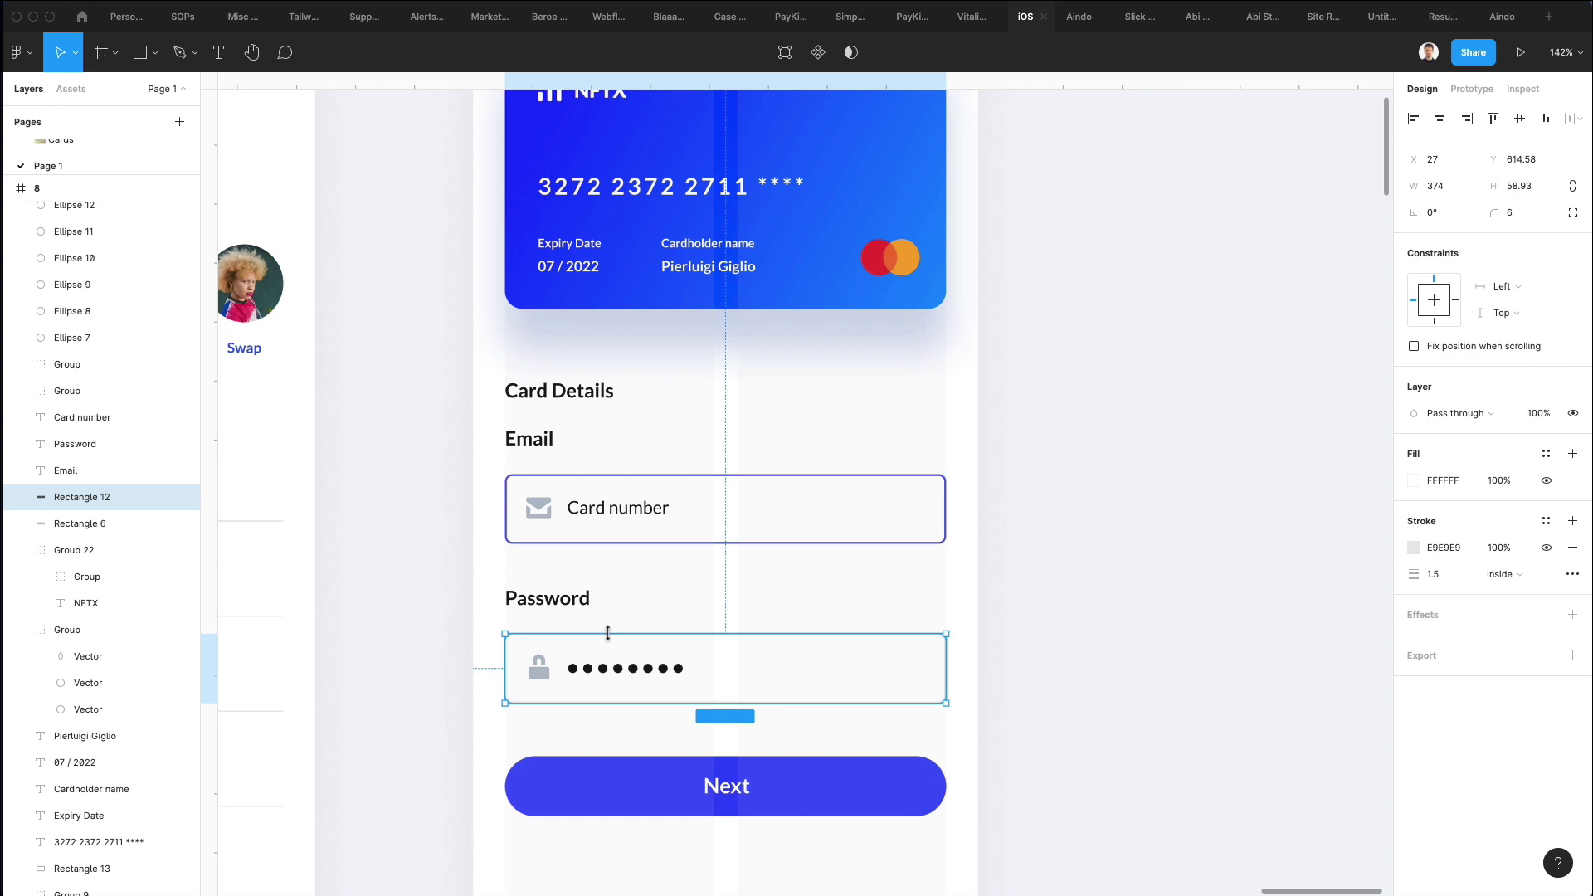
click(689, 542)
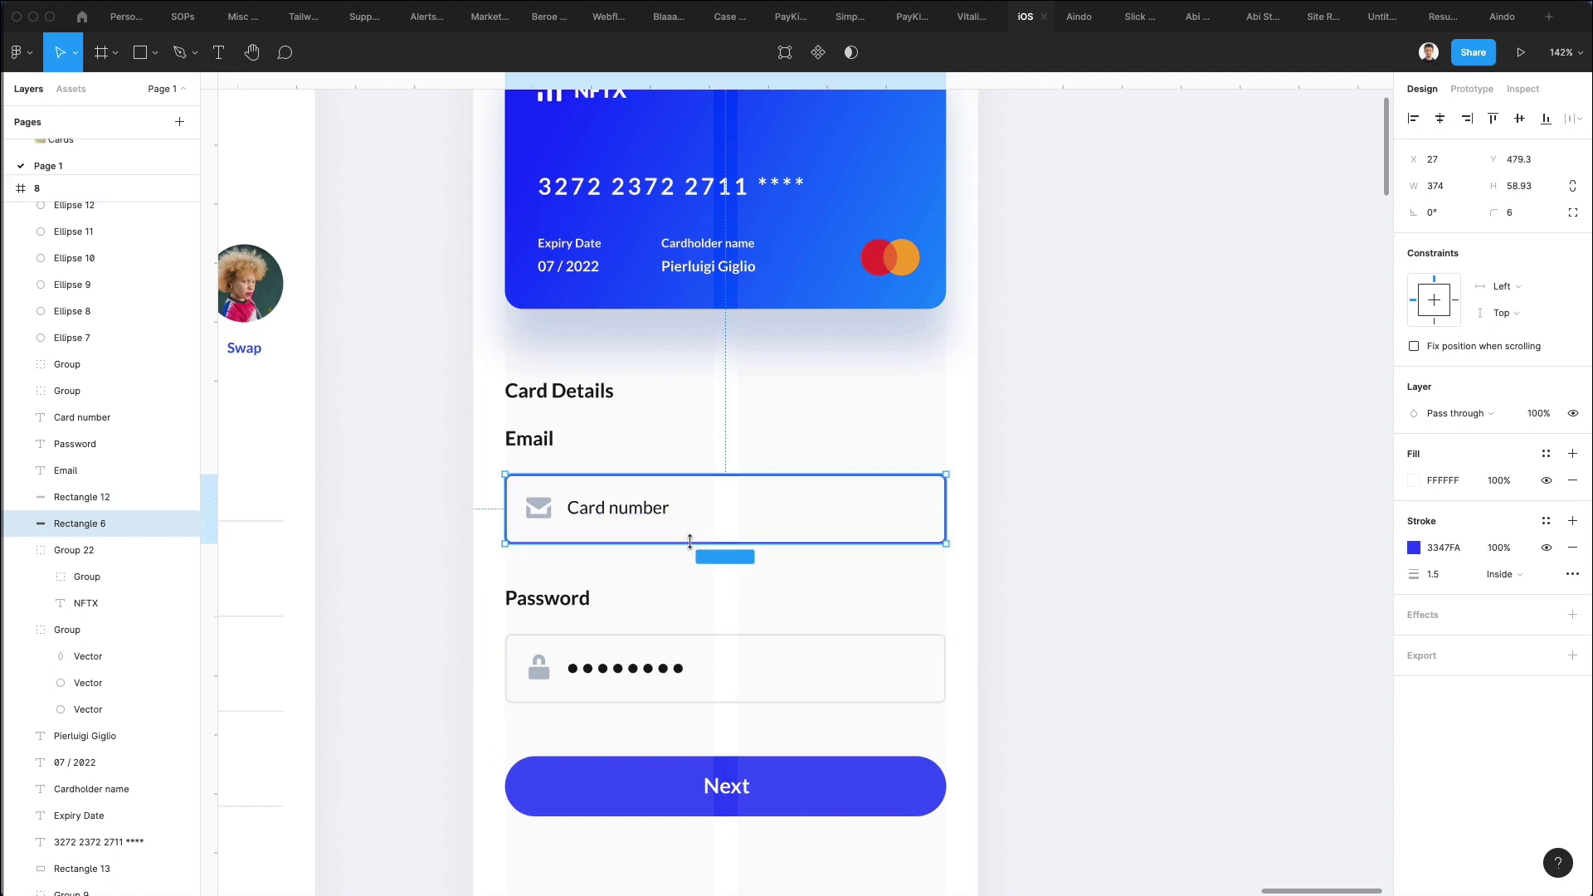
key(super+alt+v)
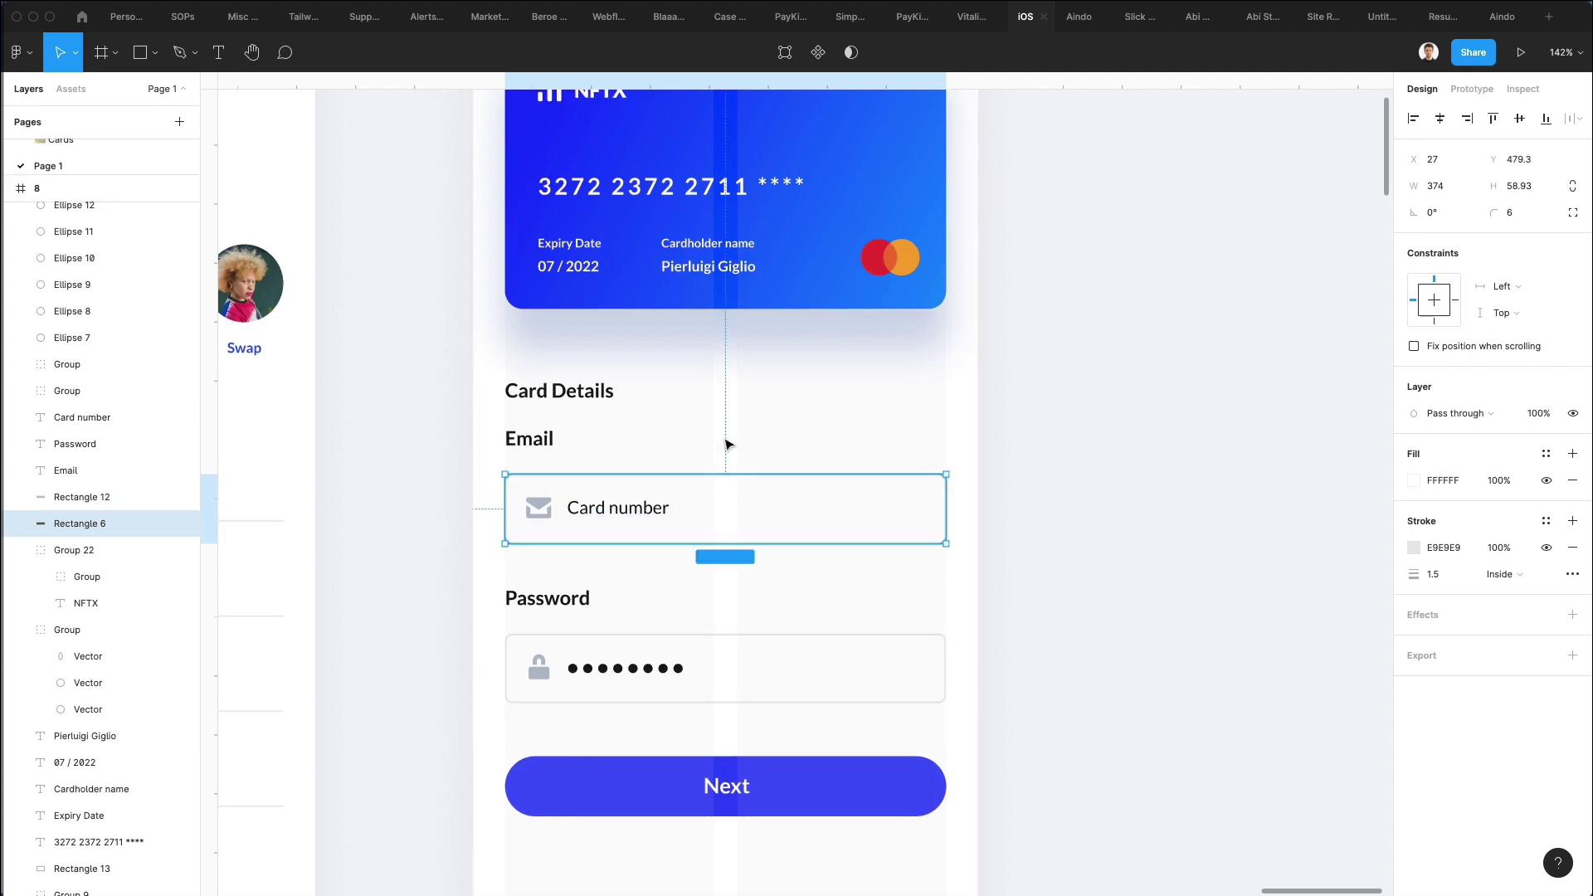
click(730, 445)
Move the Next button lower, shift the Password field up, and select both labels.
scroll(730, 469, down, 3)
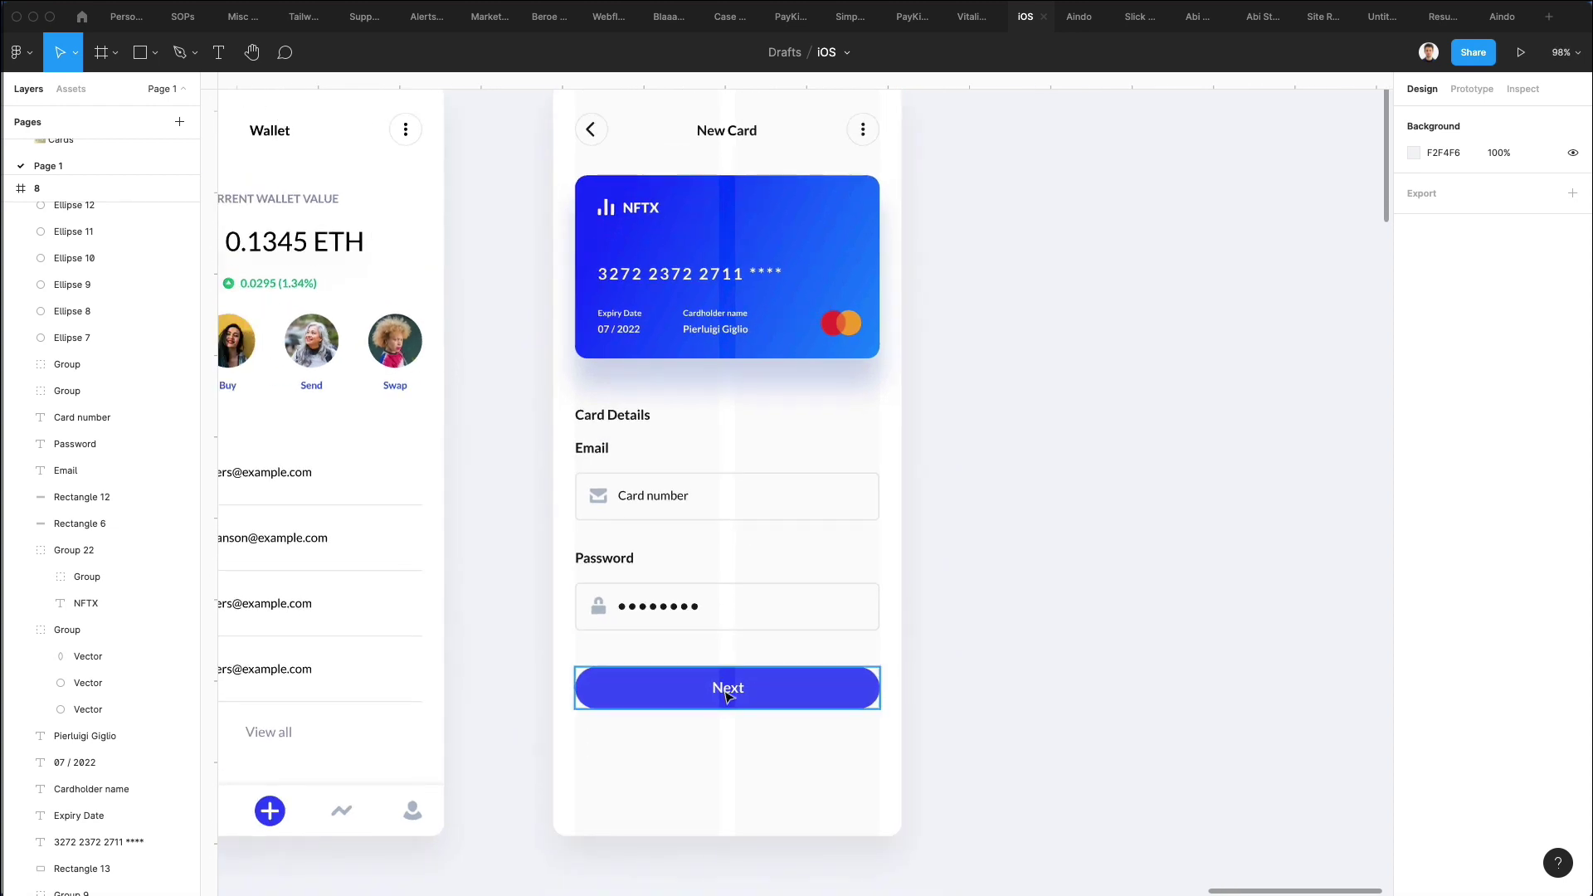
drag(734, 696, 737, 781)
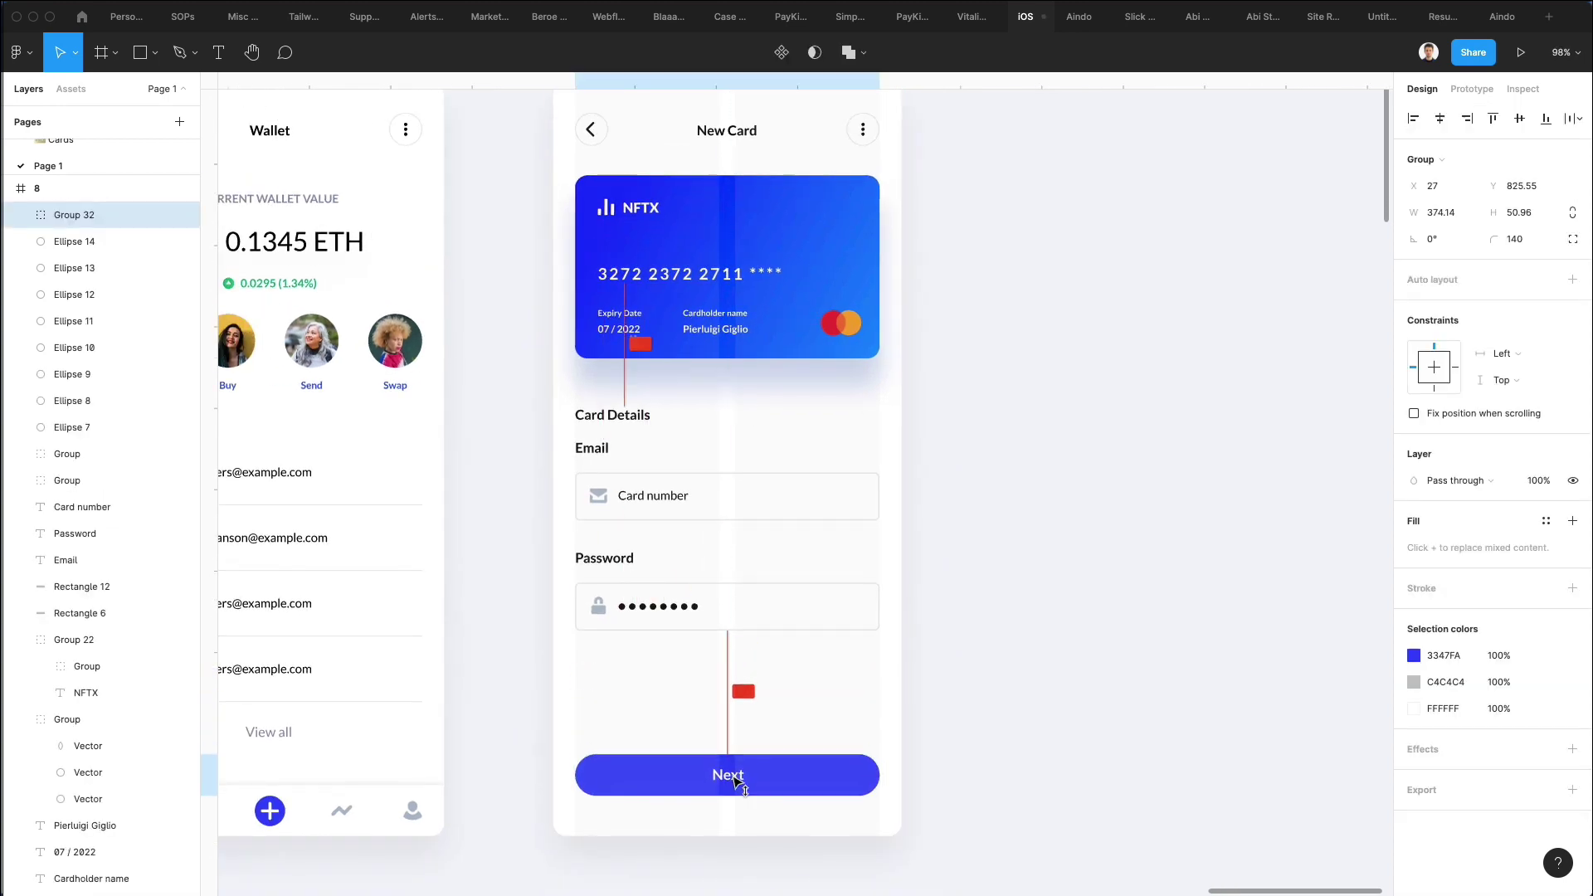
click(917, 658)
drag(530, 530, 750, 643)
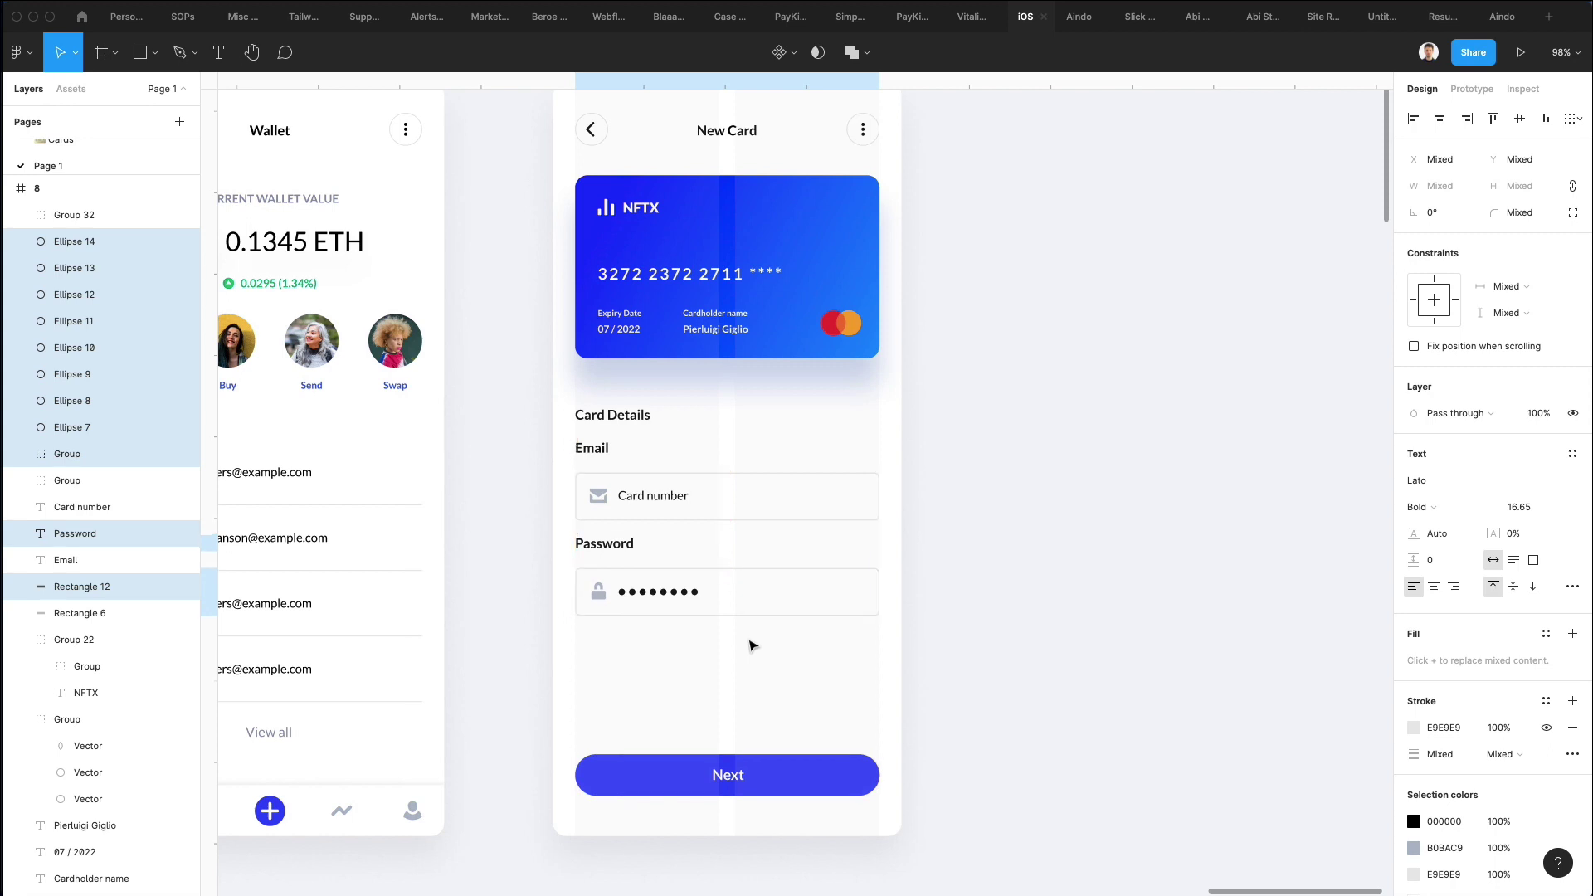
click(592, 448)
shift+click(605, 545)
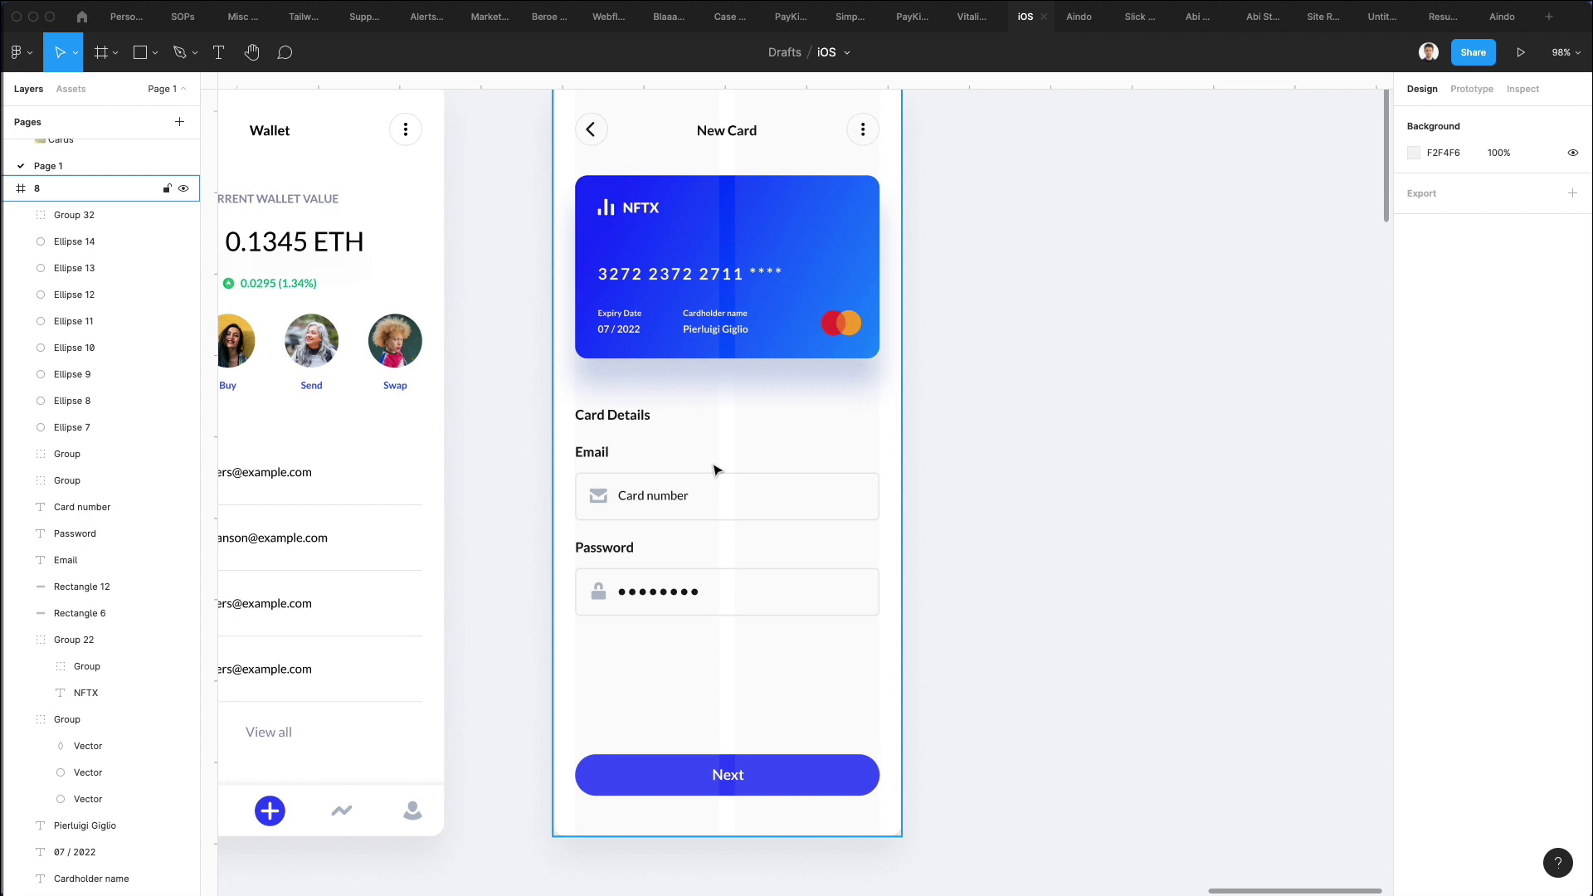
Relabel the Password field as 'Expiry Date'.
click(640, 498)
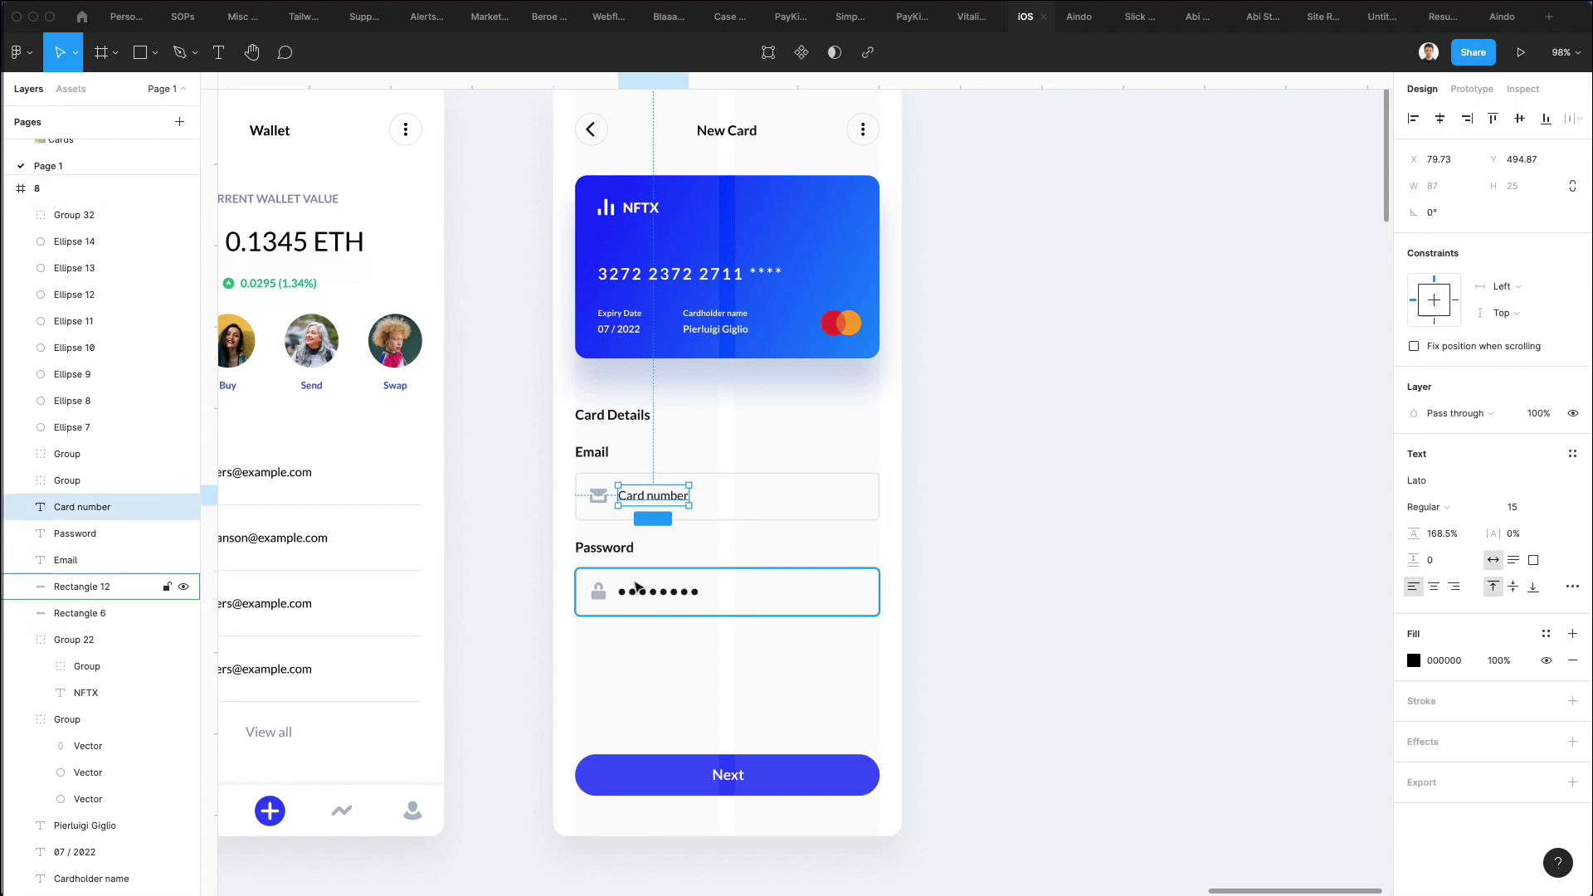
double_click(615, 545)
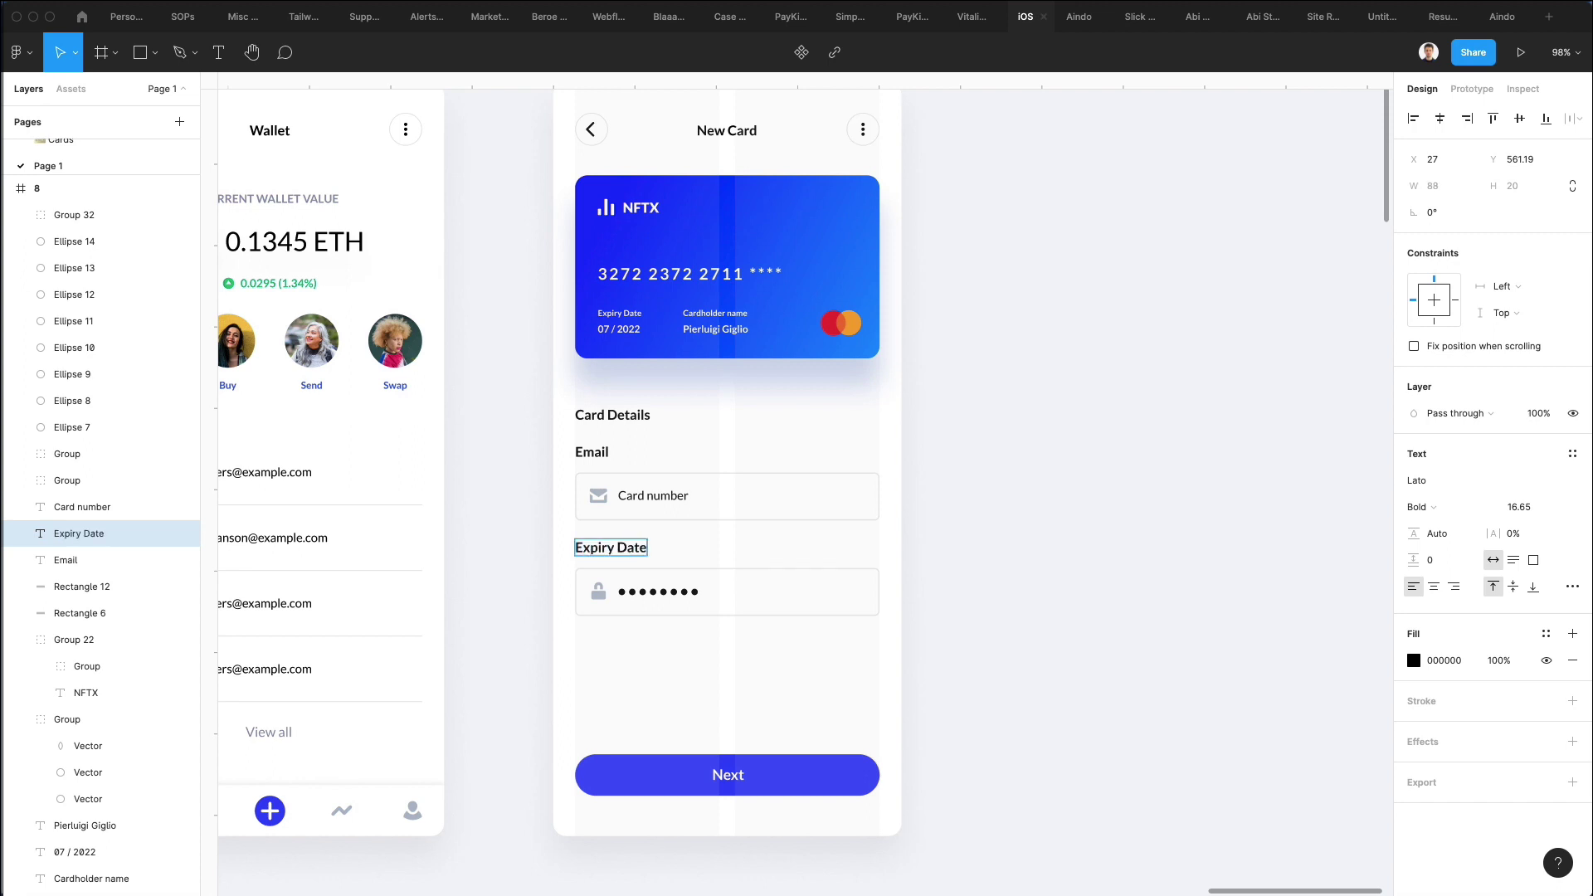
key(Escape)
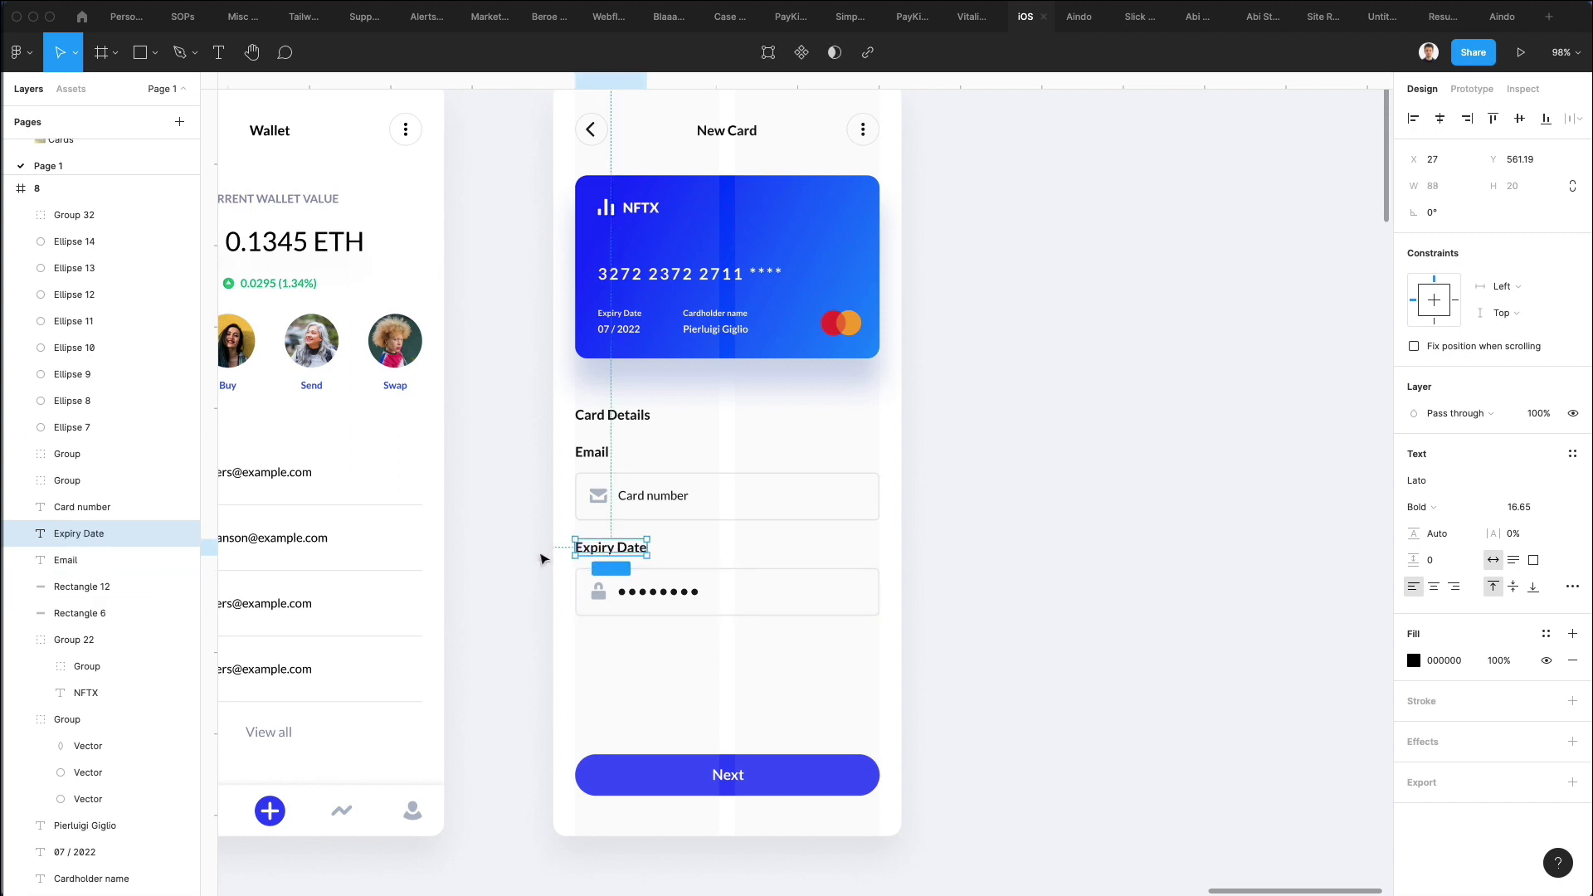
Duplicate the Expiry Date label and field directly below it.
drag(551, 549, 696, 641)
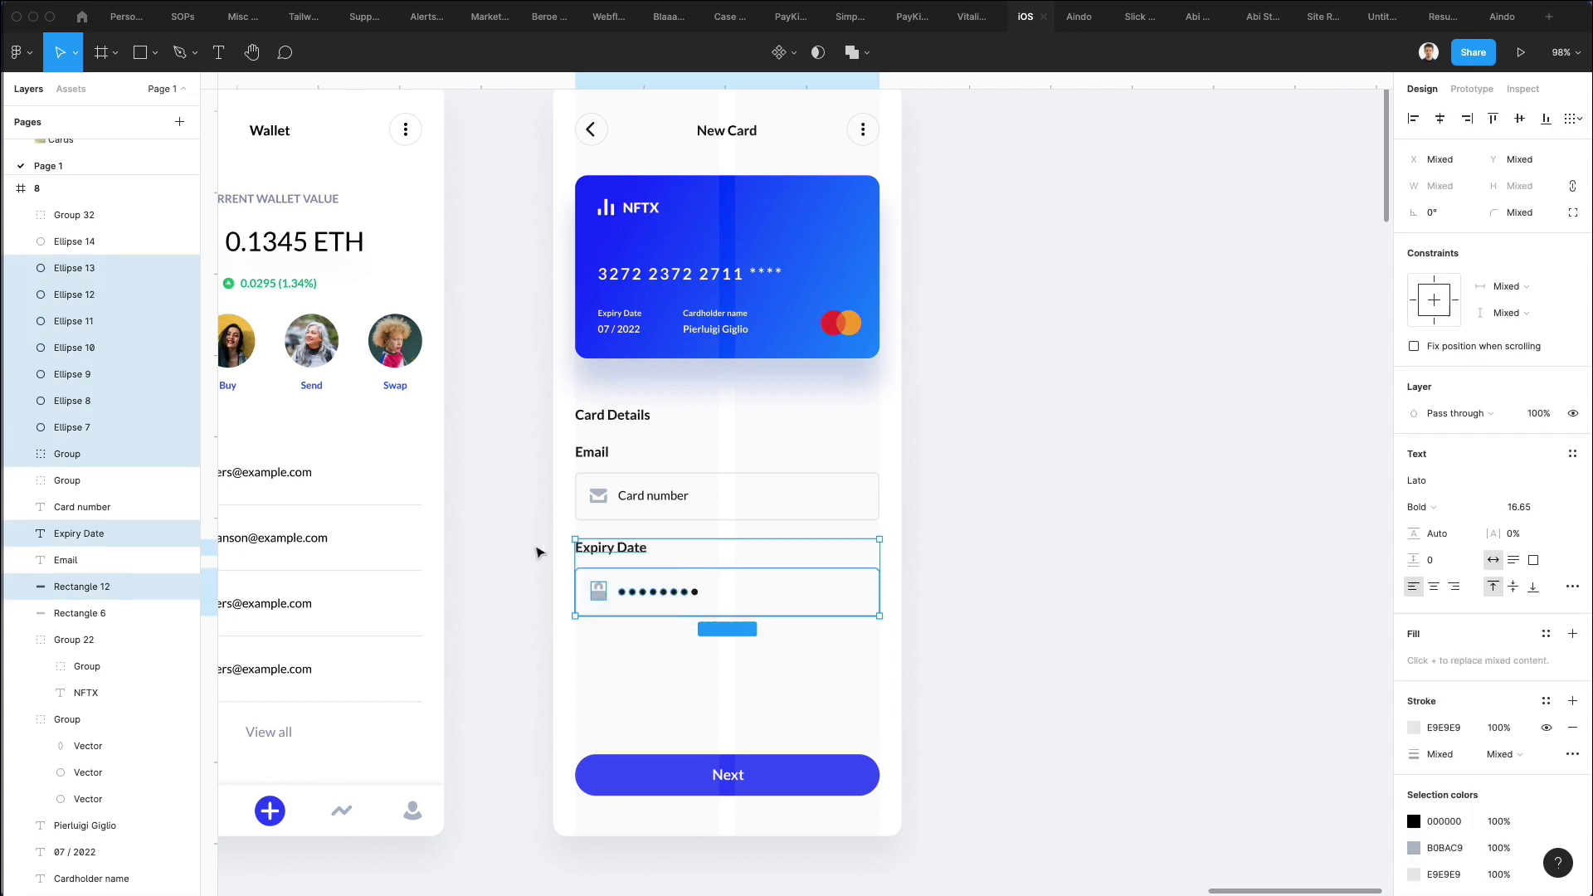
drag(538, 552, 818, 664)
alt+drag(723, 601, 724, 697)
click(1112, 644)
Rename the duplicate's label to 'Country' and select the masked dots in both fields.
click(602, 647)
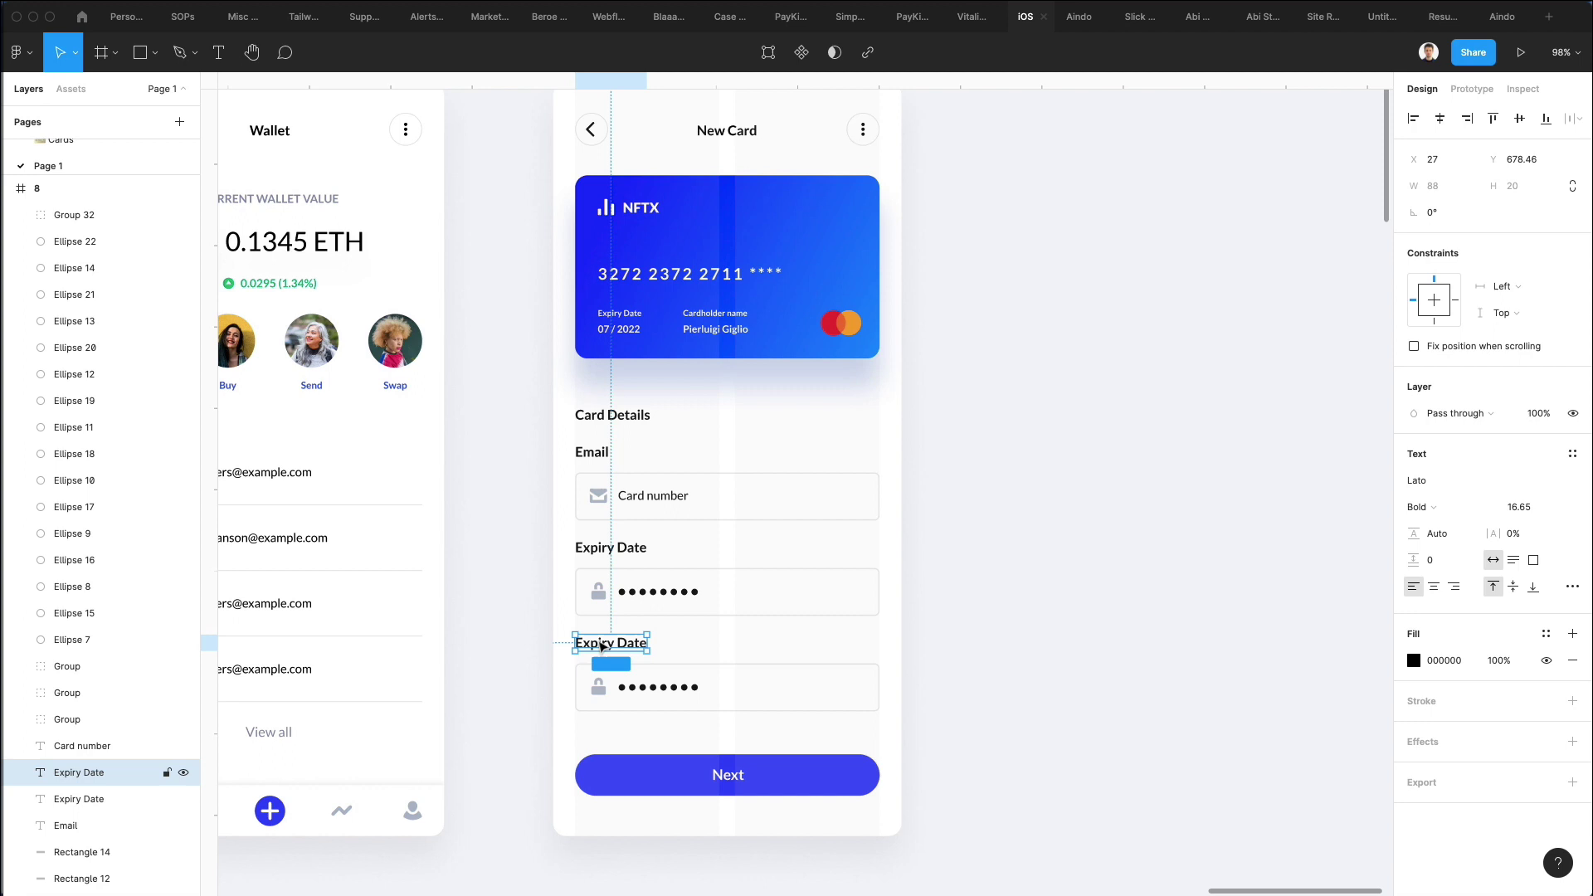
double_click(599, 643)
text(Country)
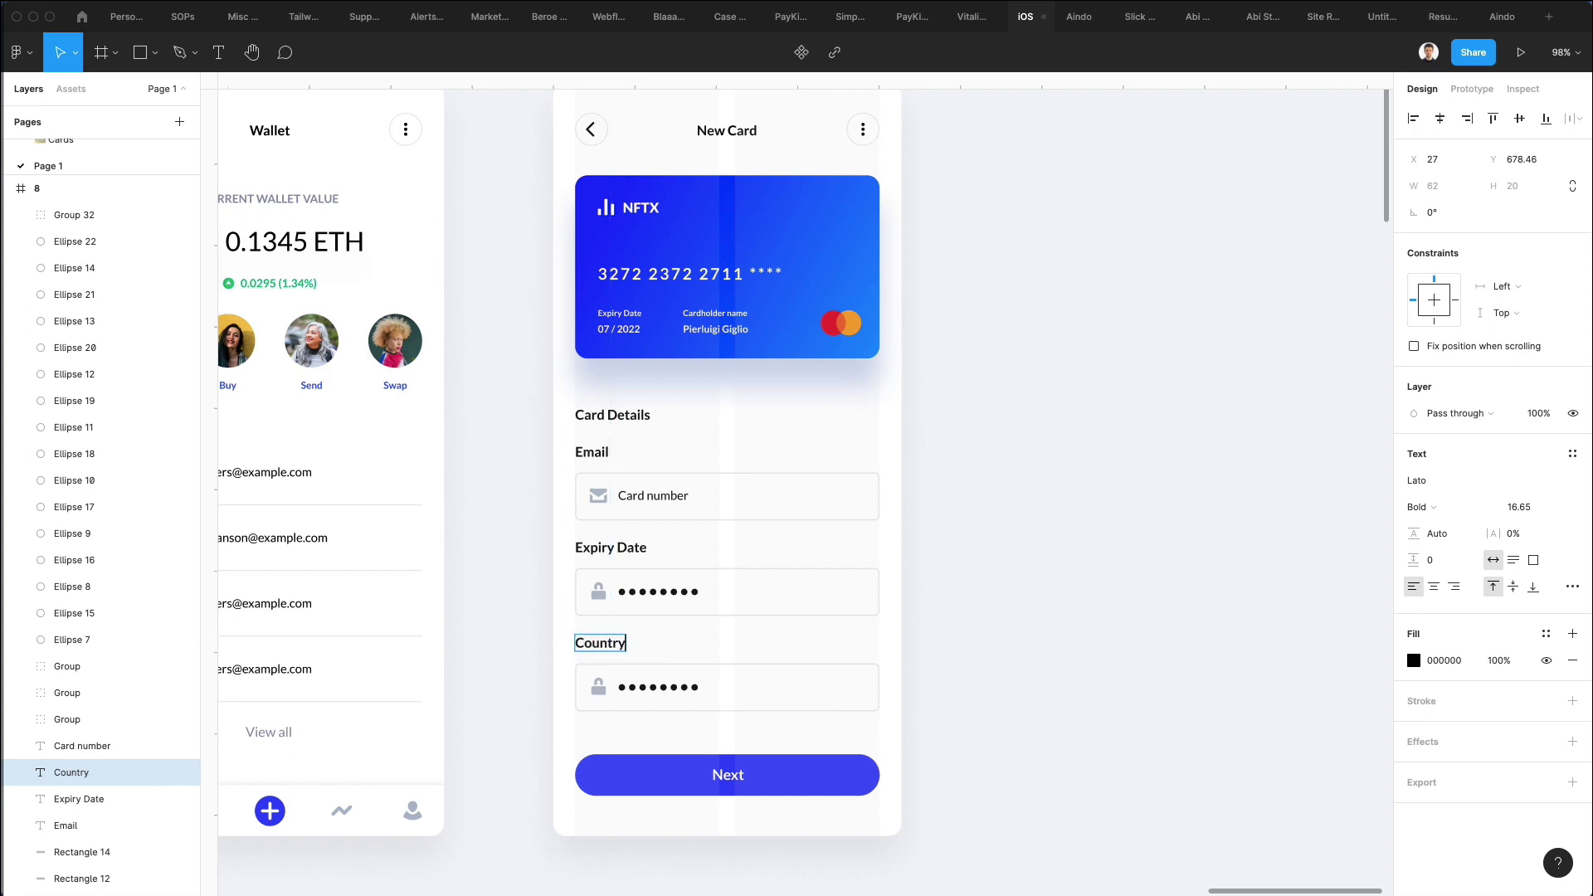
scroll(683, 647, down, 1)
scroll(683, 647, right, 1)
click(693, 624)
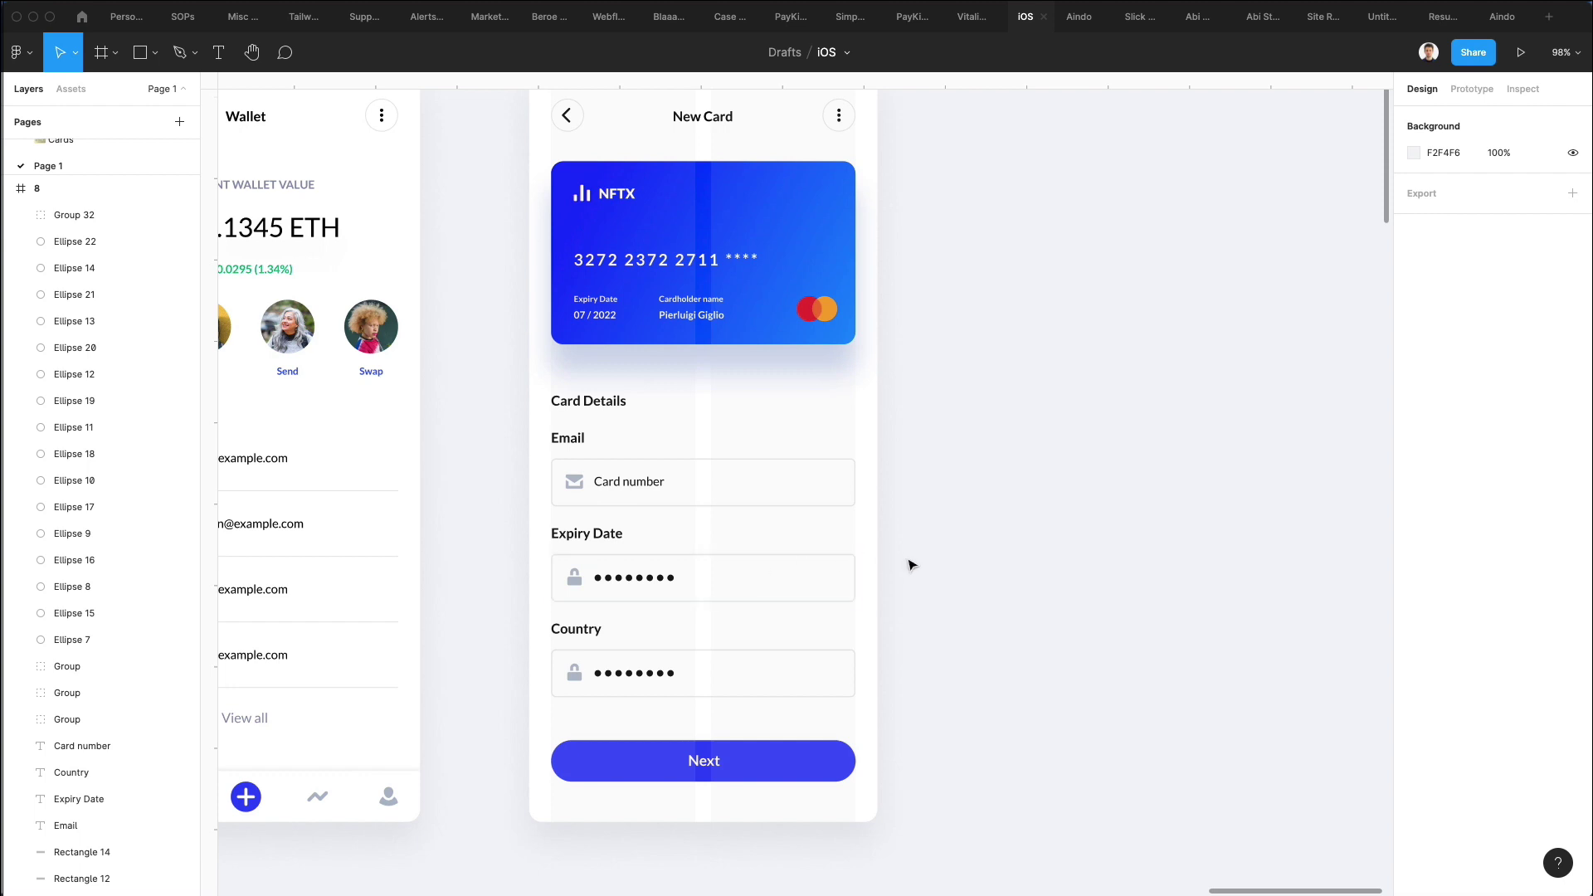
drag(906, 559, 590, 612)
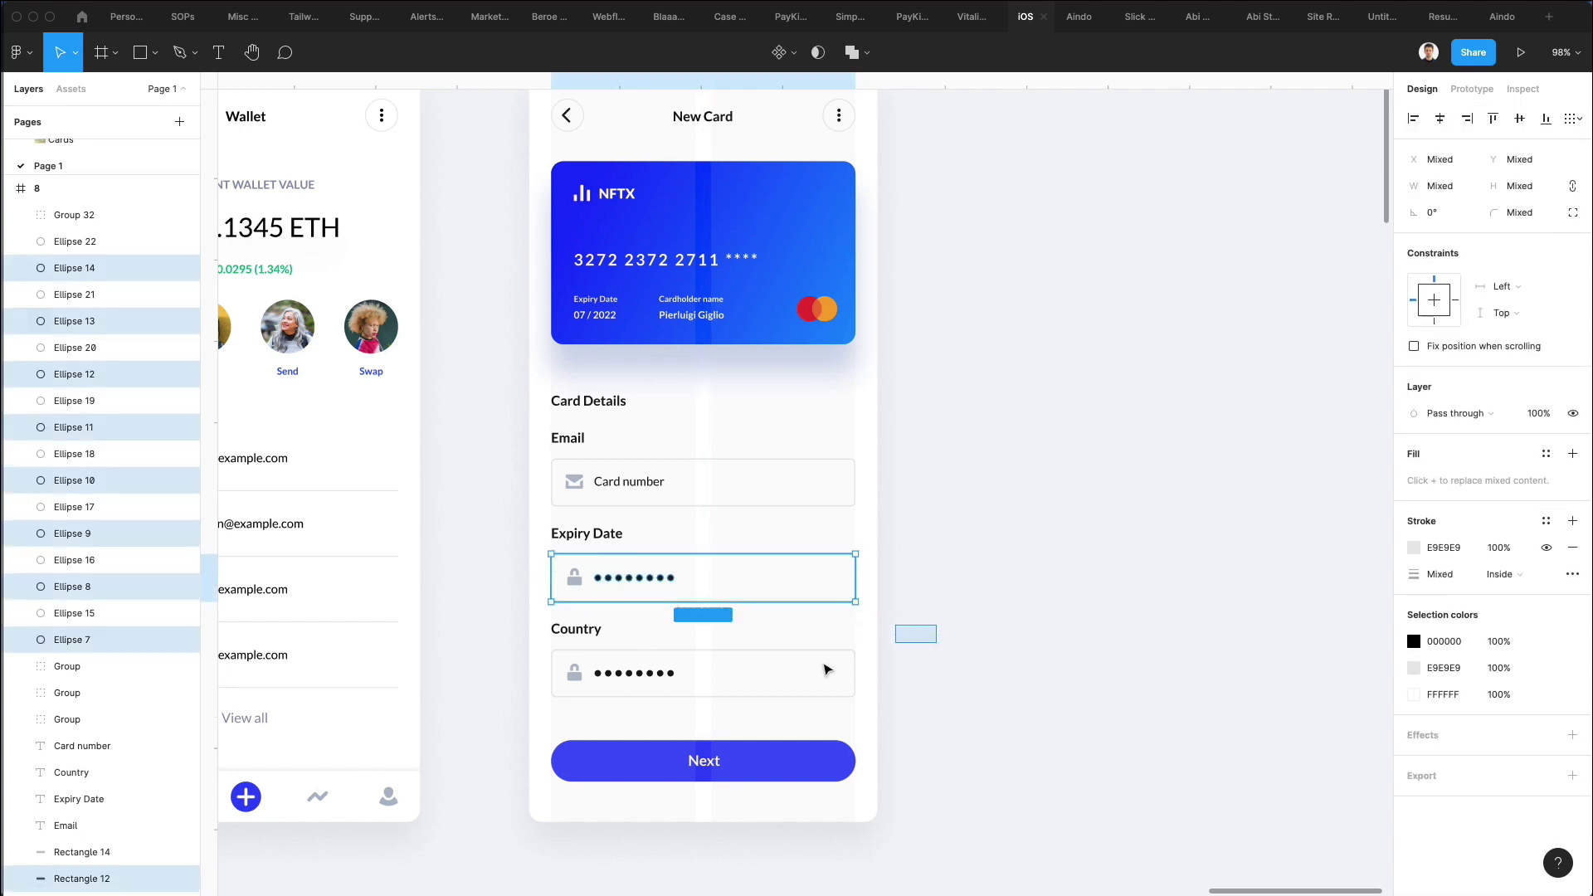
drag(826, 668, 531, 618)
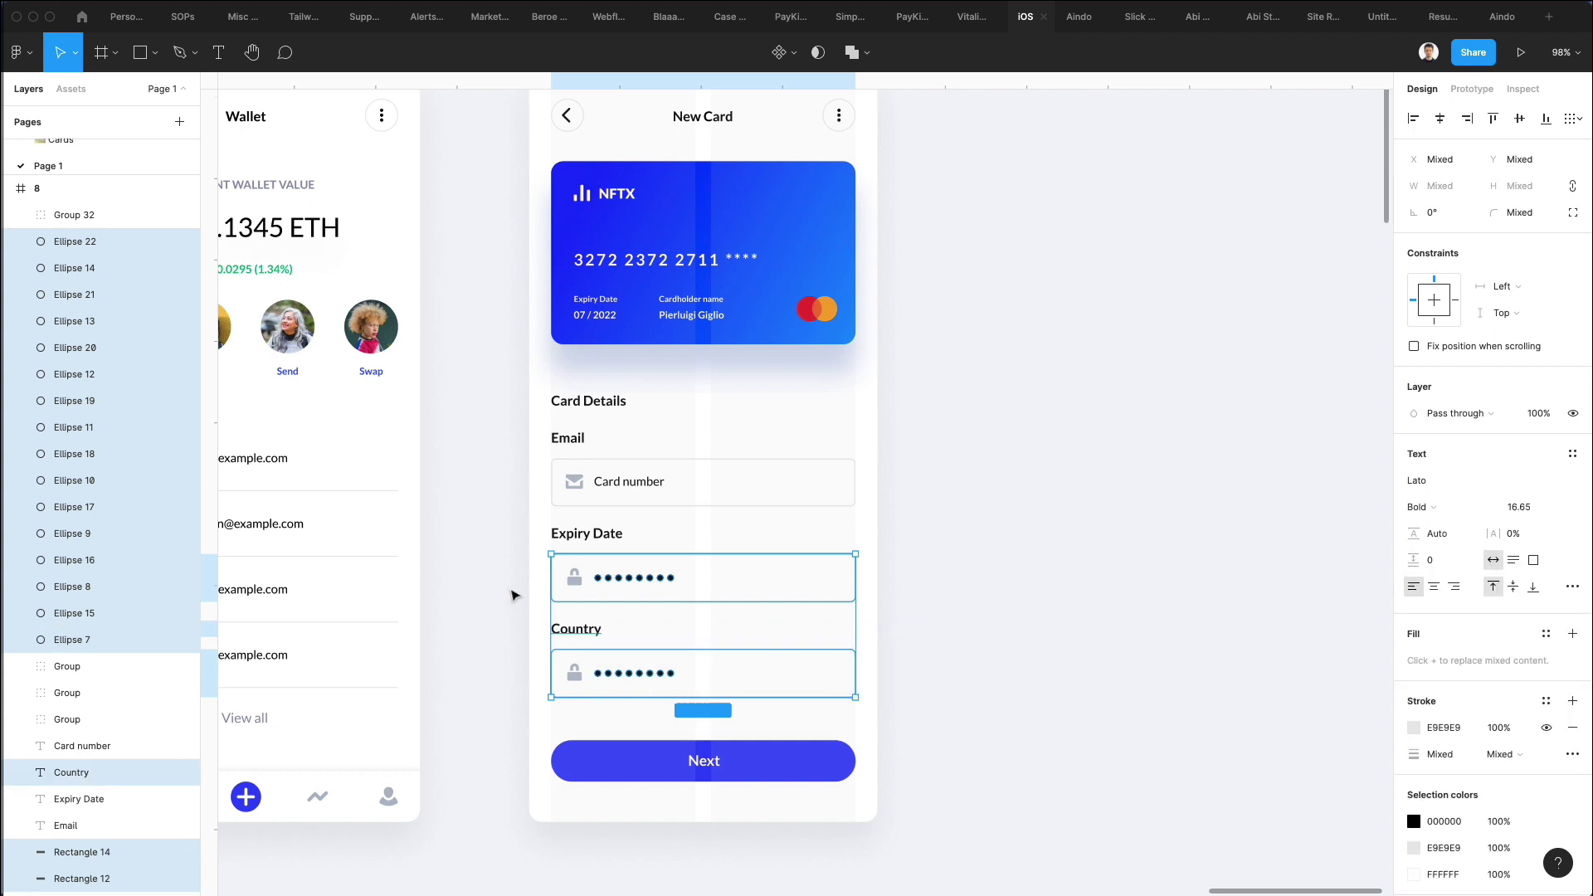
Delete the masked dots and add an 'Expiry date' placeholder copied from the Card number text.
key(Delete)
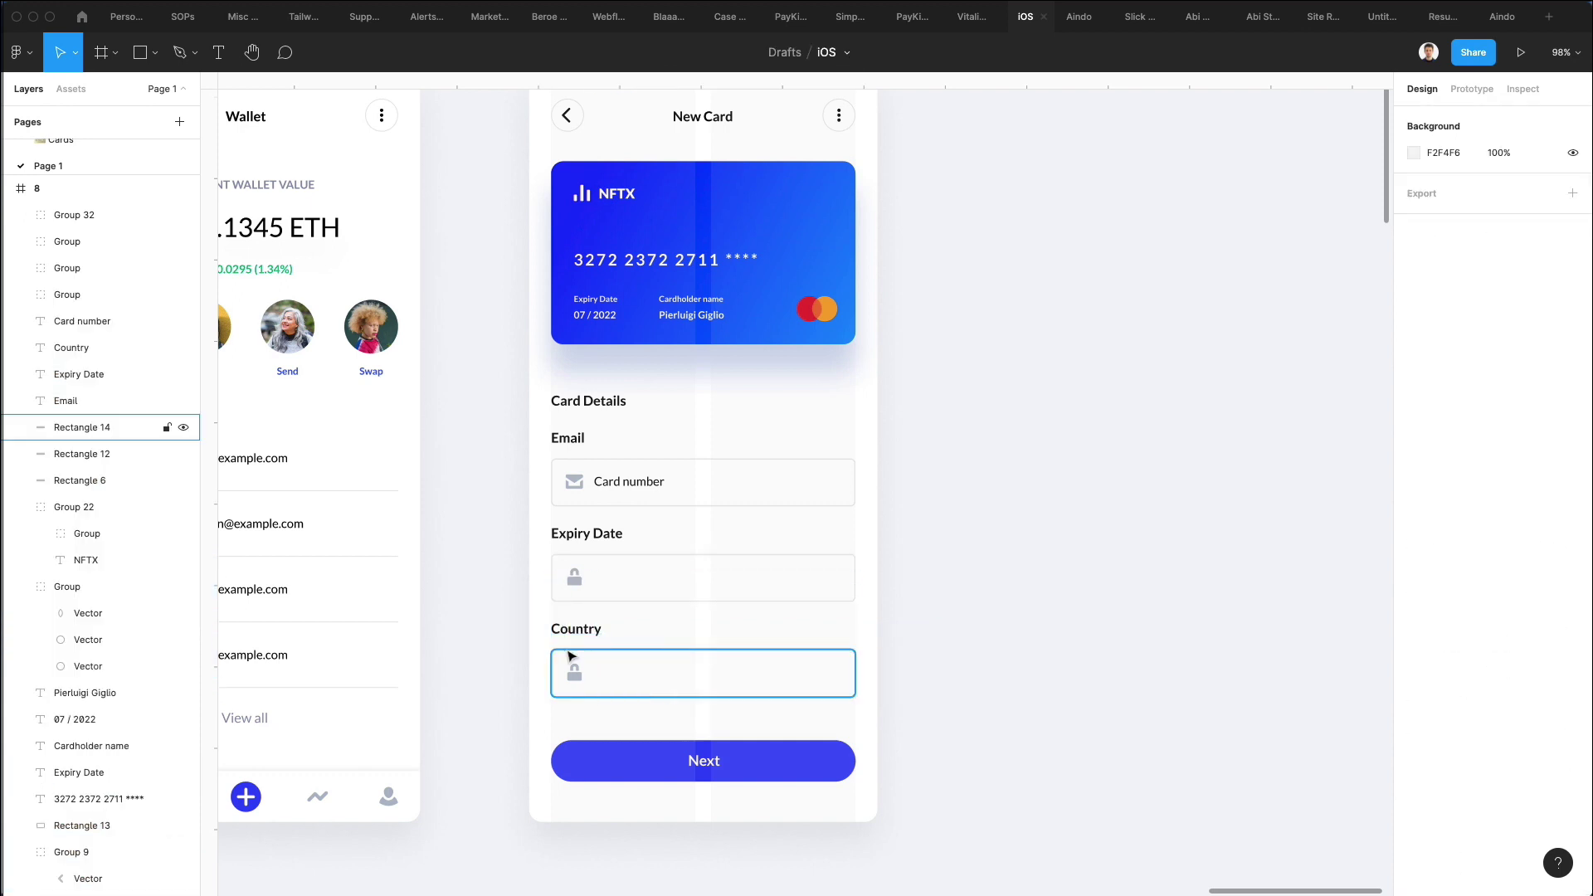
scroll(615, 587, up, 5)
click(618, 411)
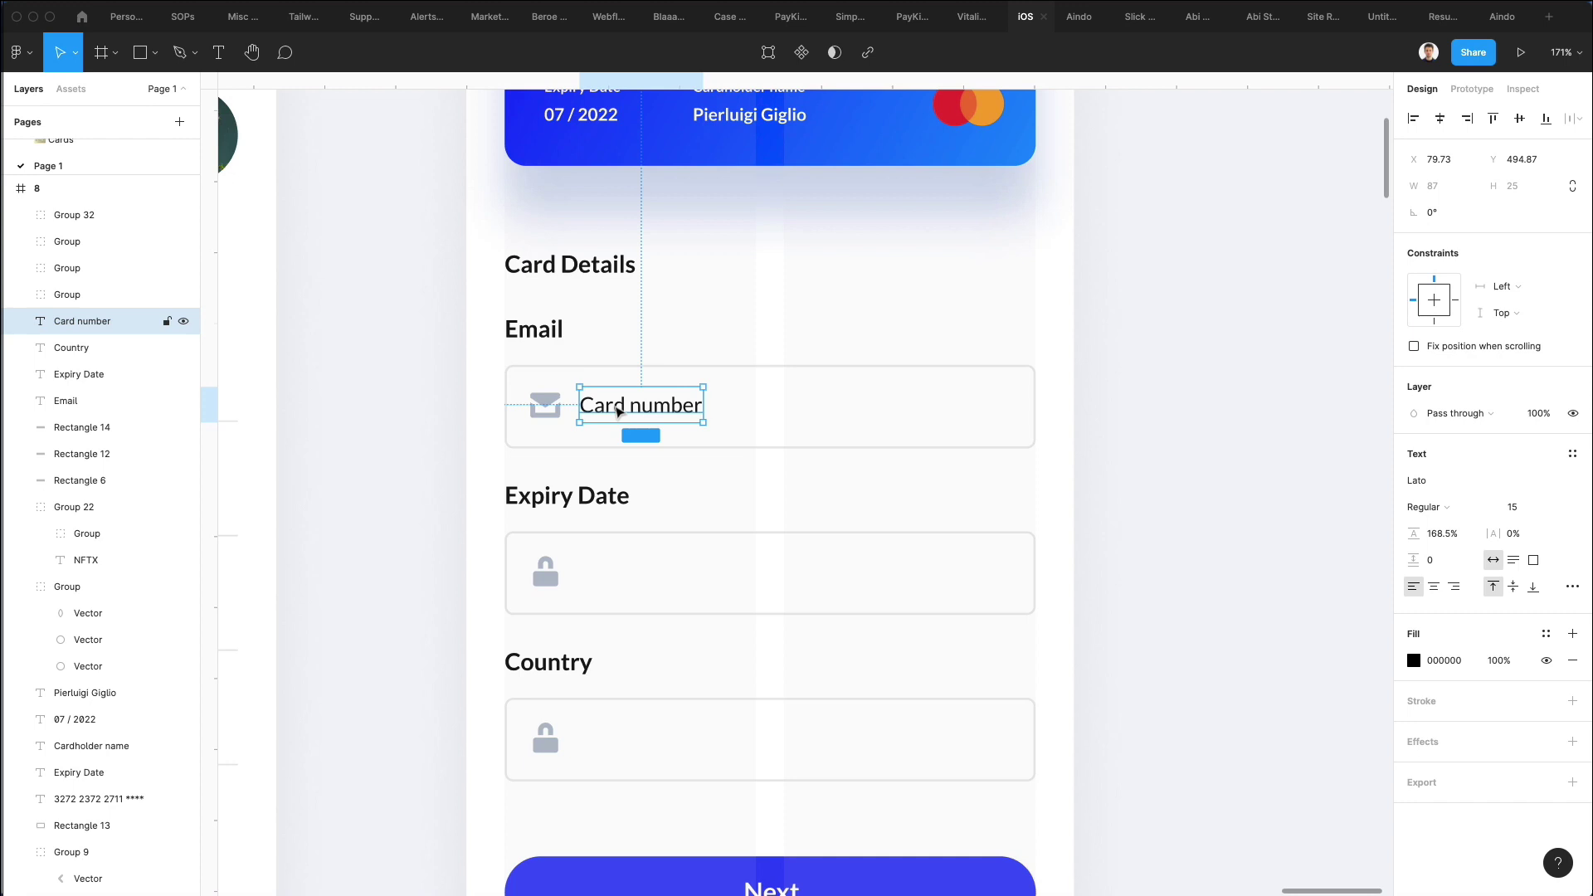
drag(618, 410, 625, 578)
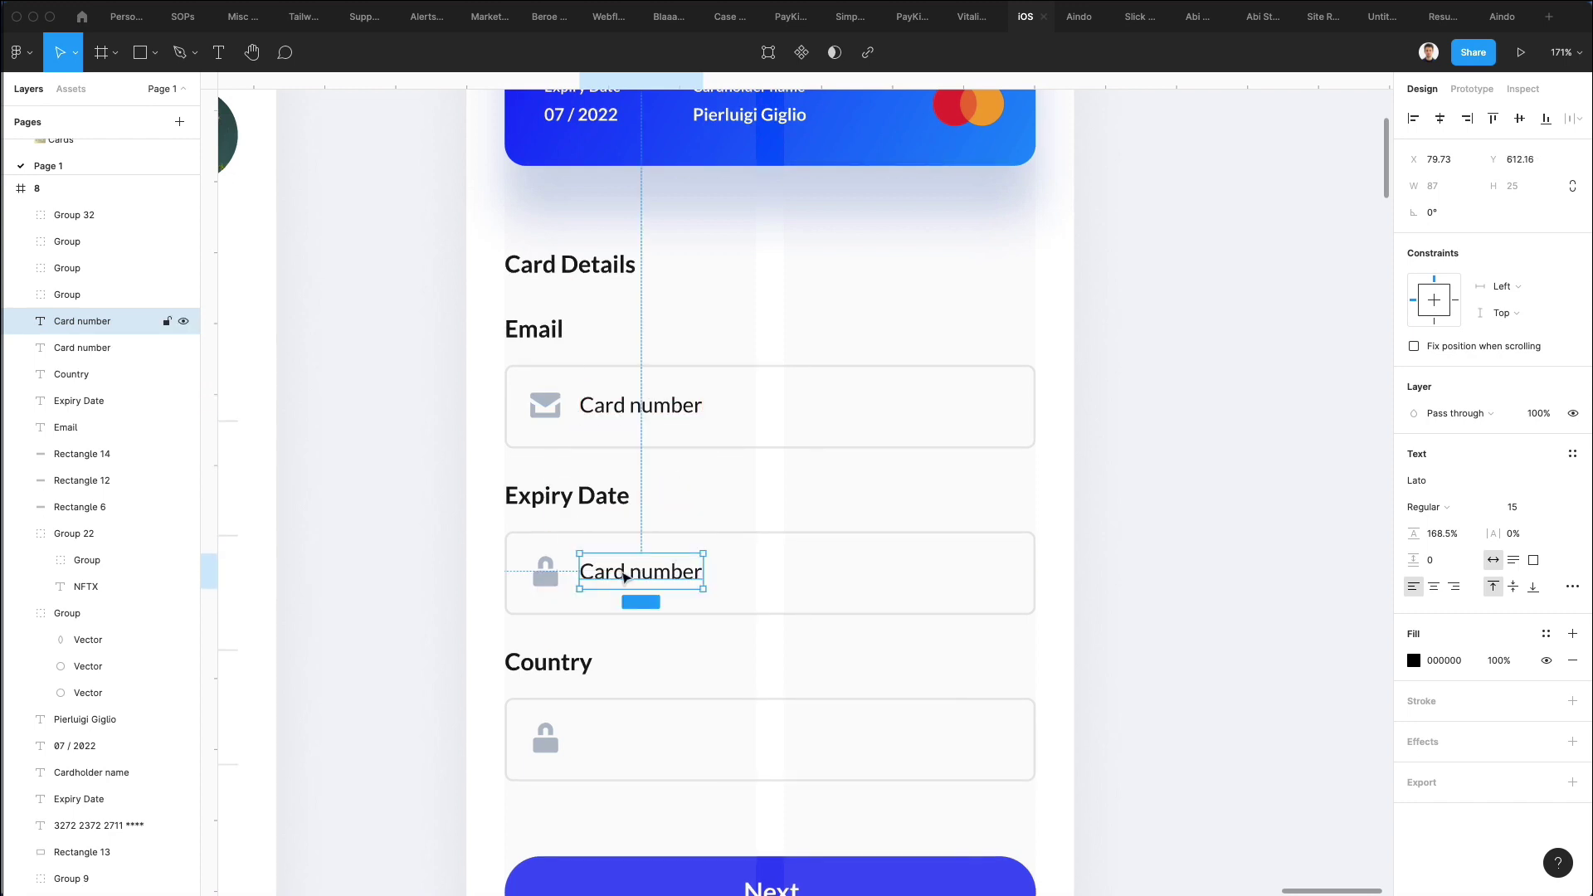
double_click(621, 572)
text(Expiry)
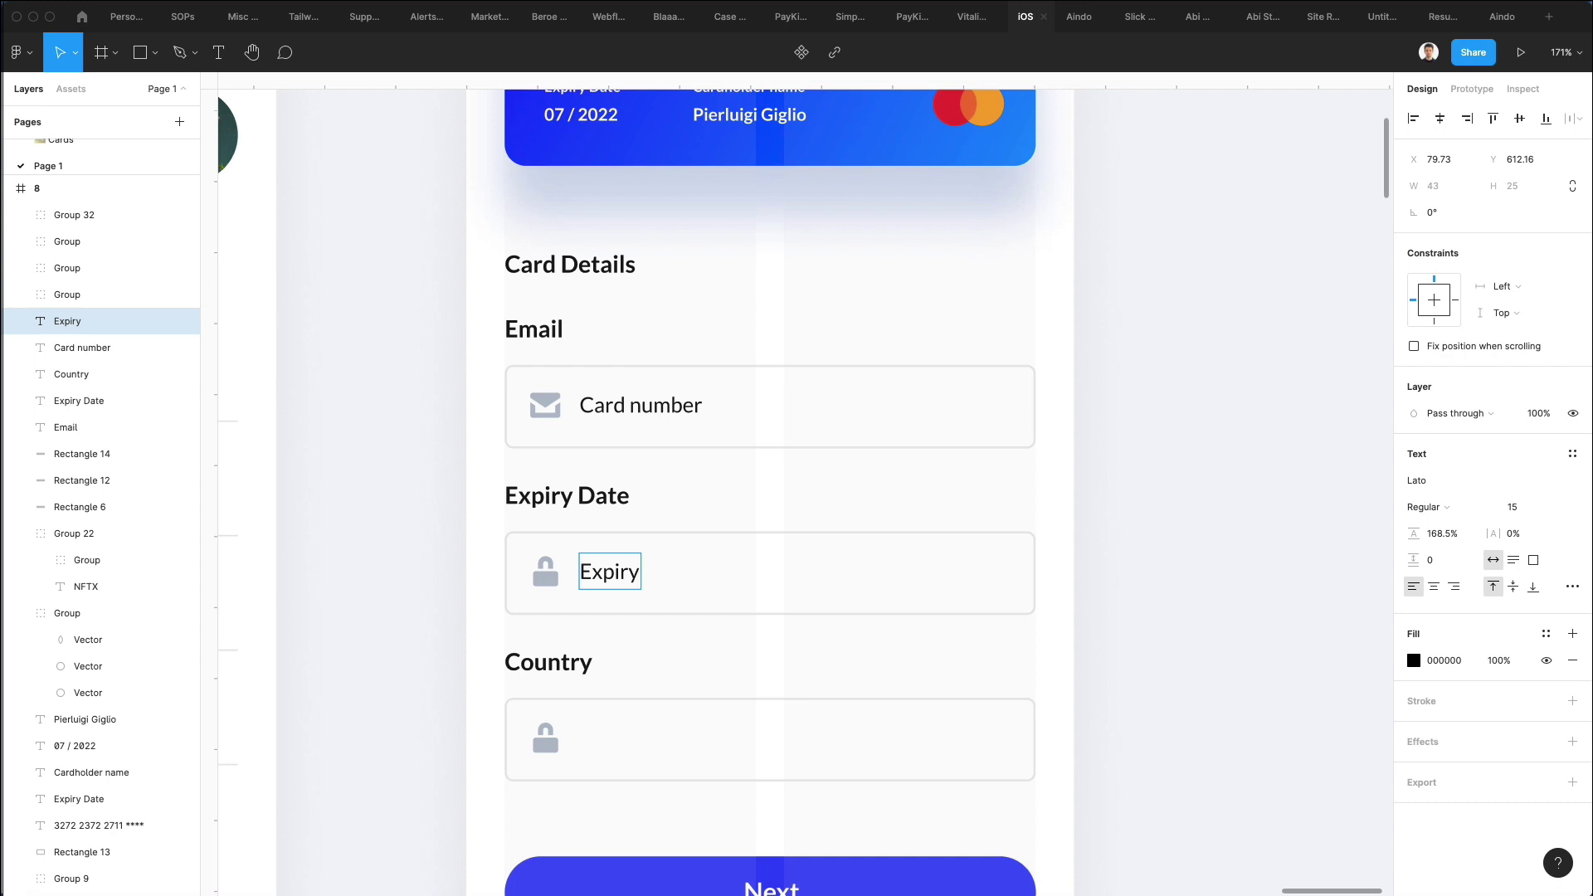
text( date)
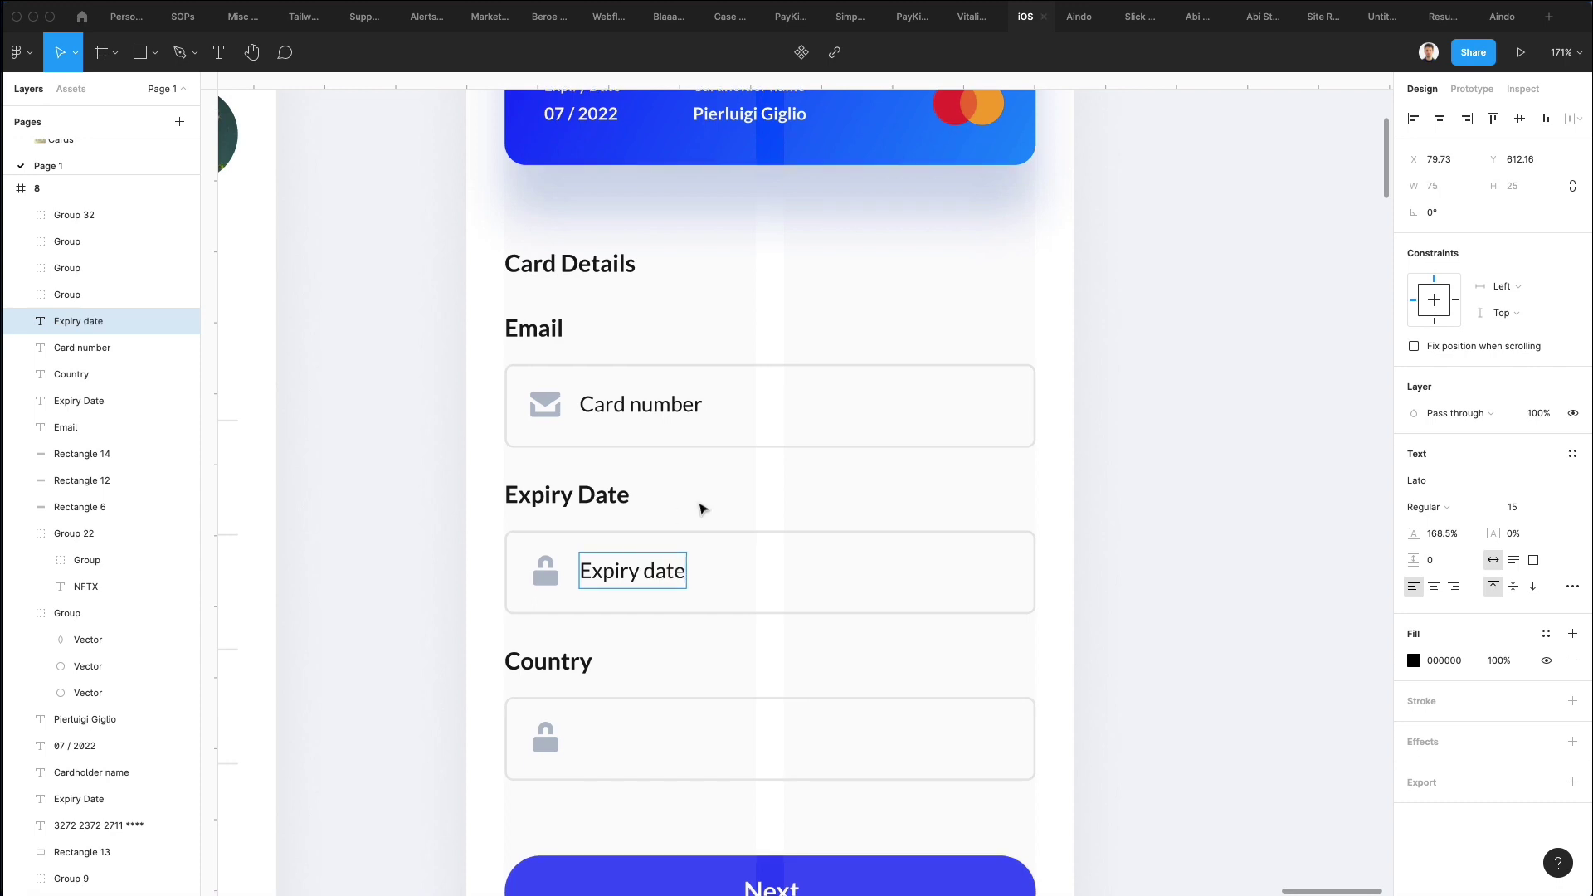
key(Escape)
Colour the Expiry date and Card number placeholders the same grey as the envelope icon.
shift+click(662, 422)
key(5)
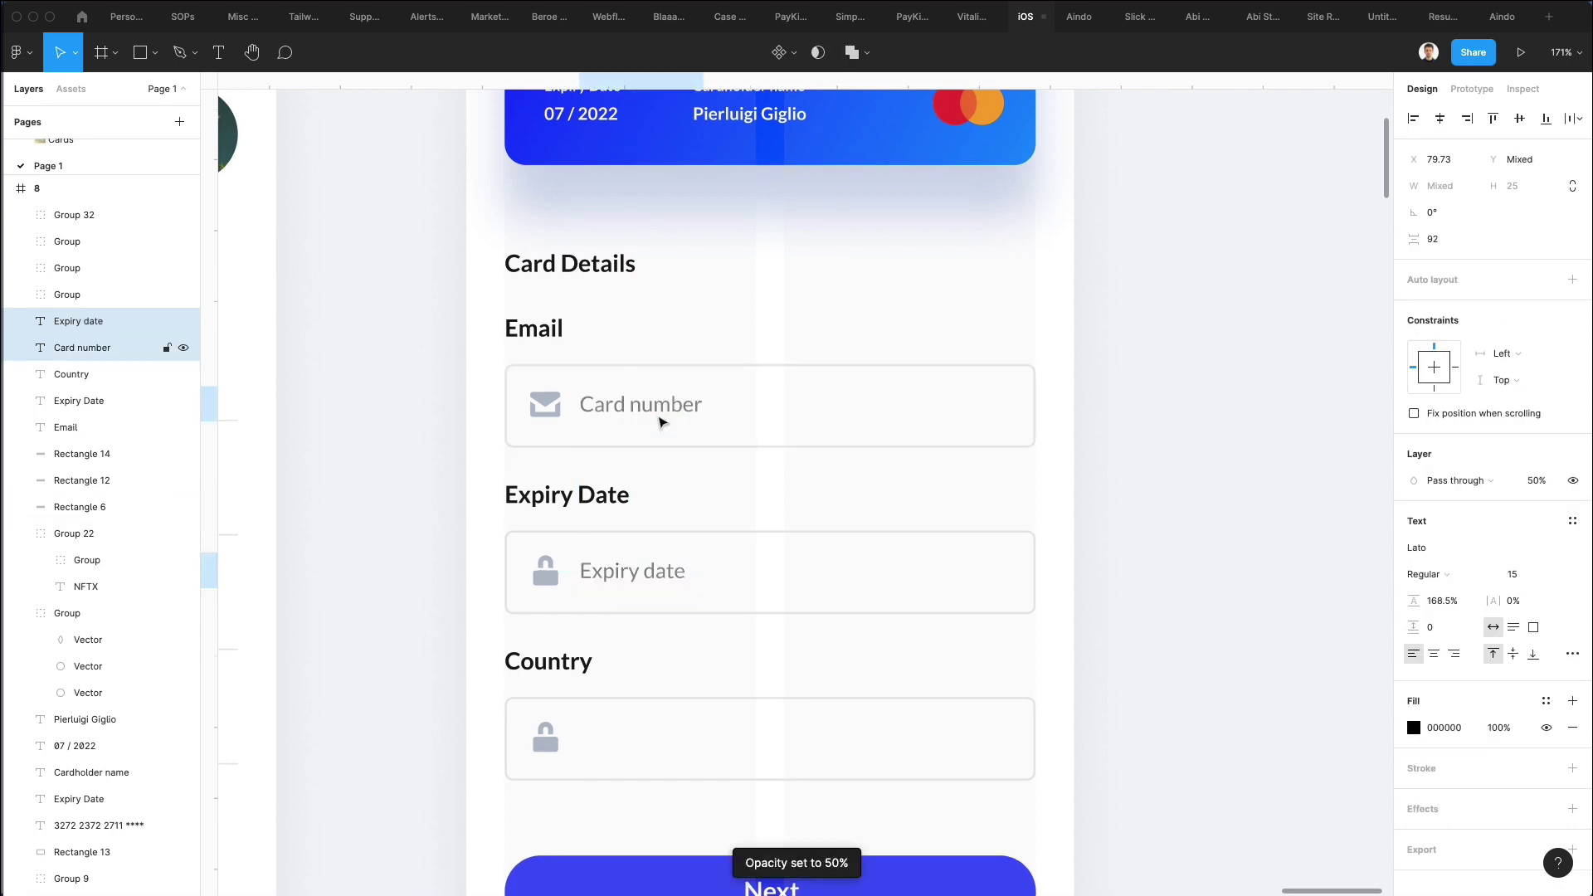
click(728, 514)
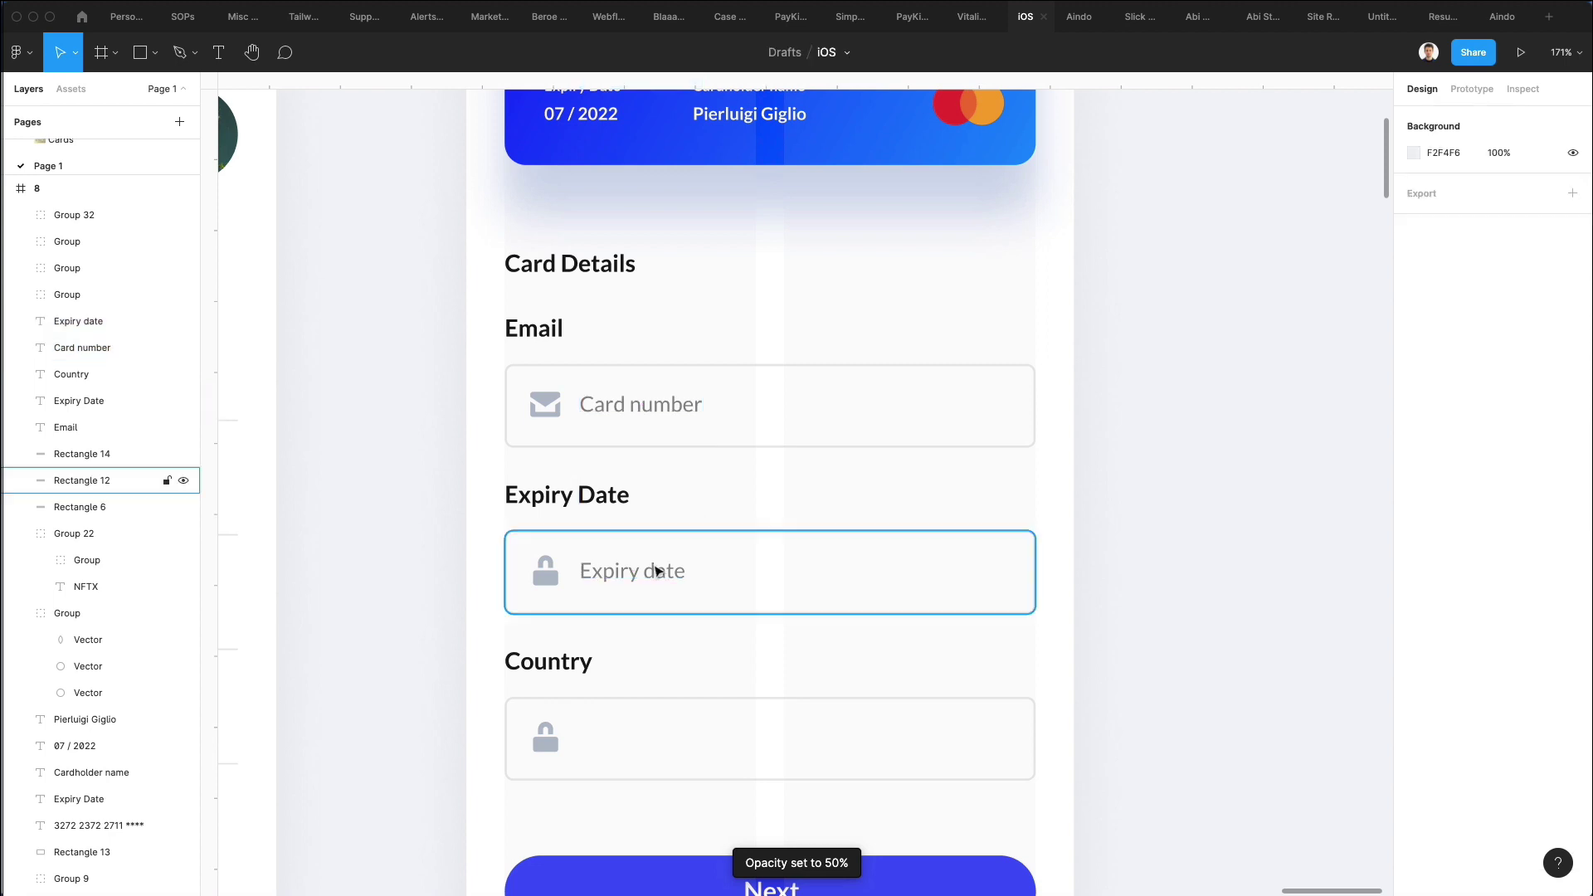
click(643, 571)
shift+click(643, 405)
key(0)
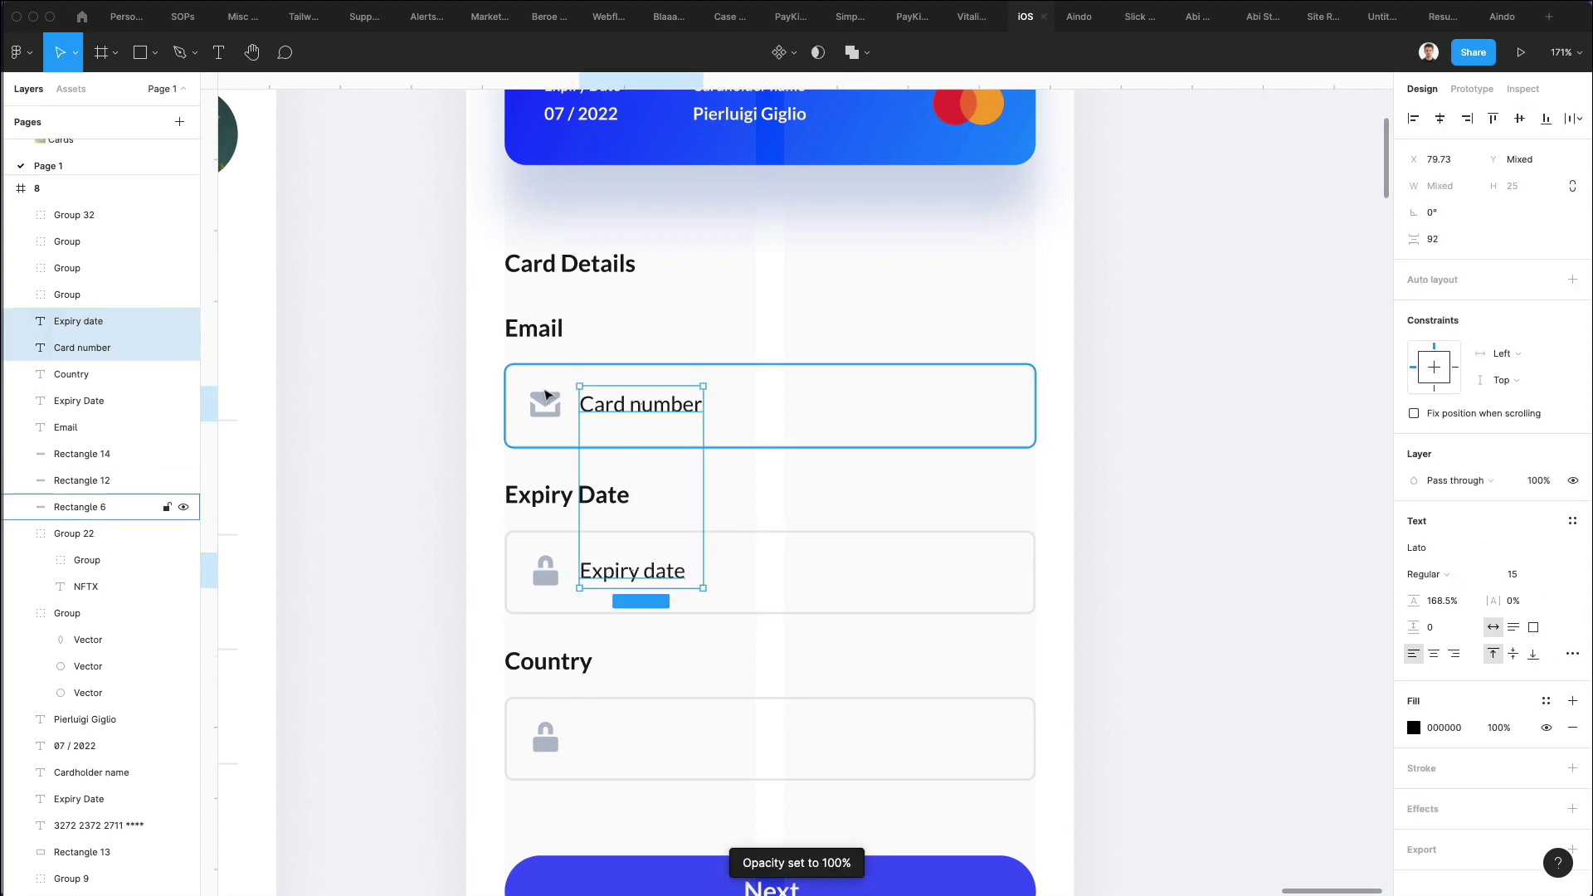
key(i)
click(551, 400)
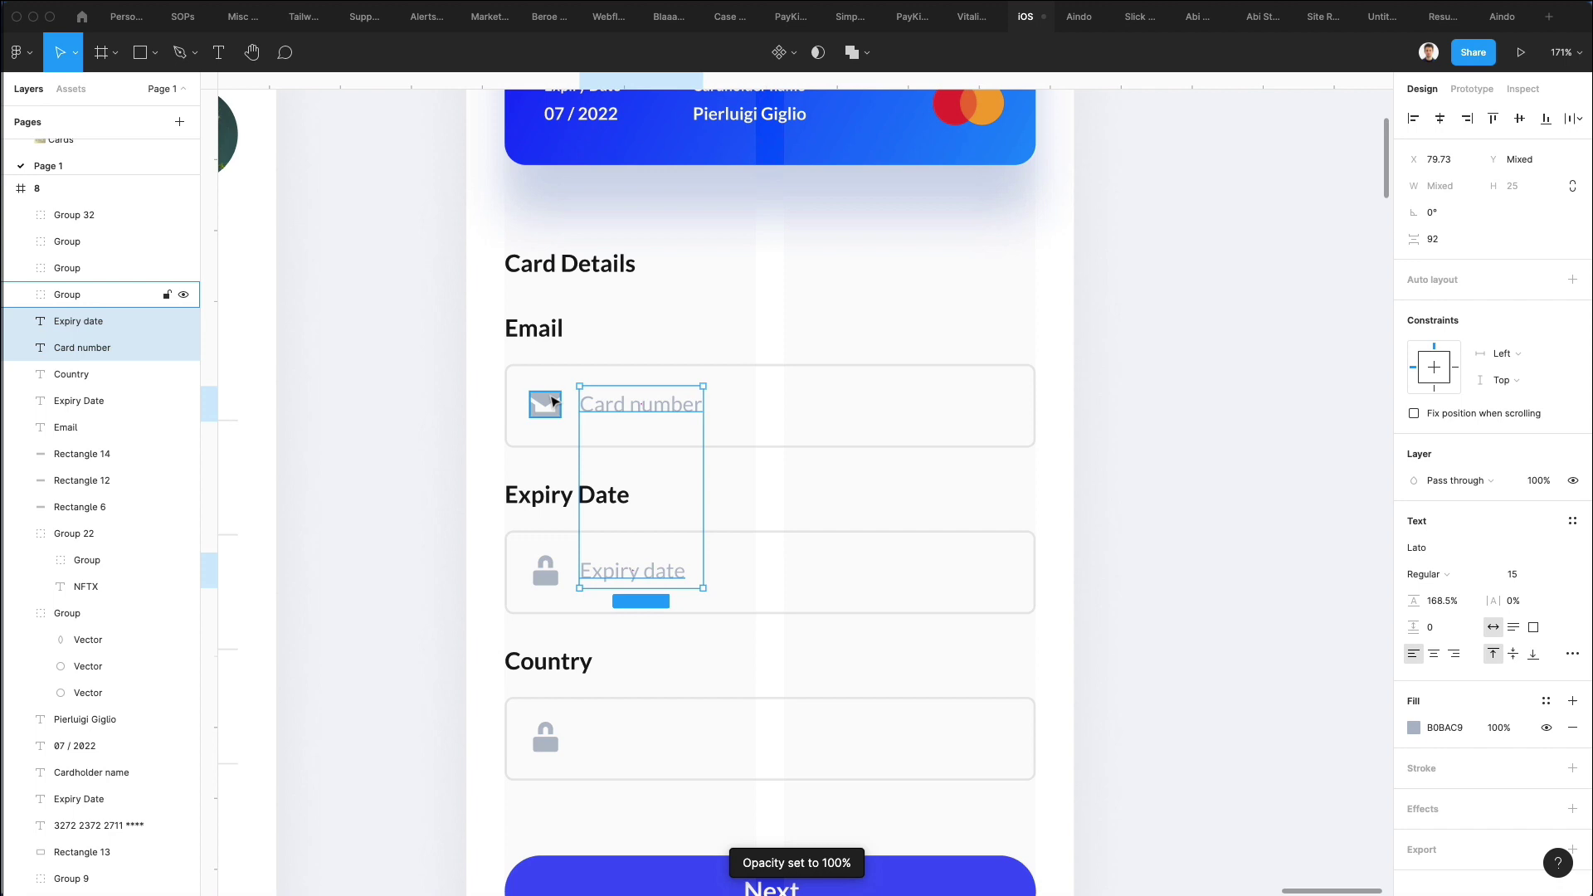
click(706, 328)
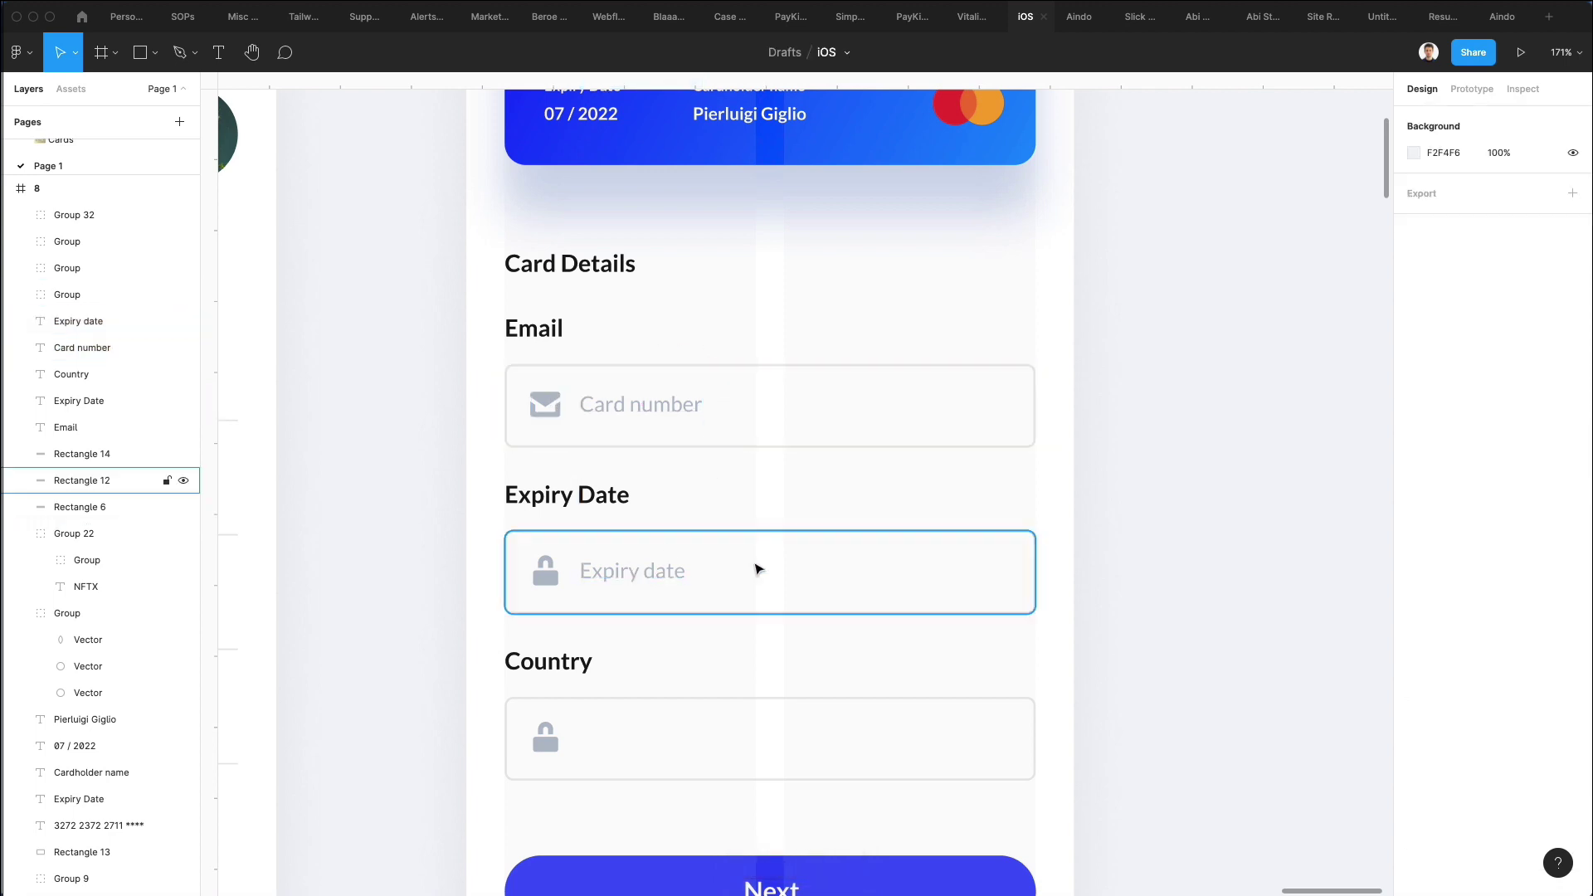
click(756, 567)
Narrow the Expiry date box to half width and place a copy beside it labelled 'VCC'.
drag(1035, 566, 753, 573)
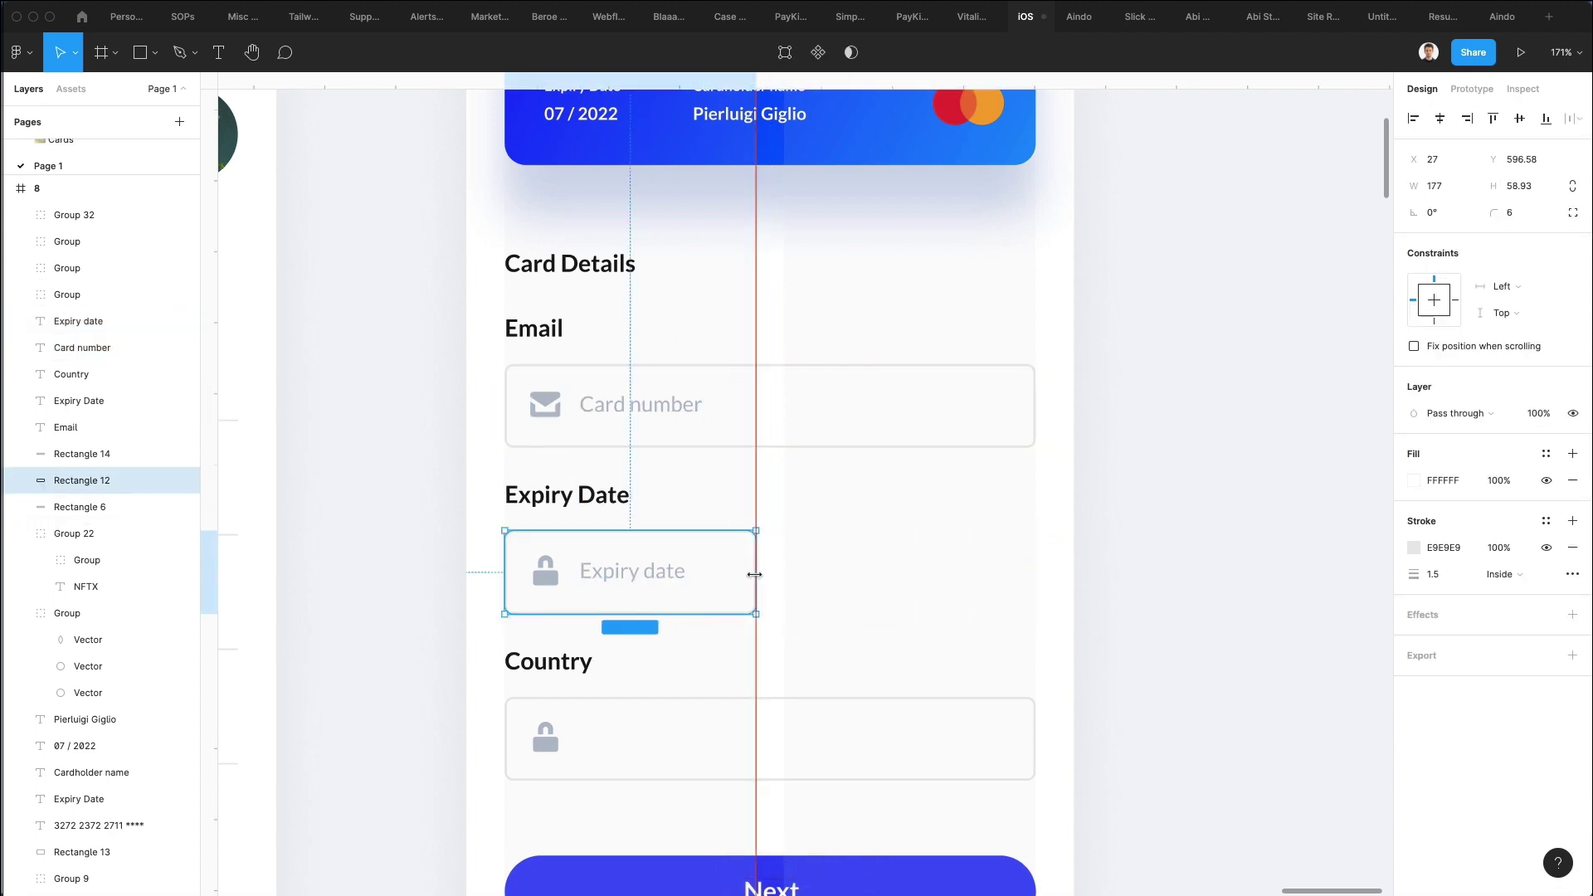
click(834, 531)
drag(833, 531, 423, 644)
alt+drag(590, 590, 851, 583)
click(907, 509)
click(915, 558)
double_click(885, 573)
text(VC)
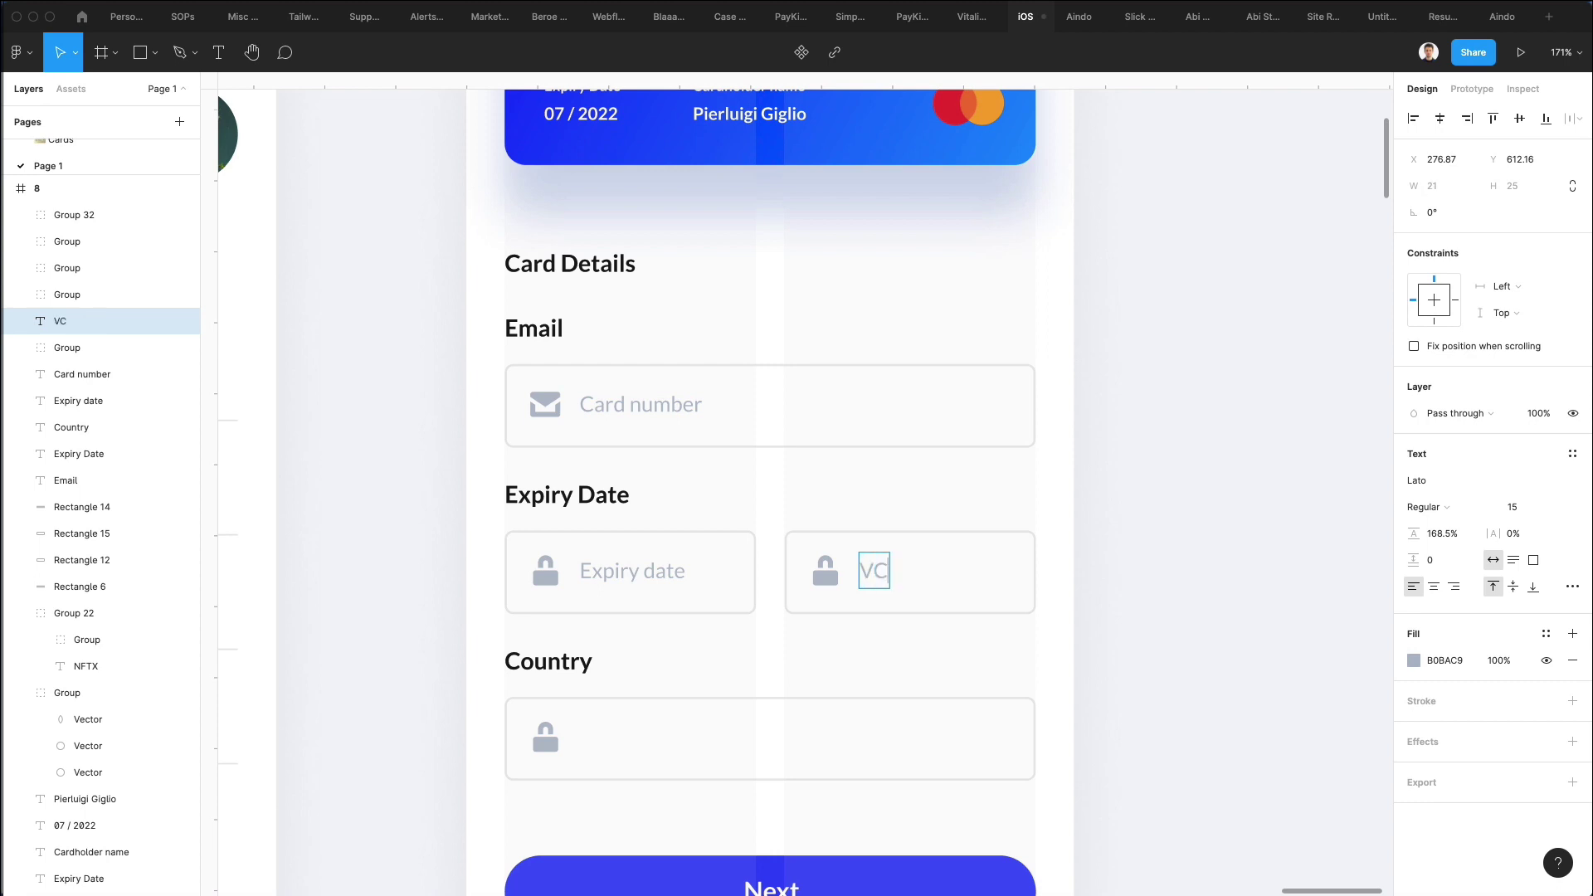
key(Escape)
key(Escape)
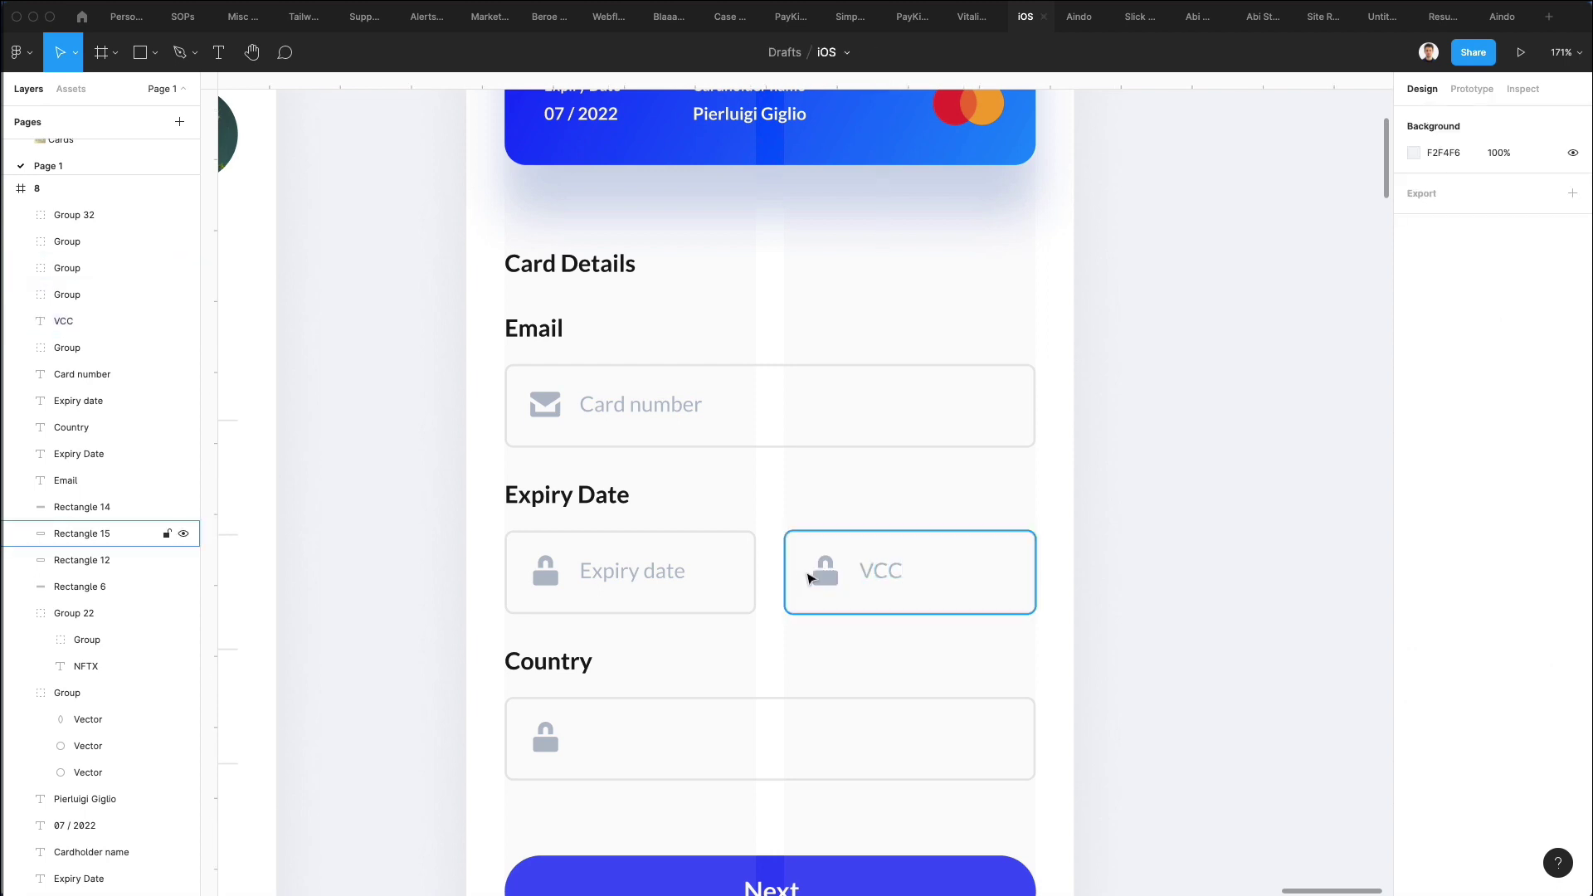
Delete the lock icons and the Card number envelope icon from the fields.
click(820, 568)
shift+click(545, 569)
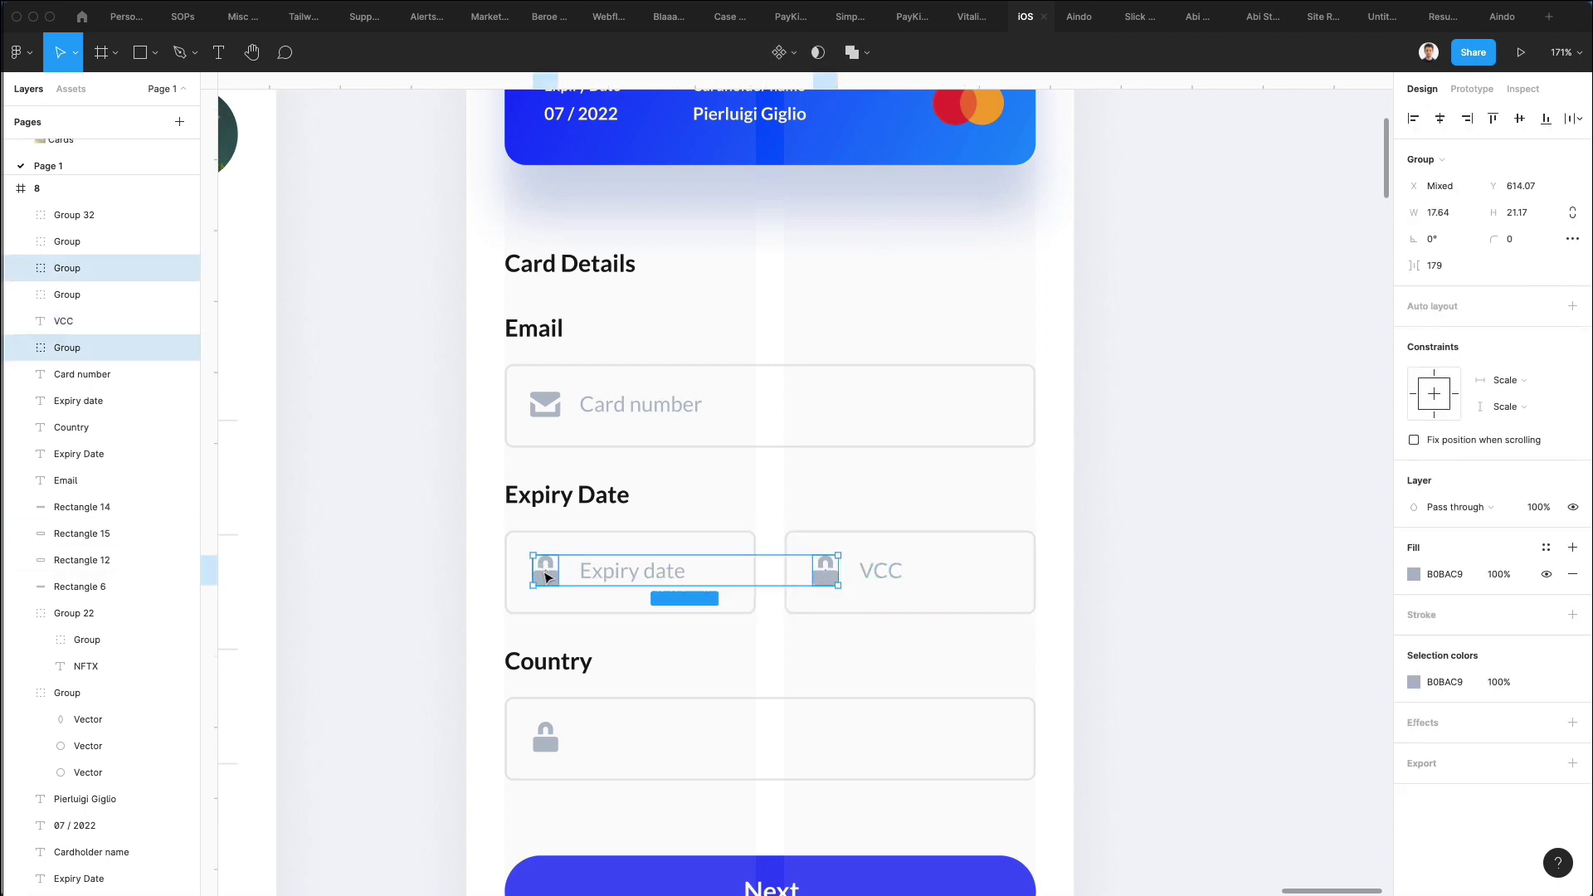
shift+click(555, 412)
key(Delete)
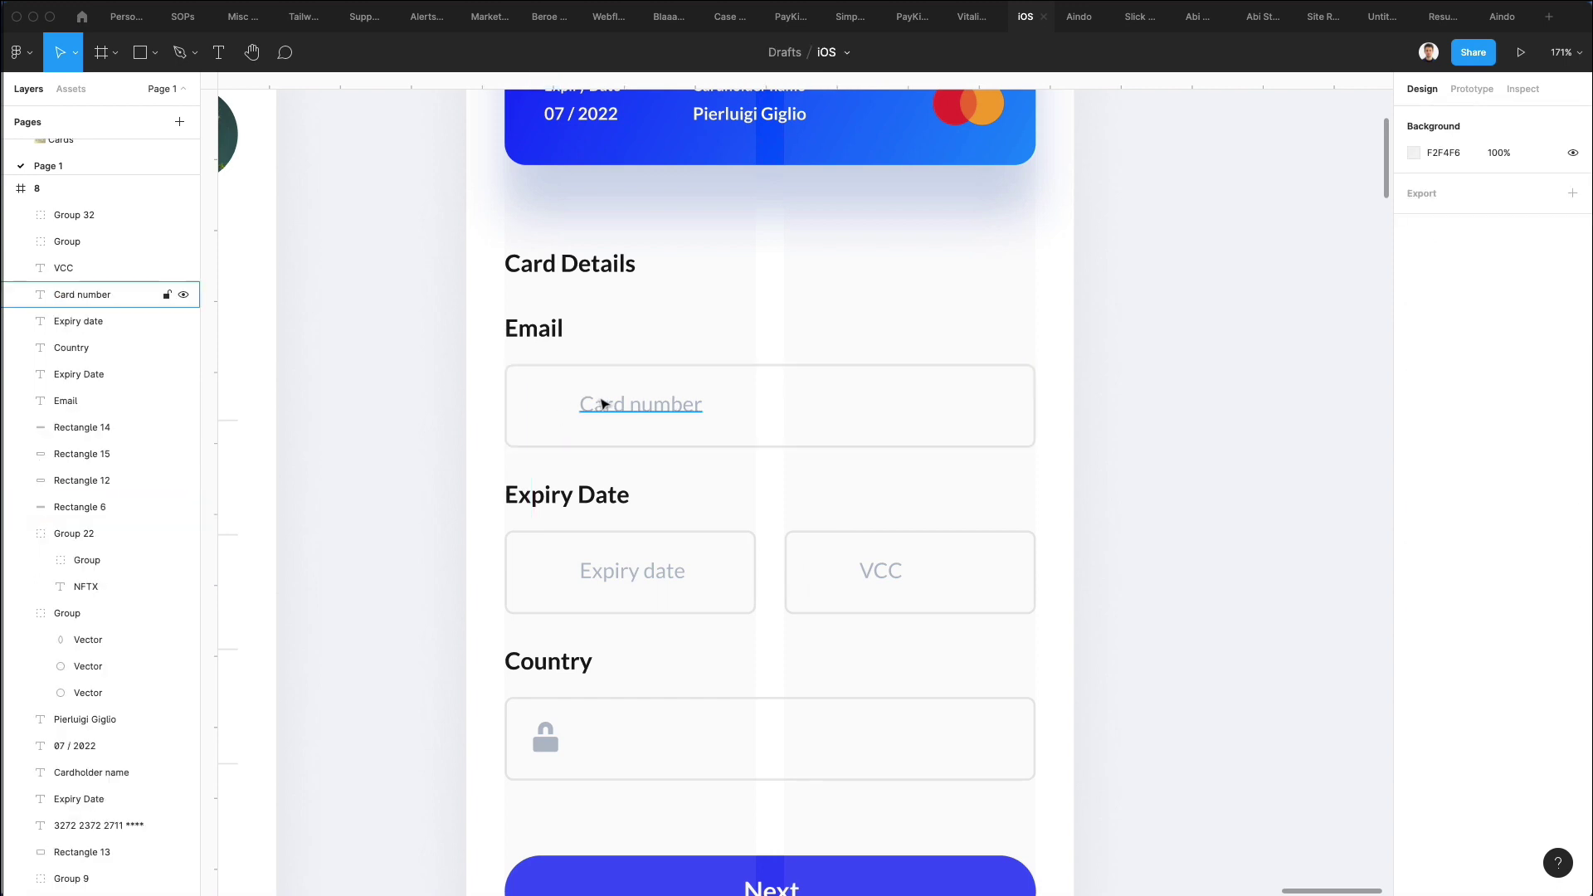
Remove the Country lock icon and shift the Card number, Expiry date and VCC placeholders left.
click(546, 738)
key(Delete)
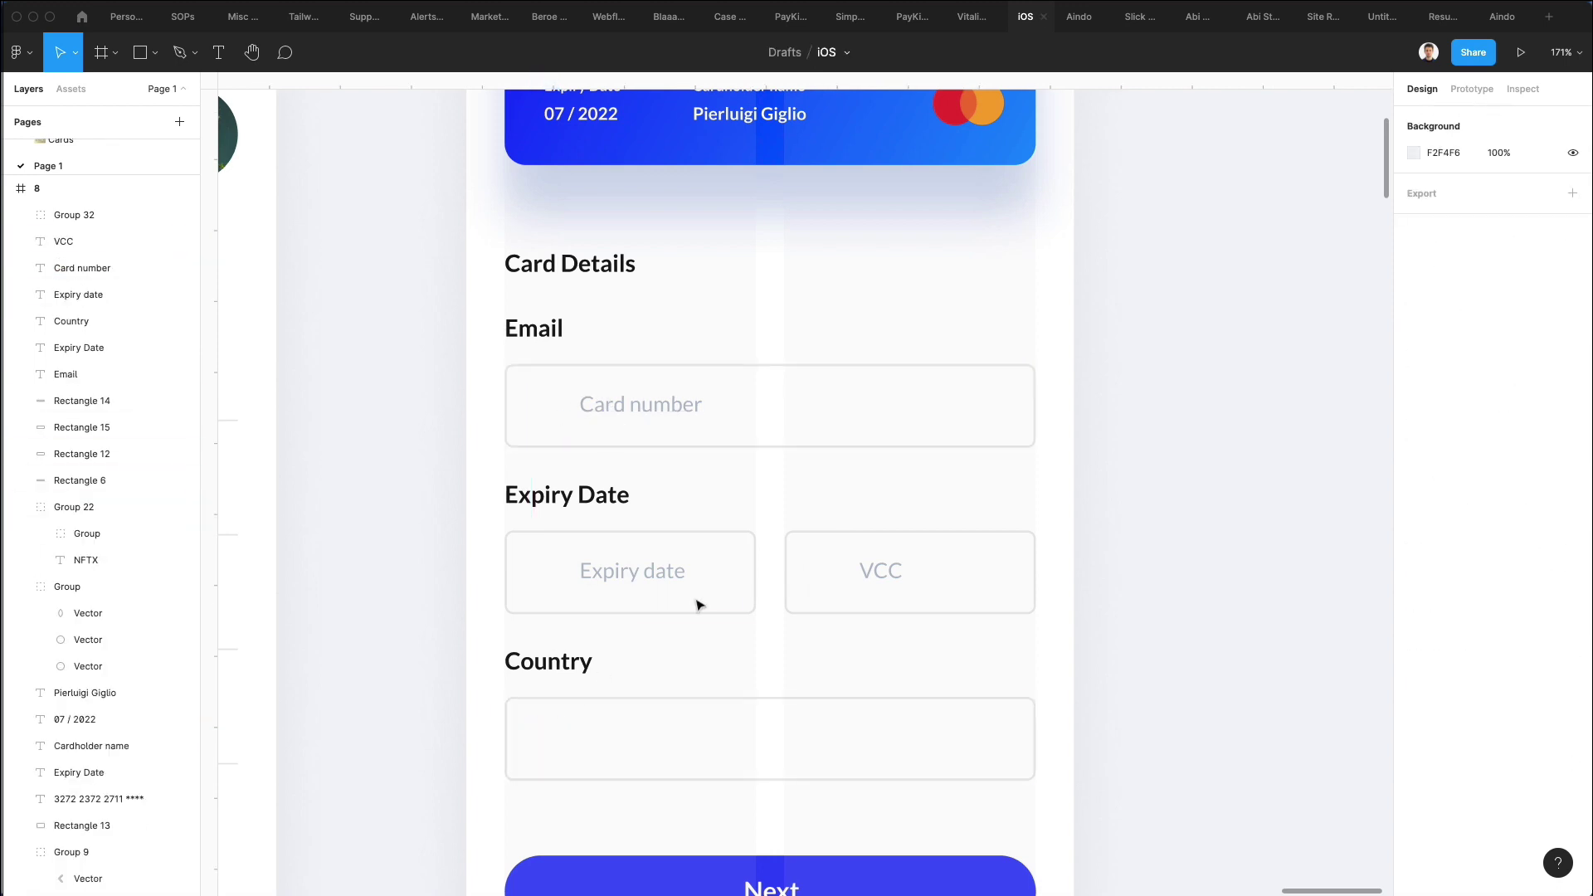
click(676, 585)
shift+click(871, 571)
shift+click(635, 403)
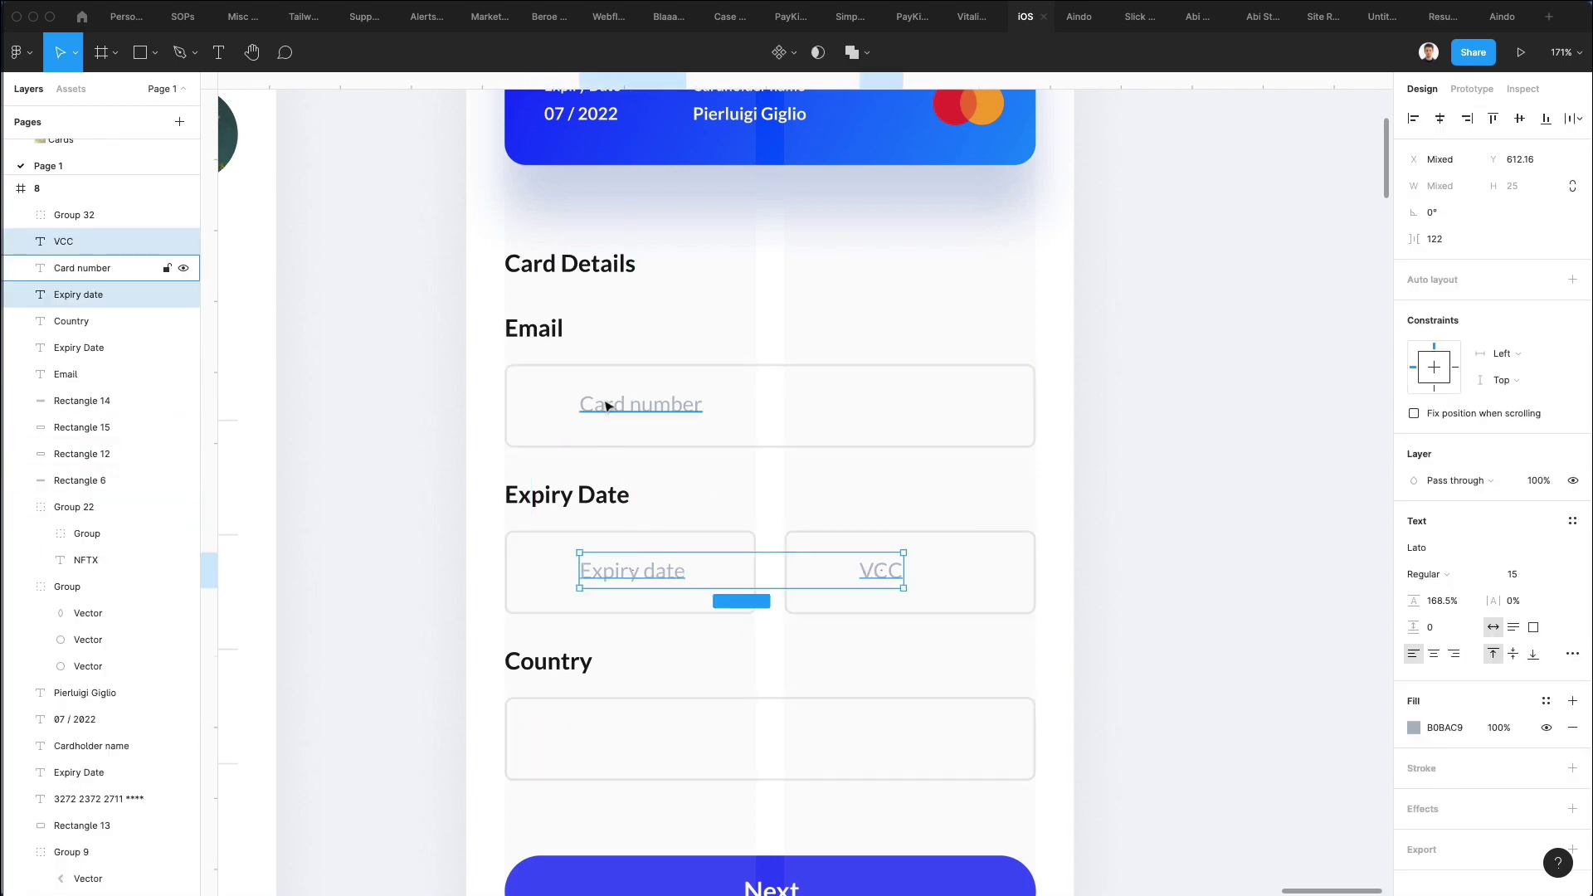
drag(634, 403, 619, 415)
Add 'United States' text in the Country field, coloured black from the Expiry Date heading.
click(758, 341)
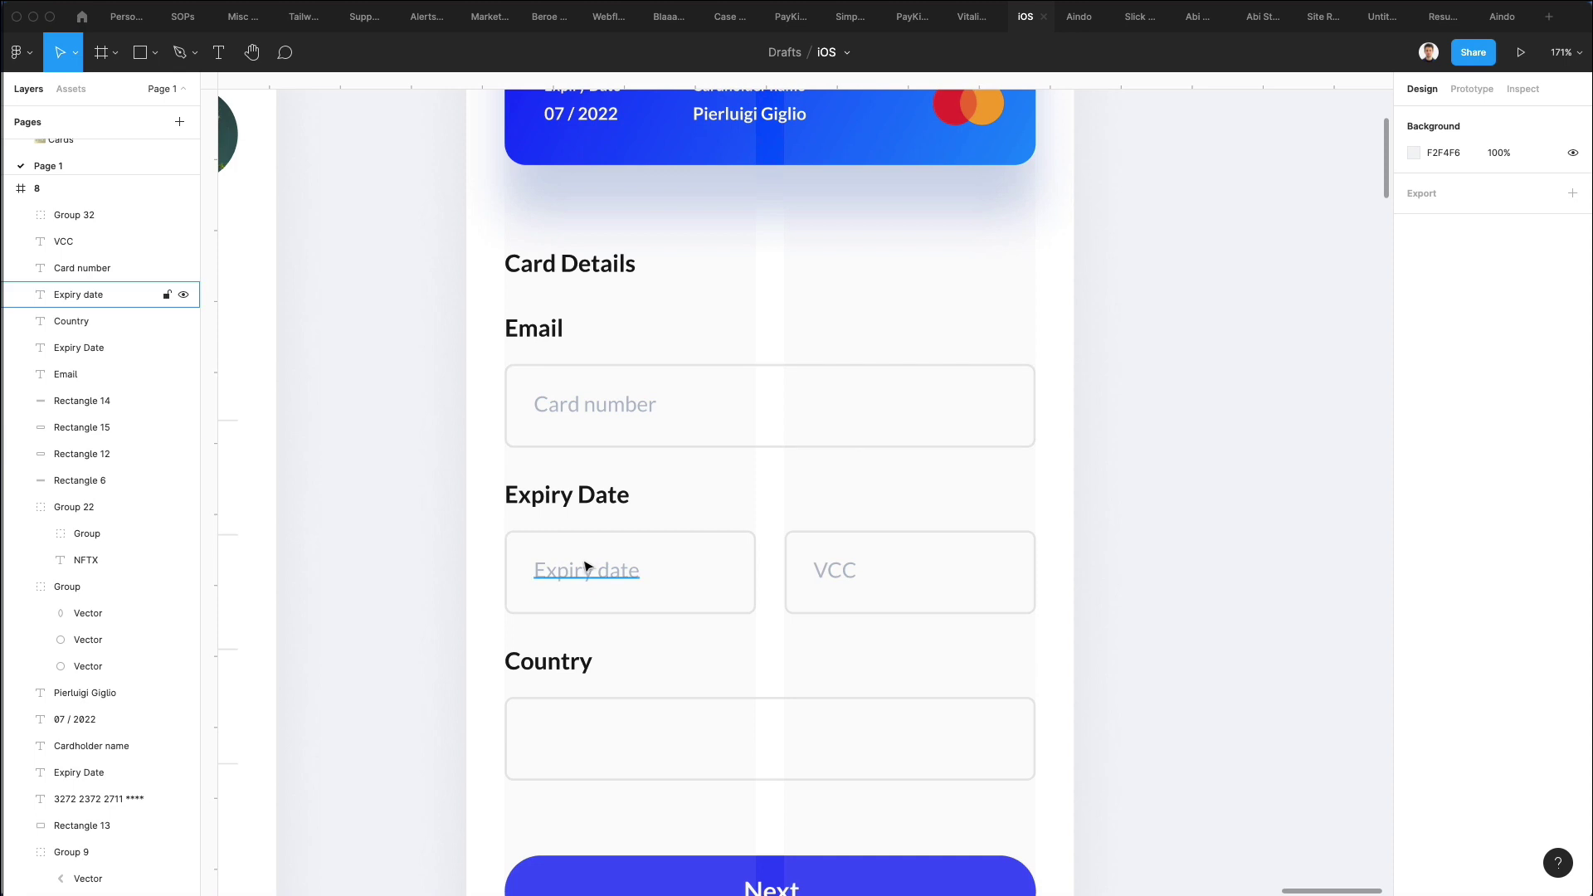
drag(590, 570, 565, 741)
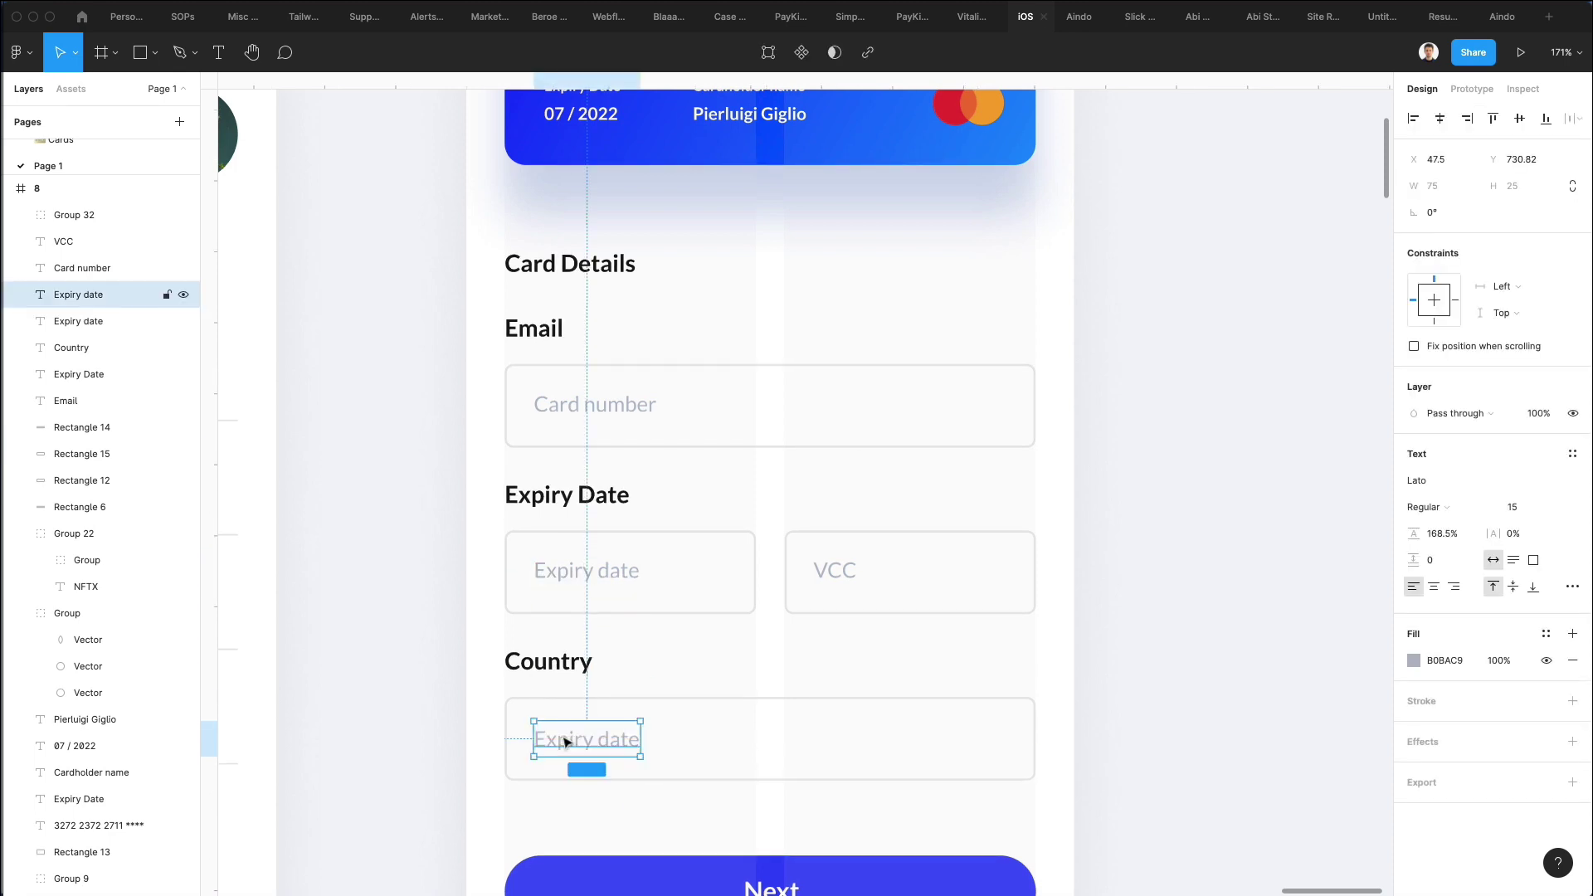
double_click(563, 739)
text(nited States)
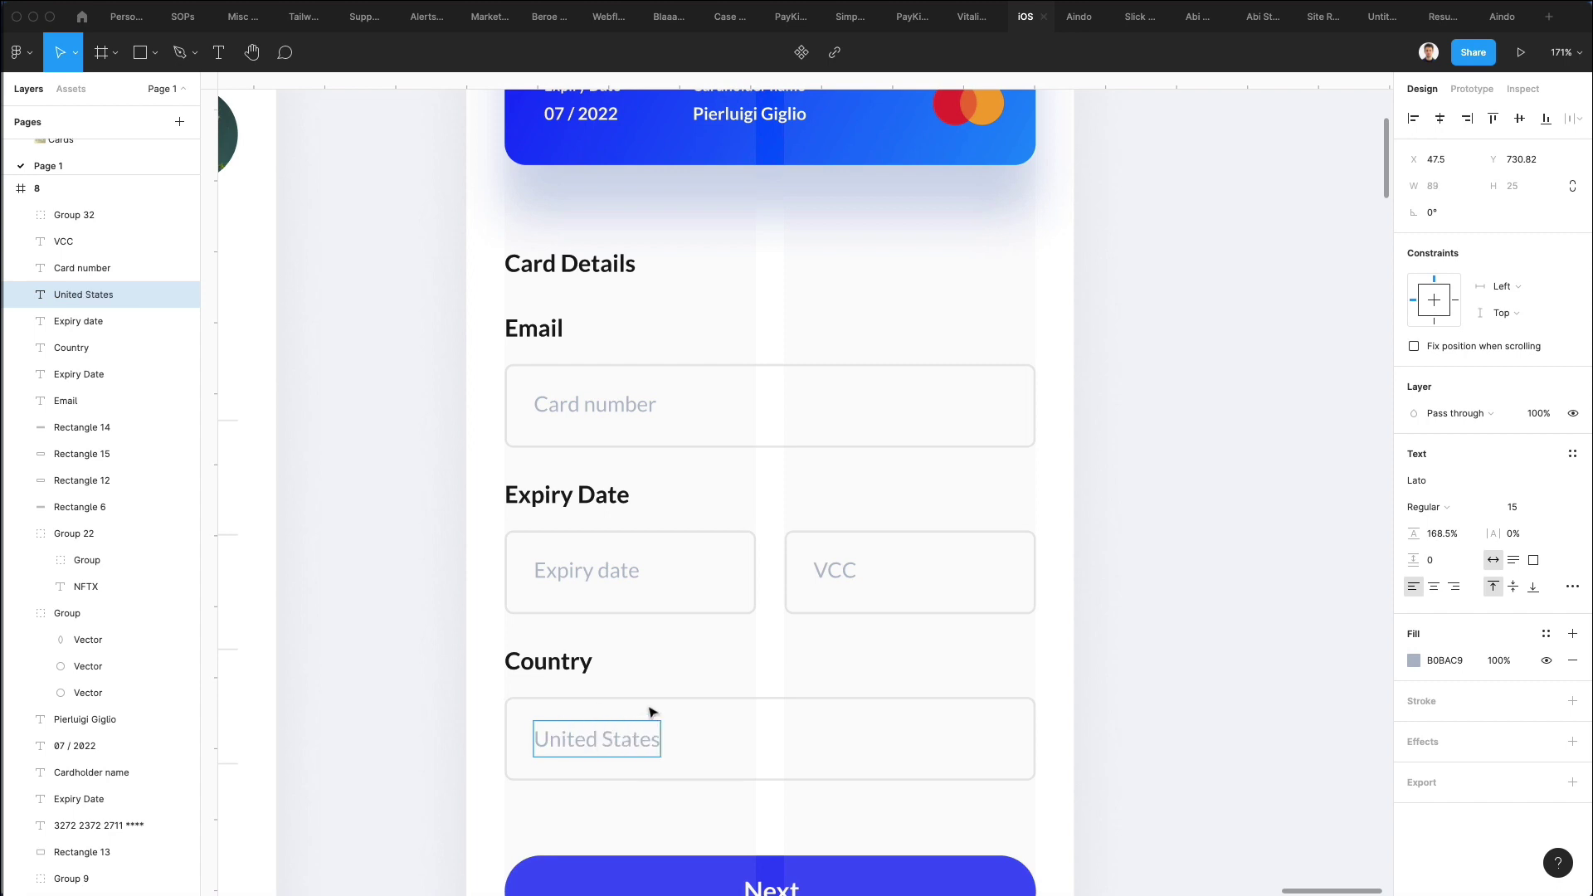
key(Escape)
click(714, 664)
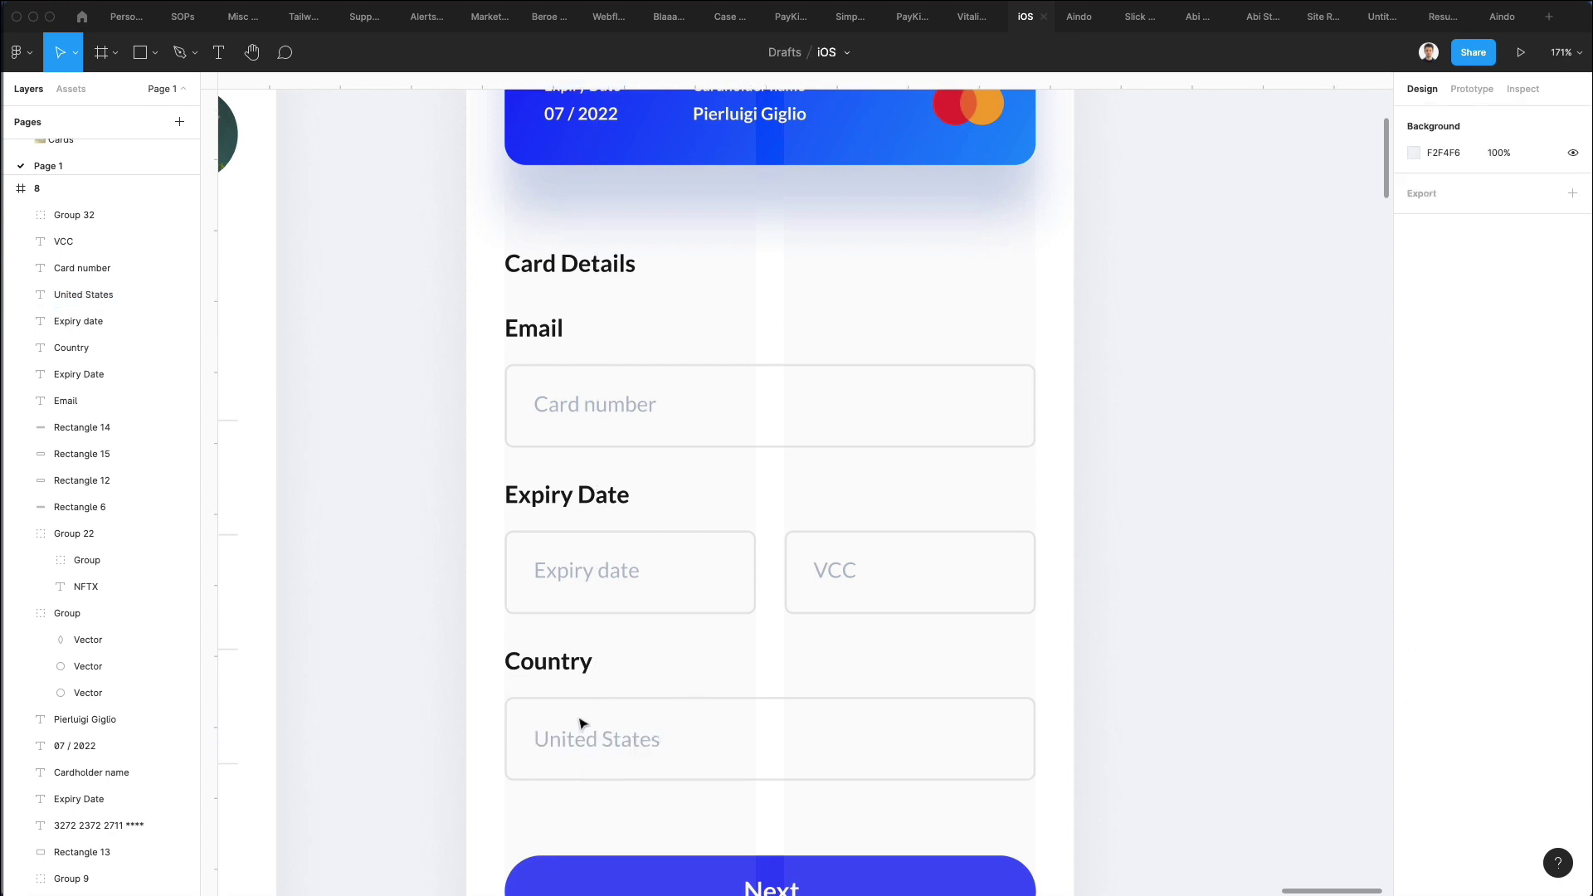
mouse_move(583, 744)
mouse_down()
mouse_move(633, 745)
mouse_move(609, 744)
mouse_up()
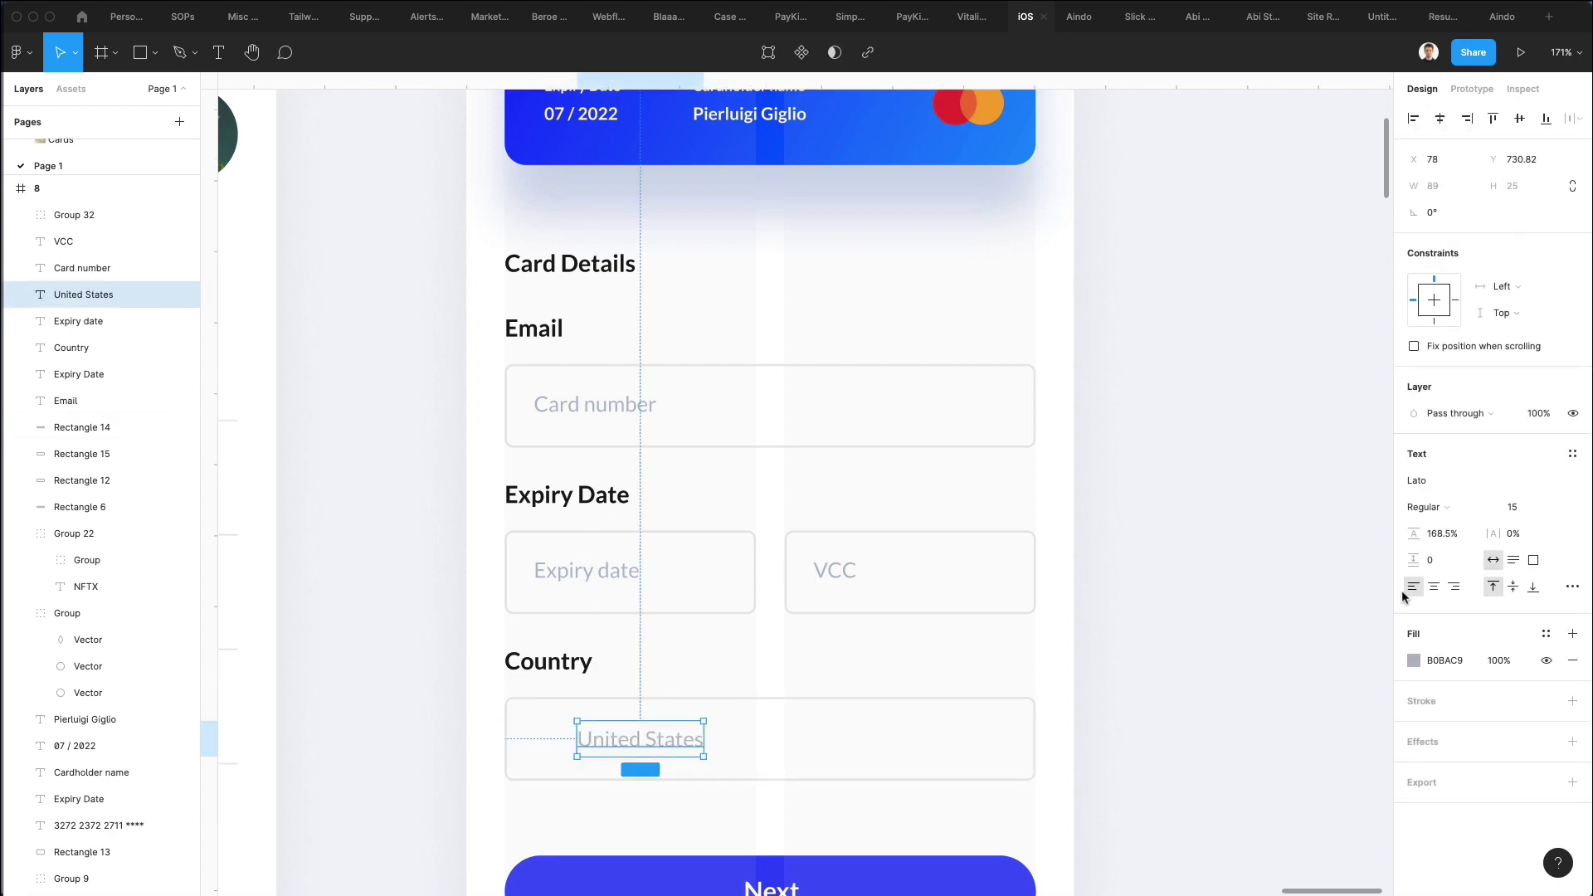
key(i)
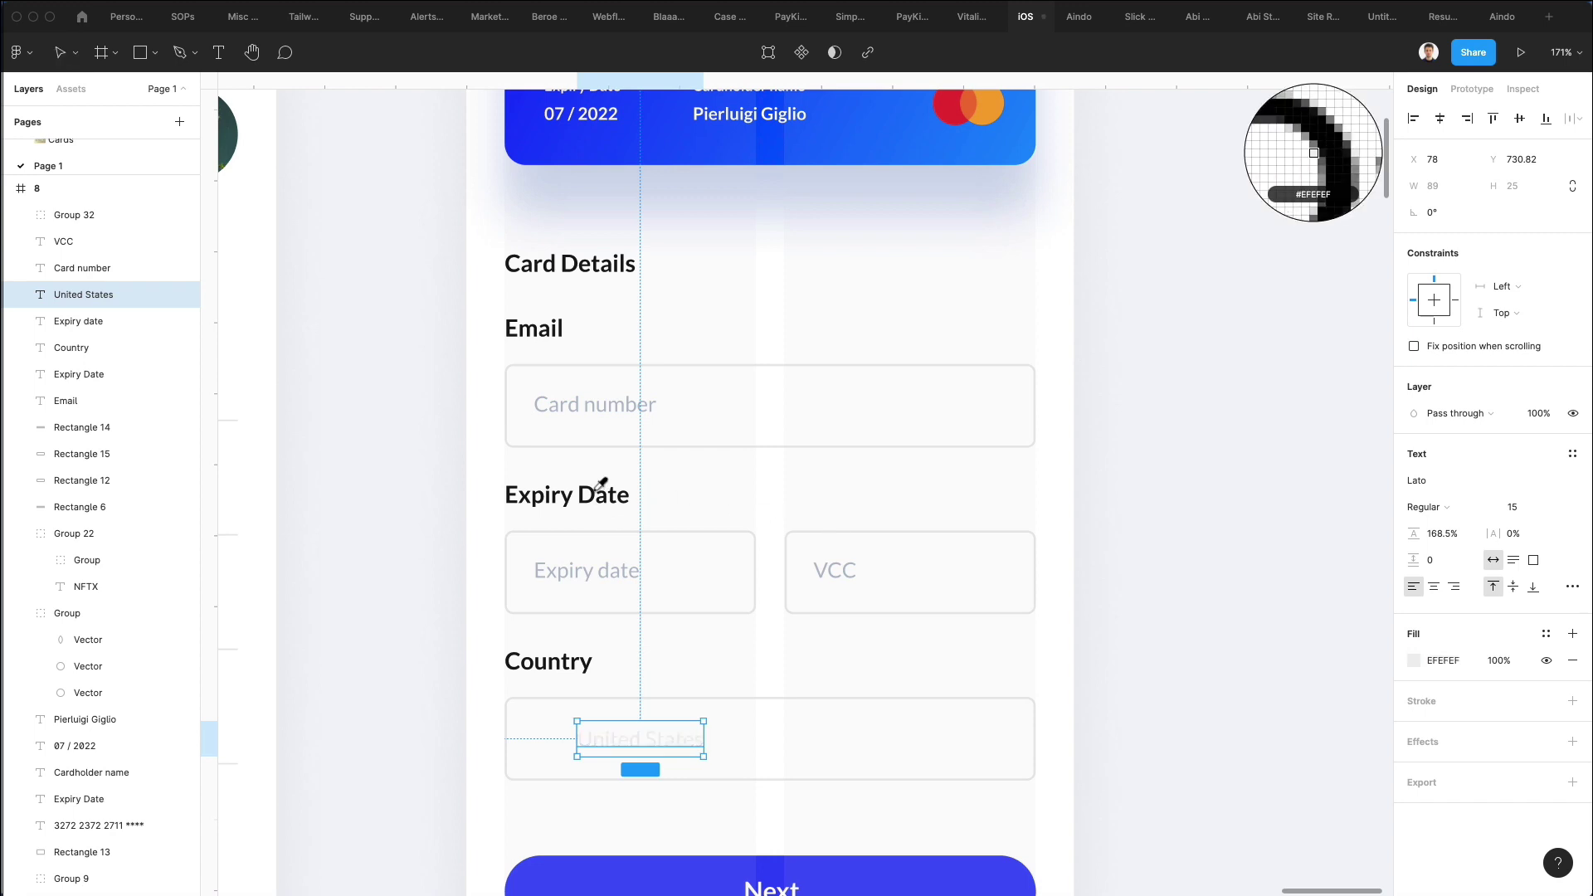
click(595, 490)
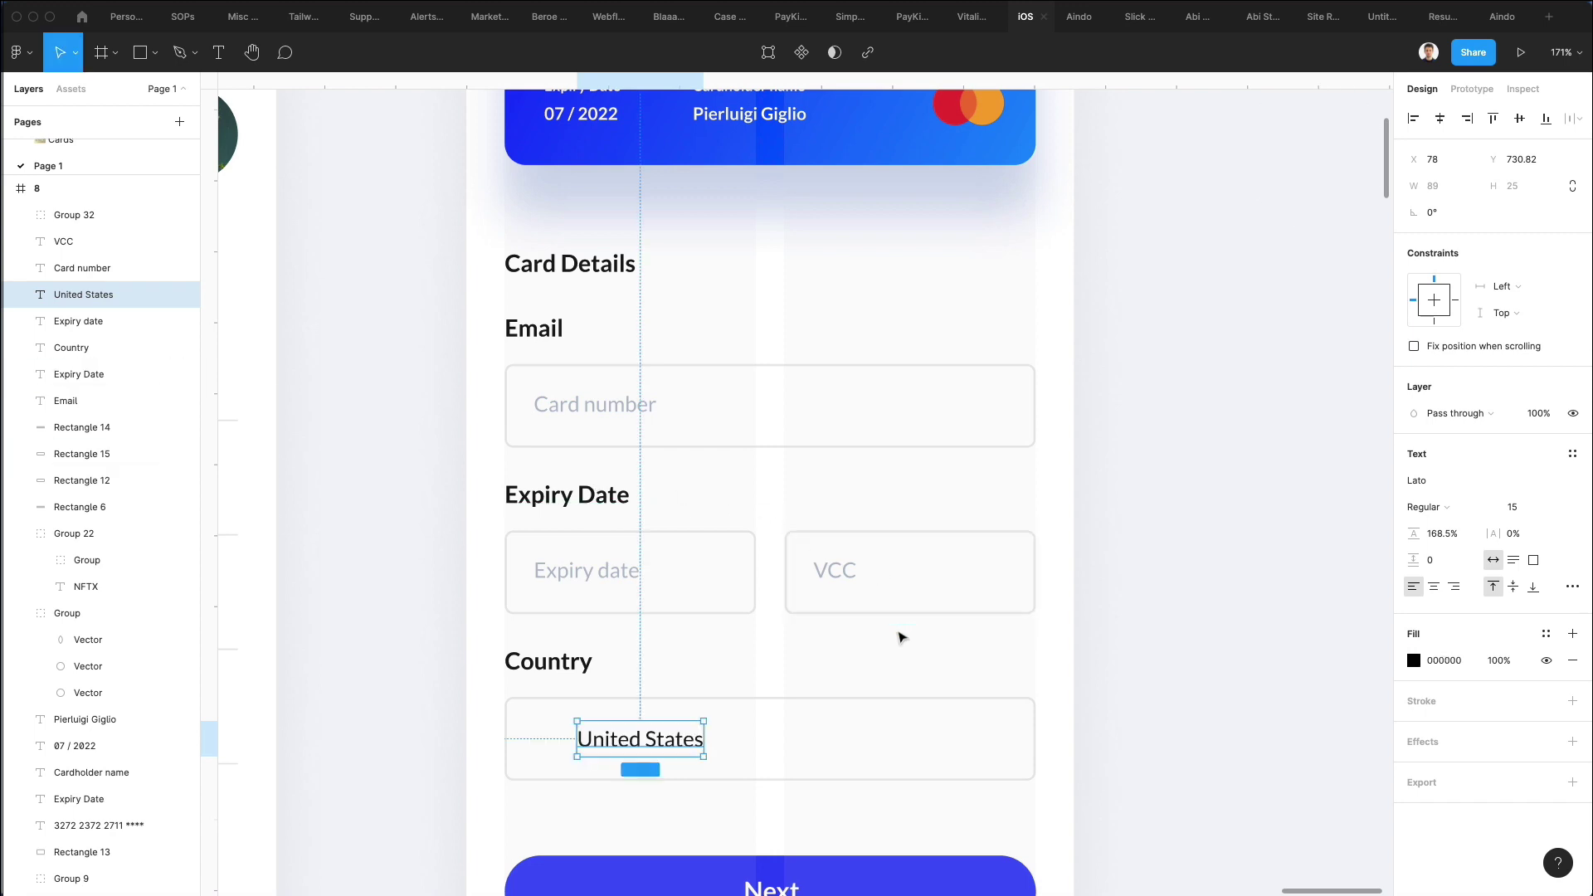
Copy the card's Mastercard logo into the Card number field and scale it down proportionally.
click(918, 656)
click(67, 613)
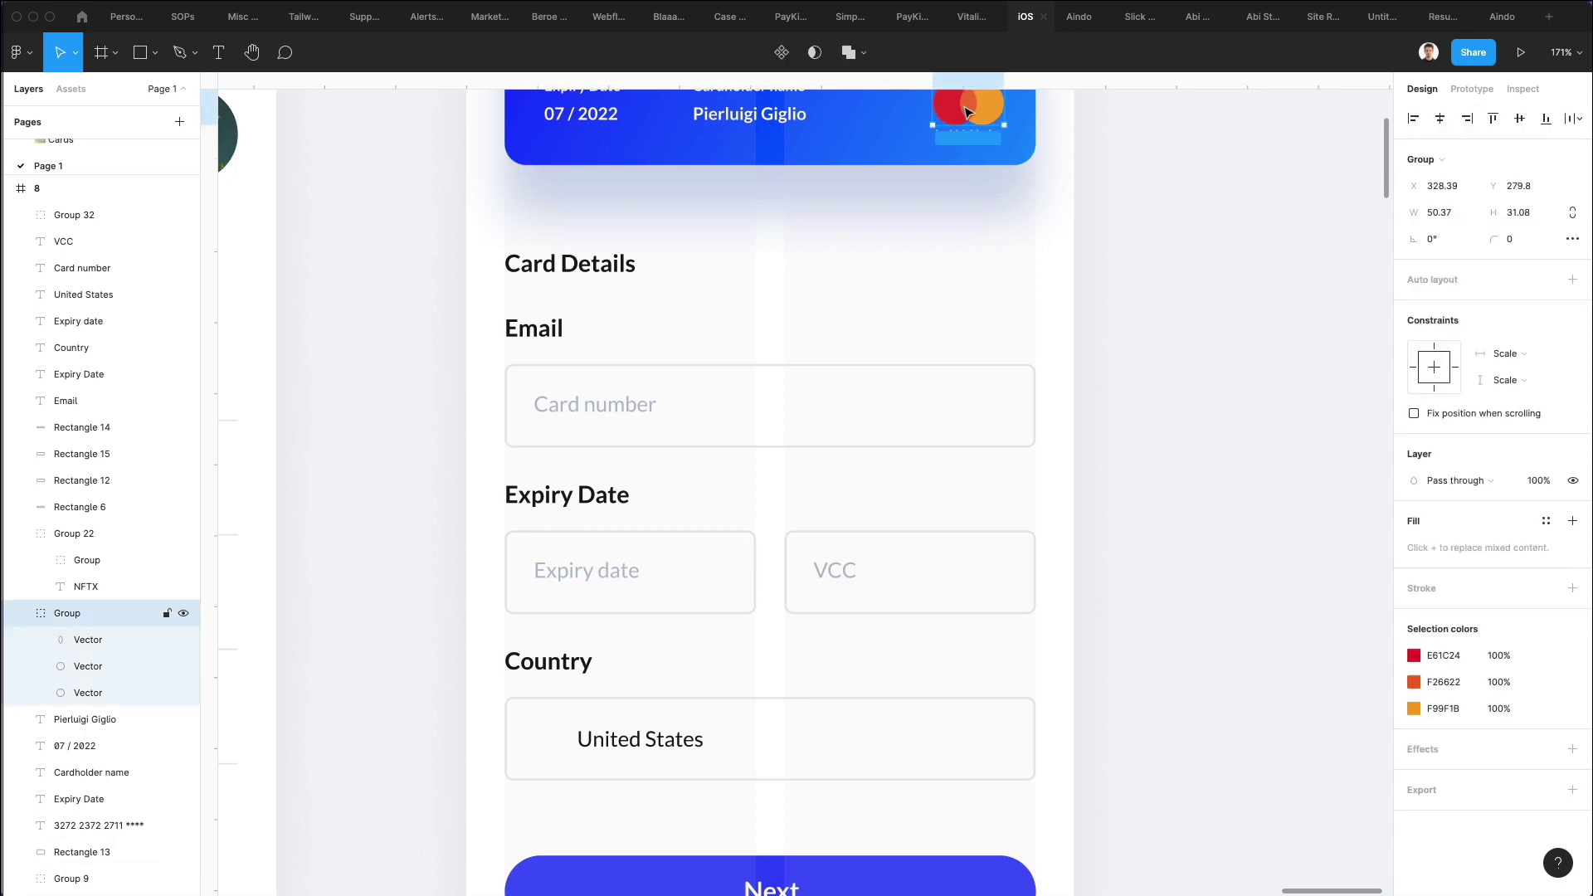
scroll(1122, 273, left, 1)
scroll(1103, 263, up, 2)
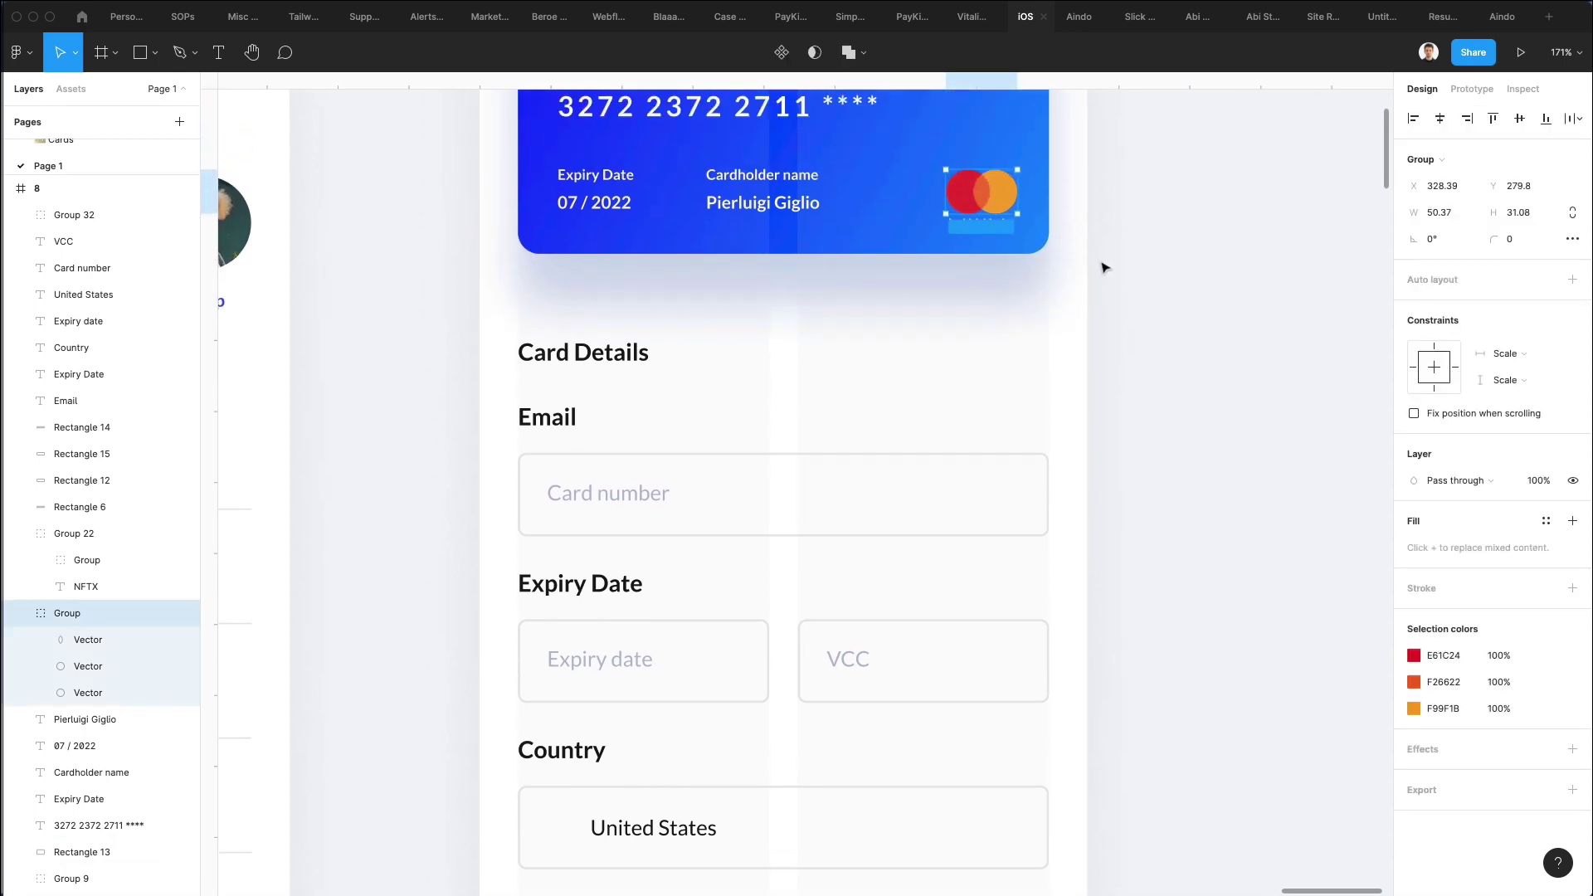
scroll(1104, 263, down, 2)
click(1035, 174)
scroll(1035, 173, up, 2)
drag(1010, 159, 1007, 466)
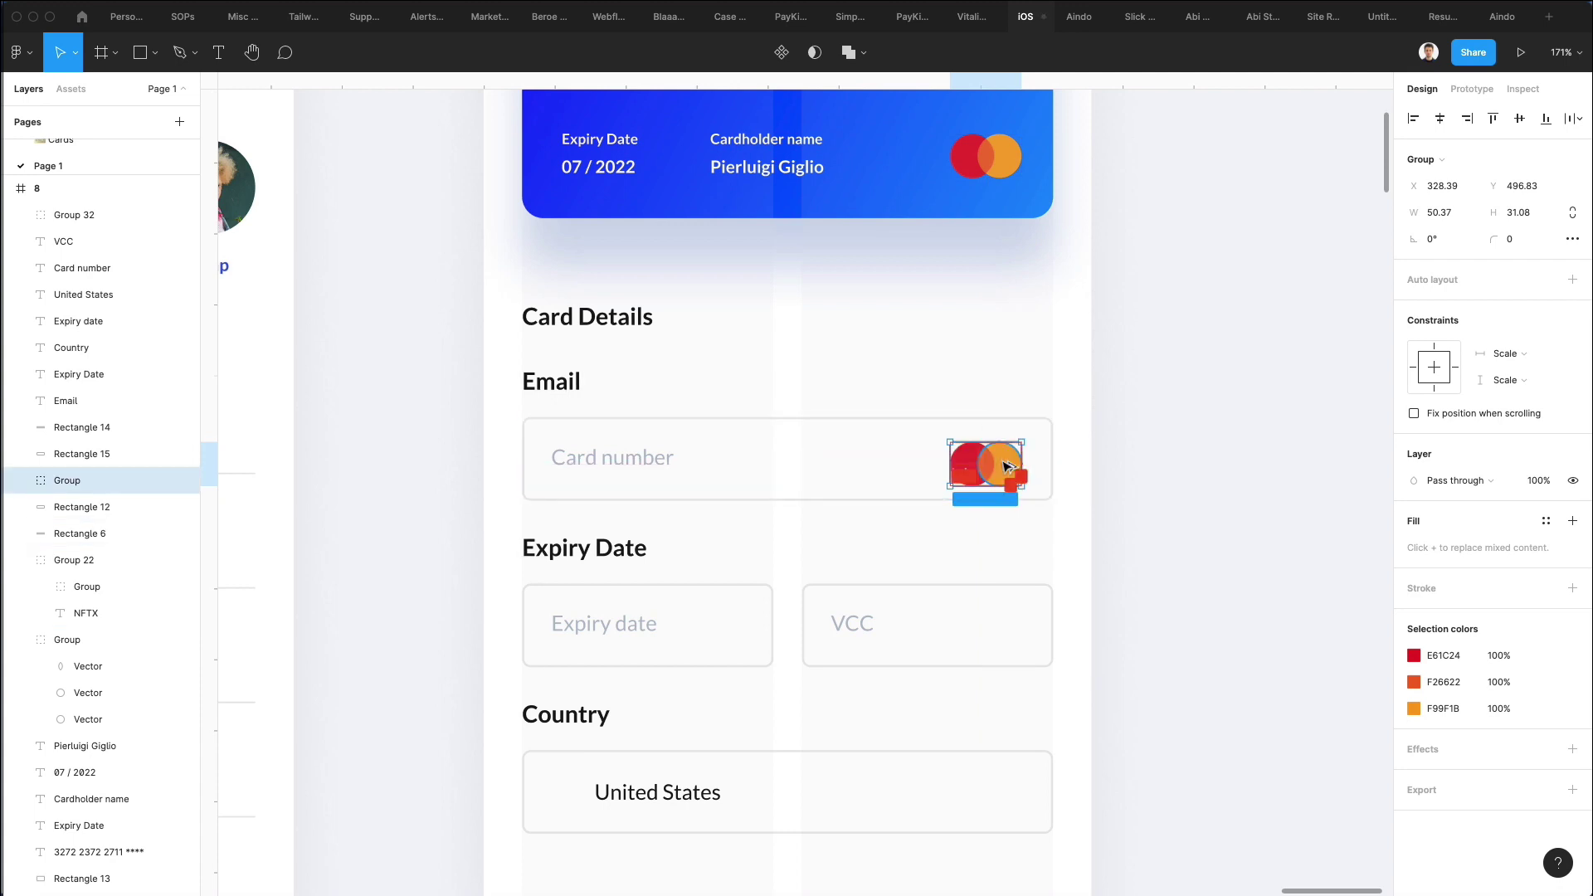
key(k)
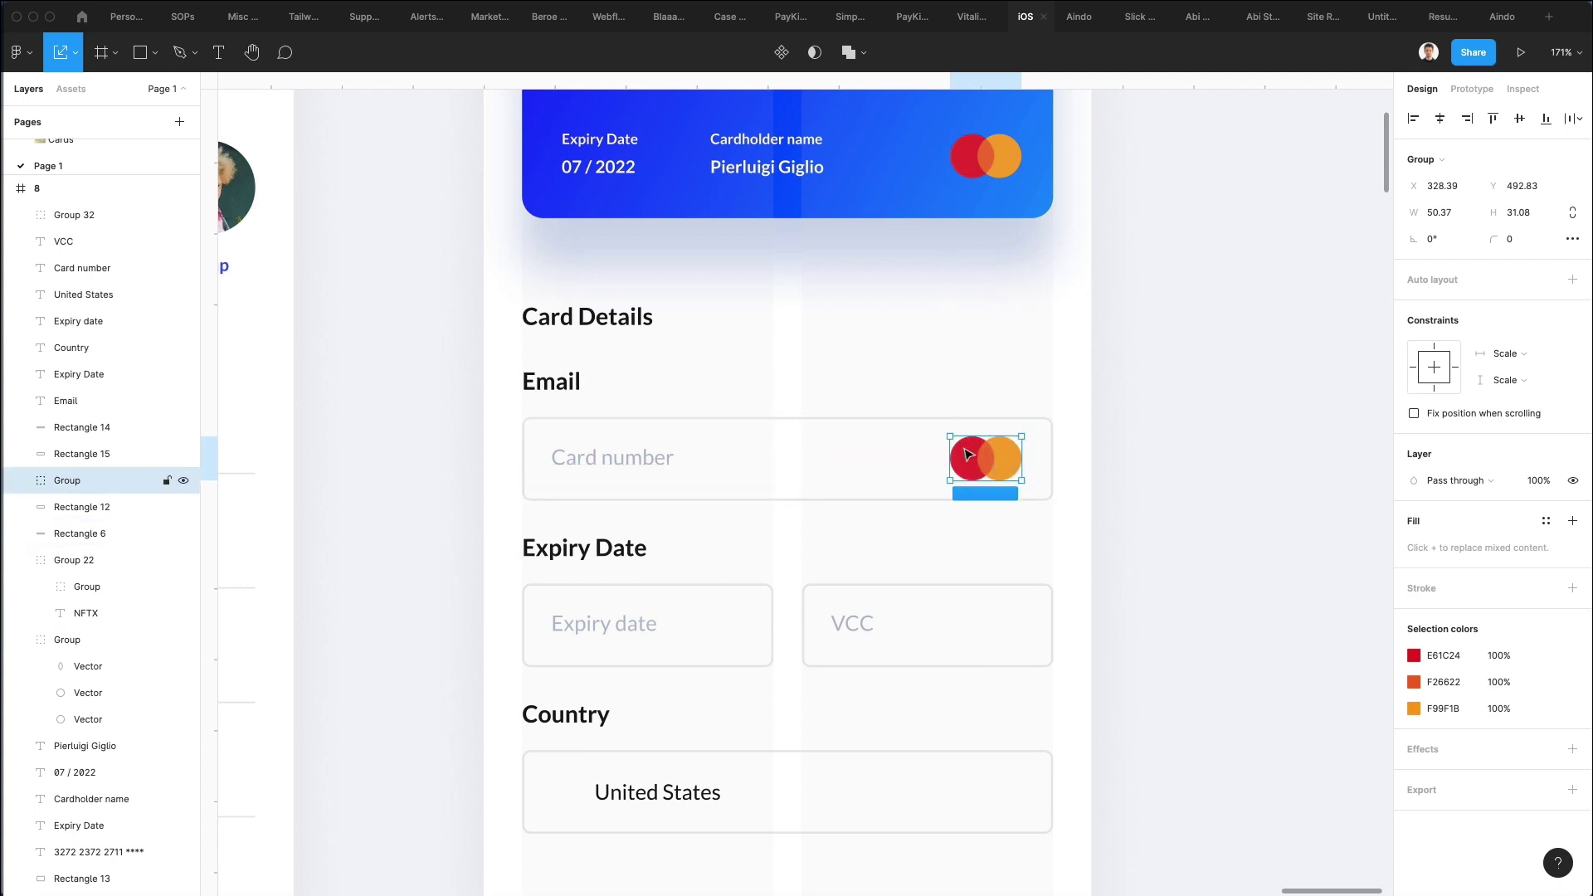
drag(944, 452, 975, 454)
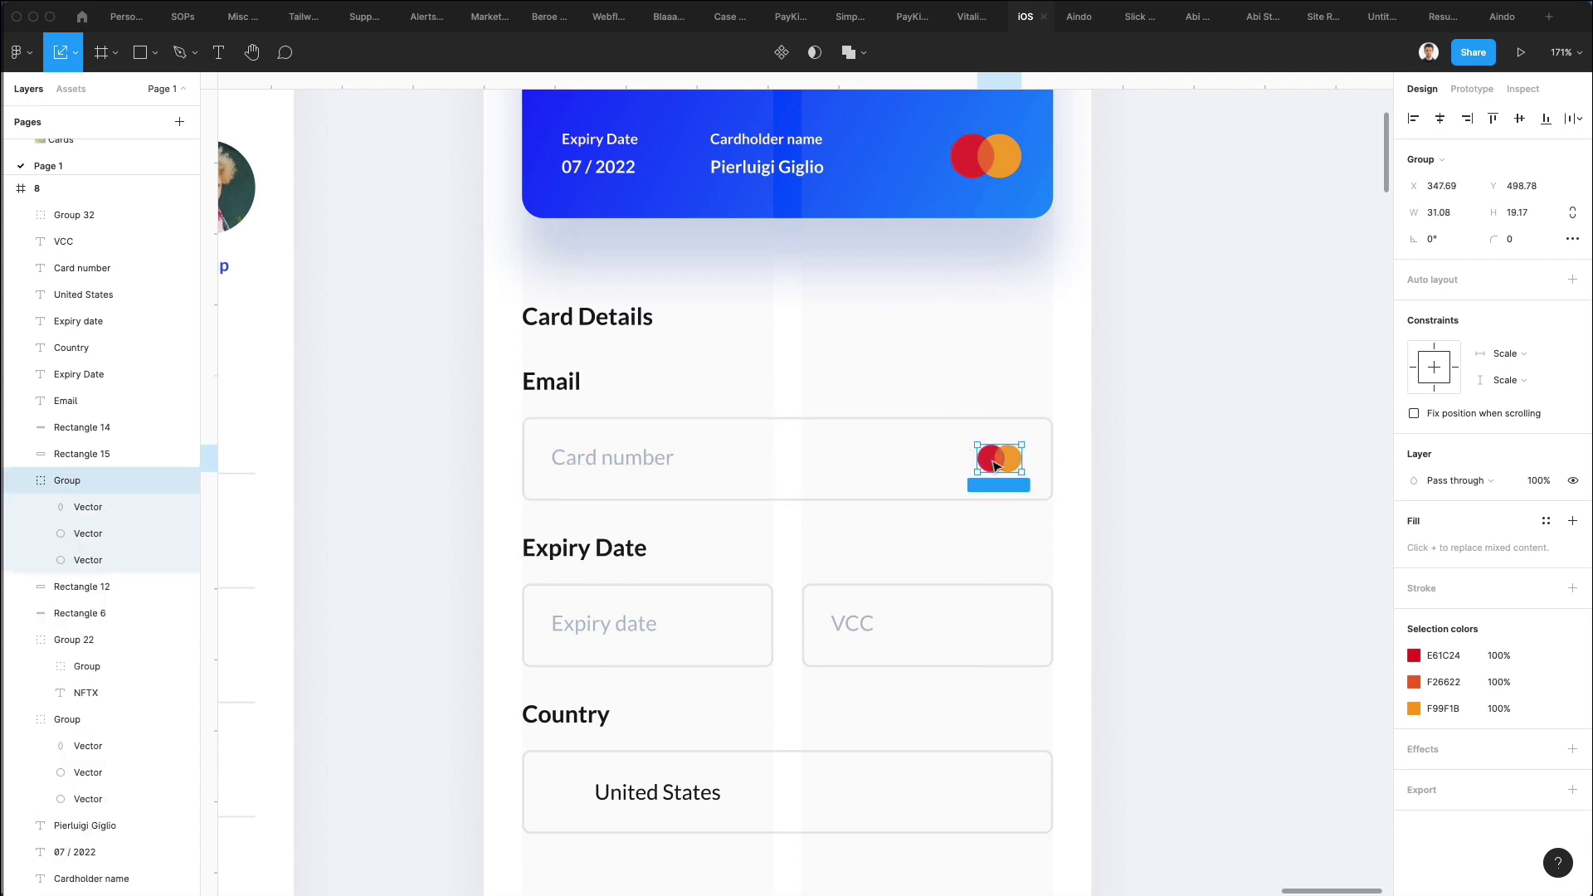
Make both logo circles black and delete the orange overlap shape.
double_click(993, 458)
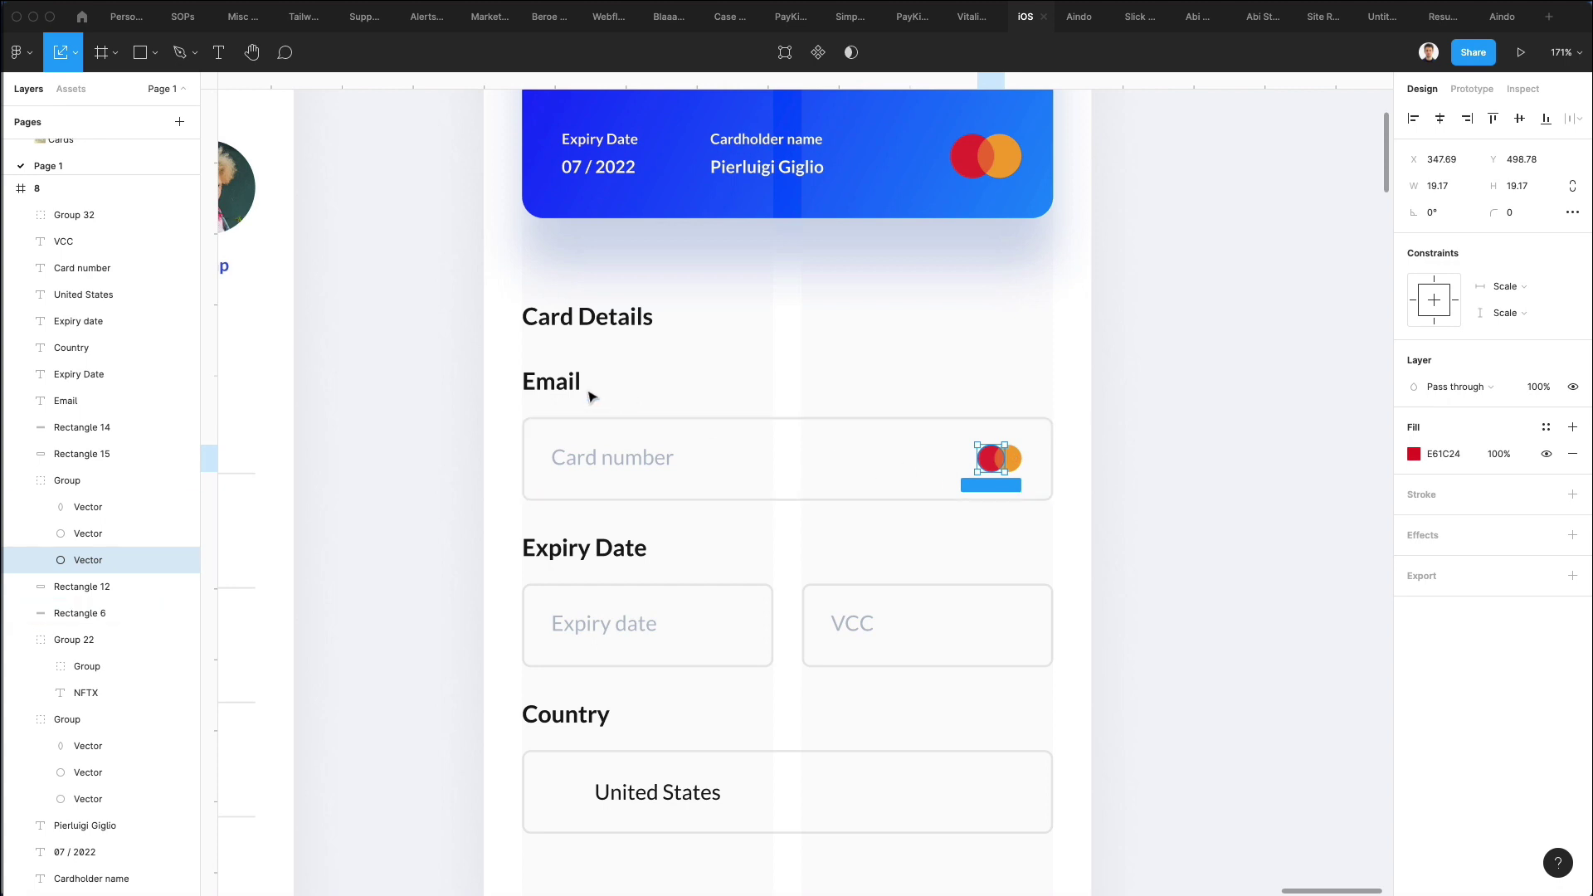
key(i)
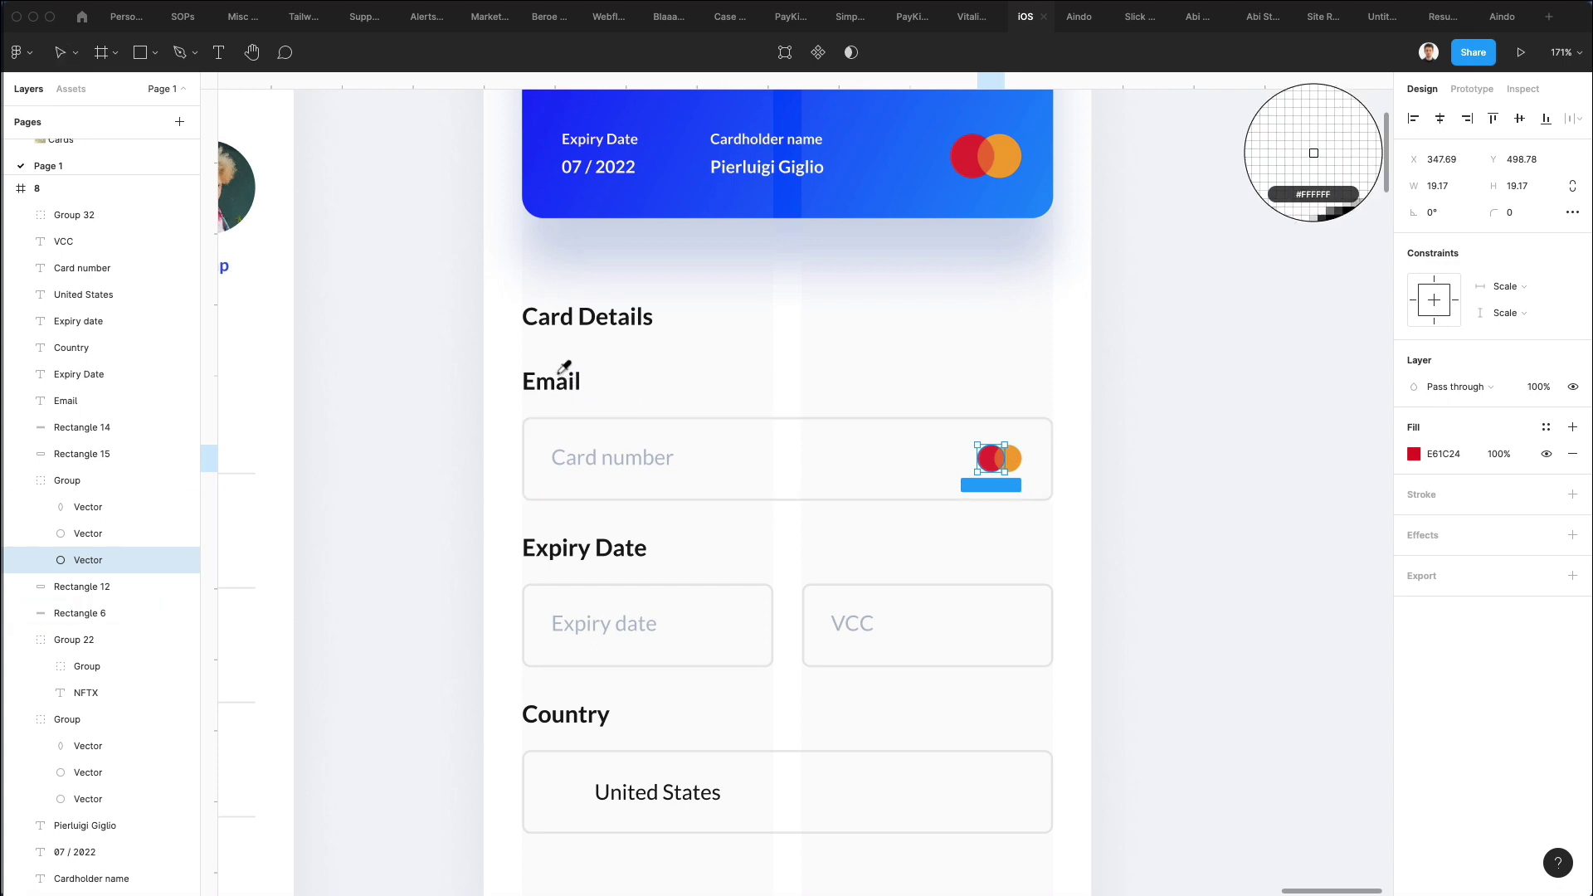
click(565, 377)
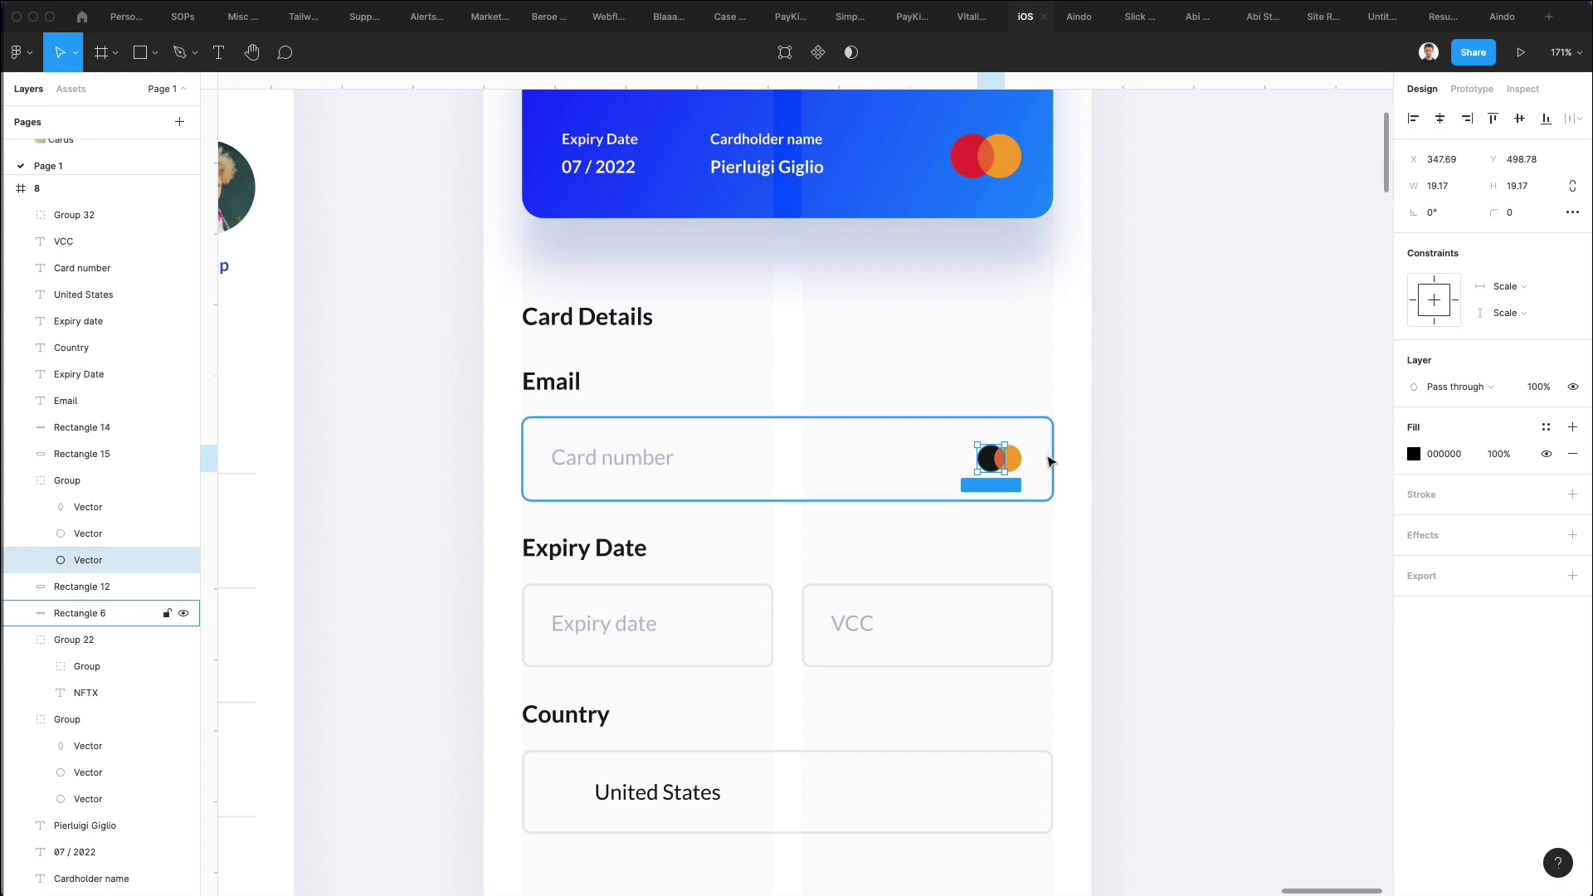
click(1047, 462)
click(1012, 460)
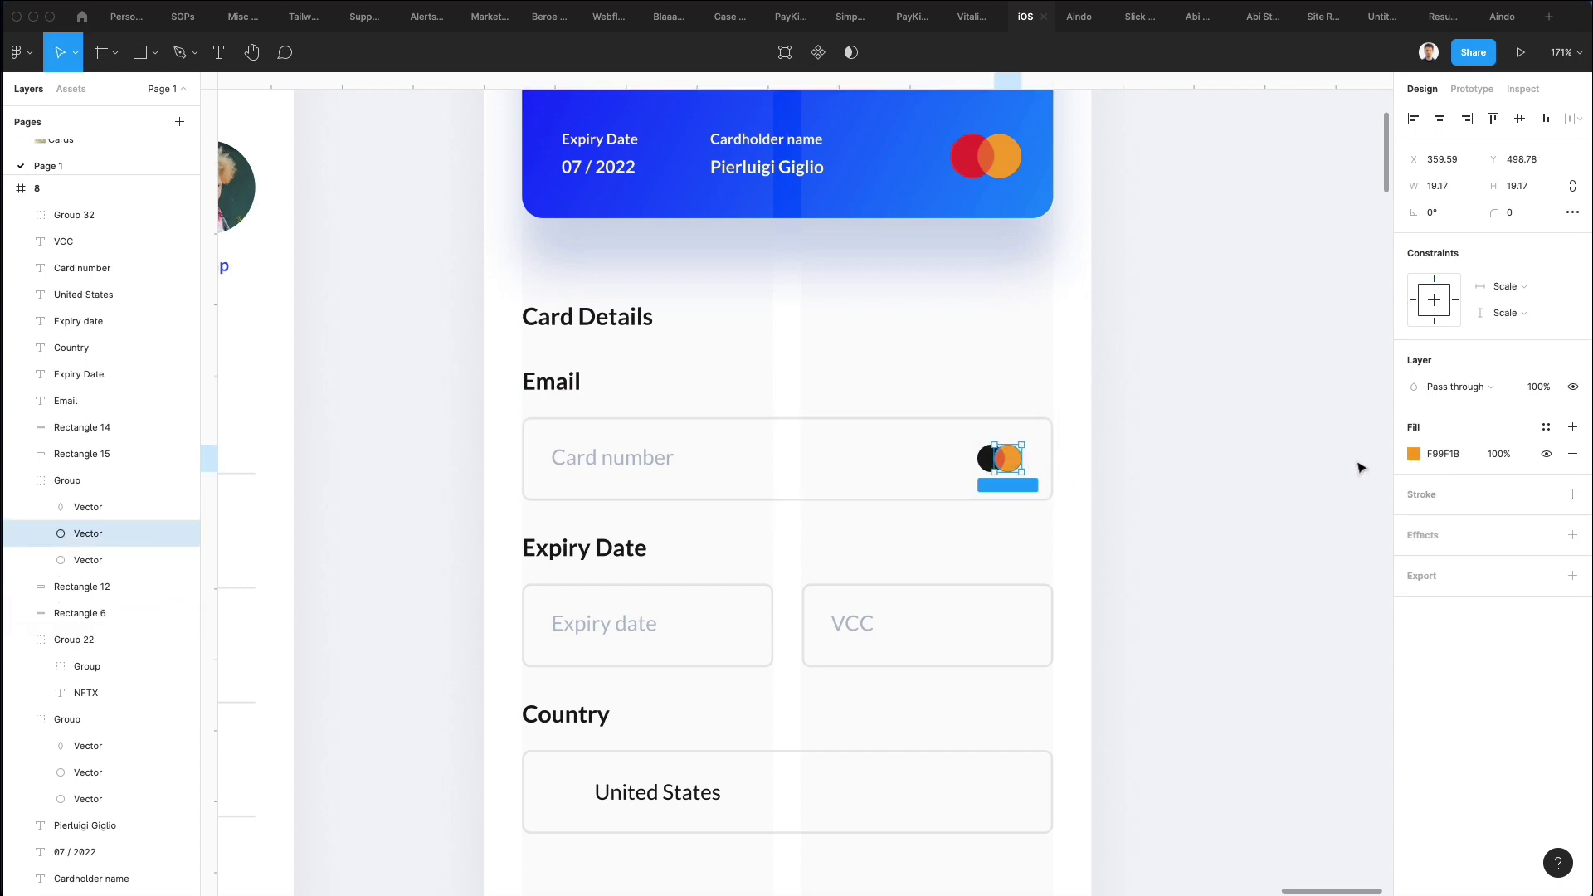
key(i)
click(989, 459)
click(1002, 461)
click(1001, 461)
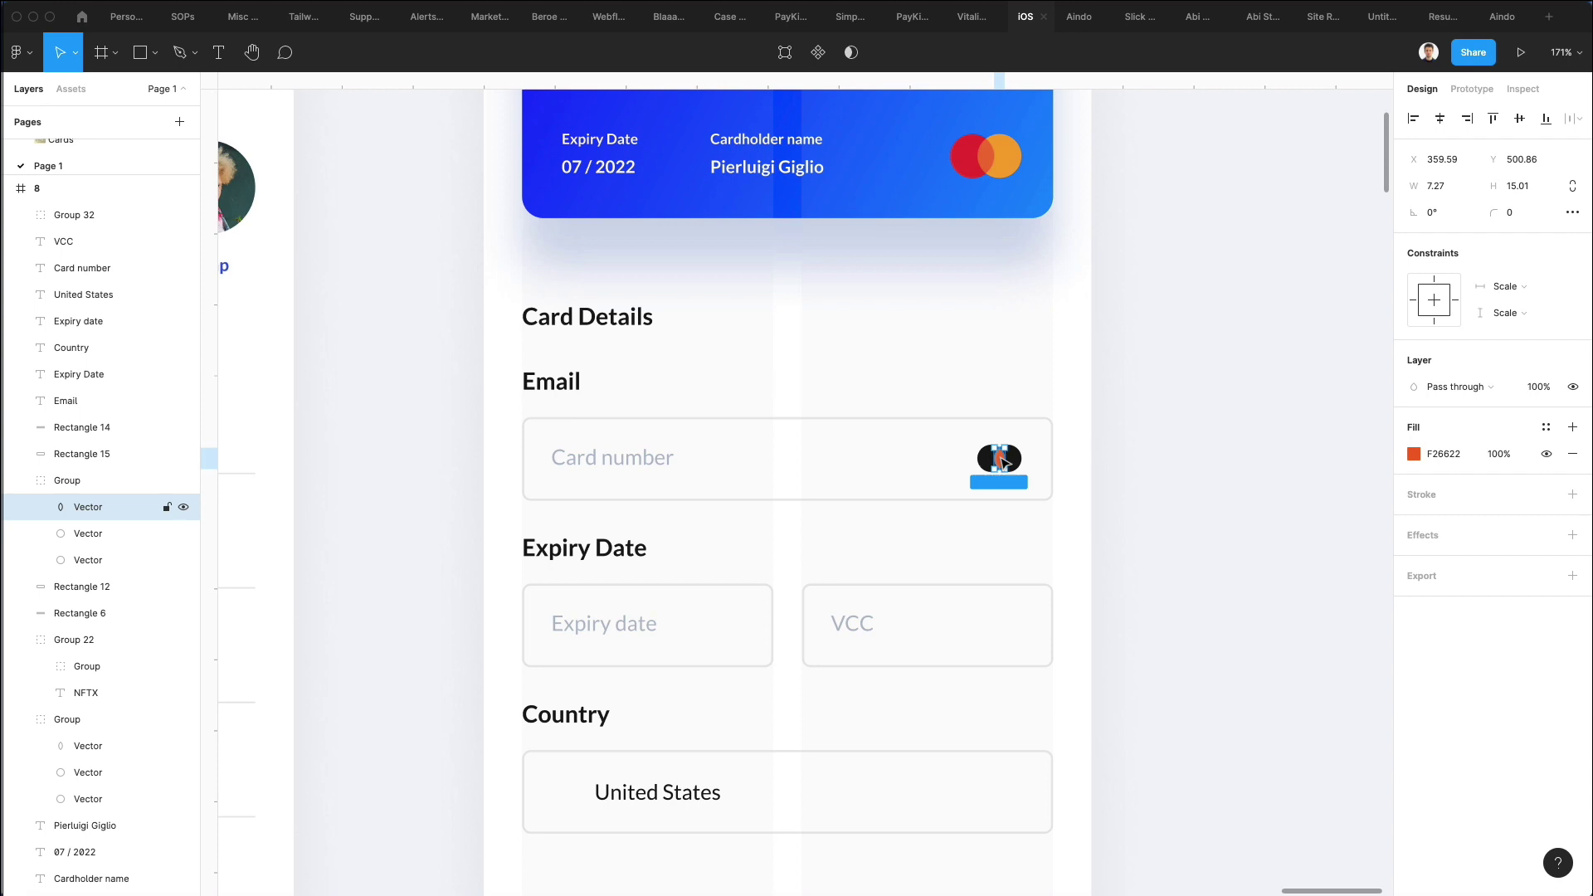
key(Delete)
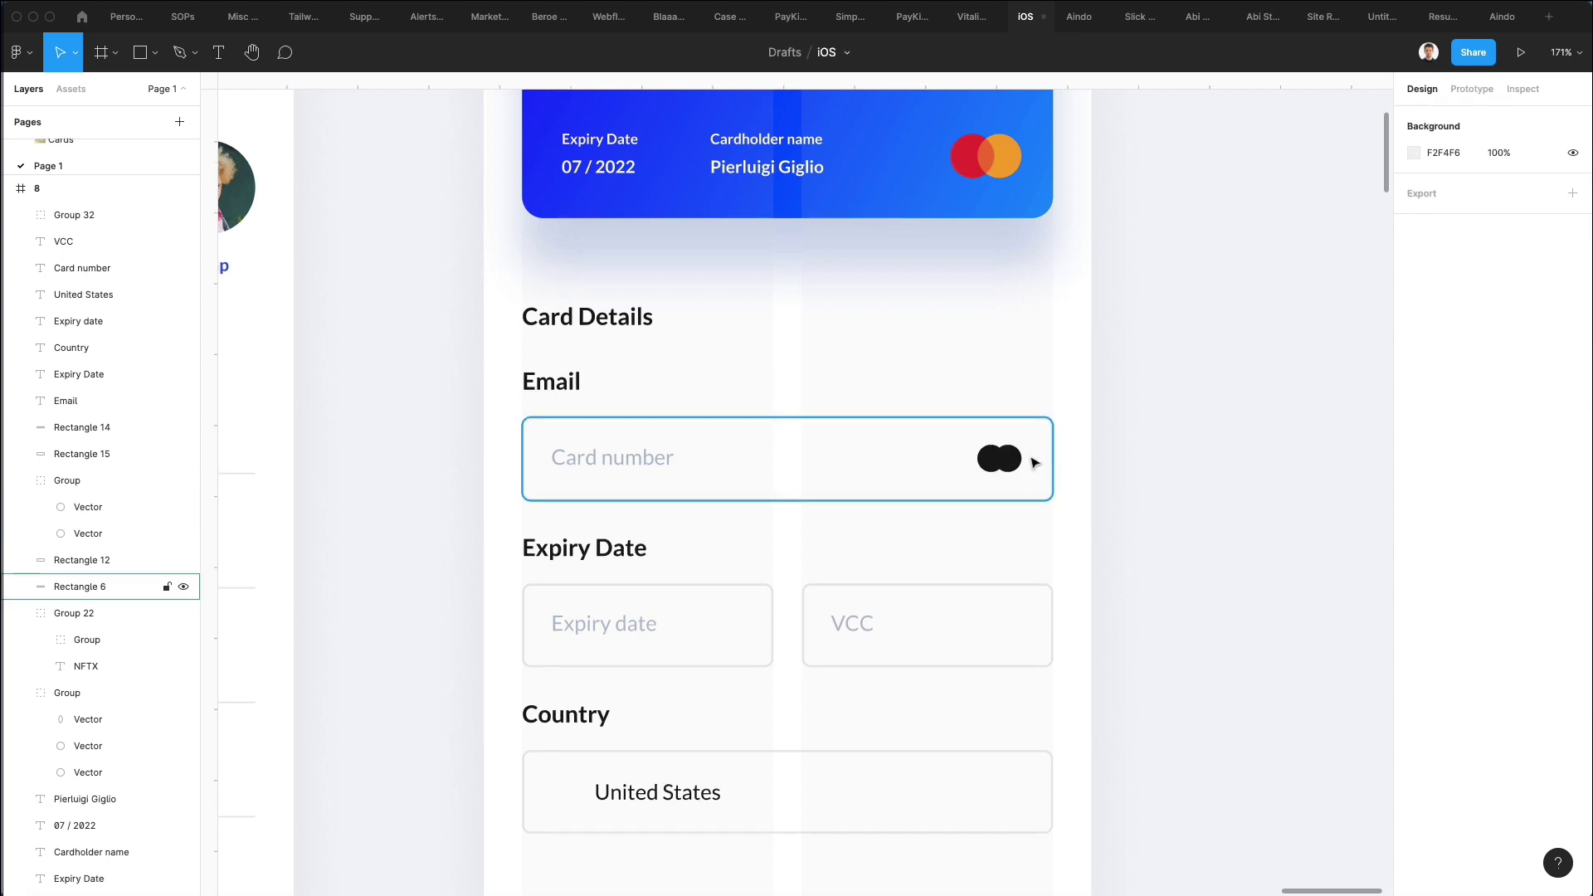
Set the two logo circles' opacity to 20% and 40%.
click(999, 454)
key(2)
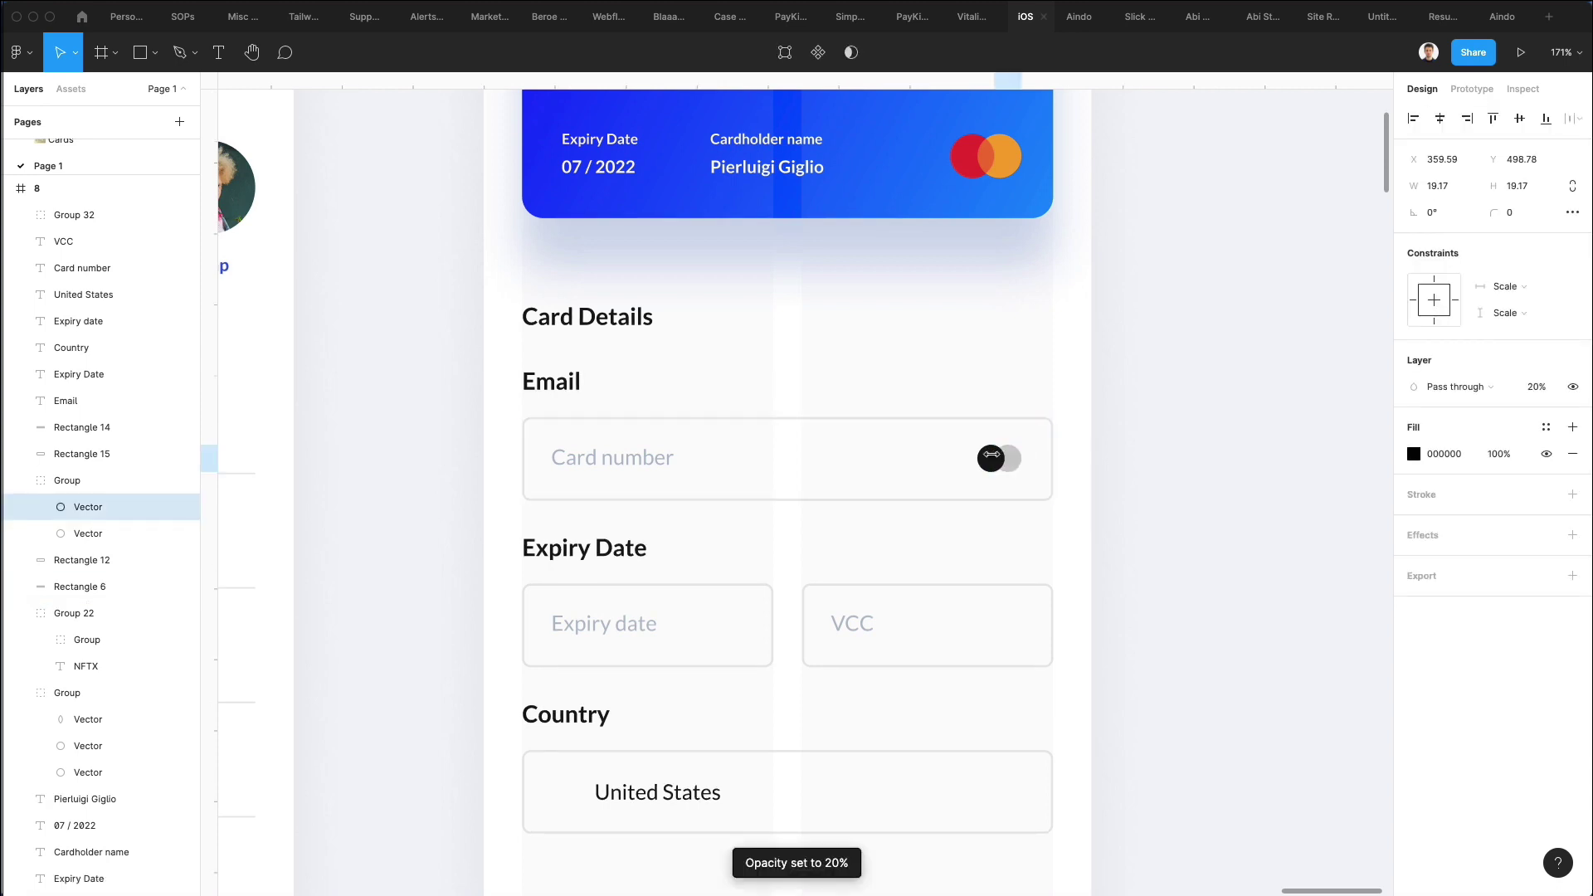
click(992, 461)
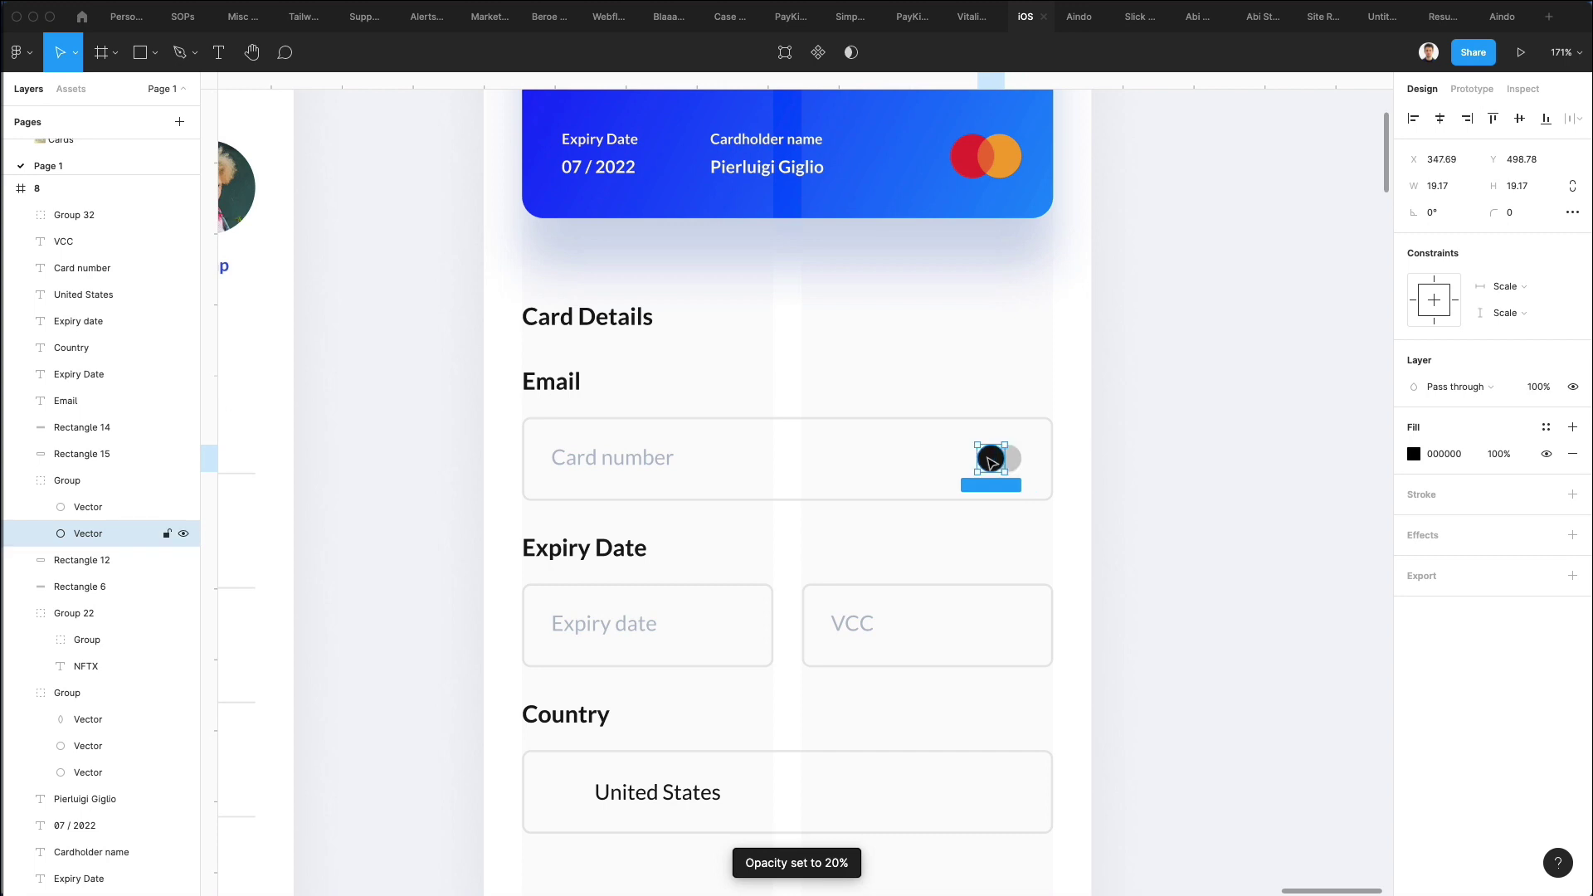
key(7)
key(4)
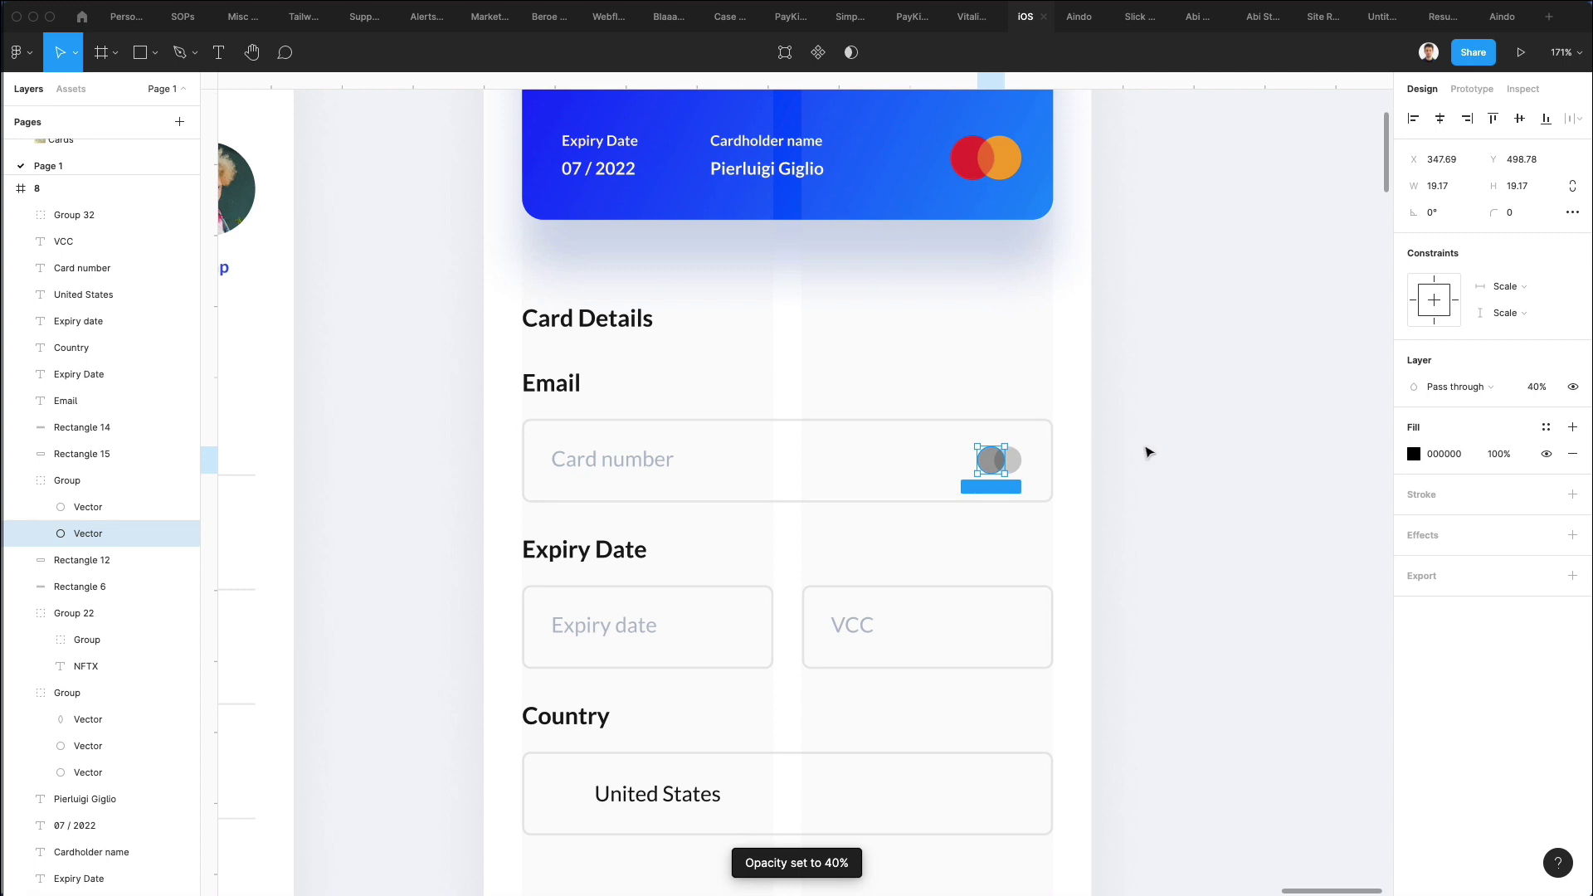
click(1145, 451)
Search Nucleo for 'united s' and drop the US flag icon into the Country field.
scroll(1165, 436, down, 3)
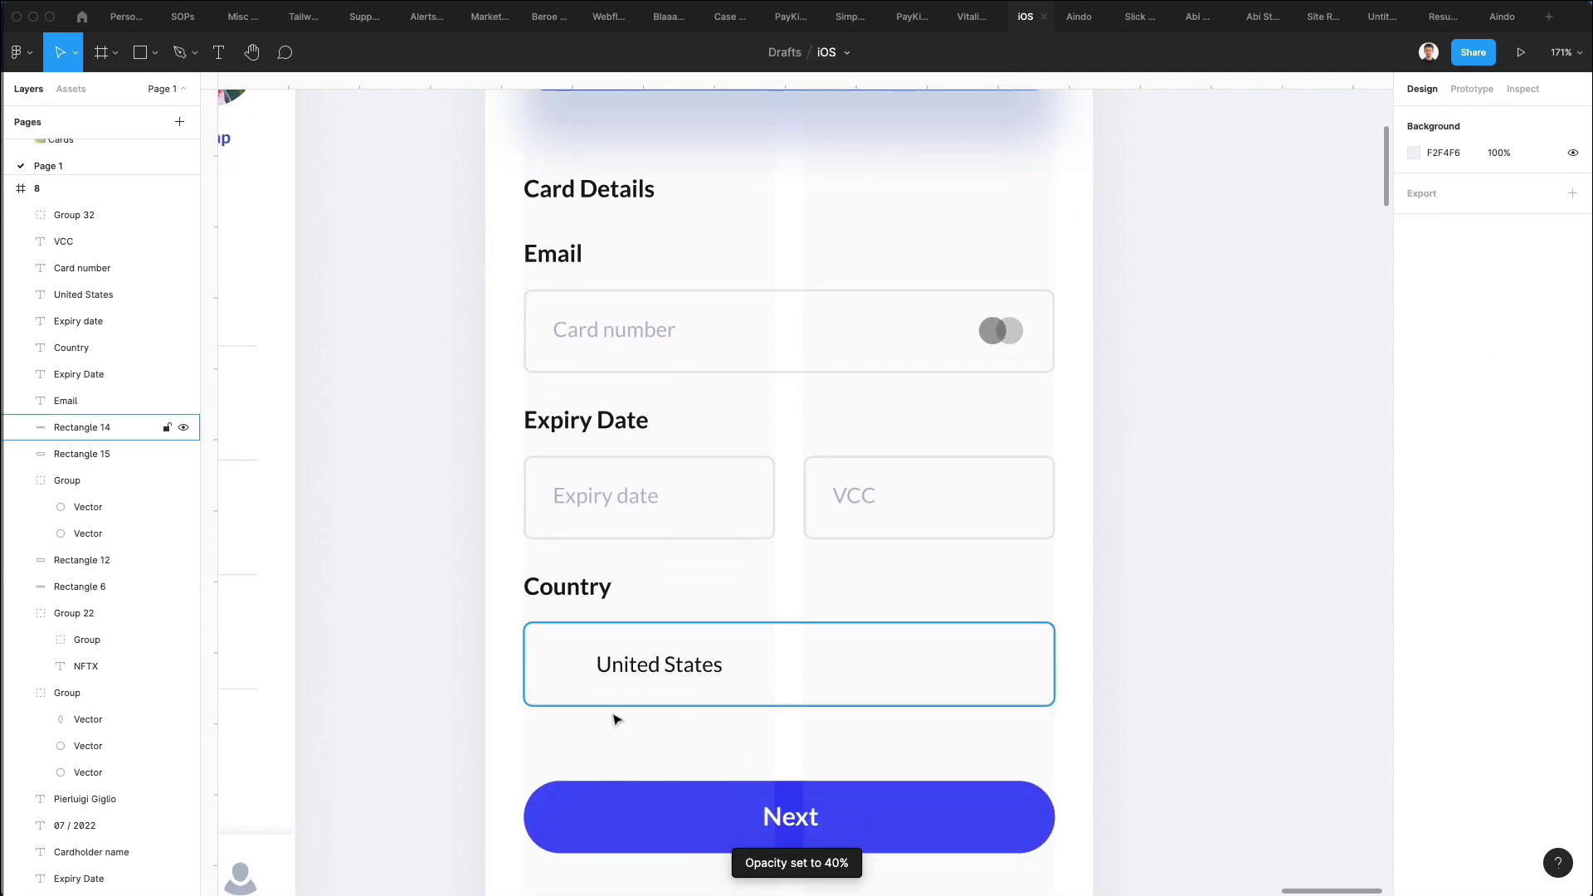
key(super+shift+n)
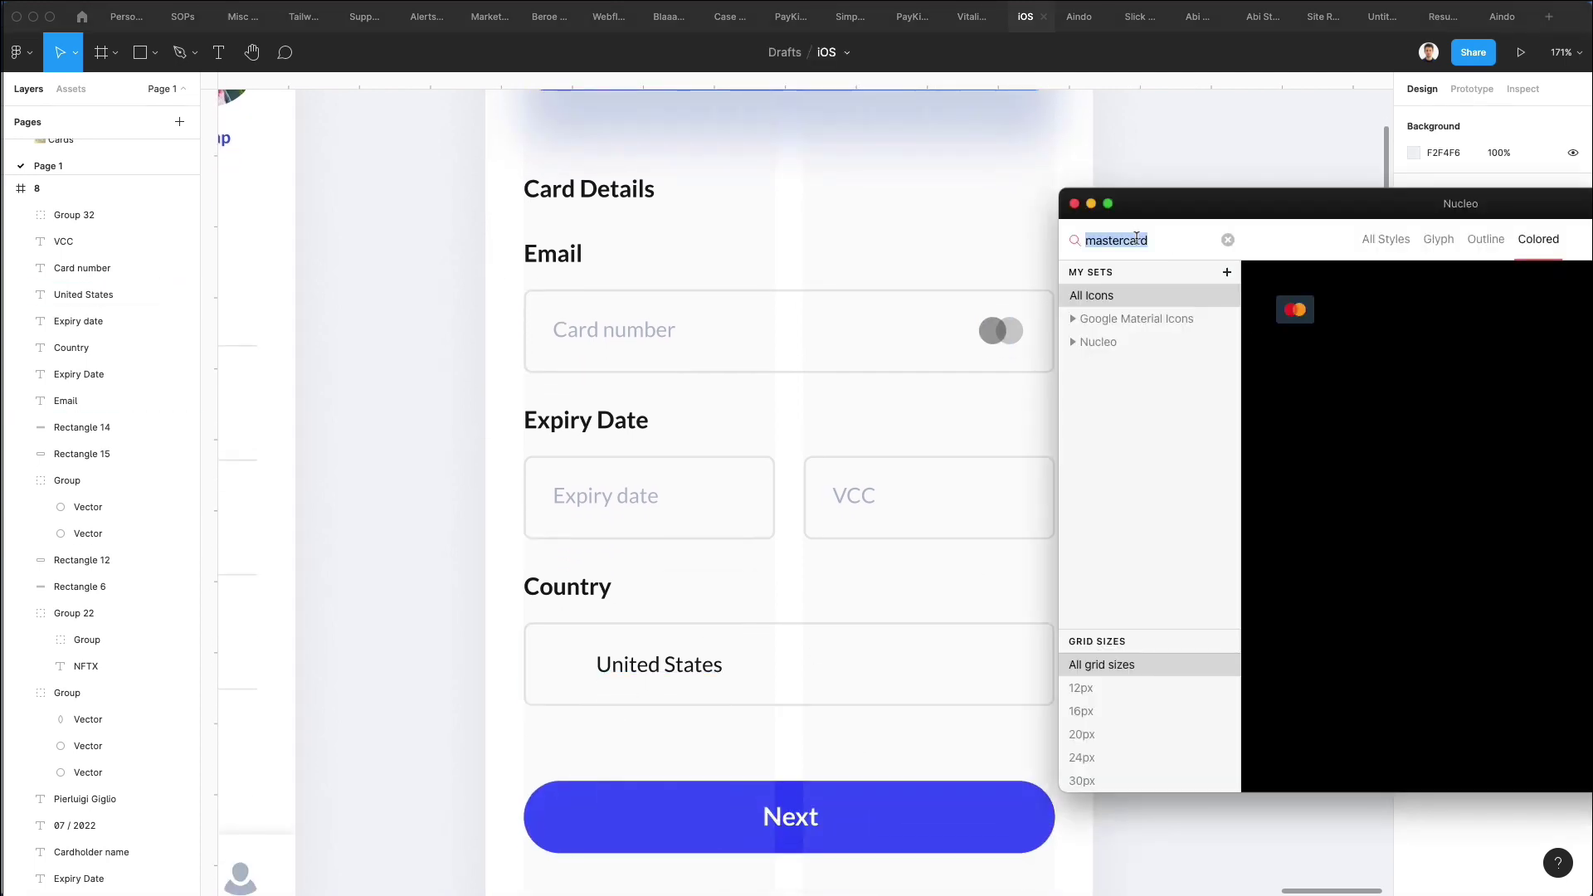
text(united )
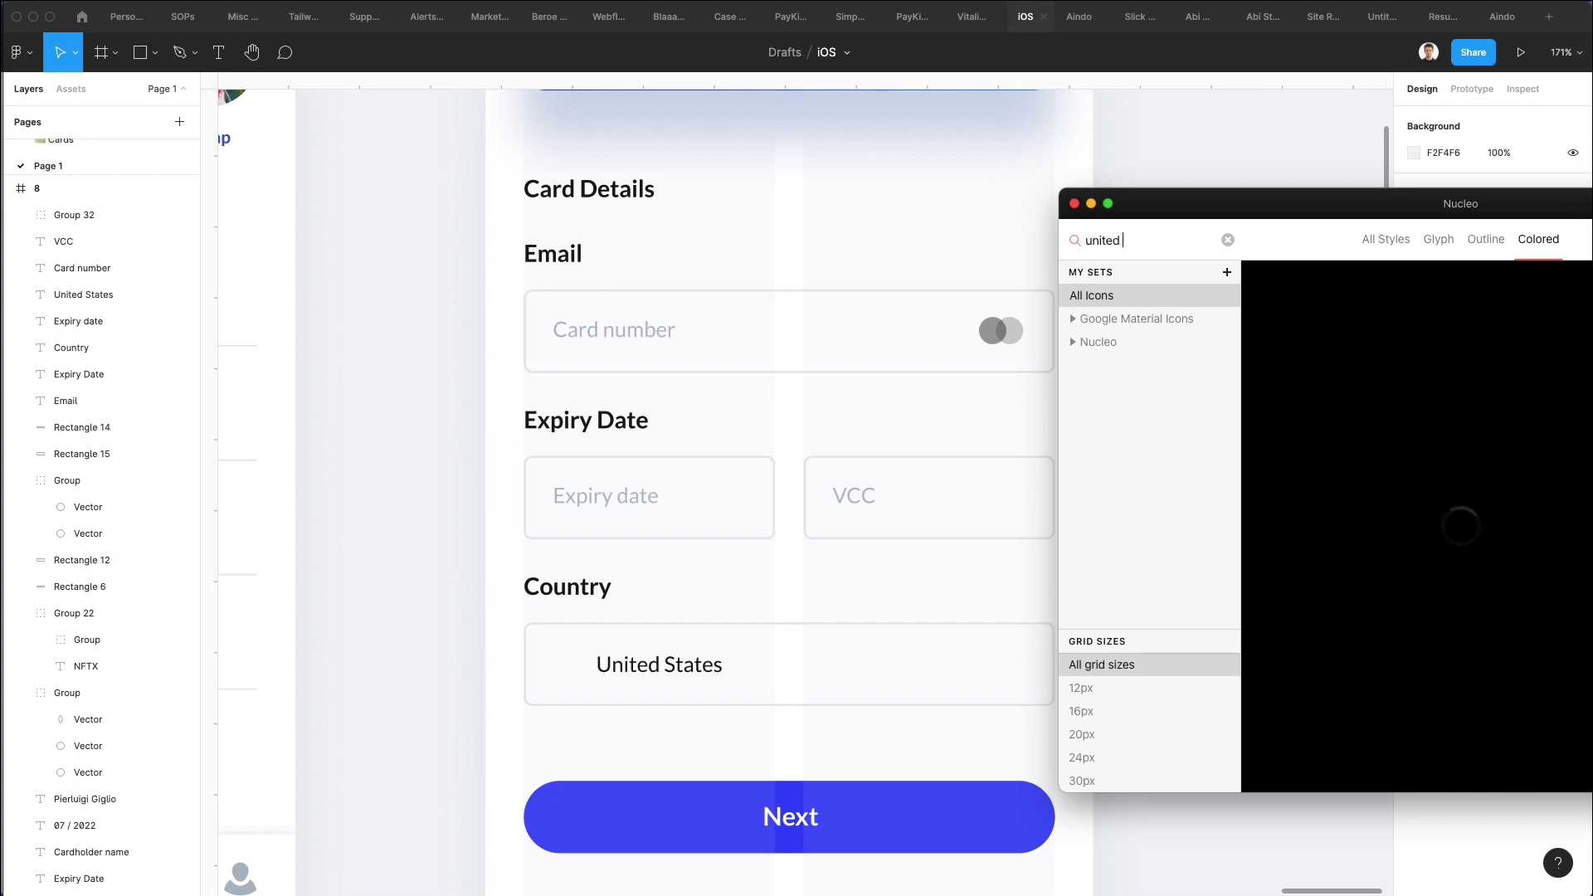
text(s)
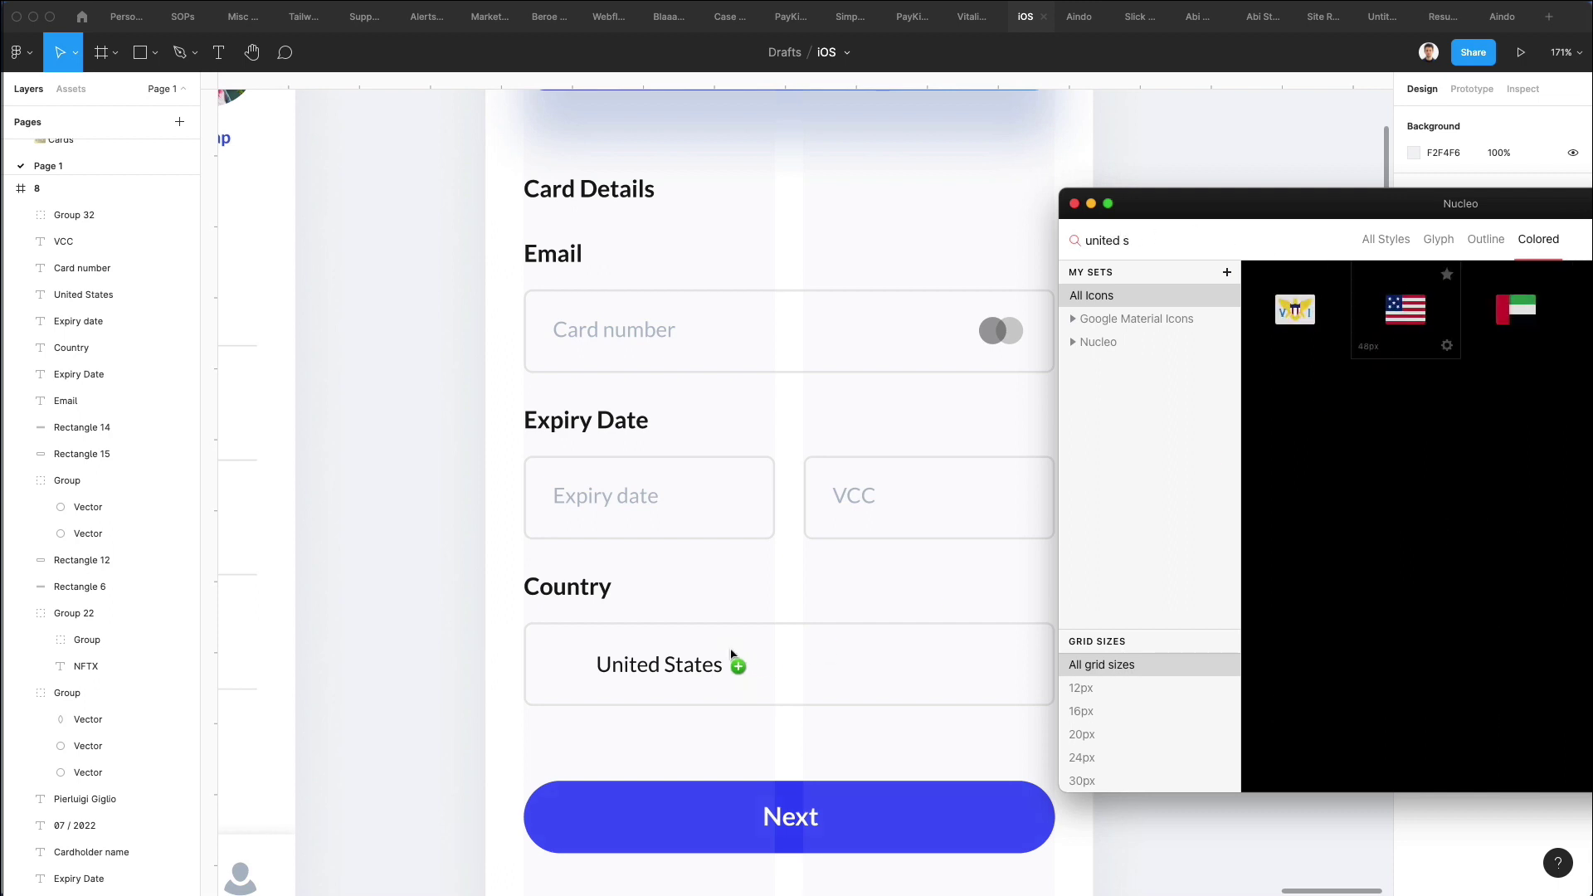
drag(558, 664, 596, 655)
Nudge the US flag right and down, and the United States text right, for even spacing.
scroll(554, 659, up, 5)
key(Right)
key(Right)
key(Right)
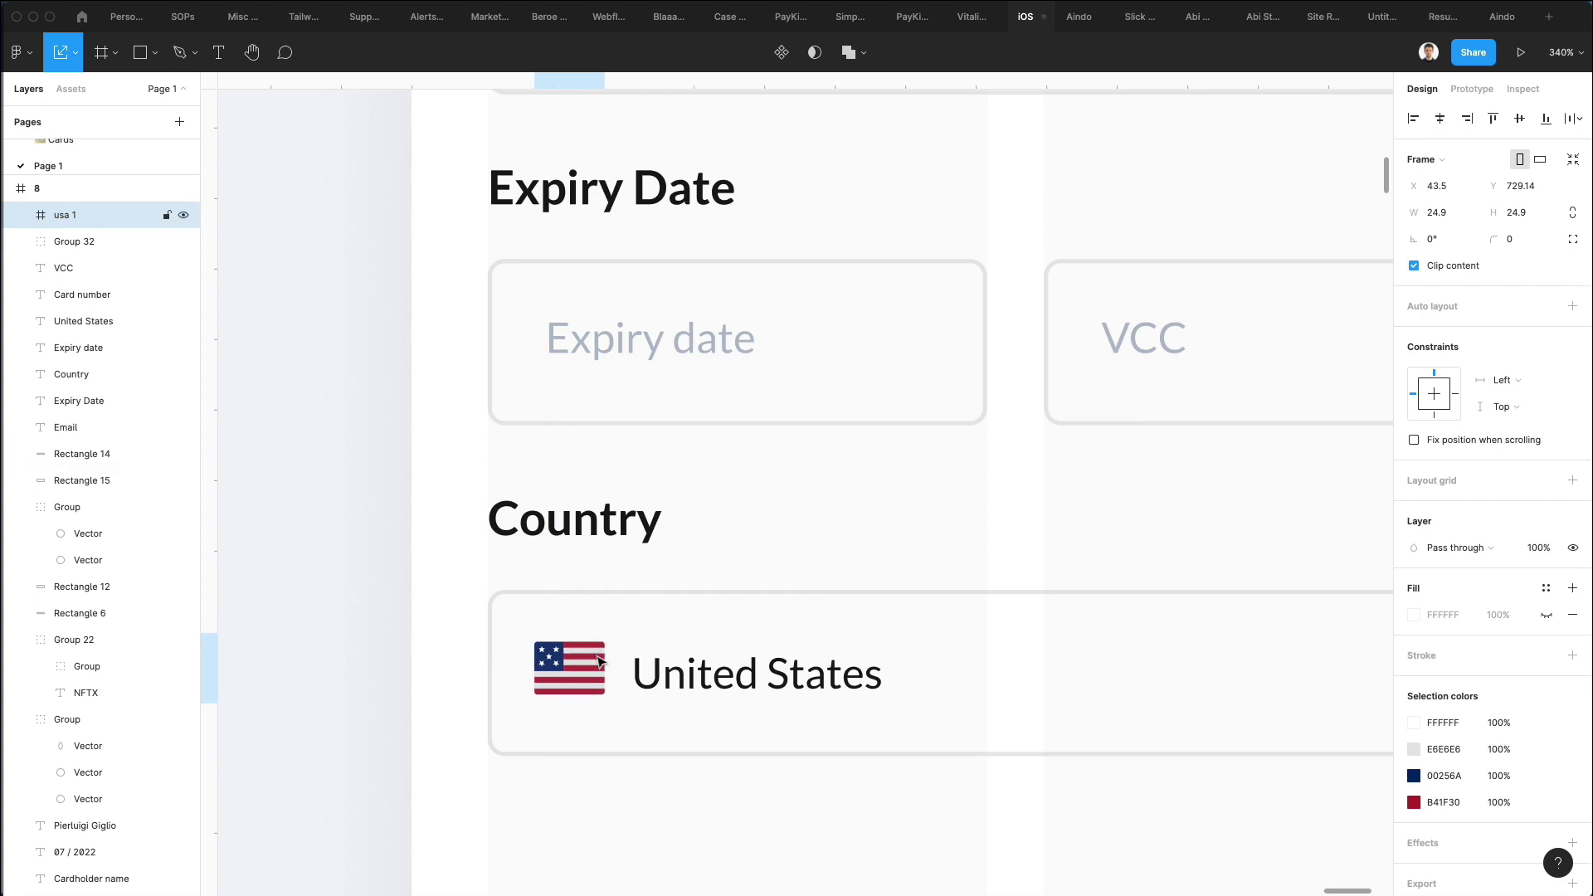
key(Down)
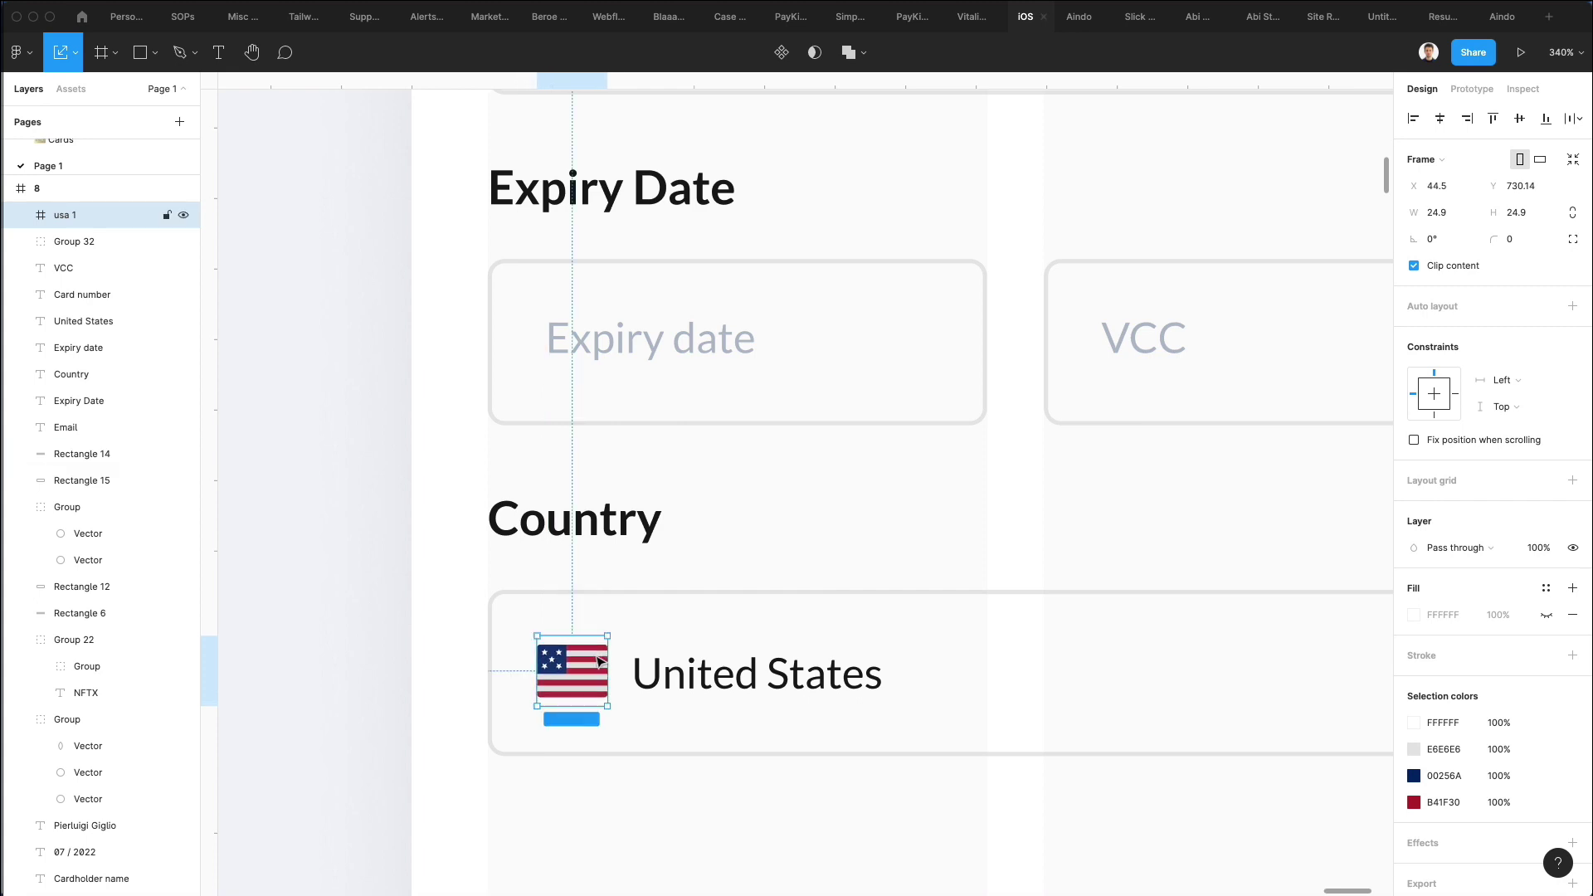
drag(685, 668, 693, 669)
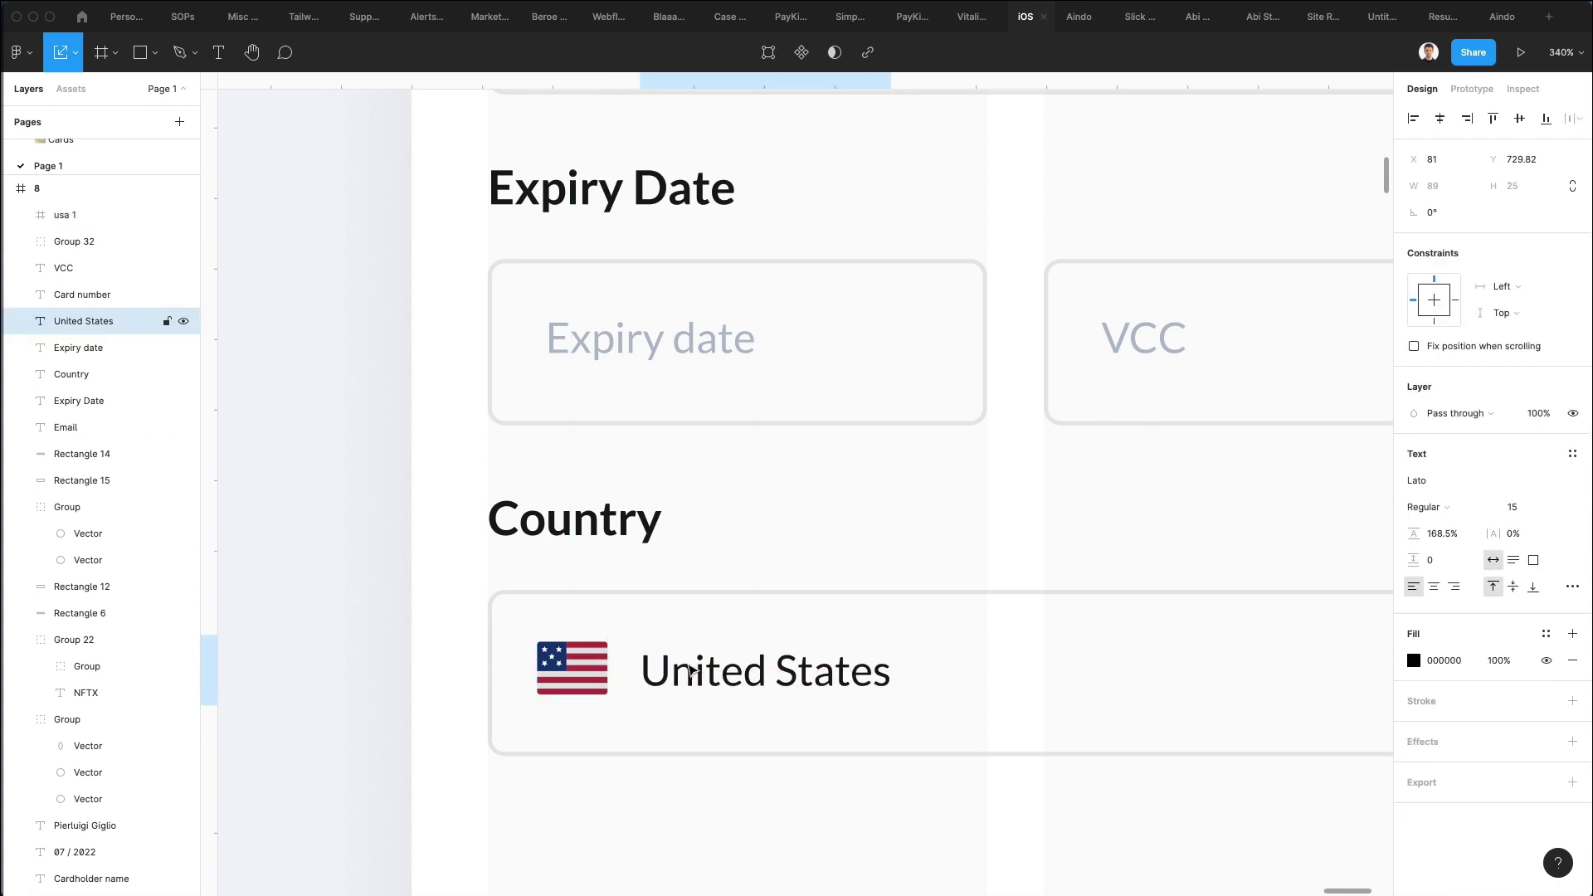
key(Right)
scroll(688, 669, down, 5)
click(619, 663)
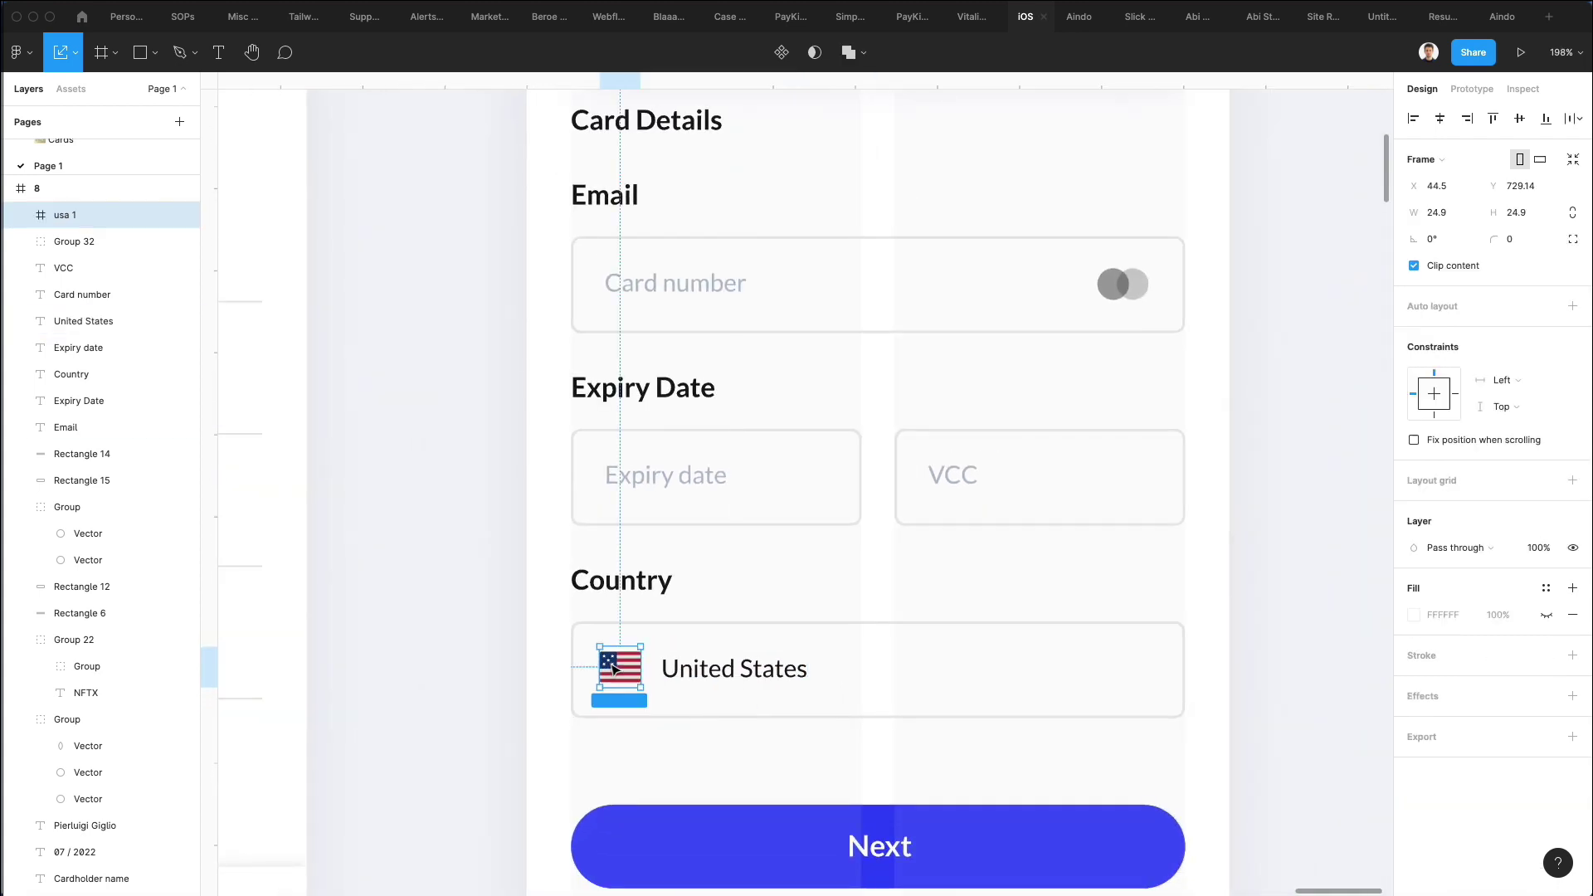
scroll(629, 676, up, 5)
scroll(815, 491, right, 5)
click(1178, 469)
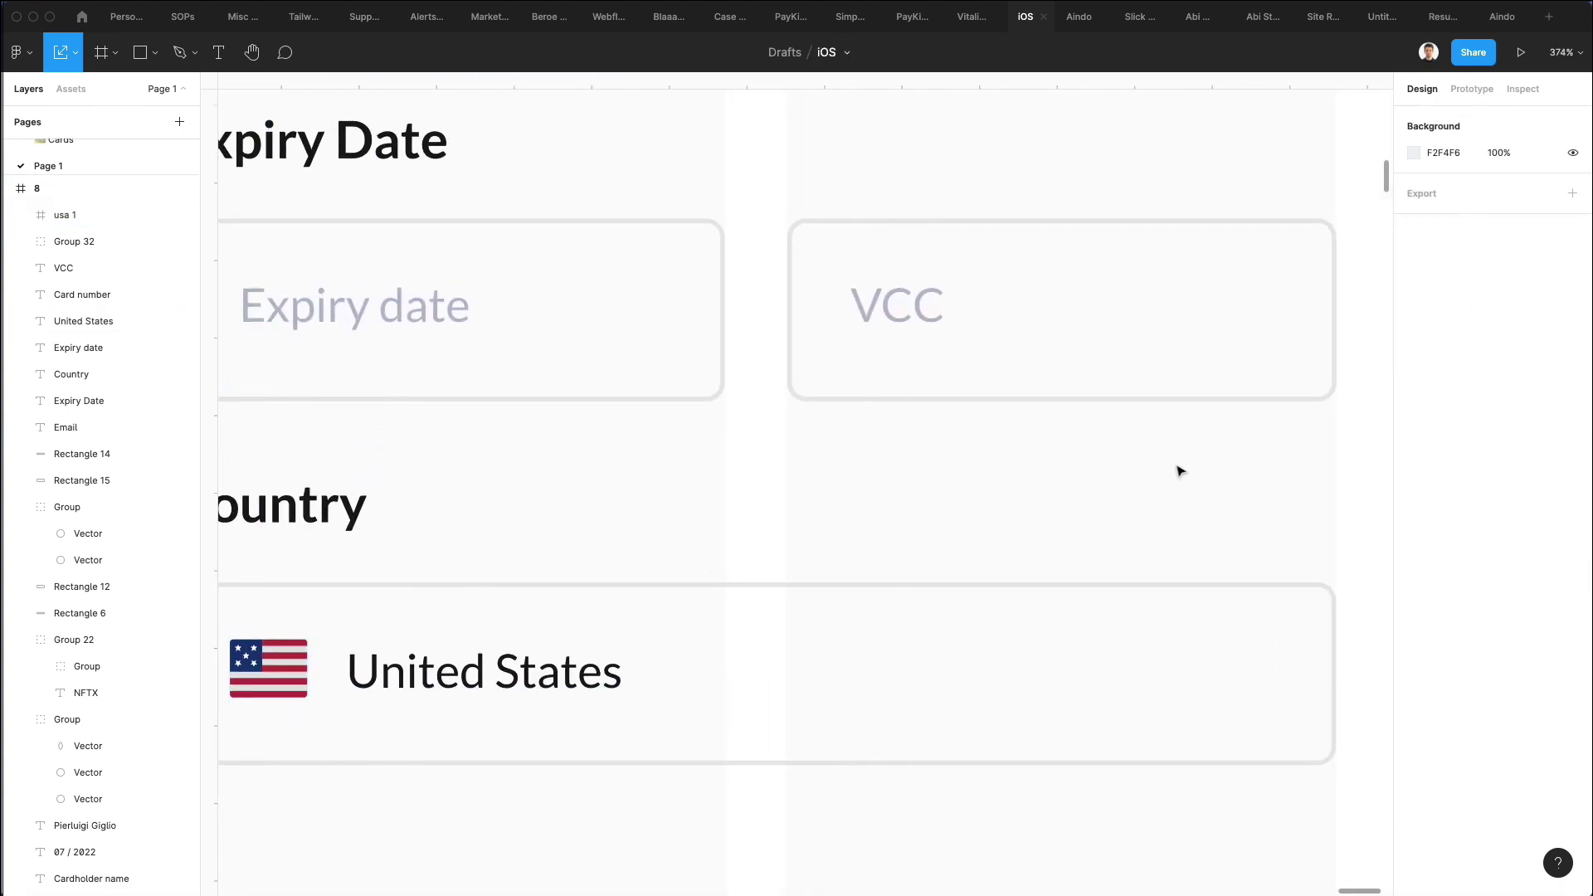
scroll(1178, 470, down, 8)
Paste a copy of the back arrow as a downward chevron right of United States.
scroll(1013, 469, up, 3)
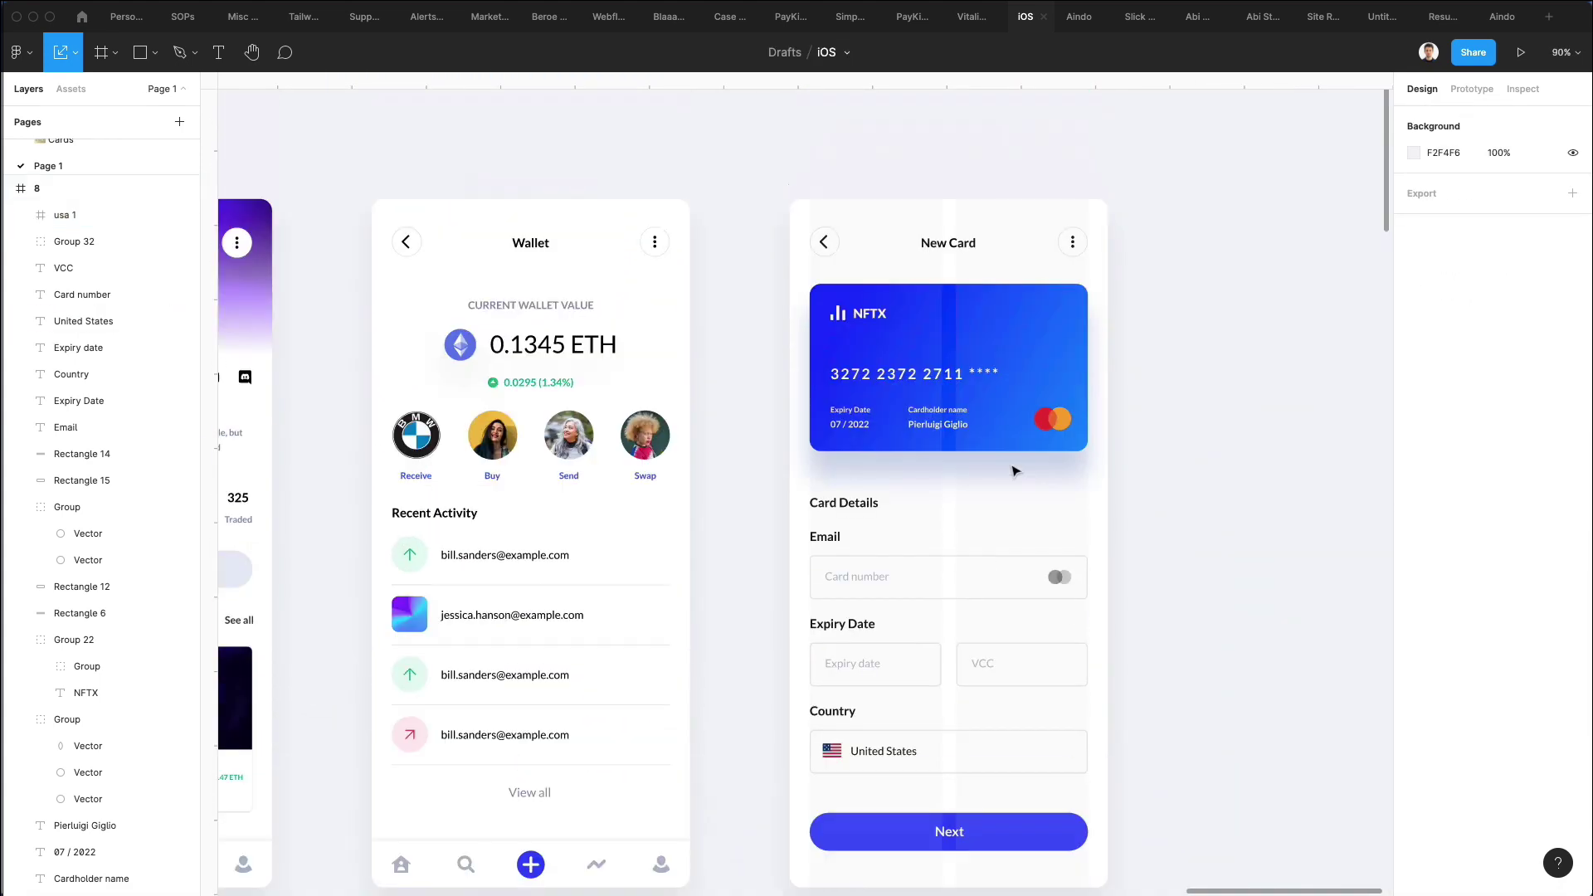
click(825, 246)
scroll(1023, 533, down, 3)
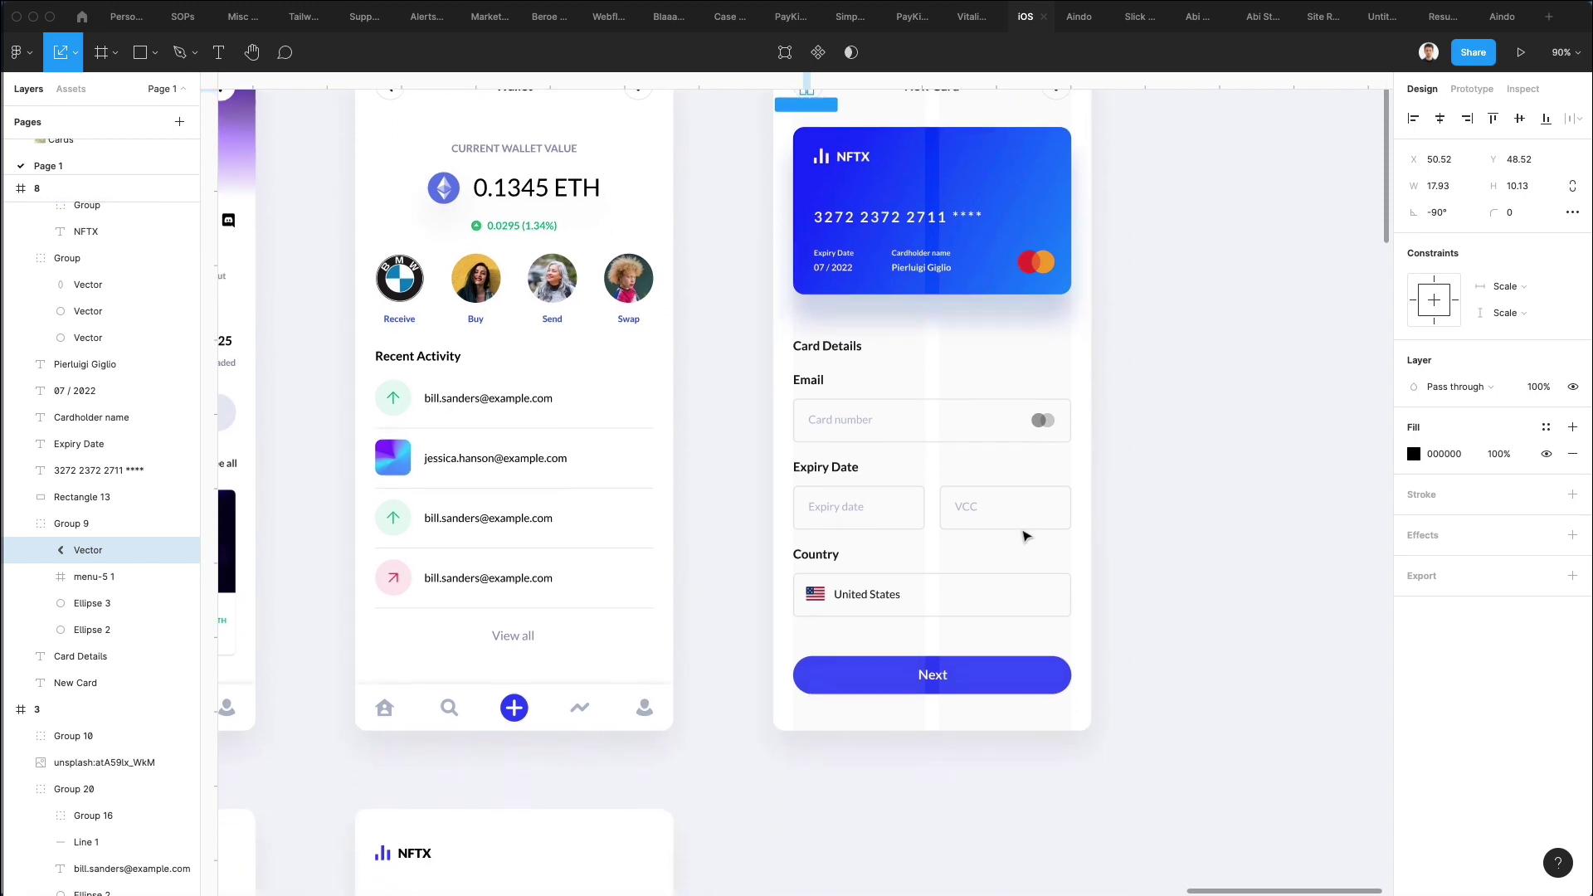
scroll(1056, 611, up, 6)
key(ctrl+v)
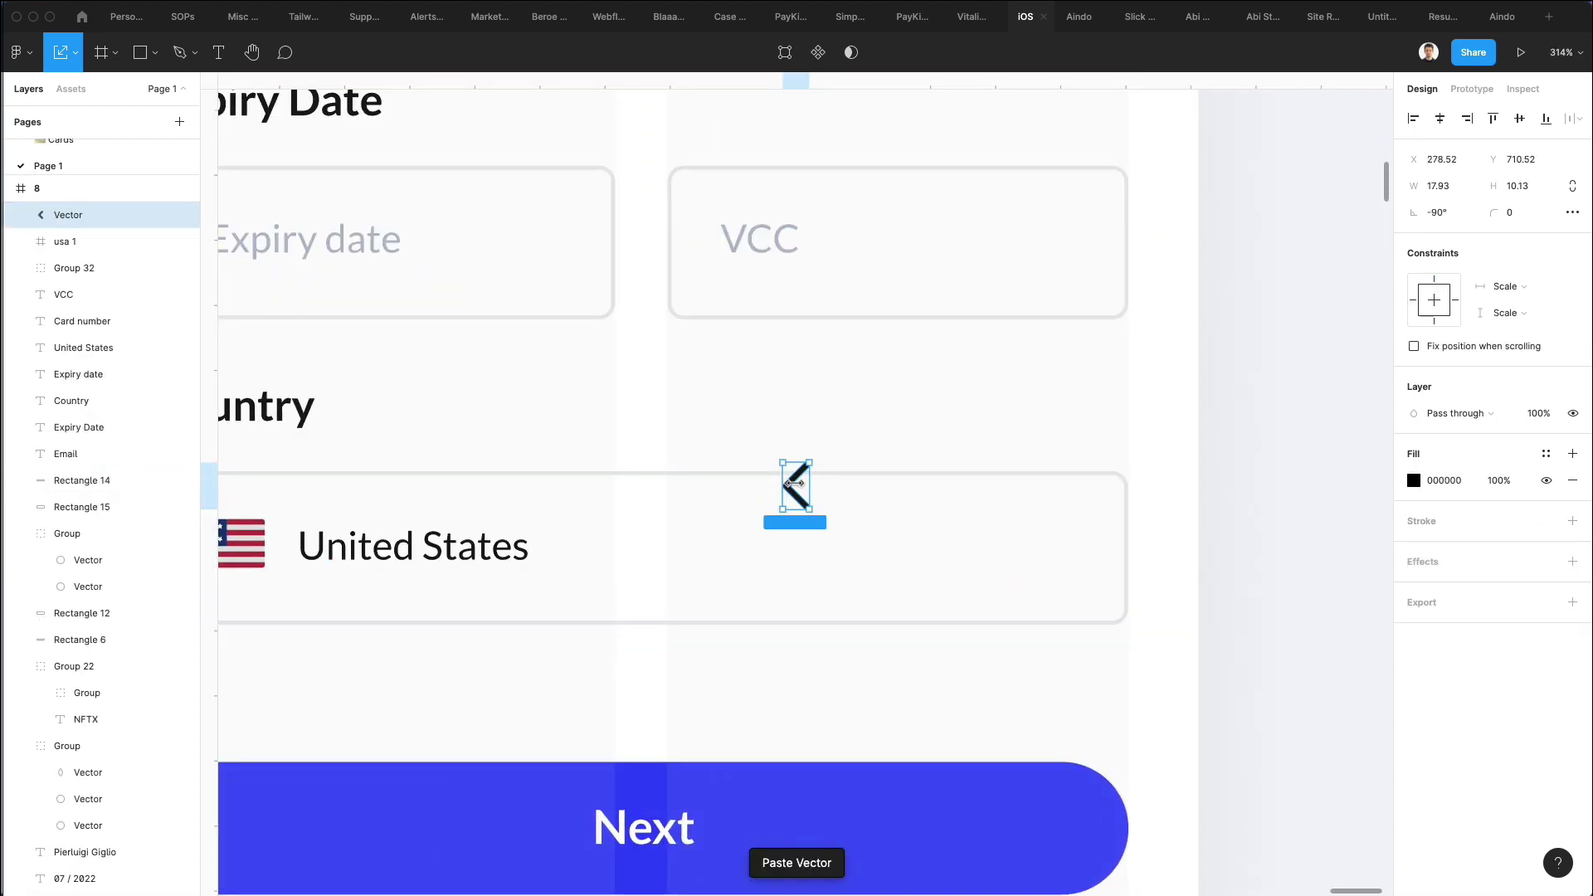
drag(797, 483, 1068, 562)
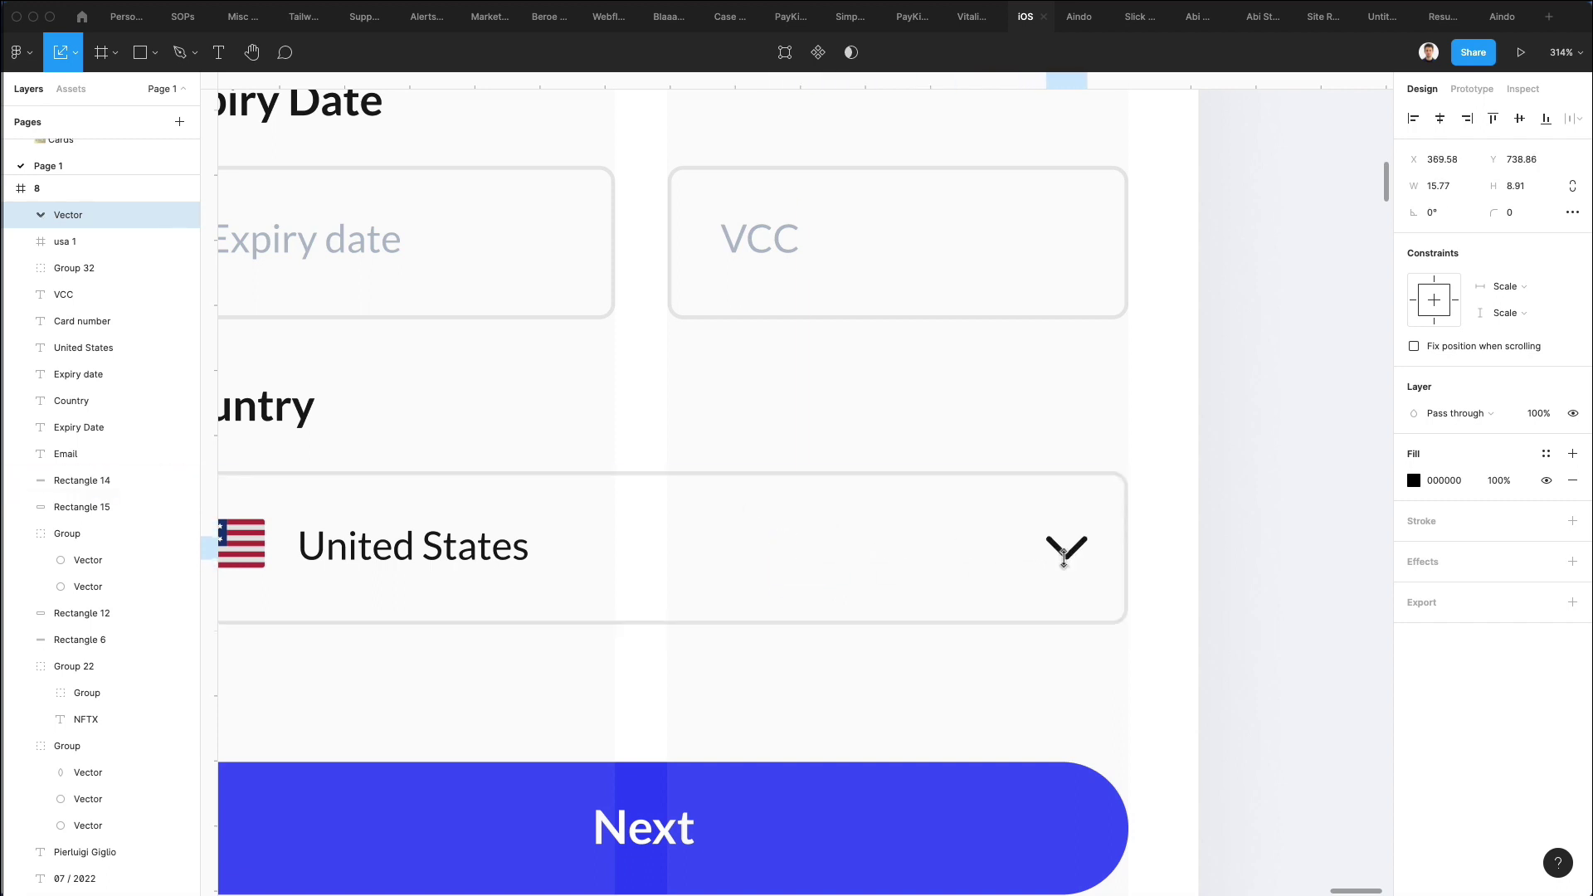
scroll(1063, 558, down, 5)
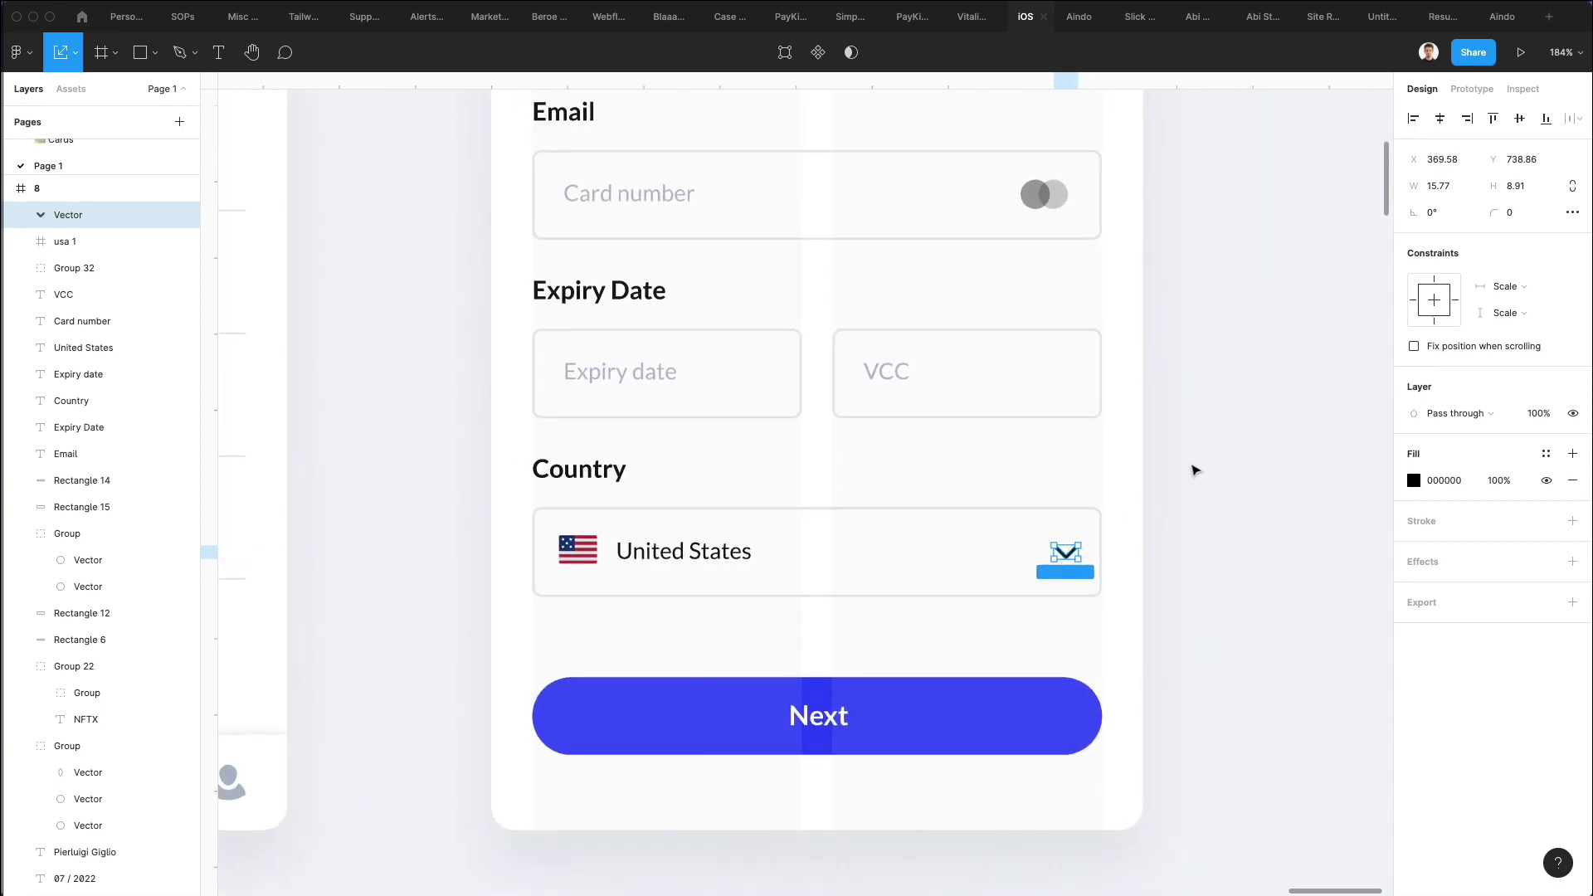
click(1132, 492)
scroll(1132, 492, down, 5)
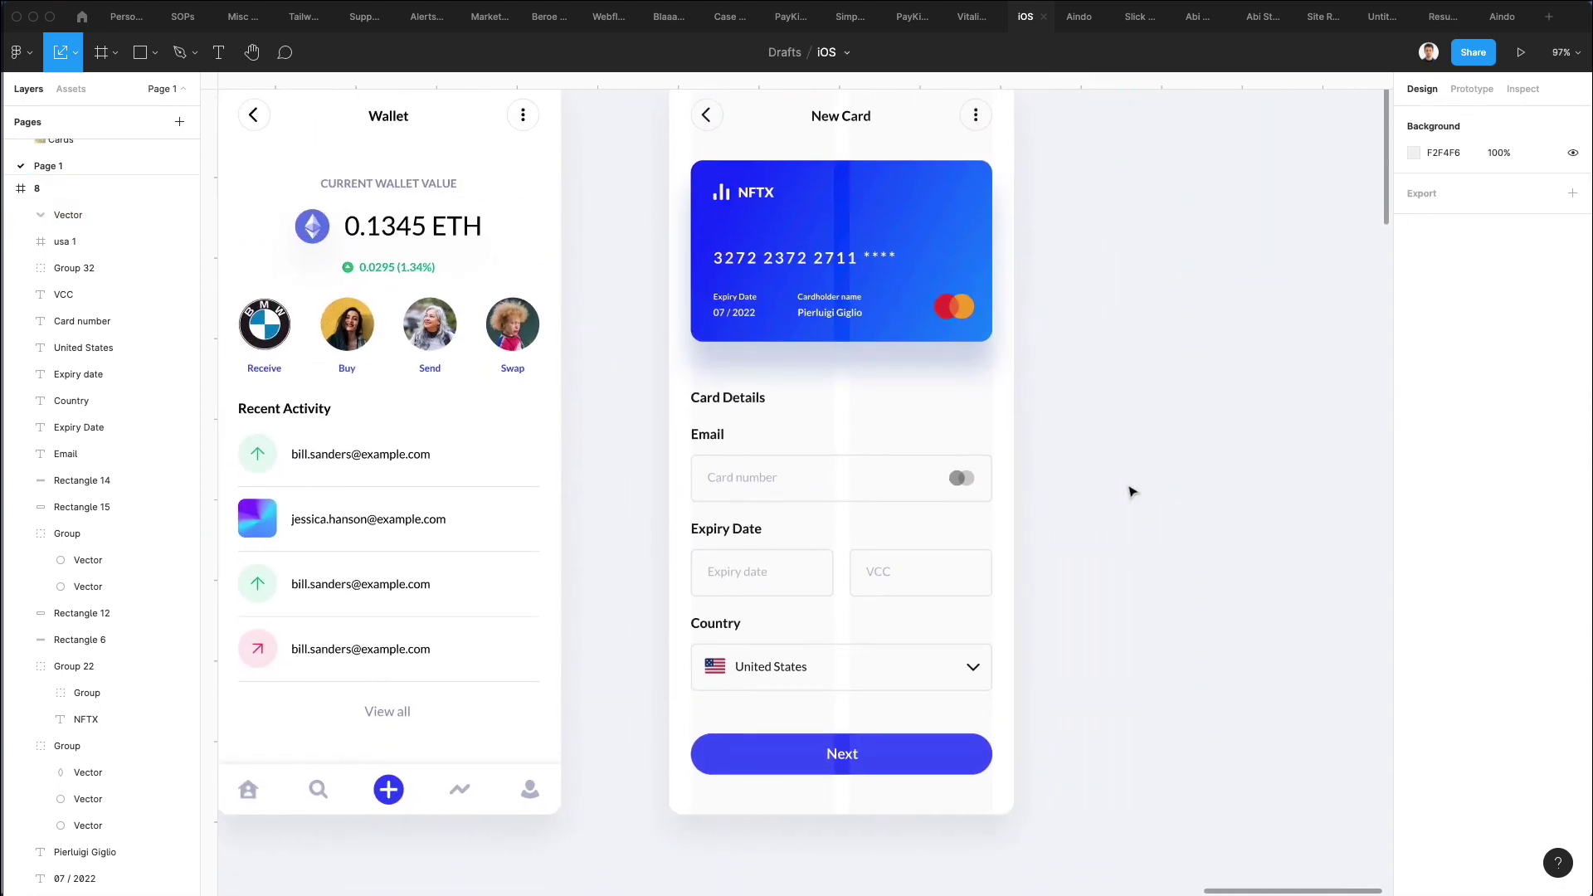
Set the Card Details heading to size 20.65, Black weight, and hide the New Card column grid.
scroll(1133, 492, down, 2)
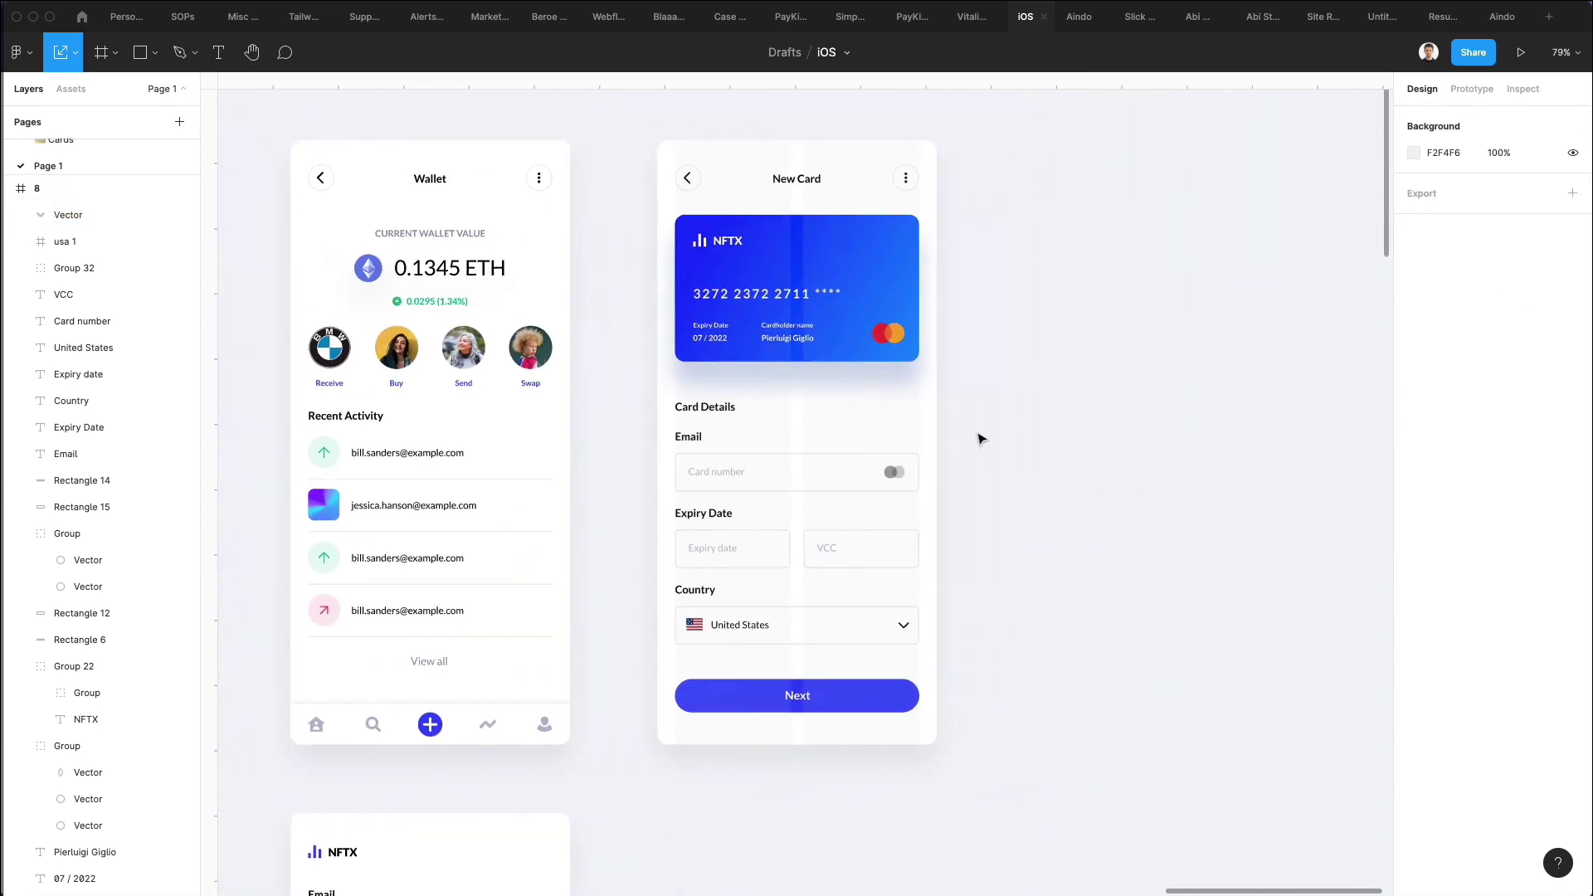
click(695, 407)
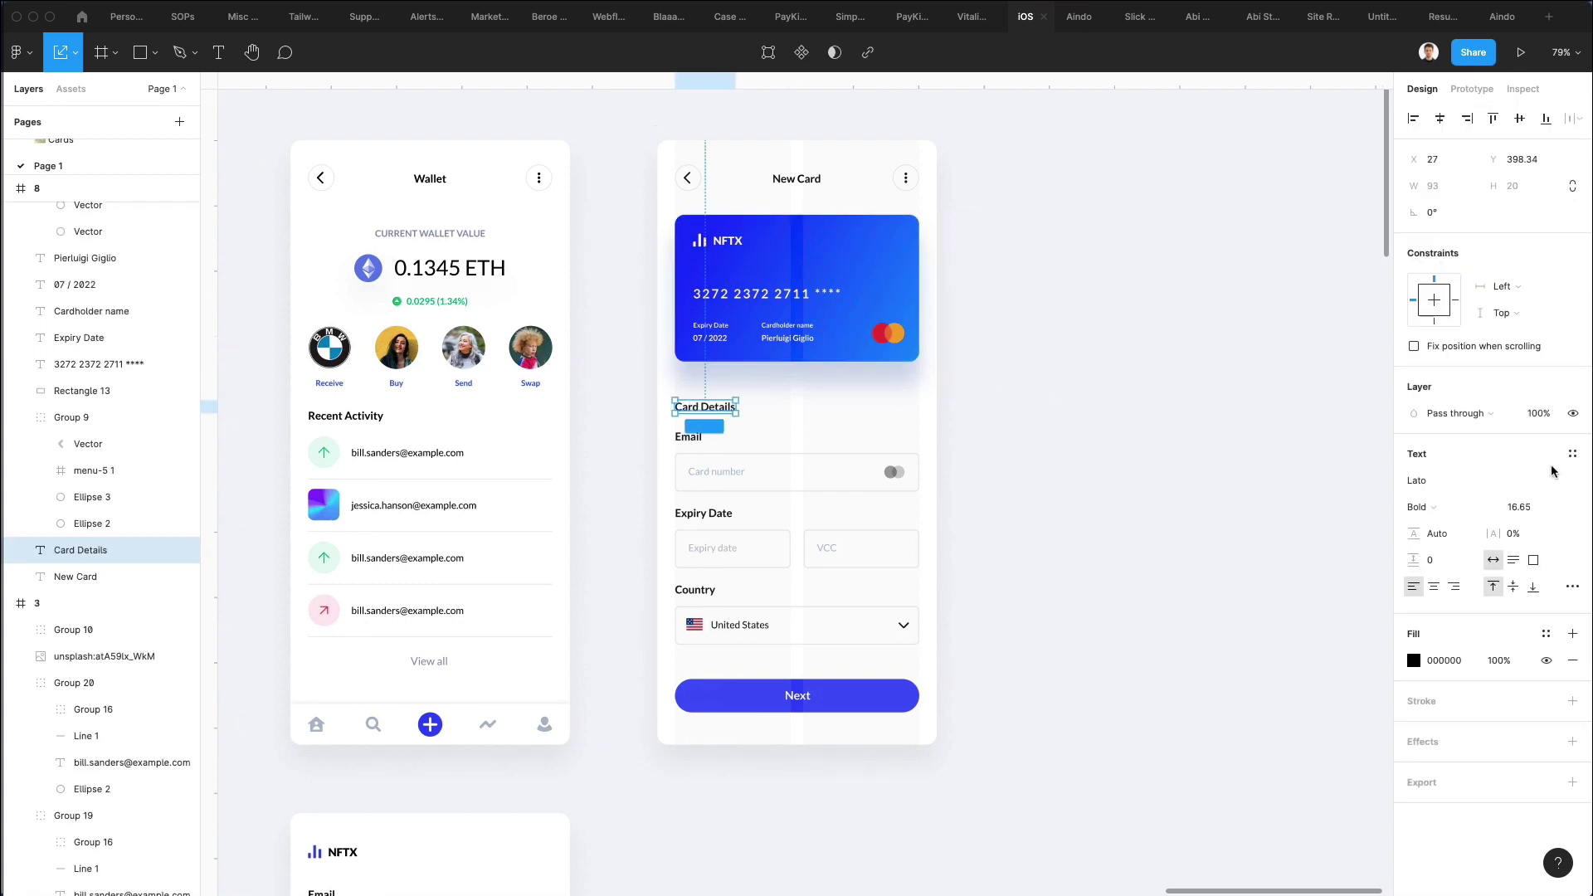
key(Up)
key(Up)
key(Up)
key(Up)
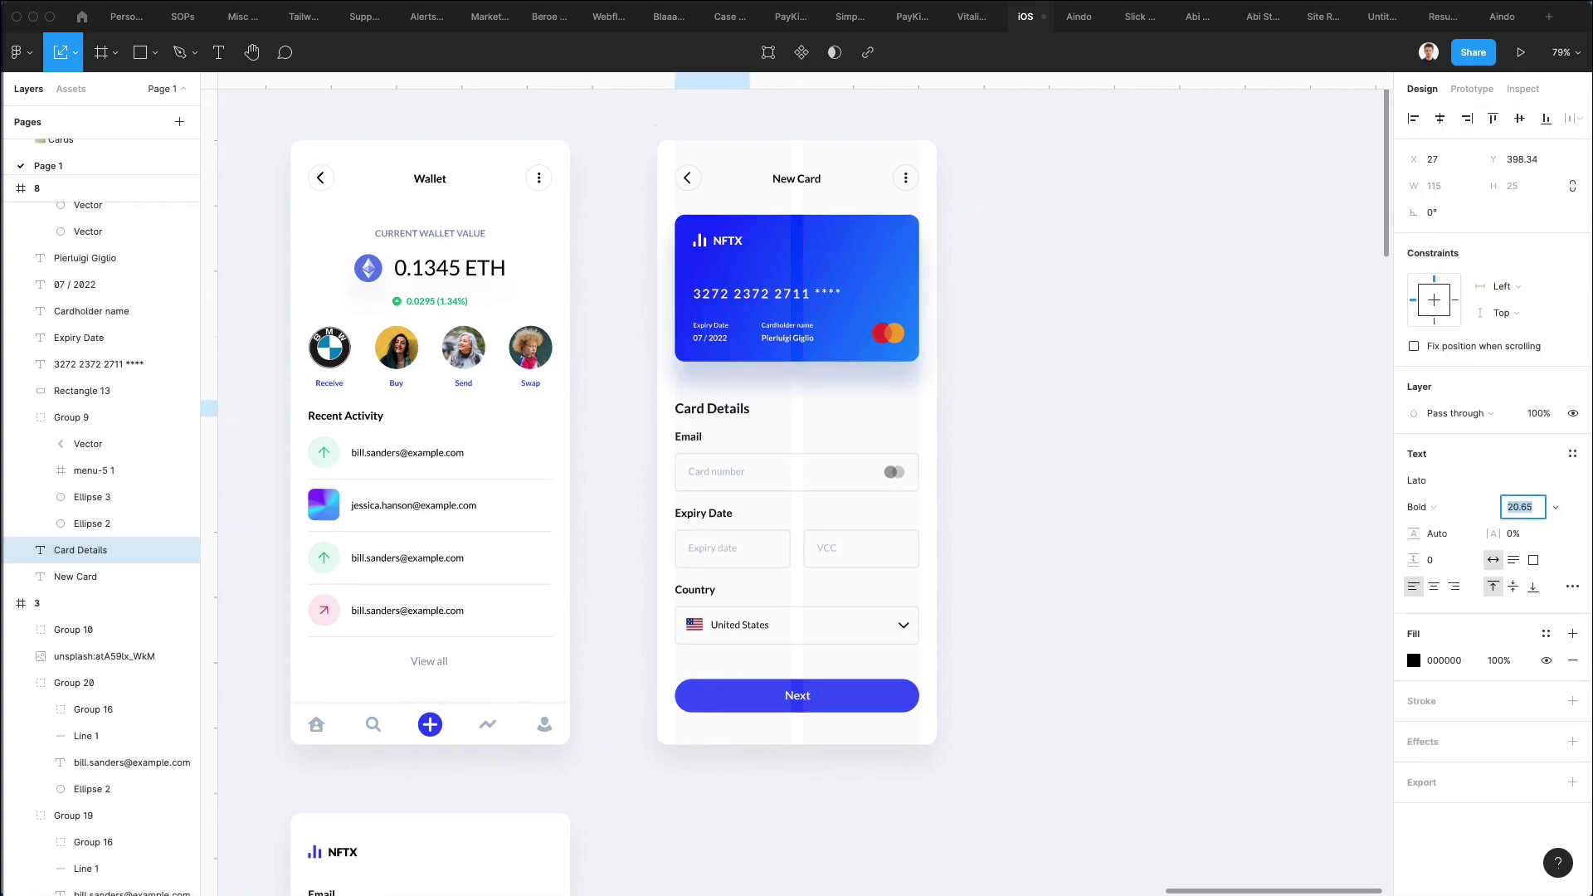
click(1422, 507)
click(1447, 526)
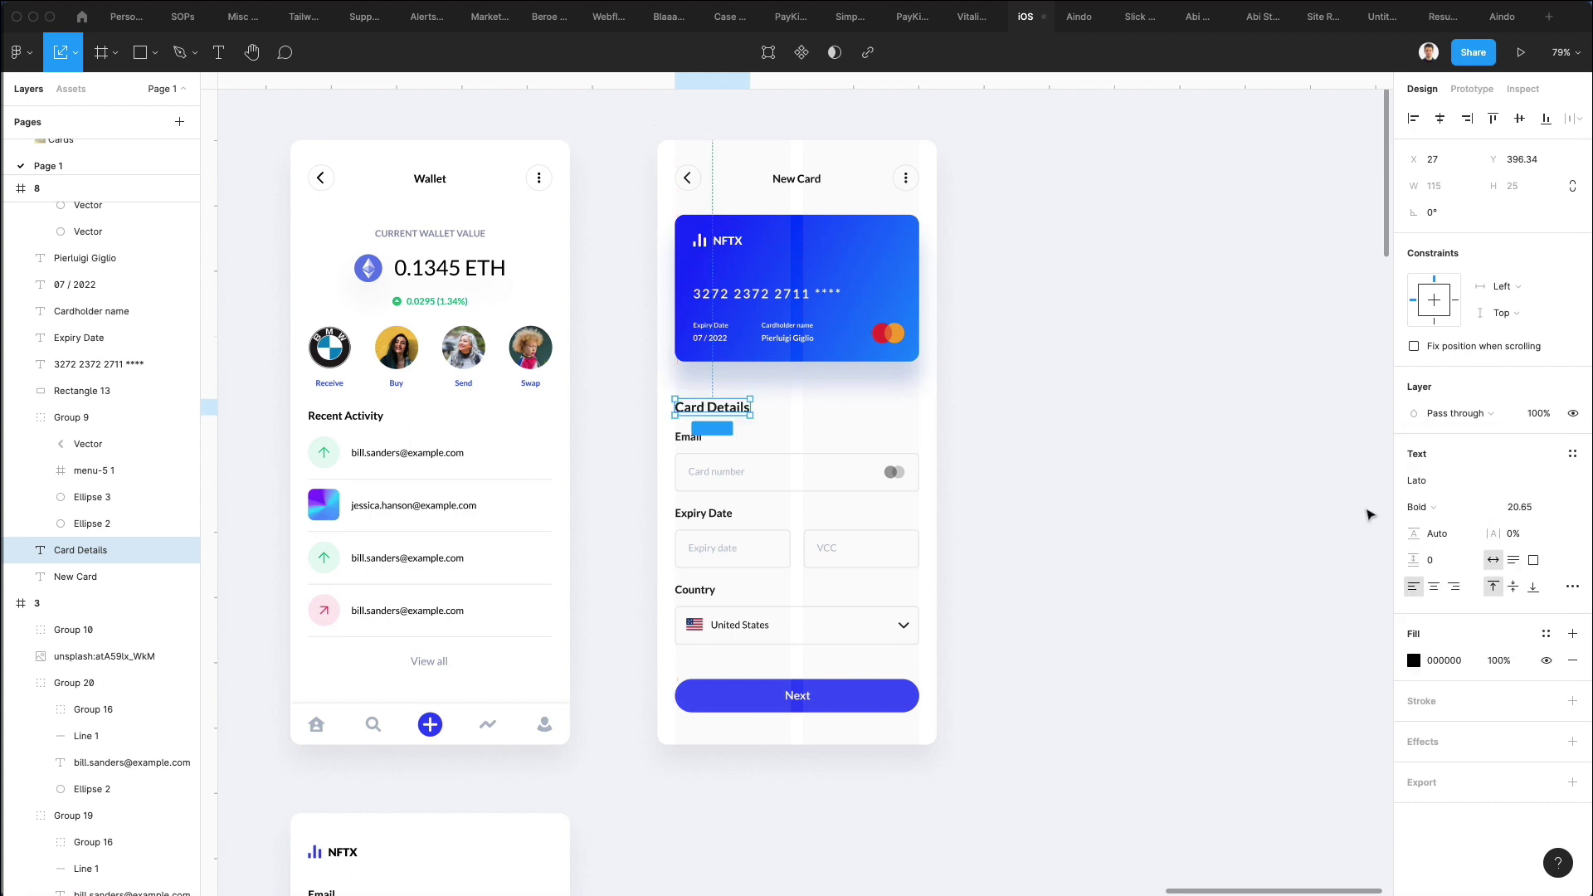
click(1361, 509)
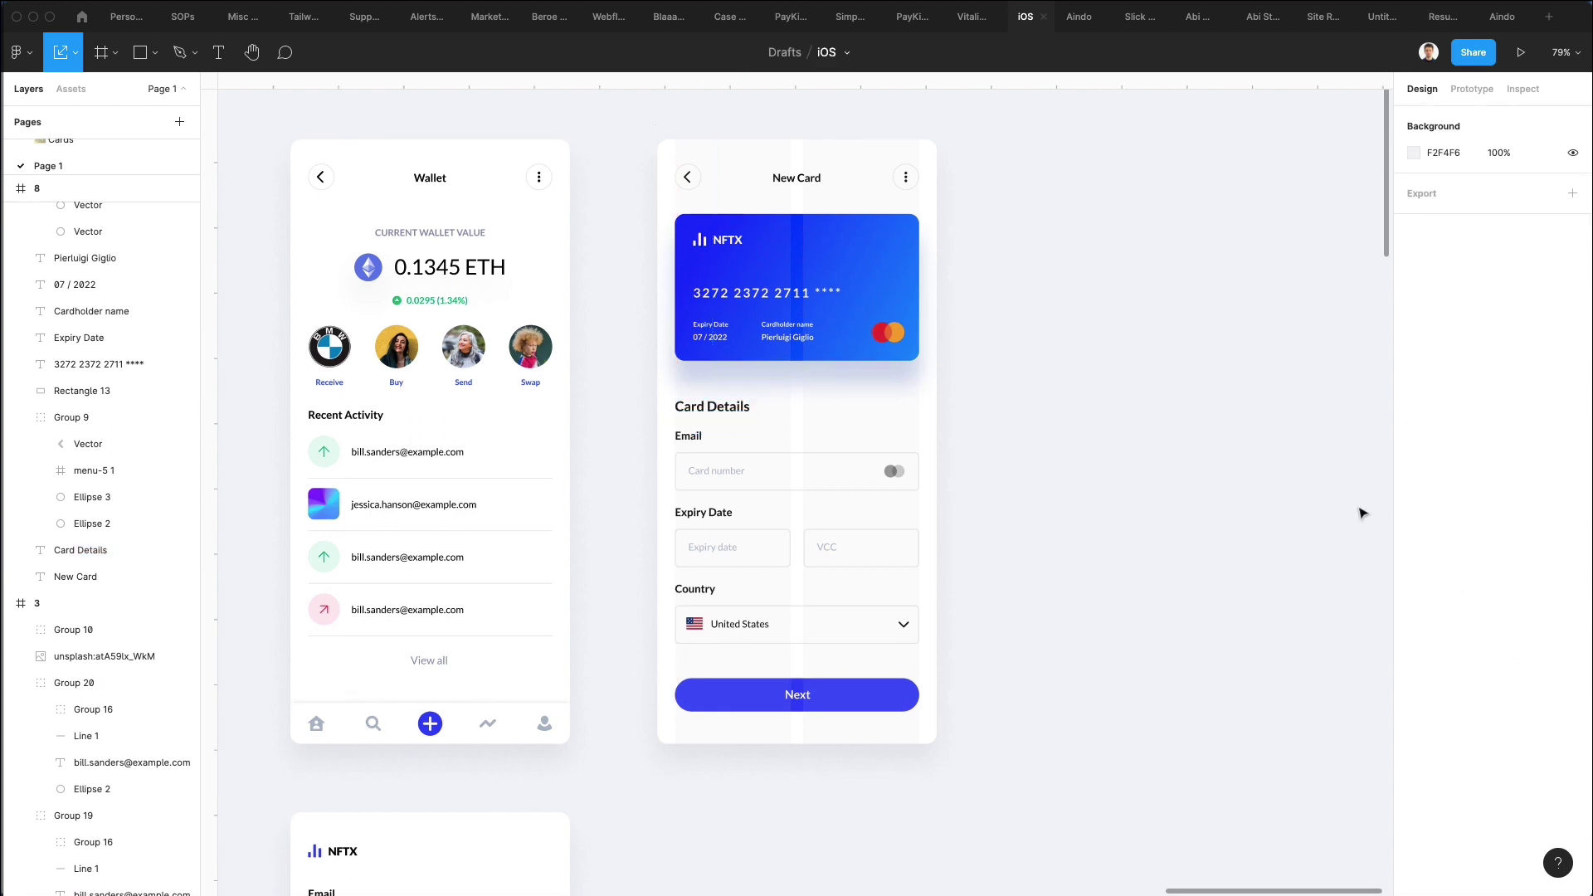
click(662, 143)
click(1545, 374)
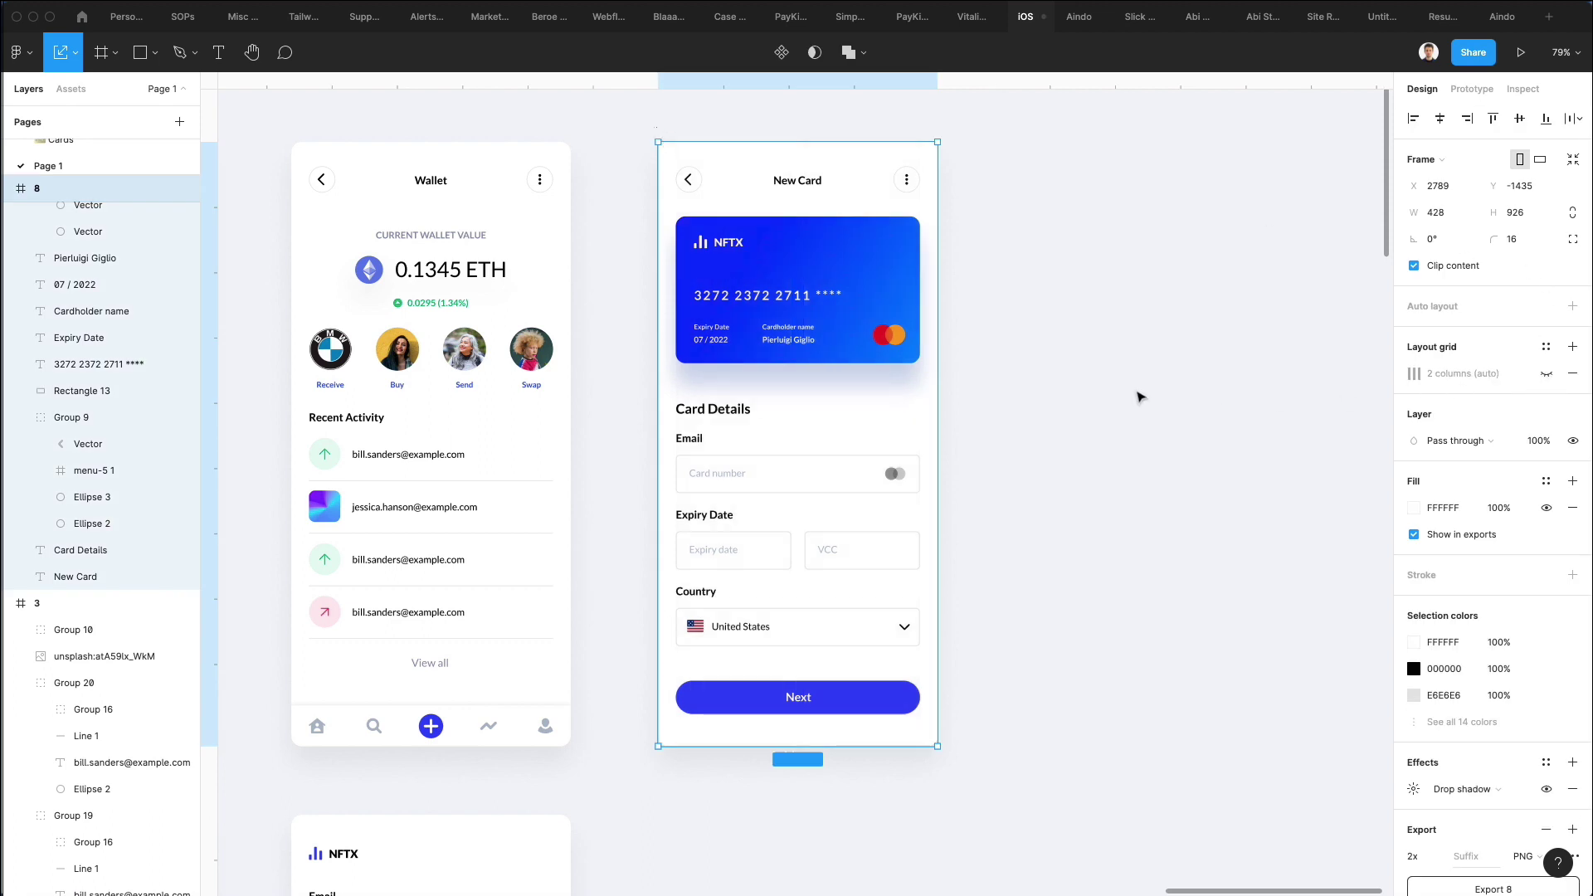
Hide the interface and move the three lower screens well below the top row of four.
key(ctrl+backslash)
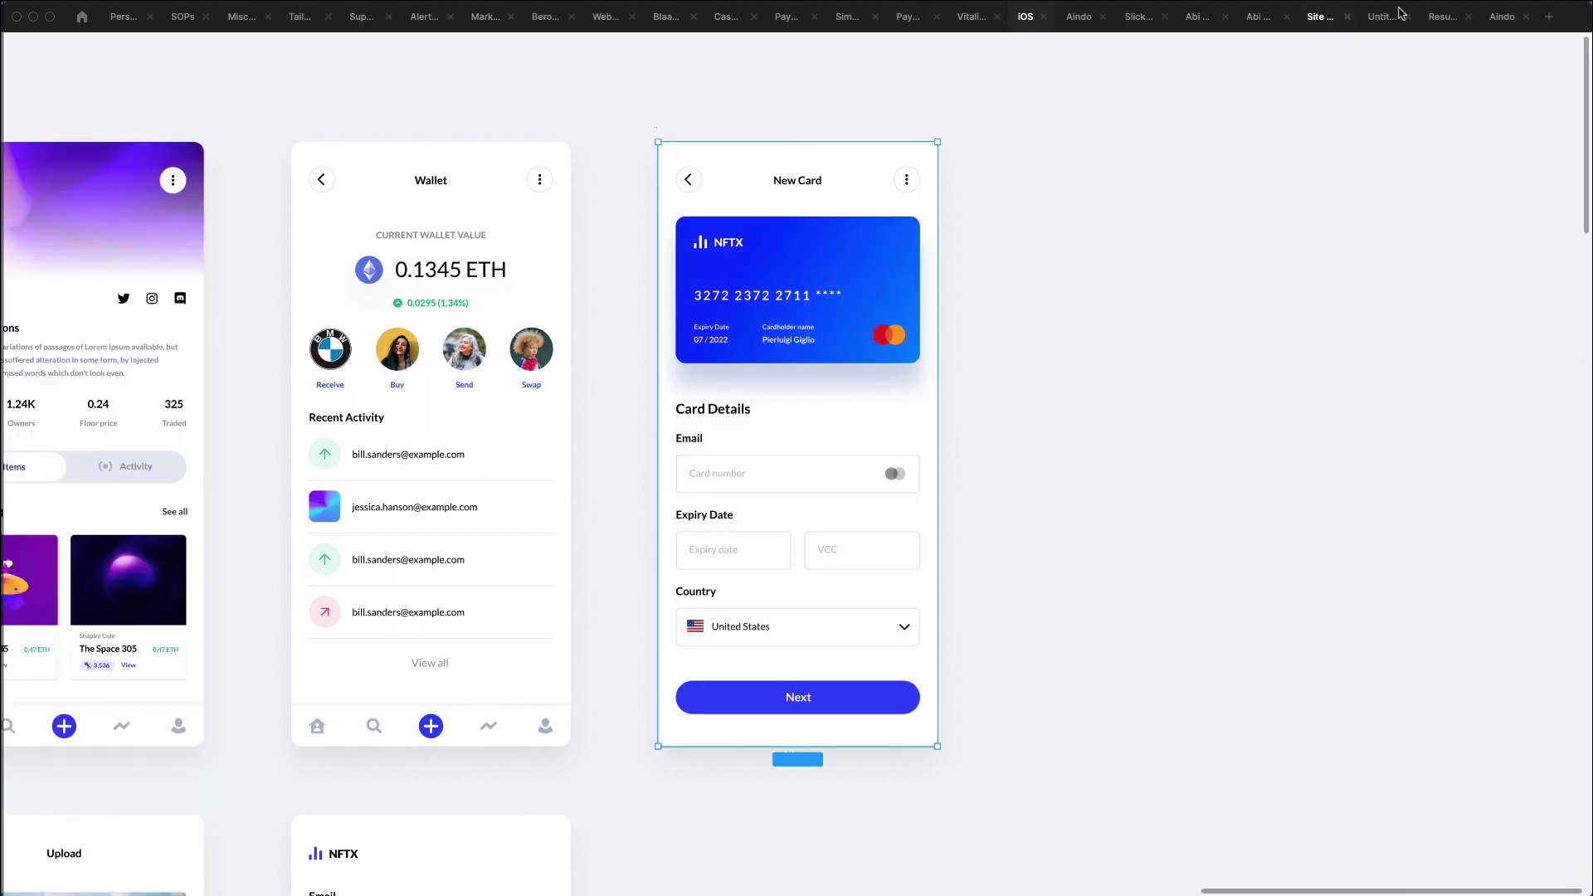
scroll(1031, 356, right, 3)
scroll(1031, 356, down, 2)
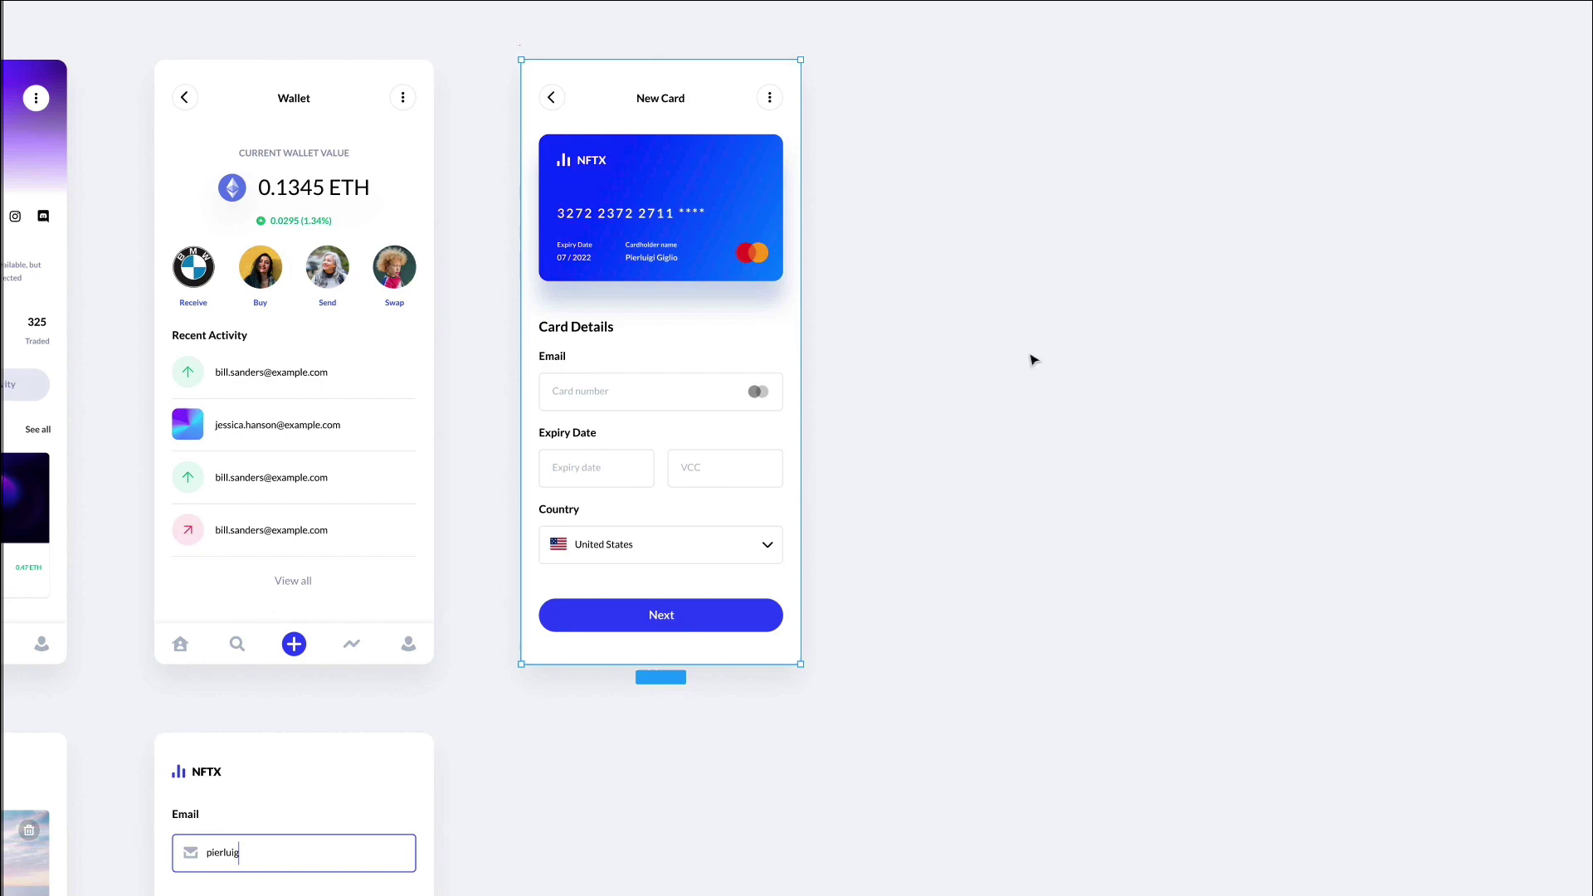
scroll(1033, 361, down, 5)
scroll(1032, 361, down, 2)
click(1053, 580)
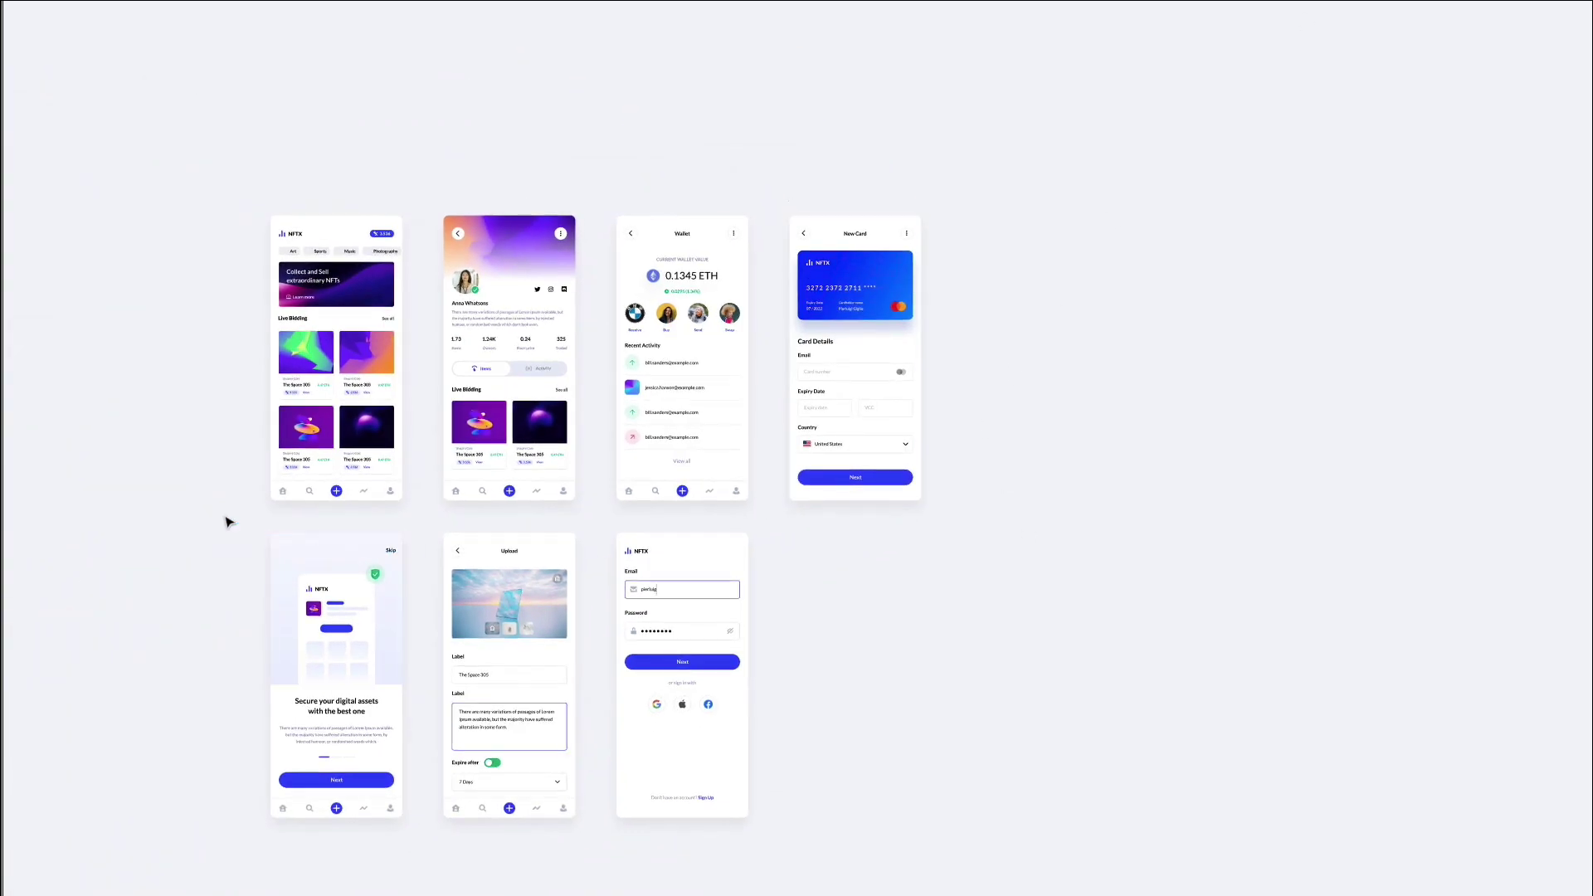
drag(222, 516, 871, 876)
drag(714, 558, 855, 892)
drag(493, 893, 563, 792)
scroll(683, 506, up, 3)
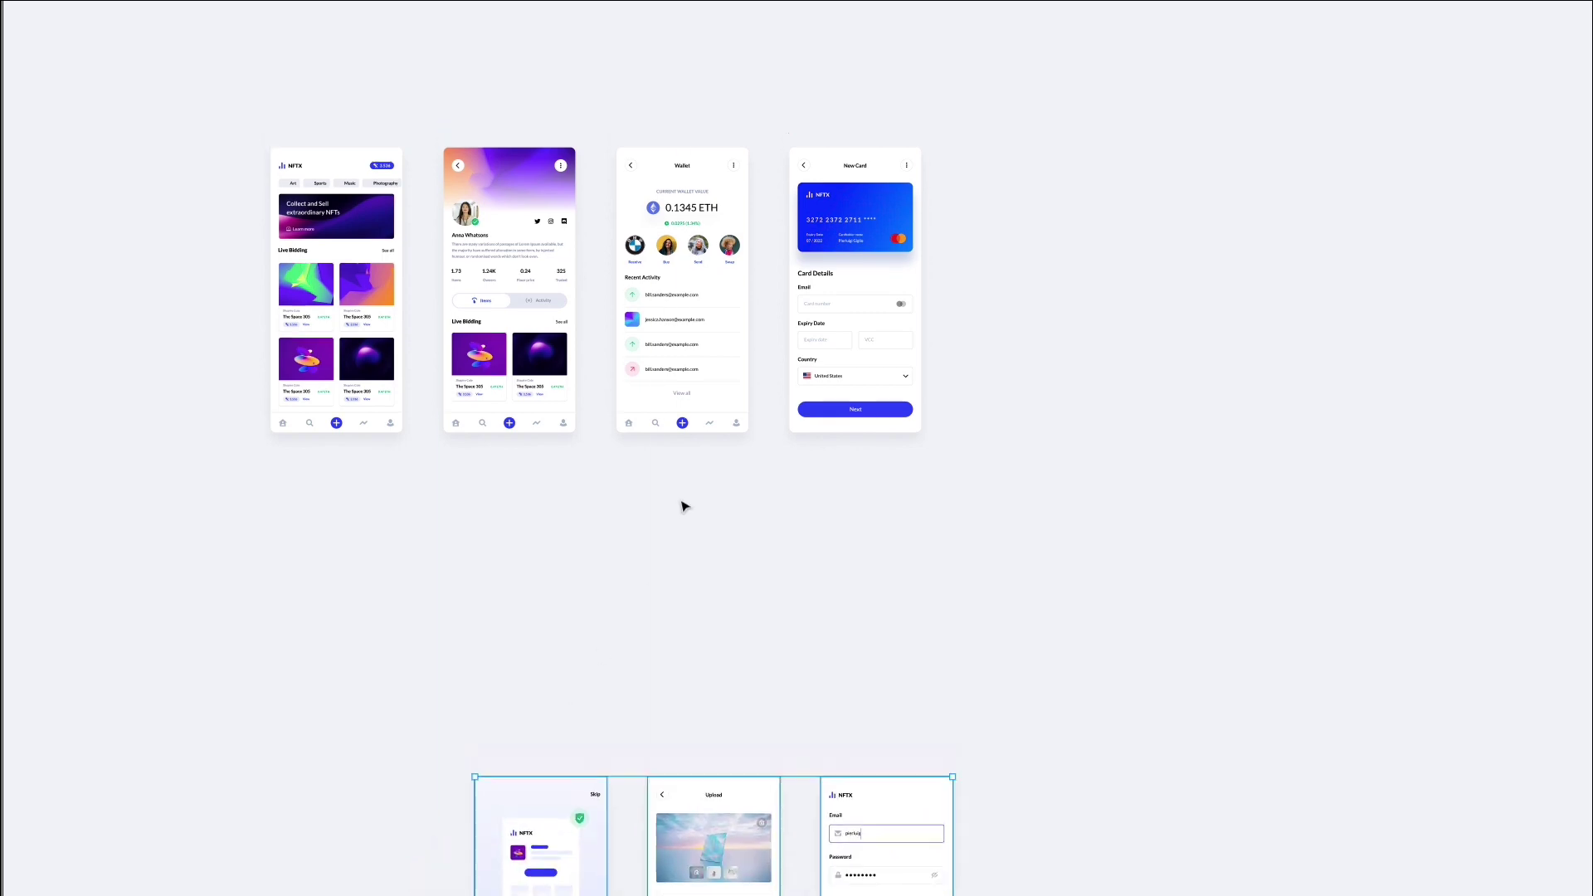
scroll(439, 342, up, 5)
scroll(440, 343, up, 4)
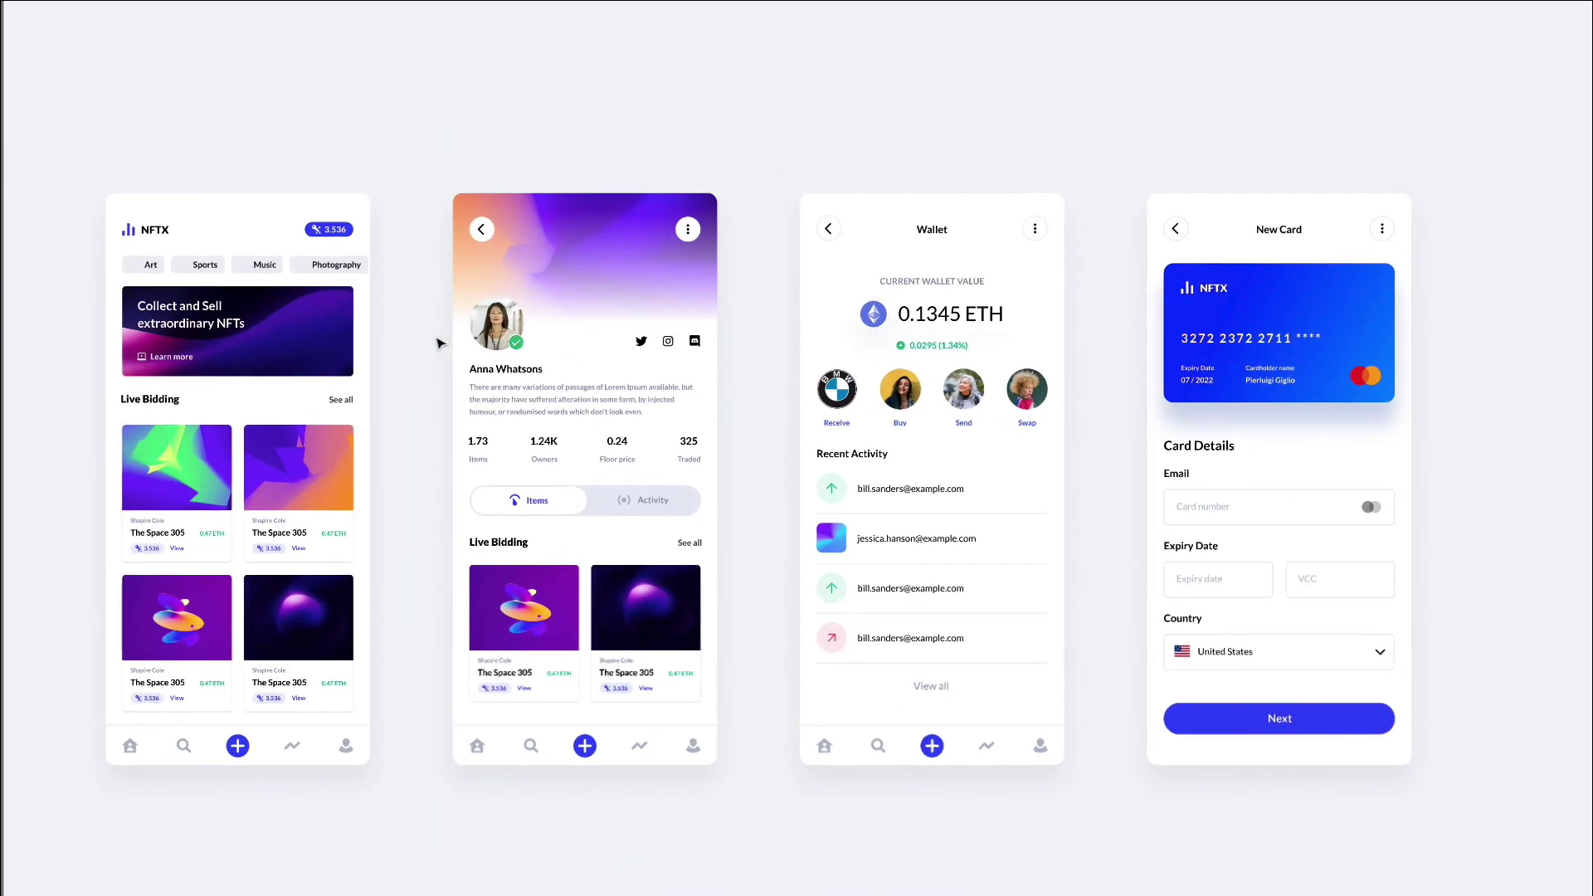
scroll(439, 343, down, 1)
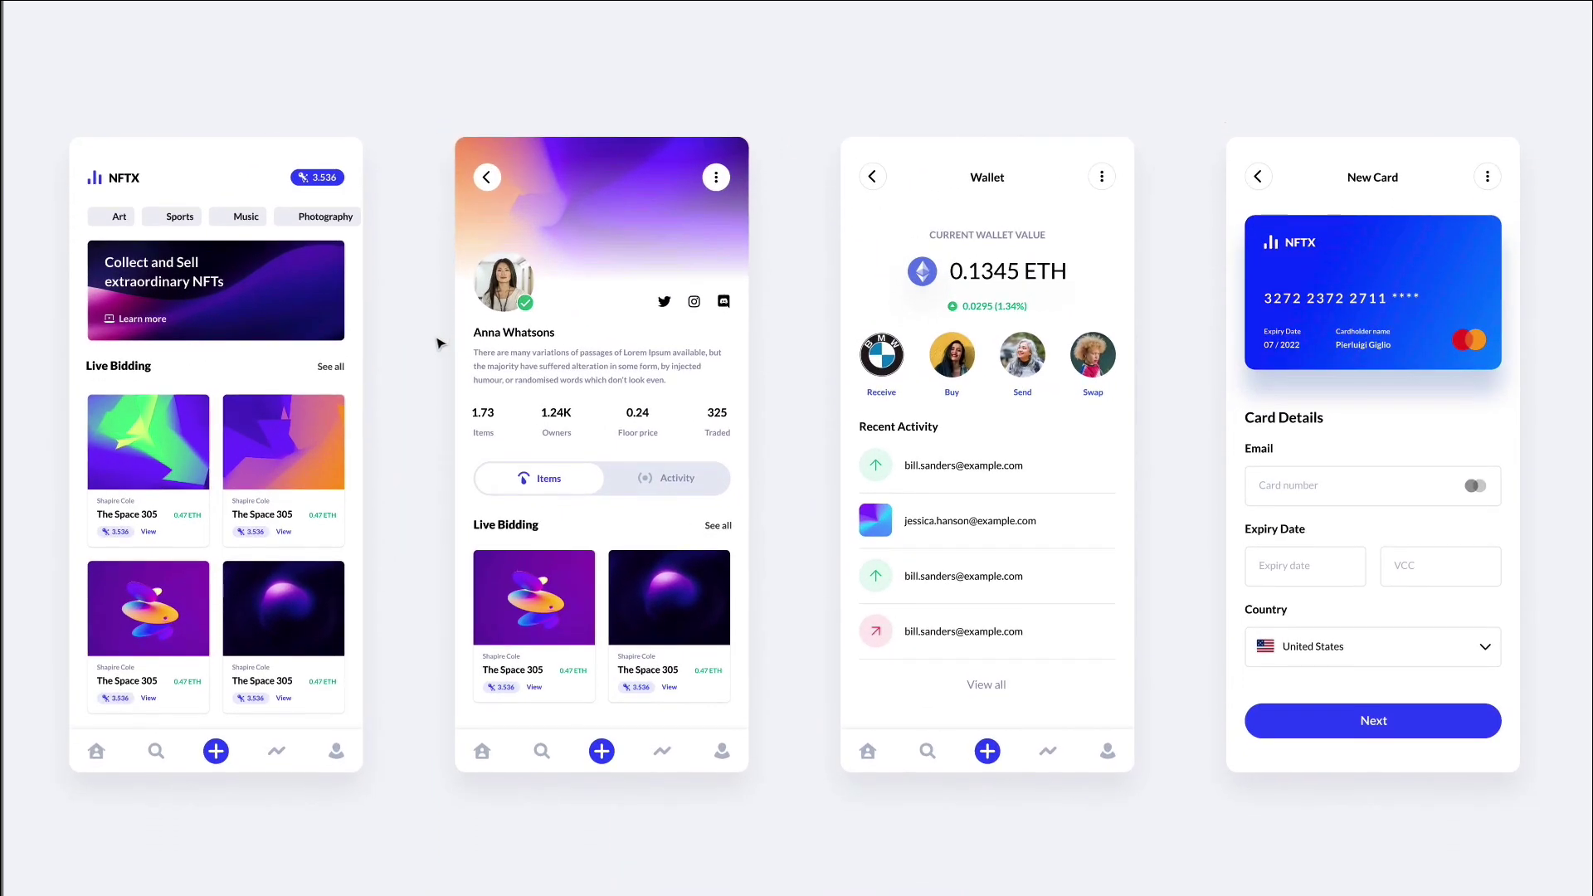
scroll(439, 343, down, 1)
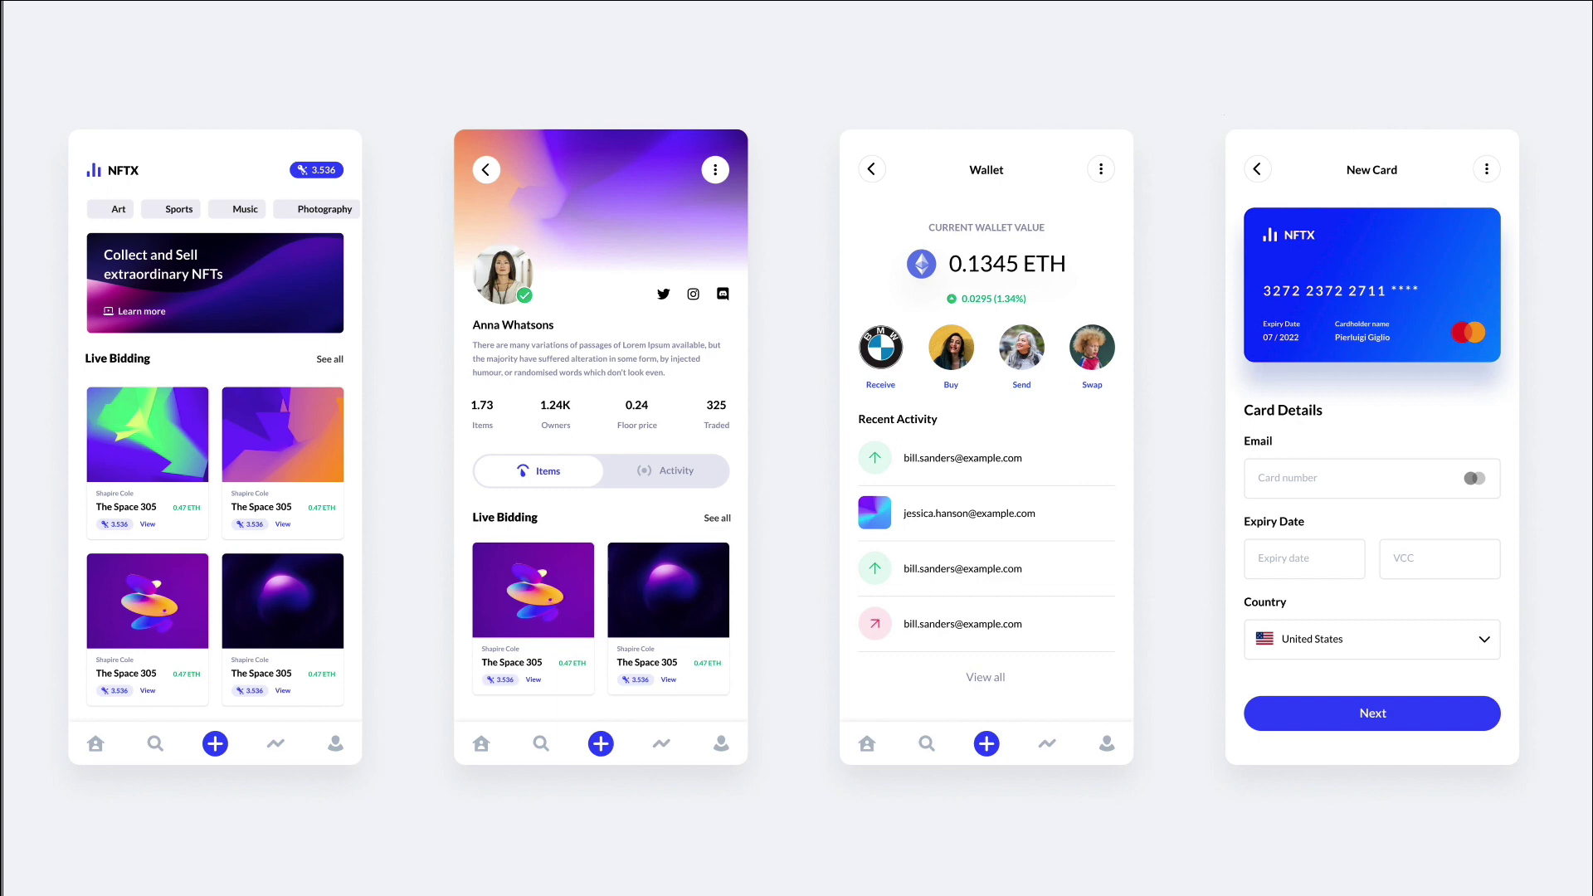
triple_click(243, 662)
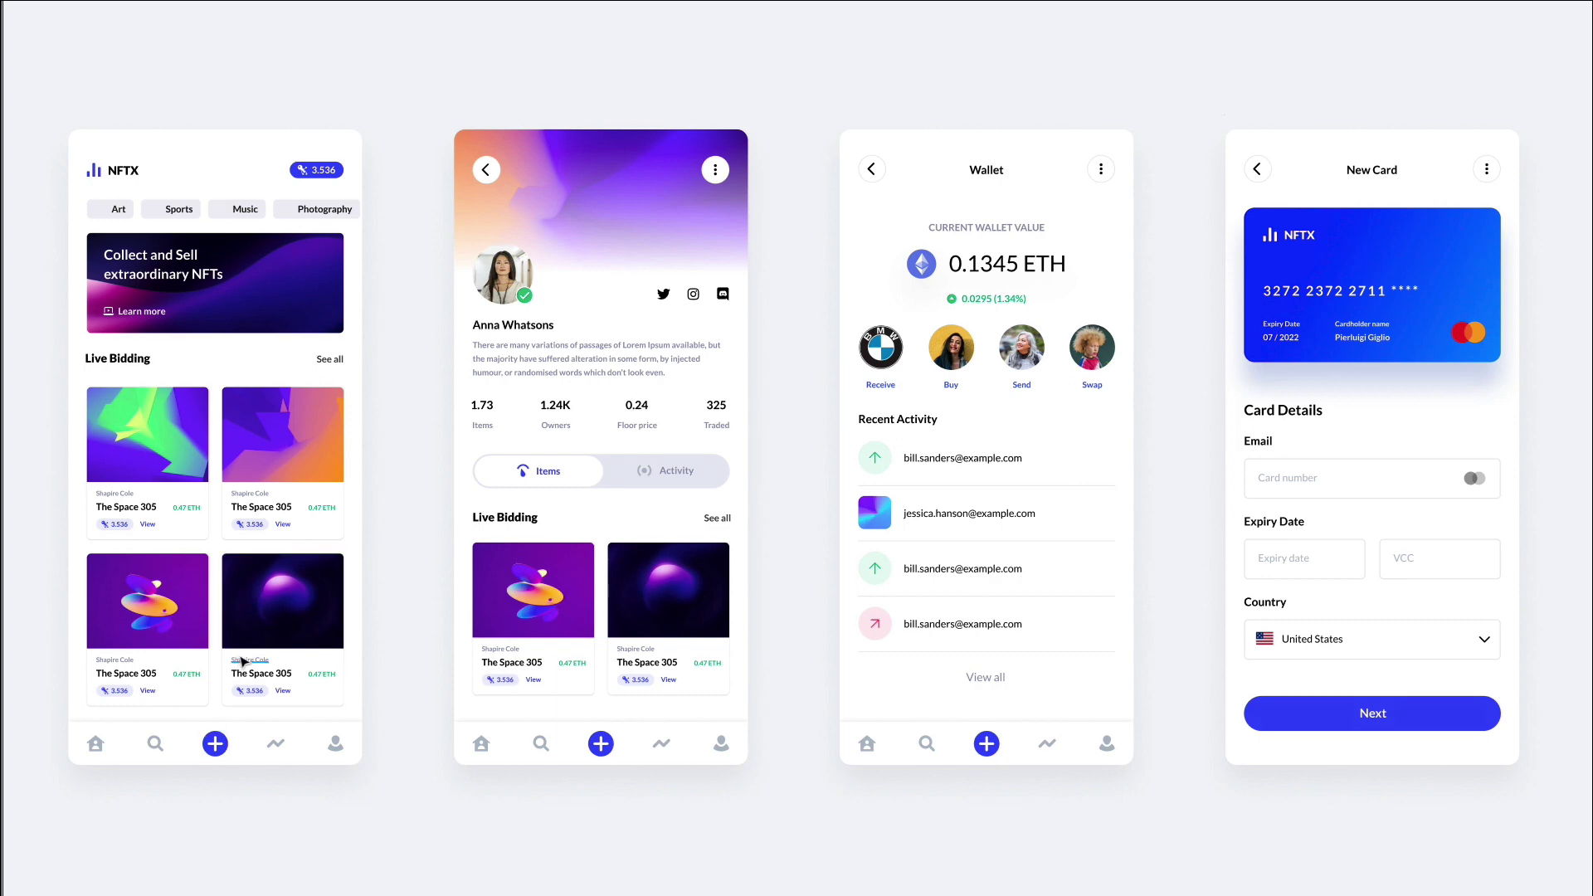